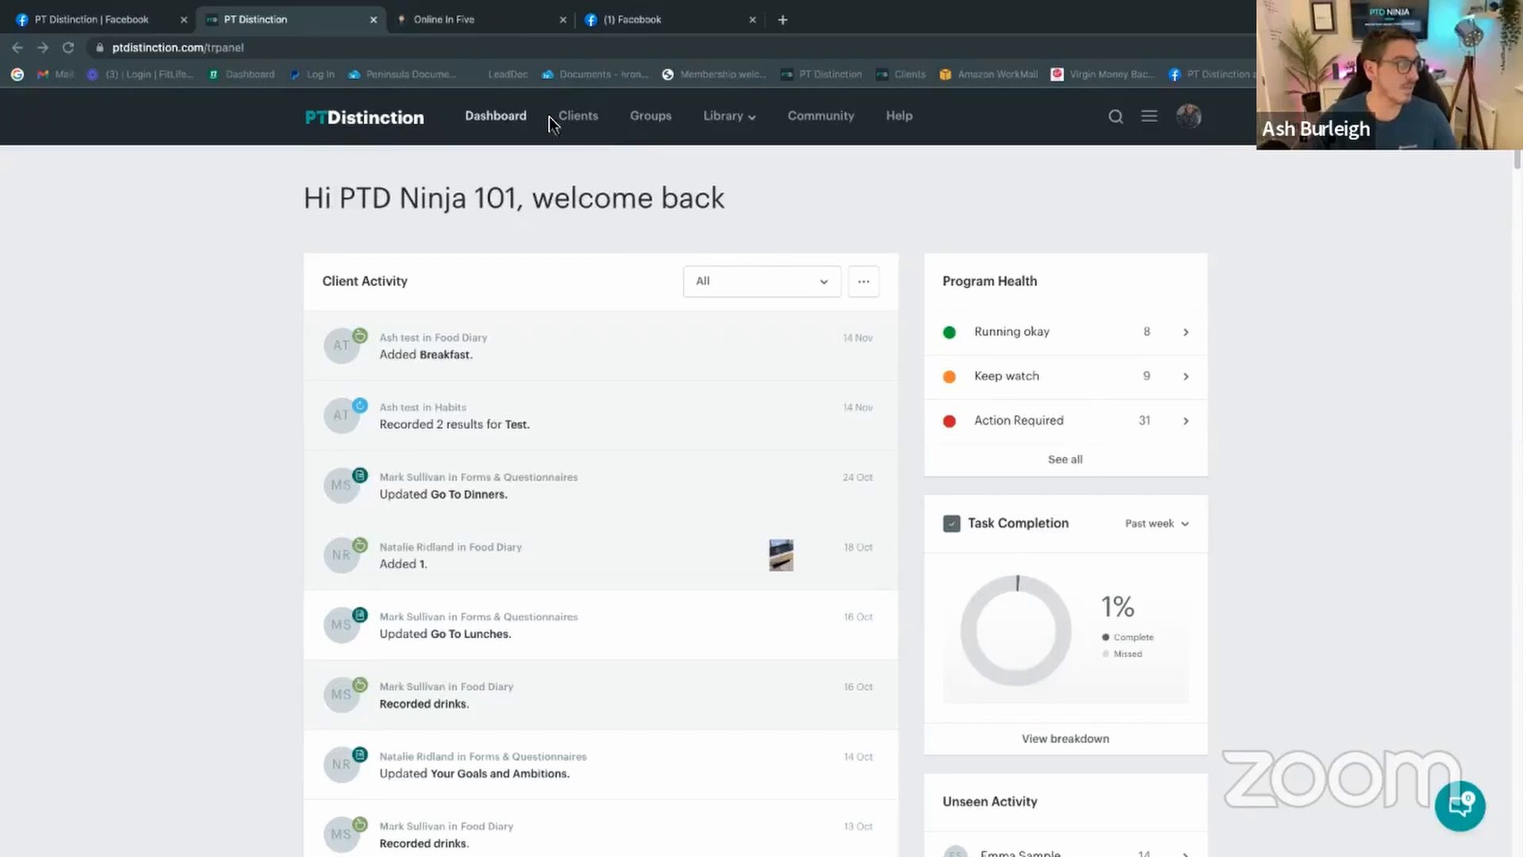
# Step: Open the Clients list and start adding a new client
pyautogui.click(583, 125)
pyautogui.click(583, 129)
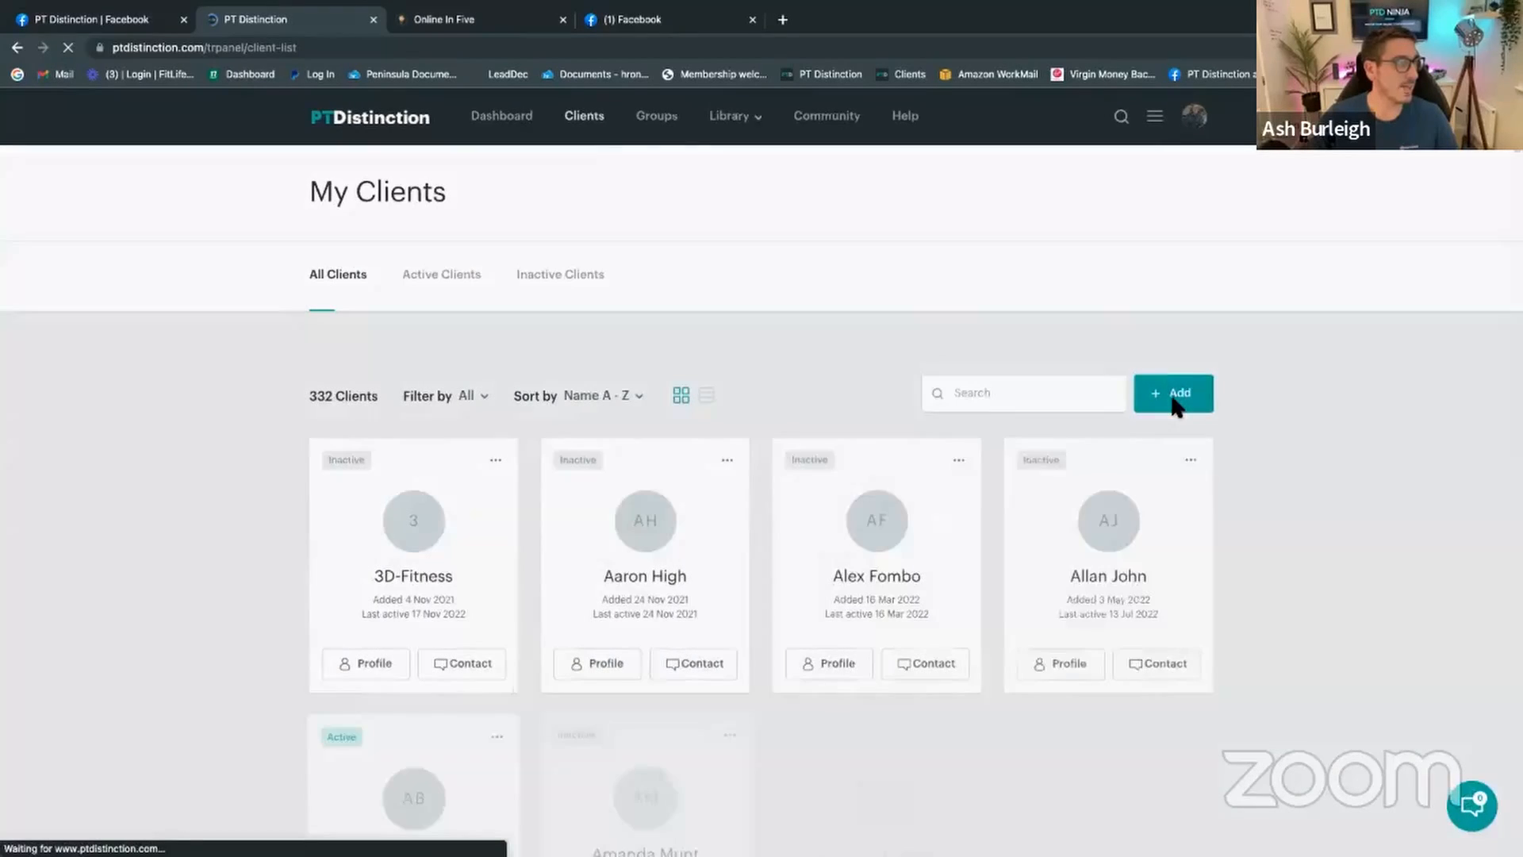
pyautogui.click(1173, 397)
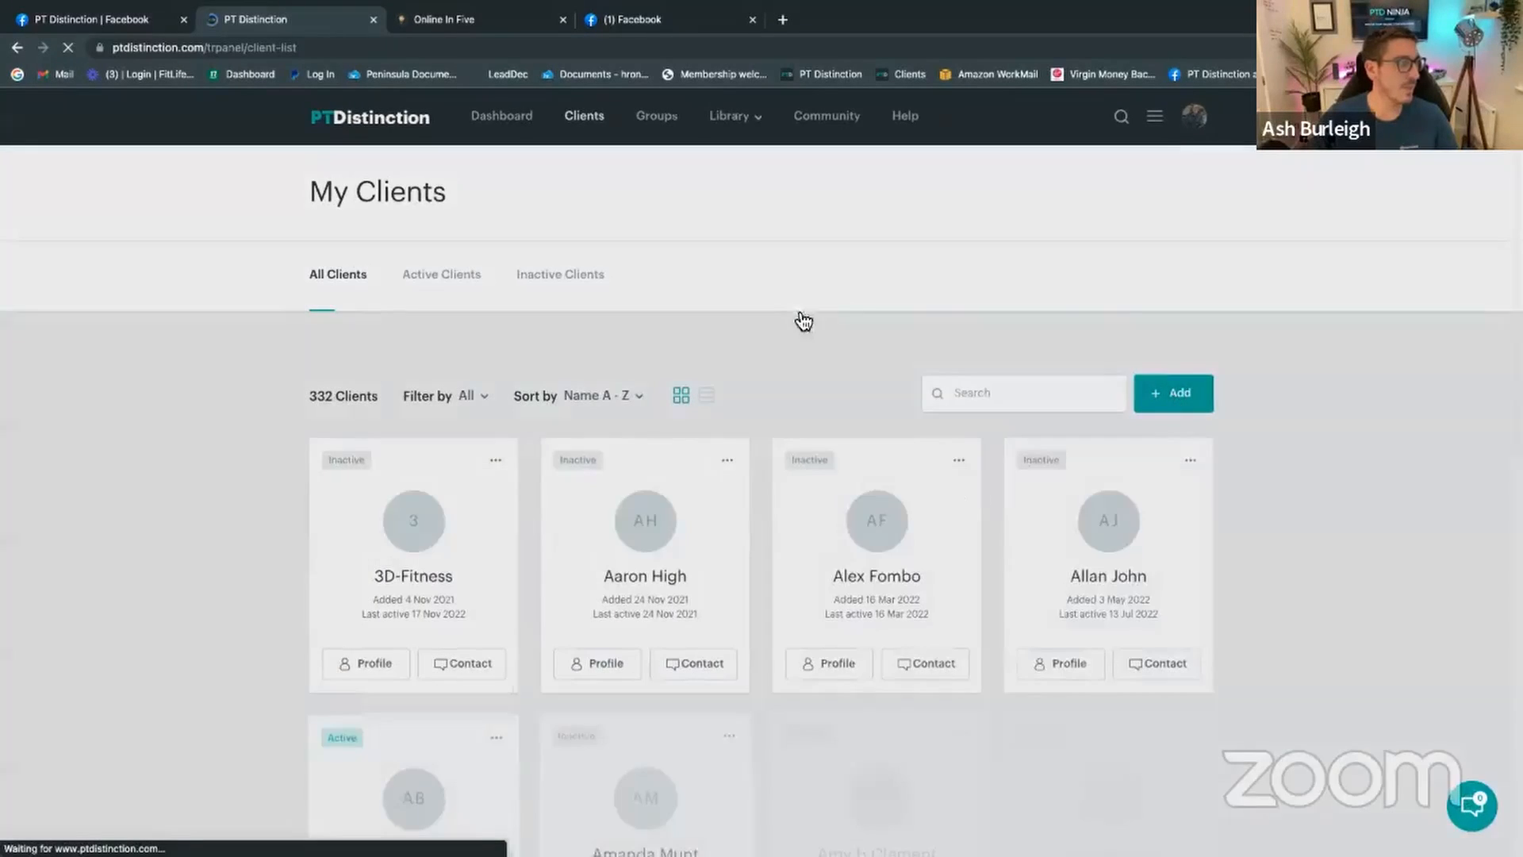
pyautogui.scroll(-4, 815, 524)
pyautogui.scroll(-8, 816, 517)
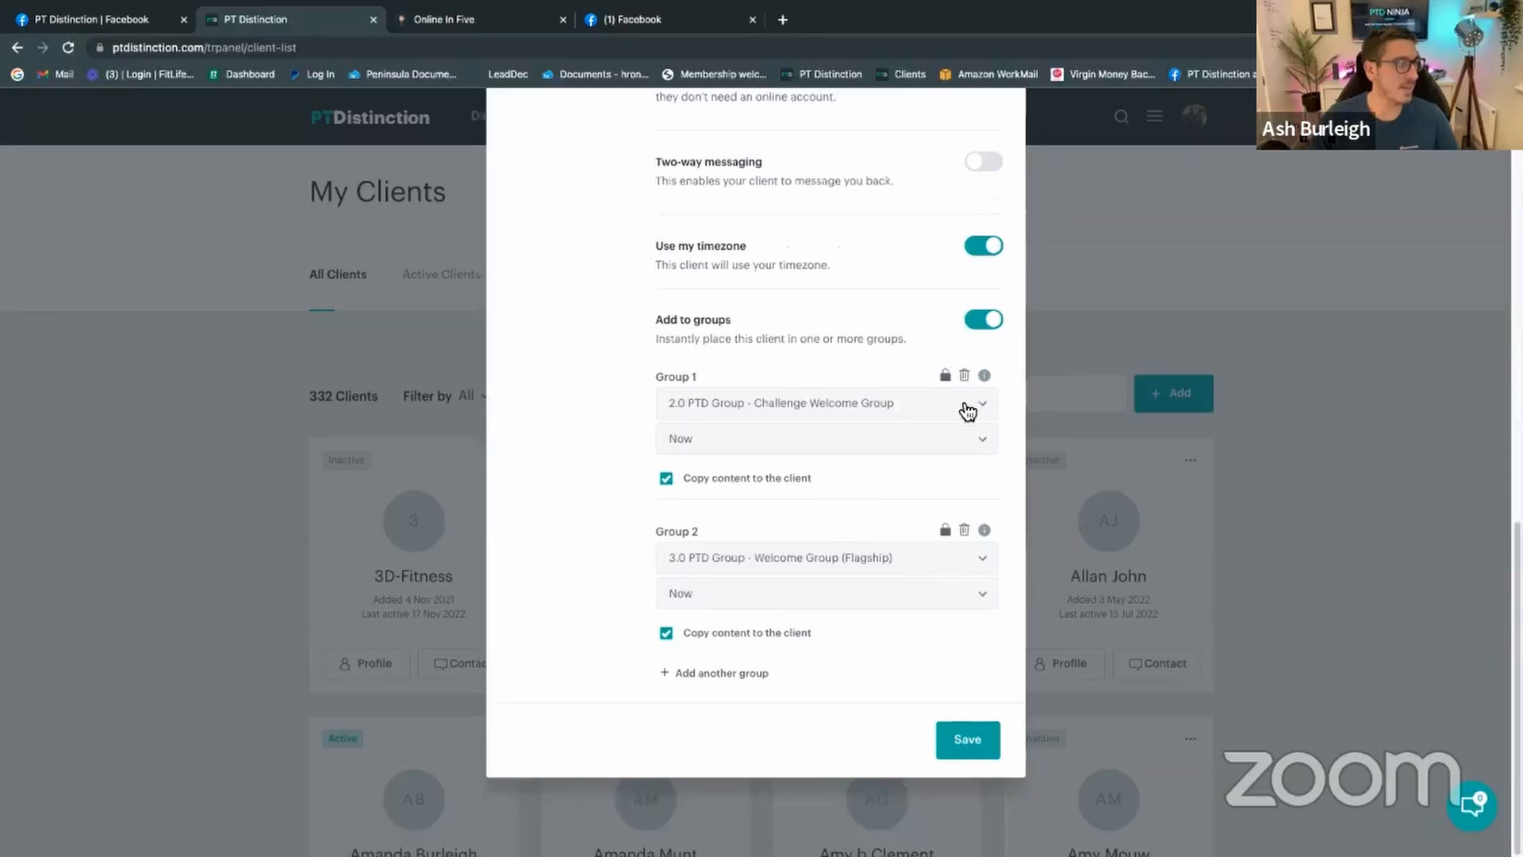
# Step: Remove Group 2 and set Group 1 to PTDNinja.com - Onboarding
pyautogui.click(965, 532)
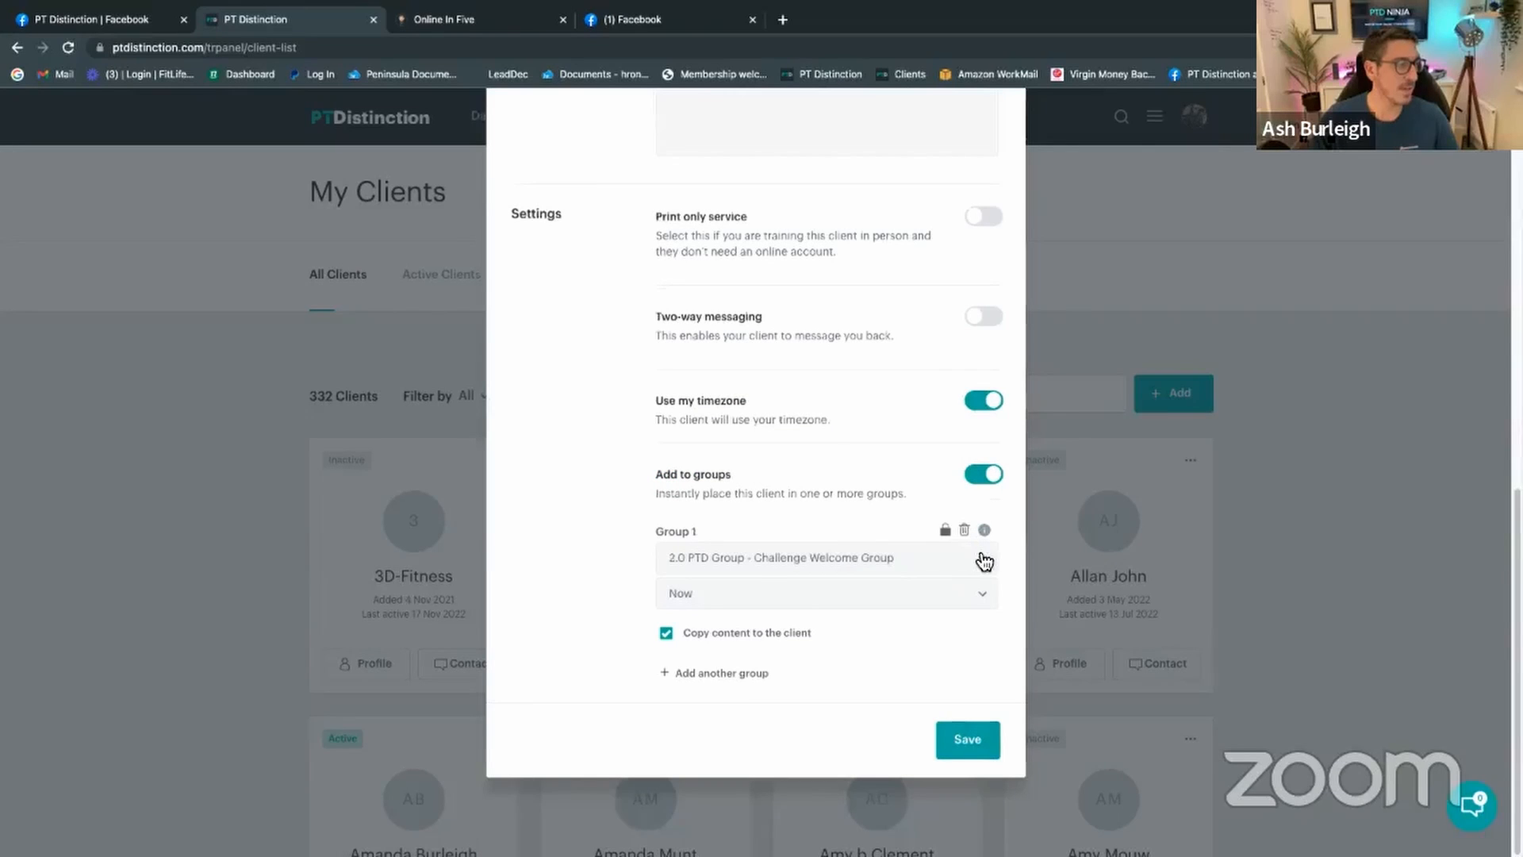
pyautogui.click(971, 565)
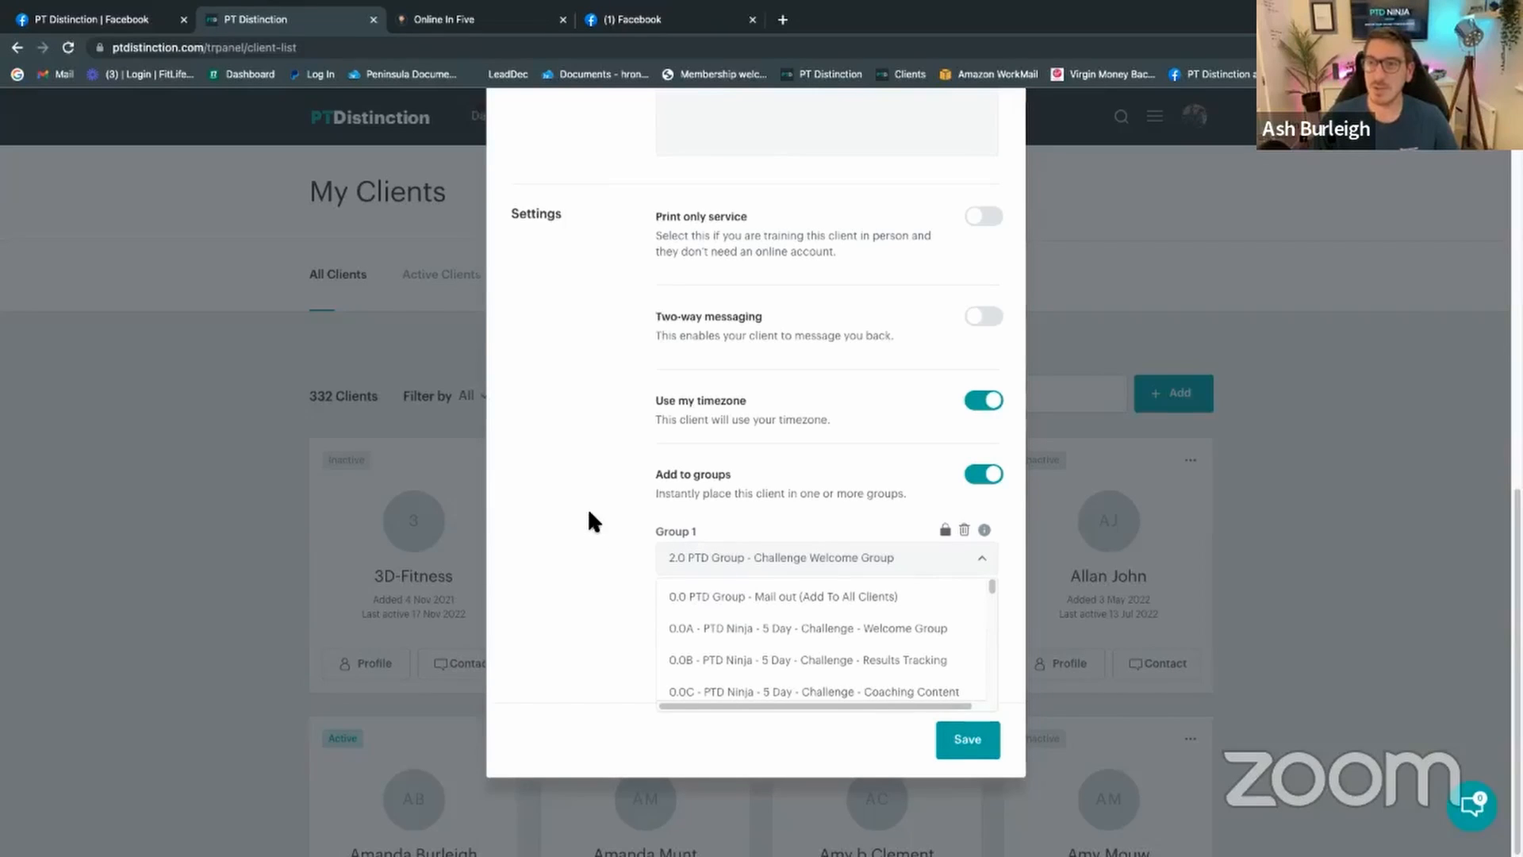
pyautogui.scroll(-1, 805, 622)
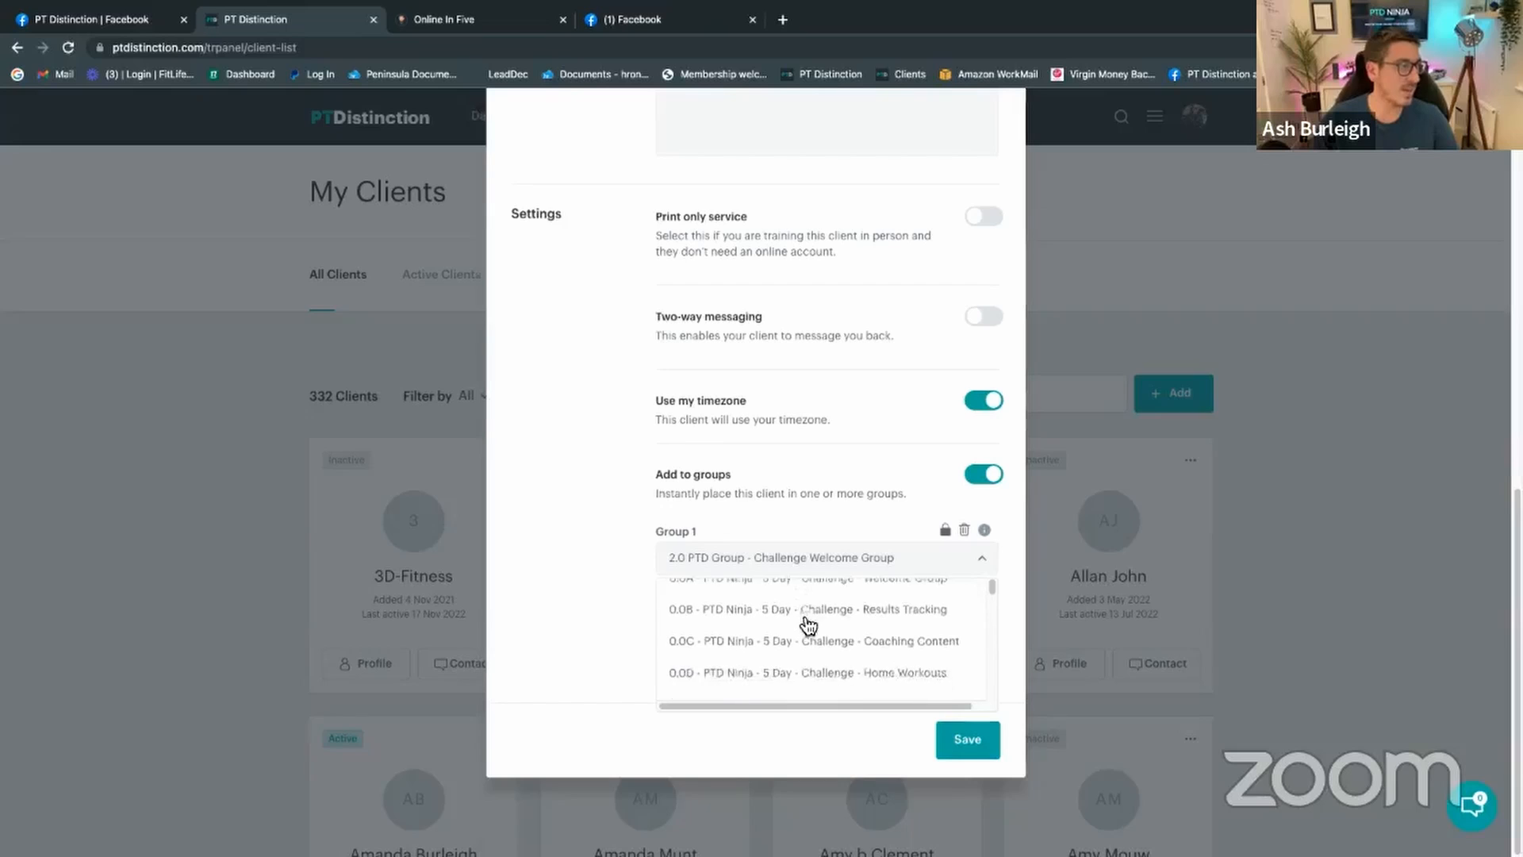
pyautogui.scroll(-15, 808, 627)
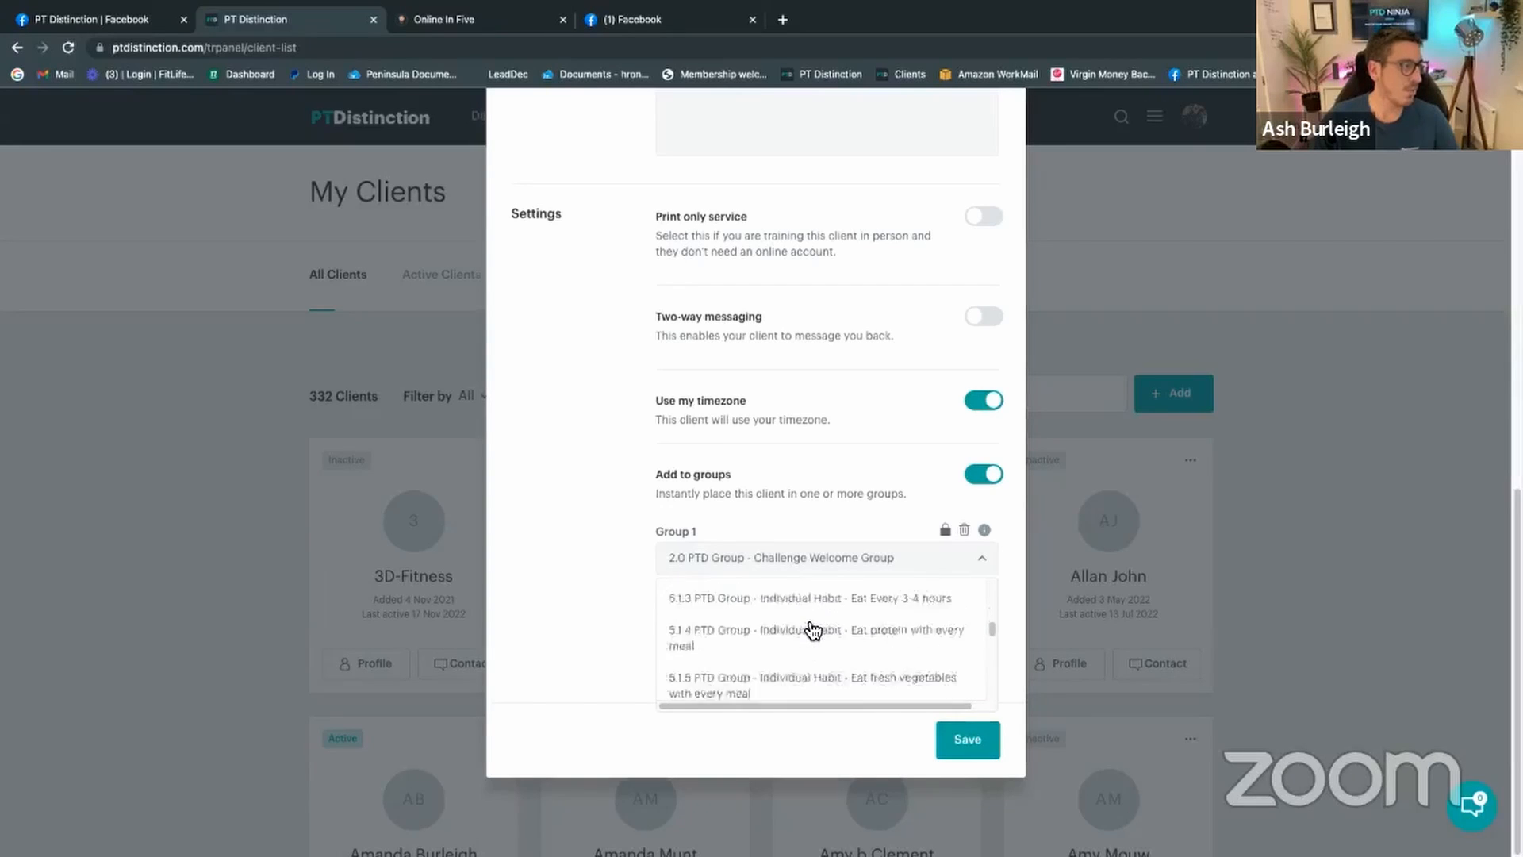
pyautogui.scroll(-15, 813, 631)
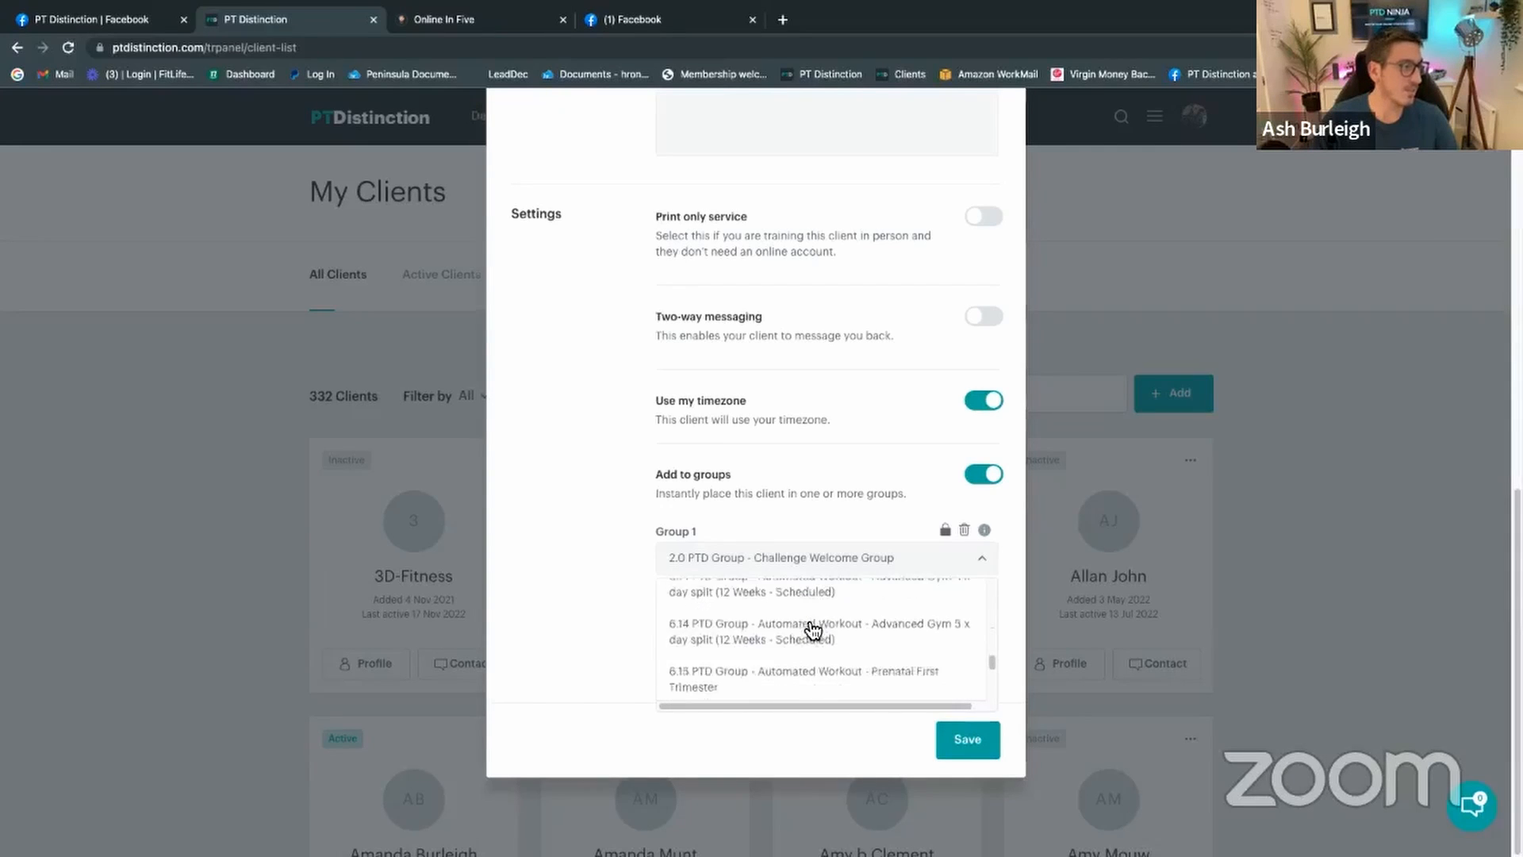
pyautogui.scroll(-10, 812, 631)
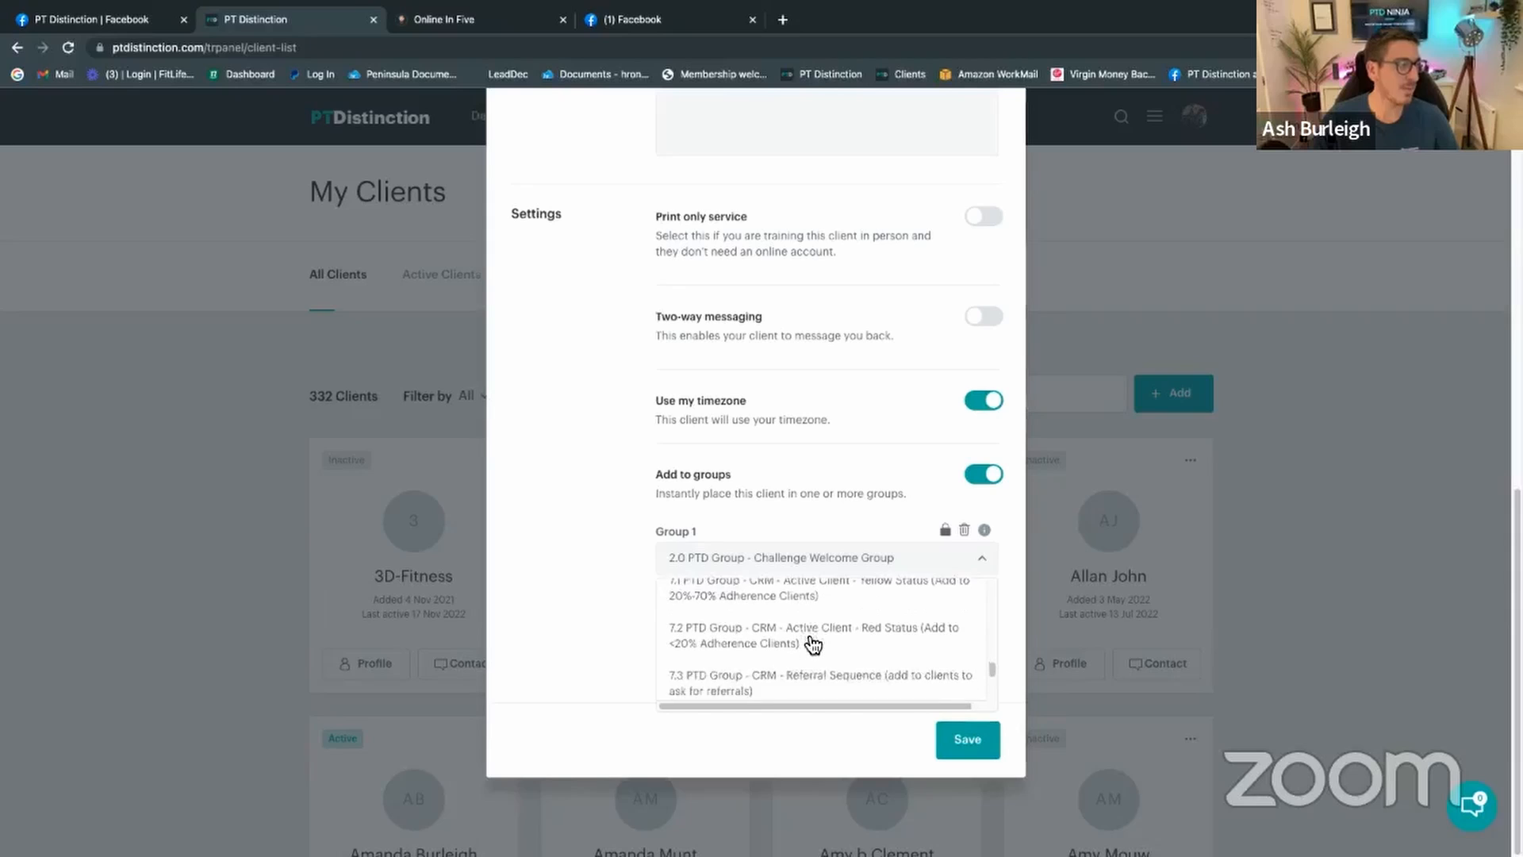
pyautogui.scroll(-5, 813, 644)
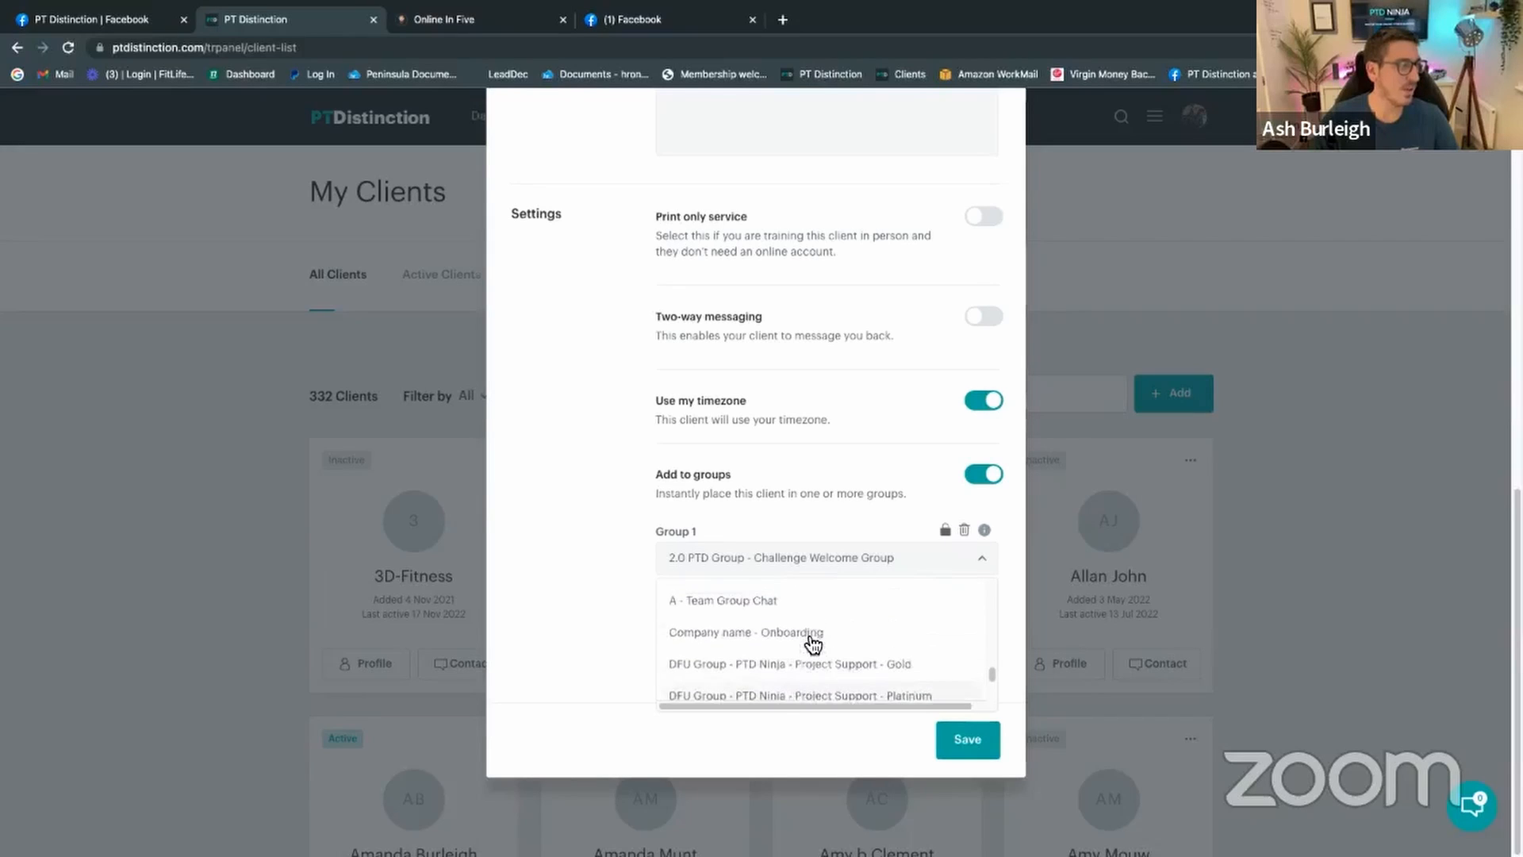
pyautogui.scroll(-5, 812, 644)
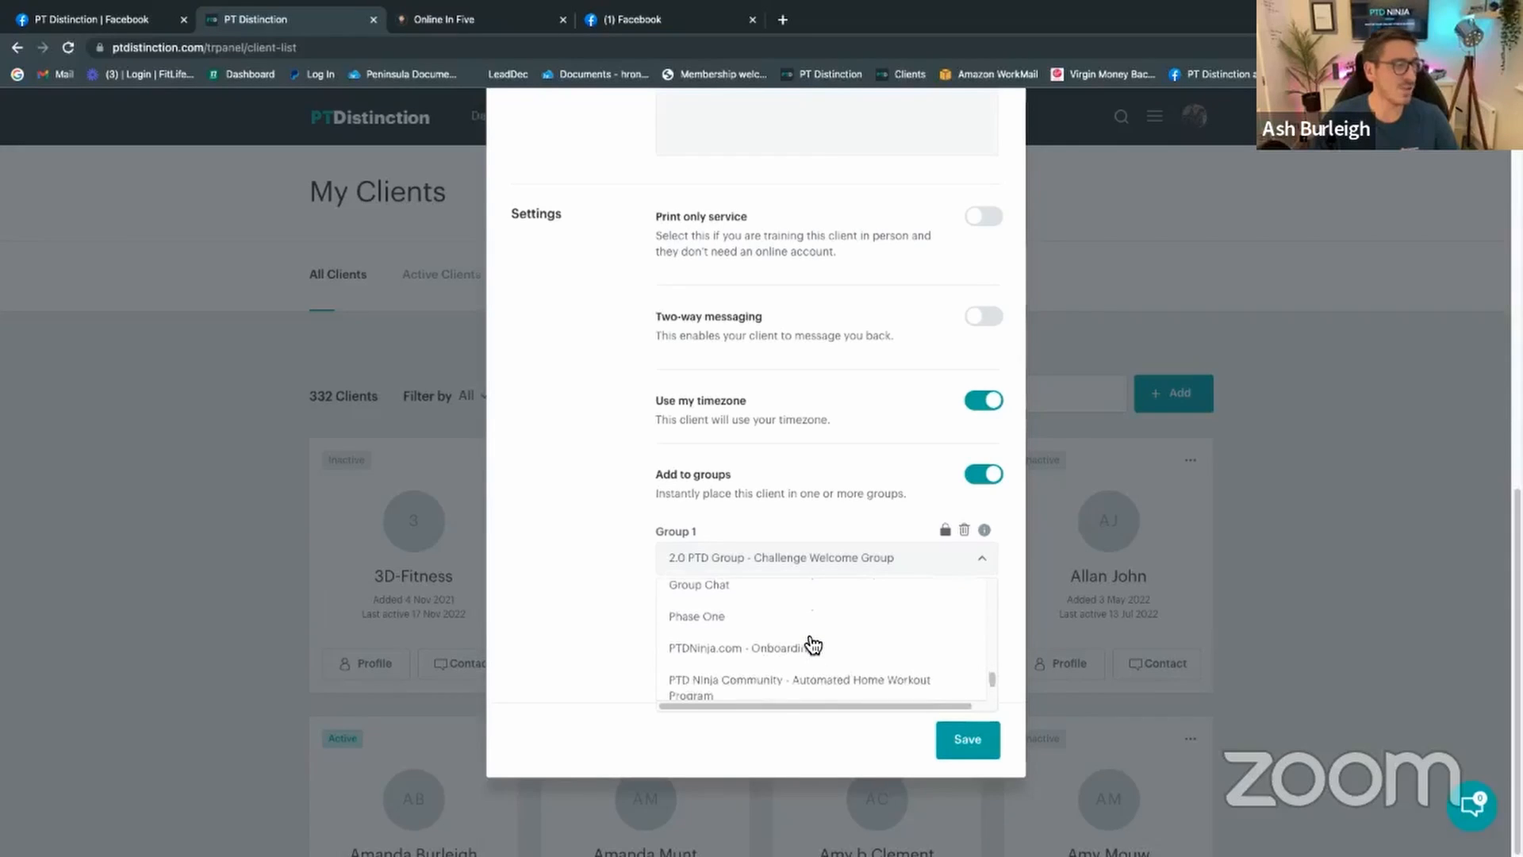
pyautogui.click(737, 649)
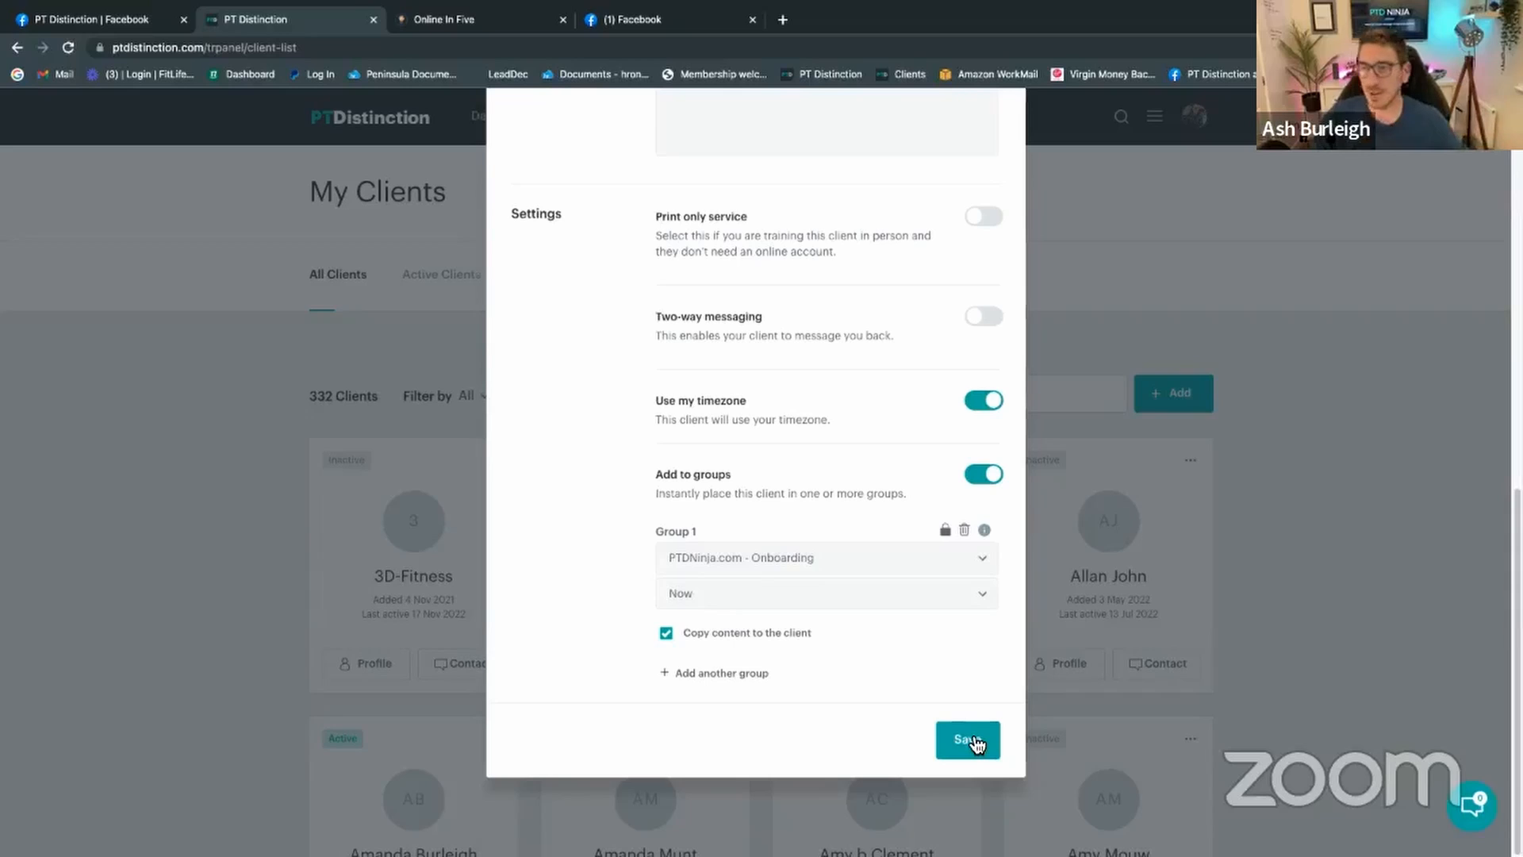
# Step: Enter the test client's first name and last name
pyautogui.scroll(9, 659, 371)
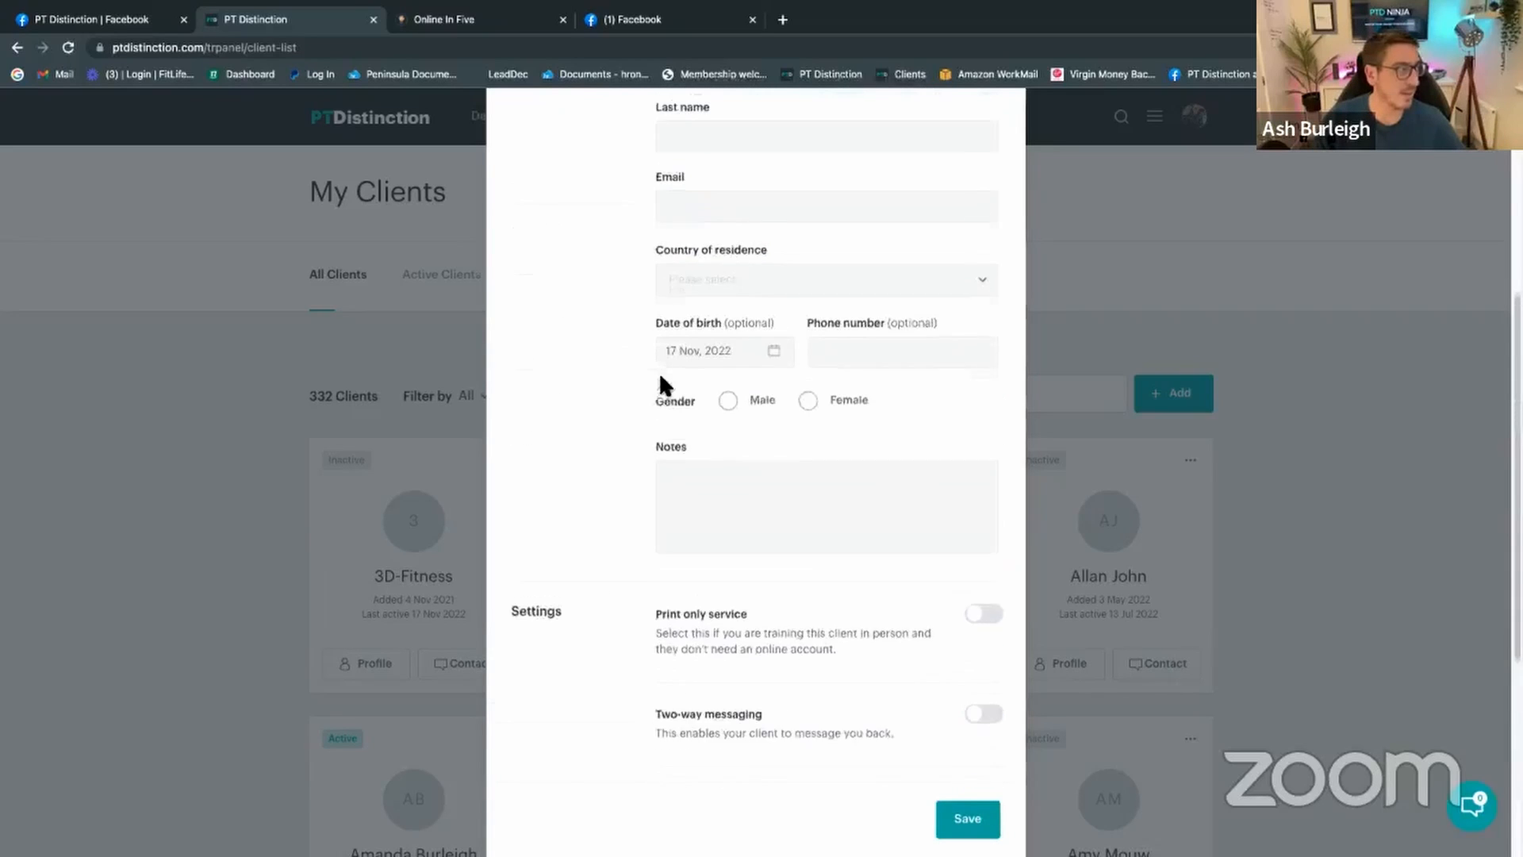
pyautogui.click(702, 410)
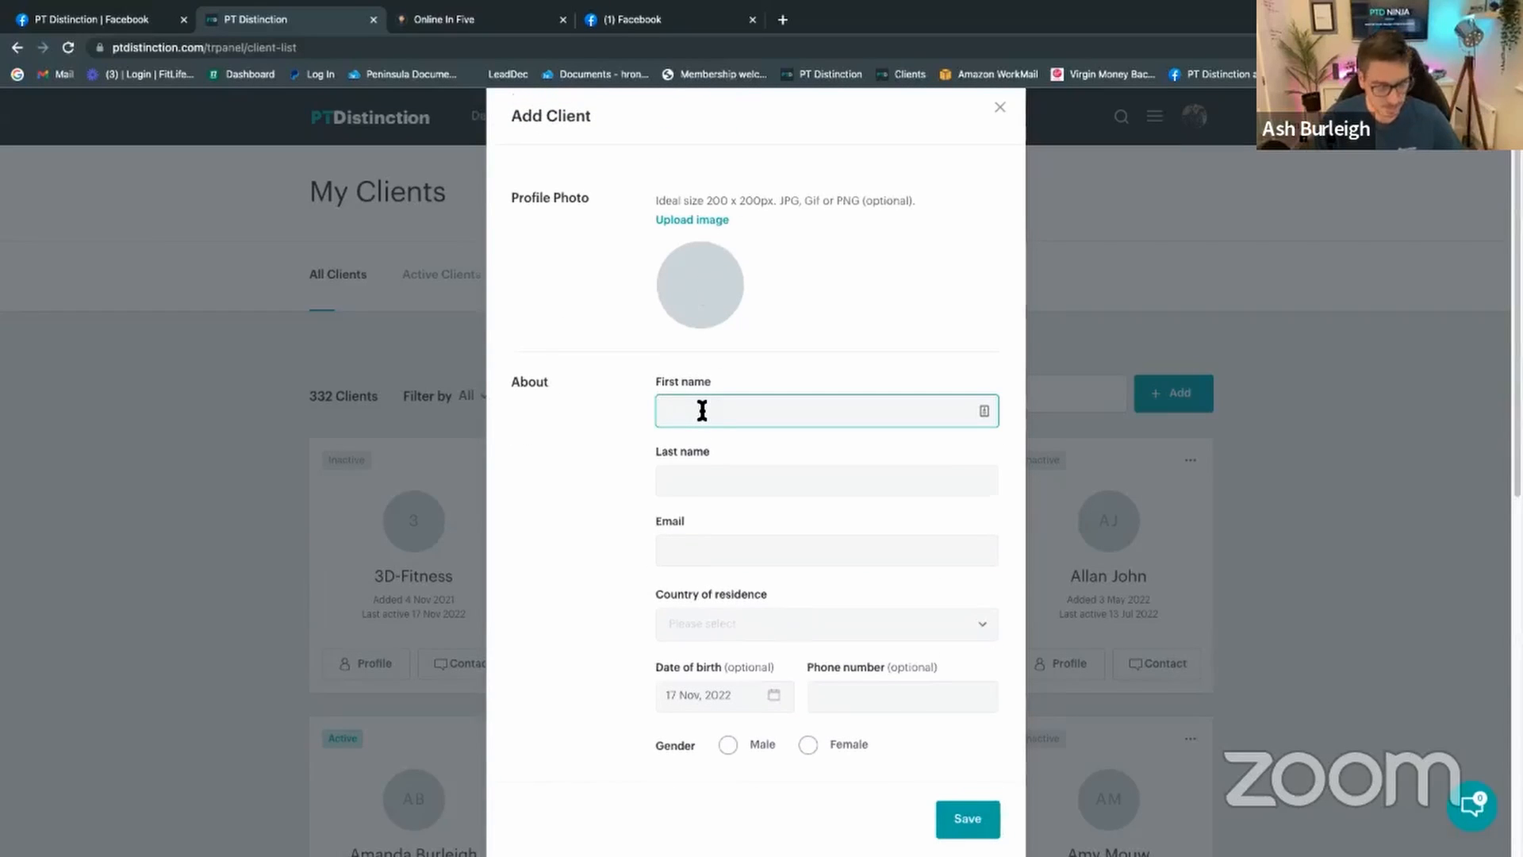
pyautogui.press('capslock')
pyautogui.write('A')
pyautogui.press('capslock')
pyautogui.write('sh')
pyautogui.press('Tab')
pyautogui.write('H')
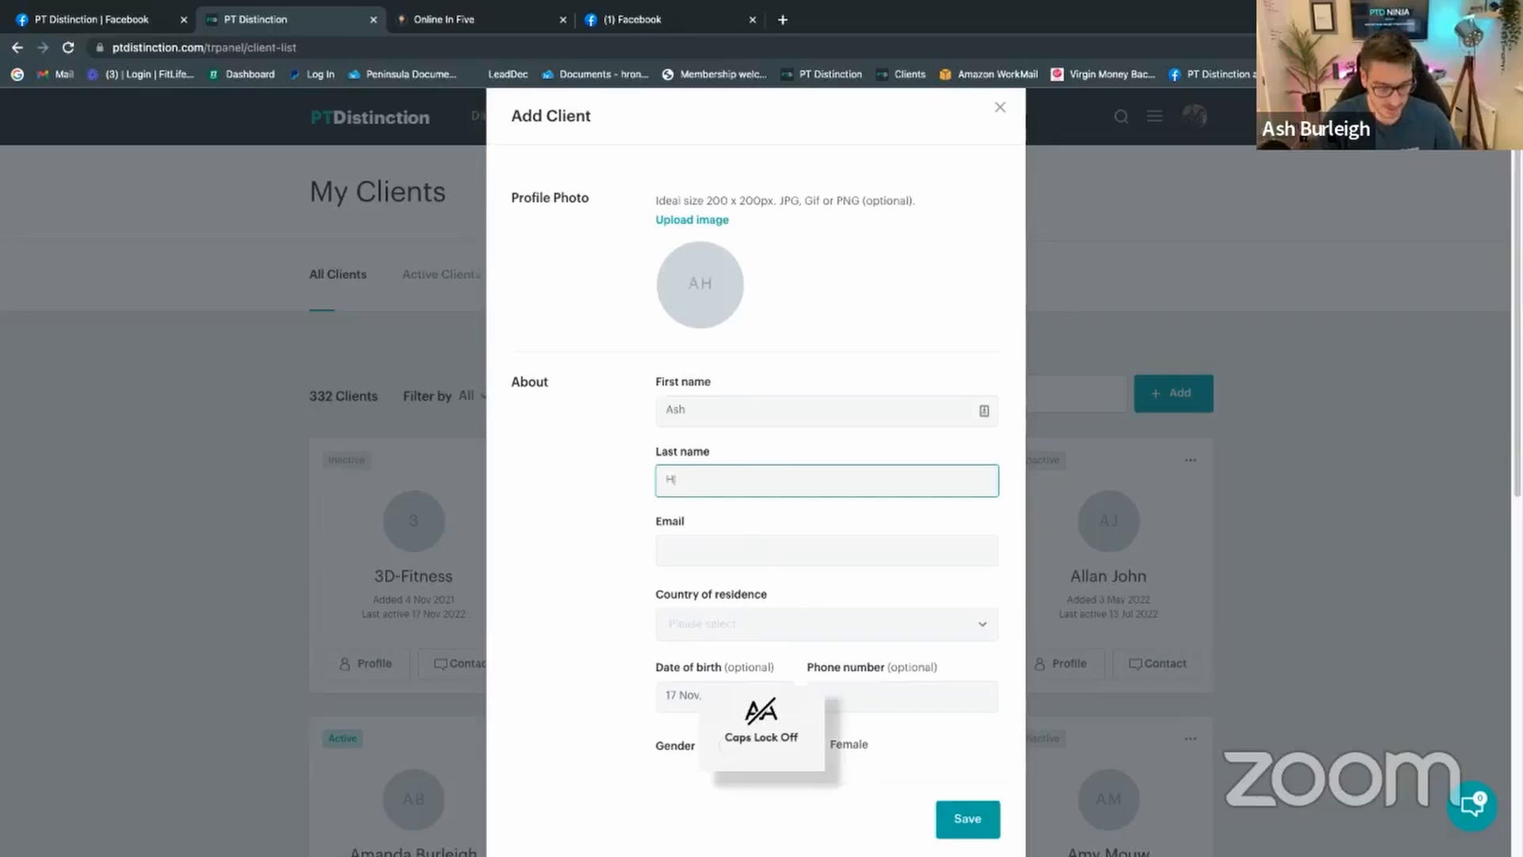
pyautogui.write('ybrid')
# Step: Fill in the client's test e-mail address and select it for copying
pyautogui.click(700, 553)
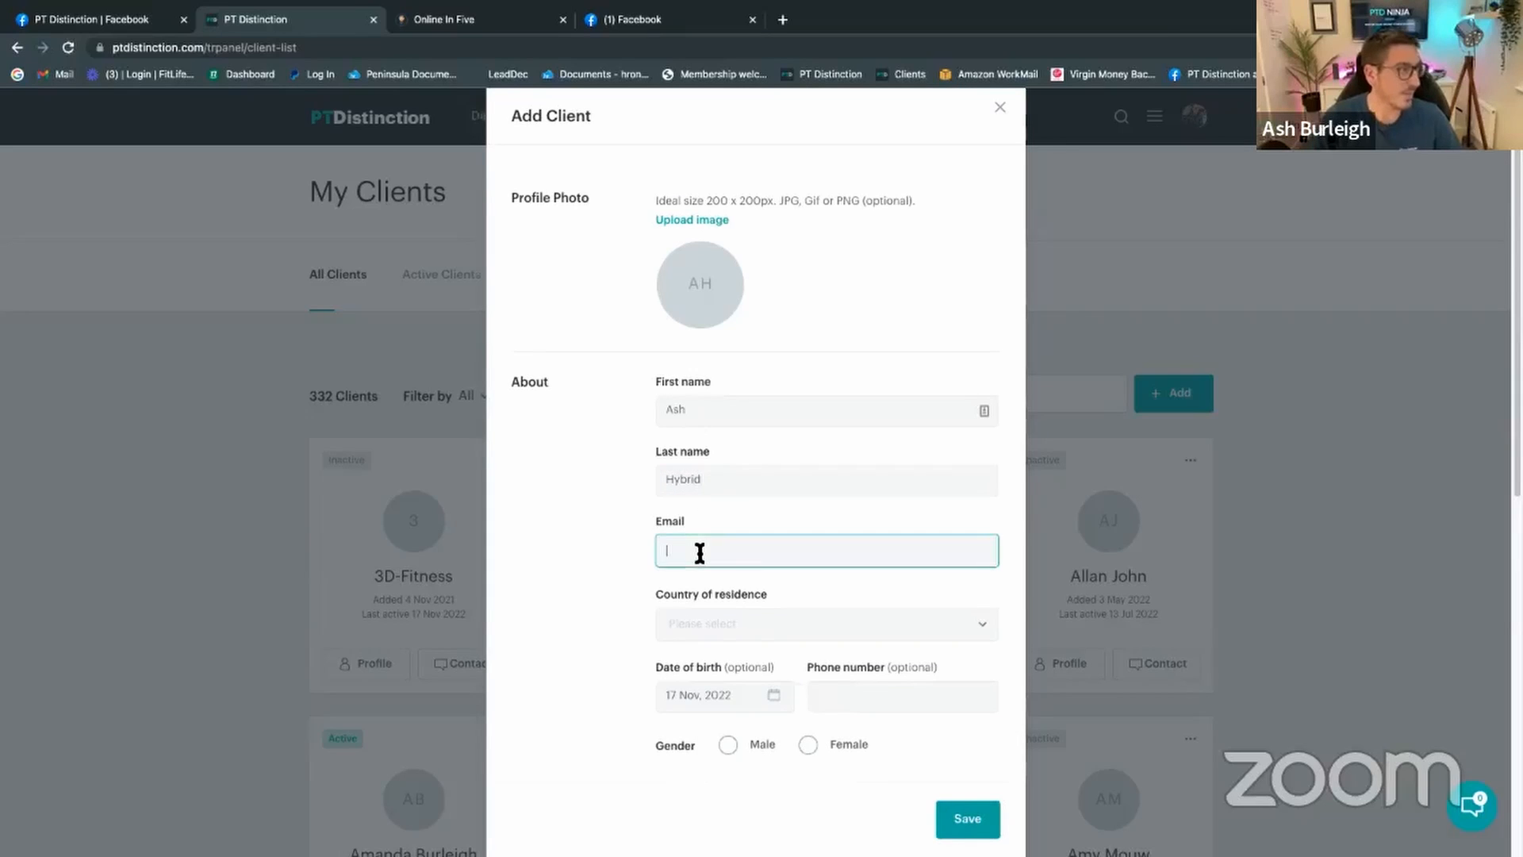
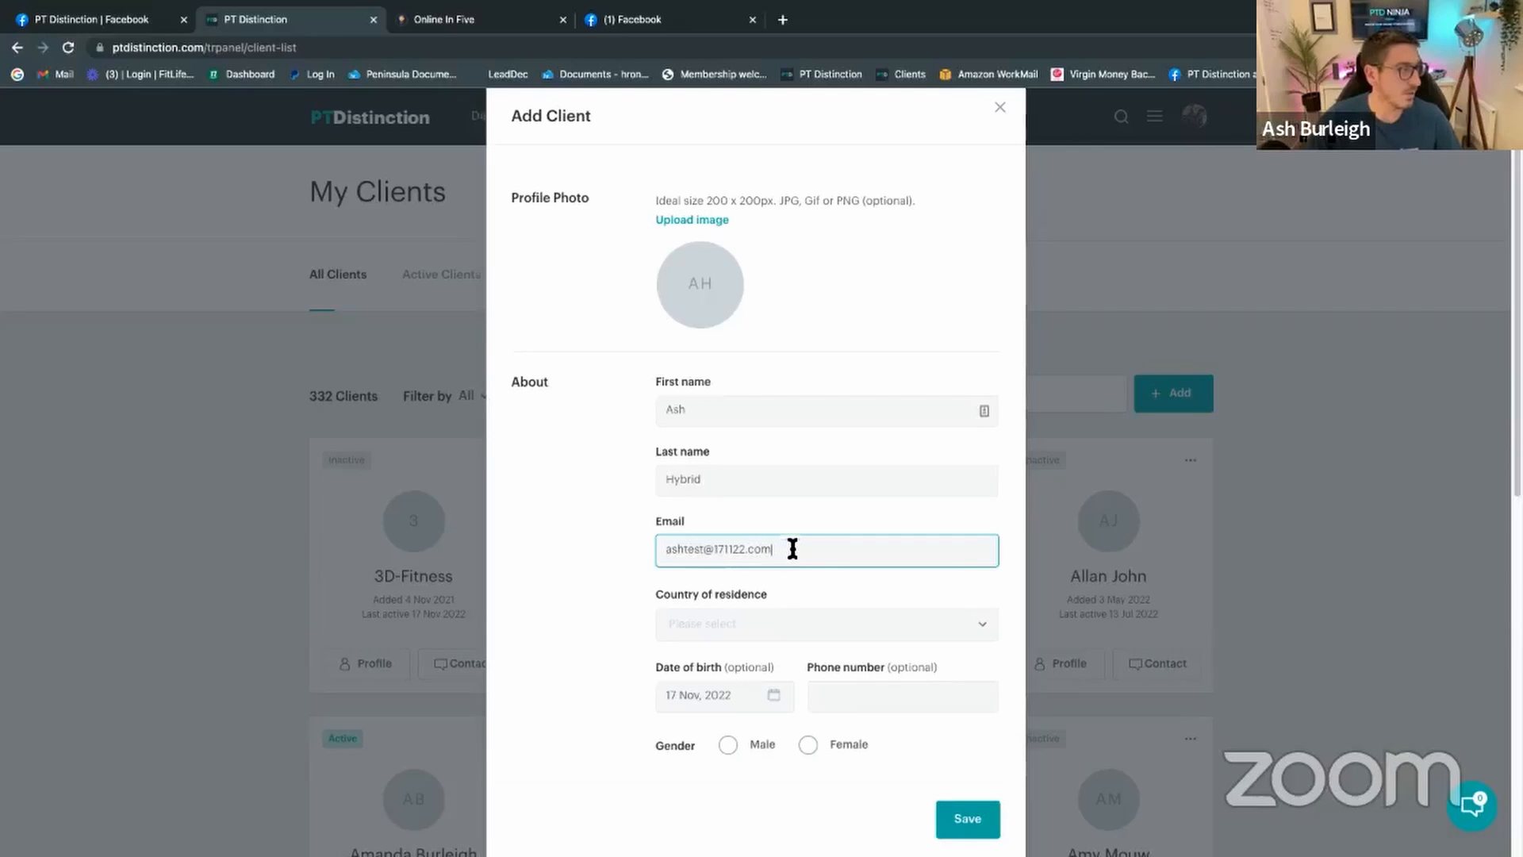
pyautogui.moveTo(792, 549); pyautogui.dragTo(663, 549)
pyautogui.hotkey('ctrl', 'c')
pyautogui.scroll(-7, 746, 662)
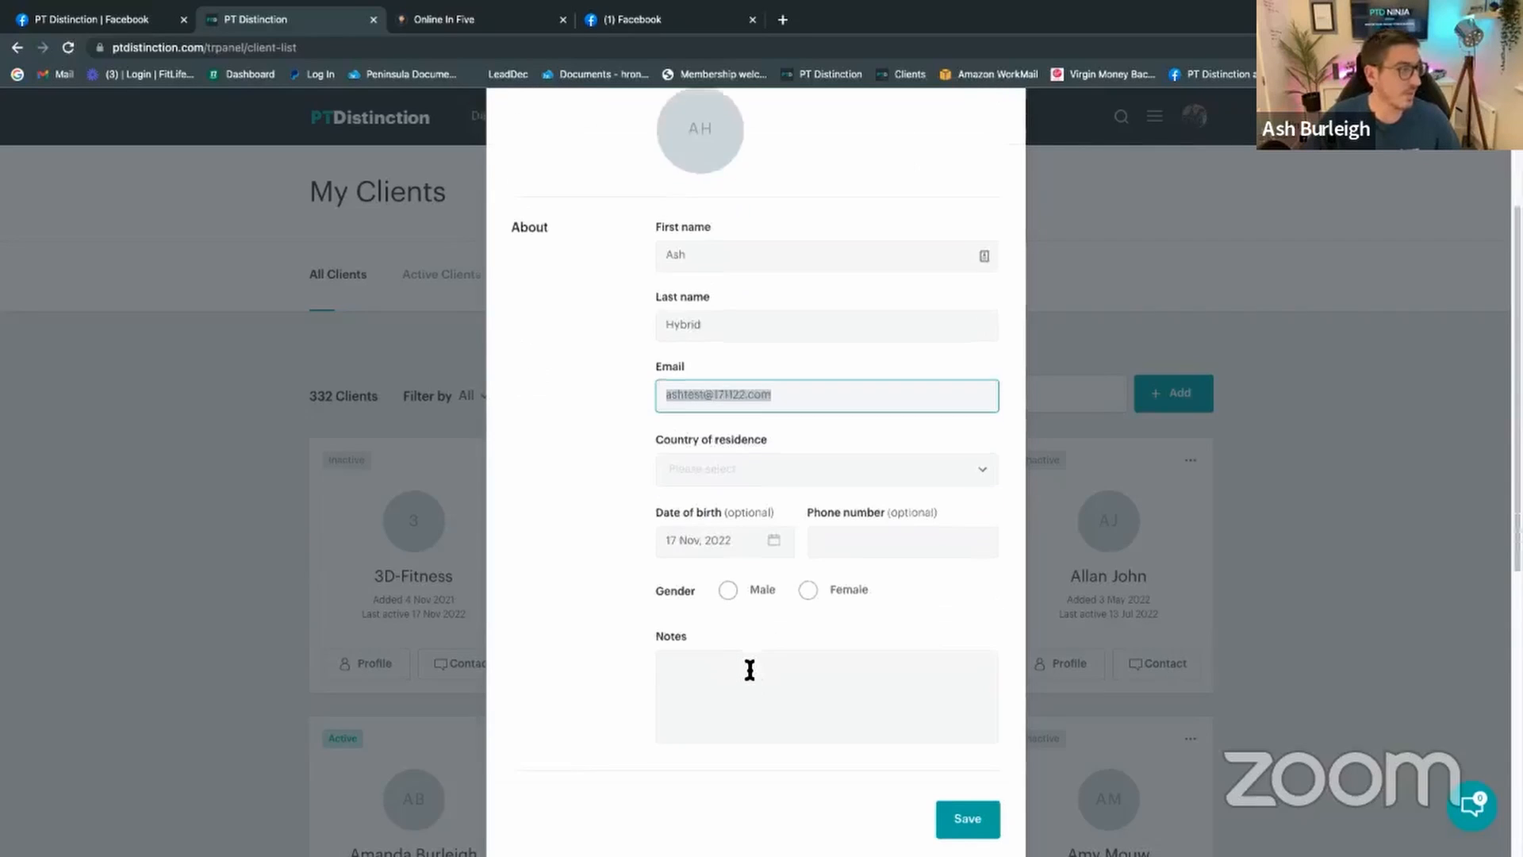
pyautogui.scroll(-2, 796, 706)
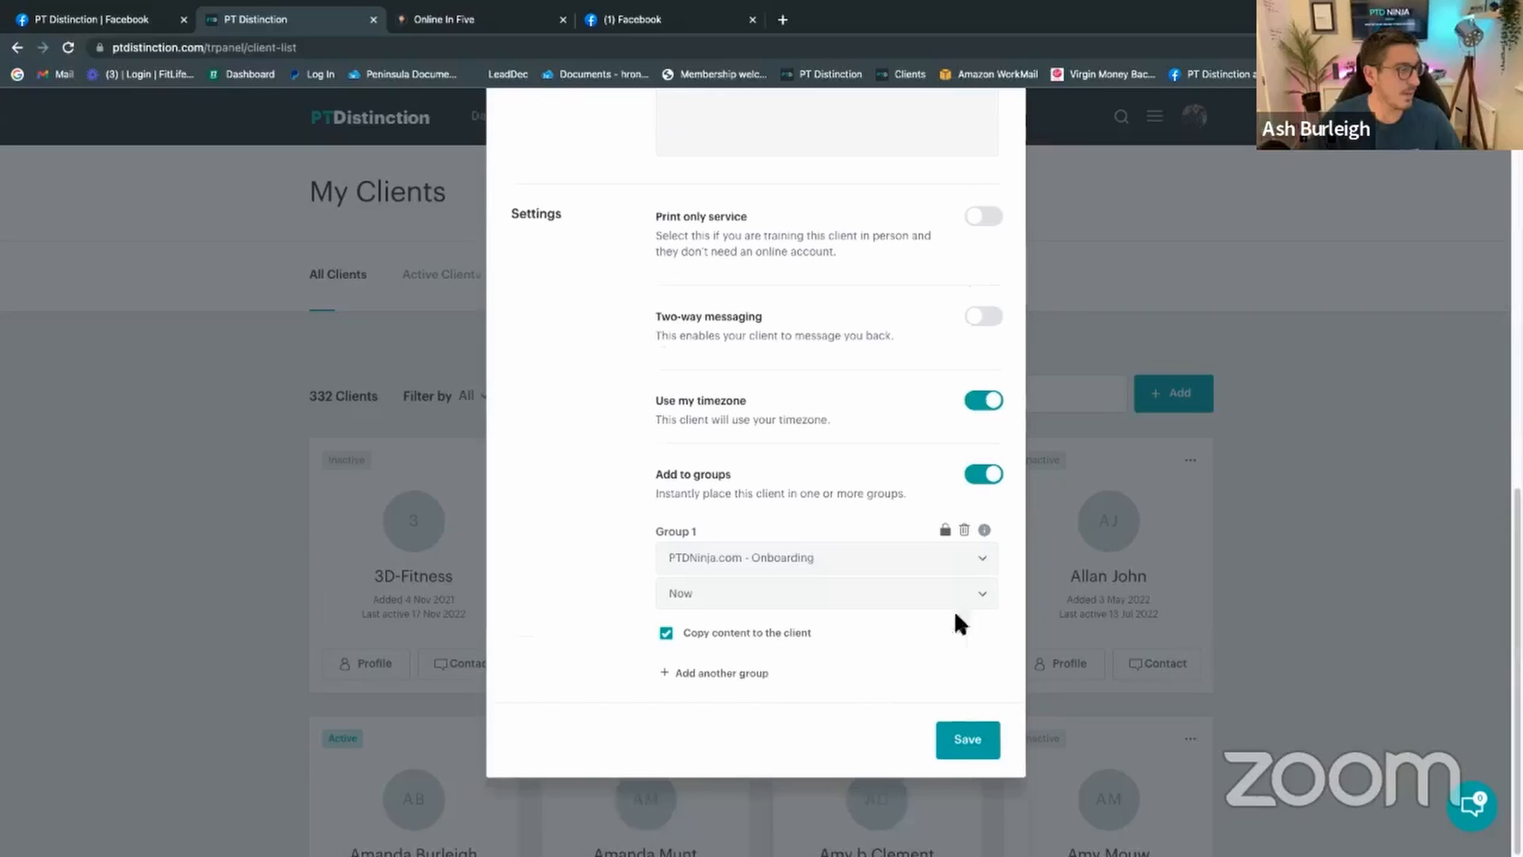
# Step: Save the client without sending login details, then list all 48 active clients
pyautogui.click(967, 744)
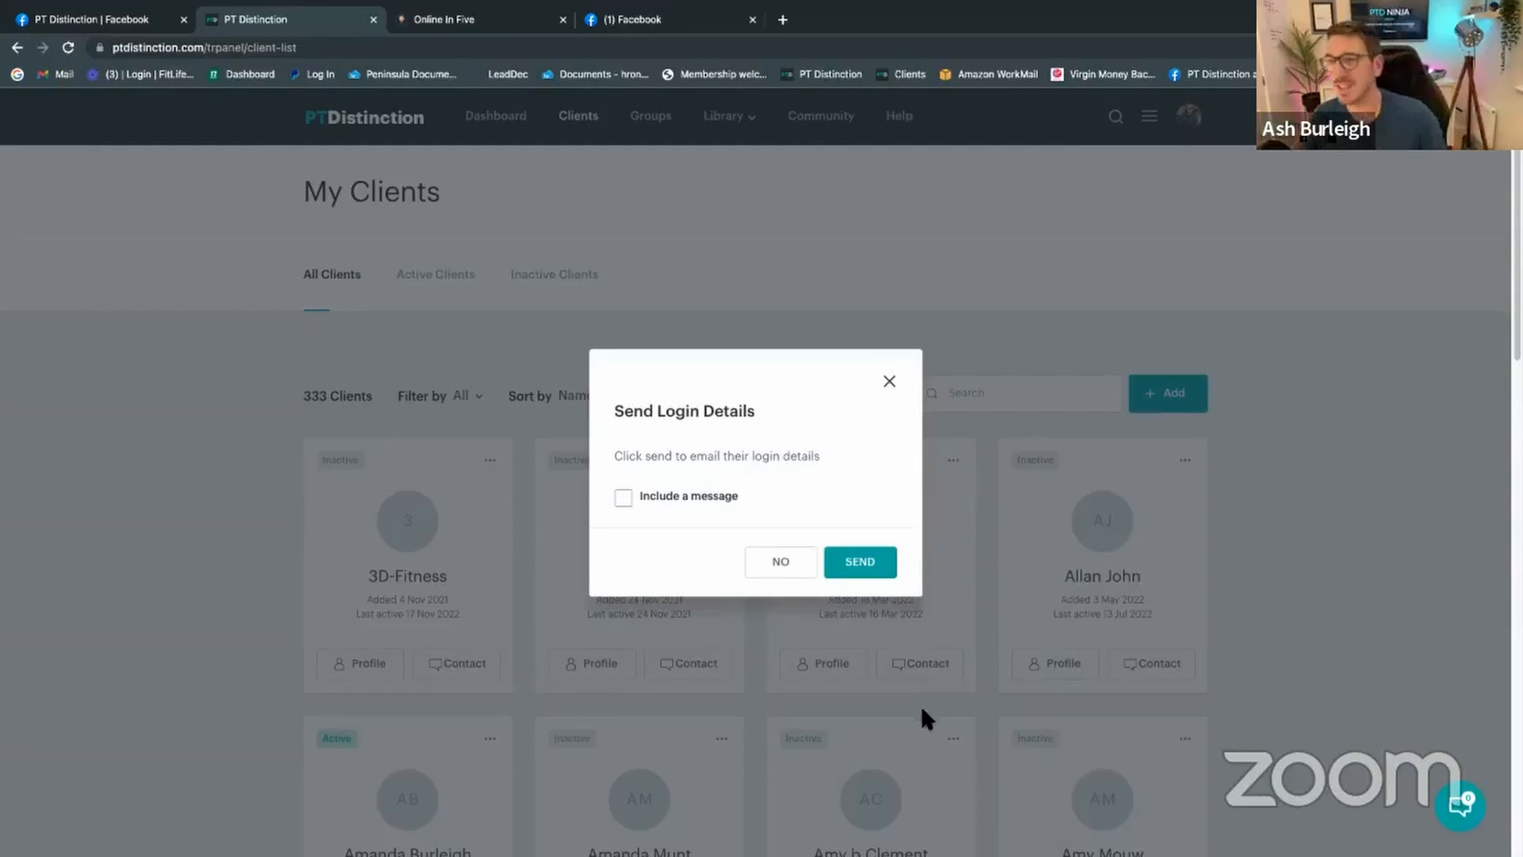
pyautogui.click(890, 383)
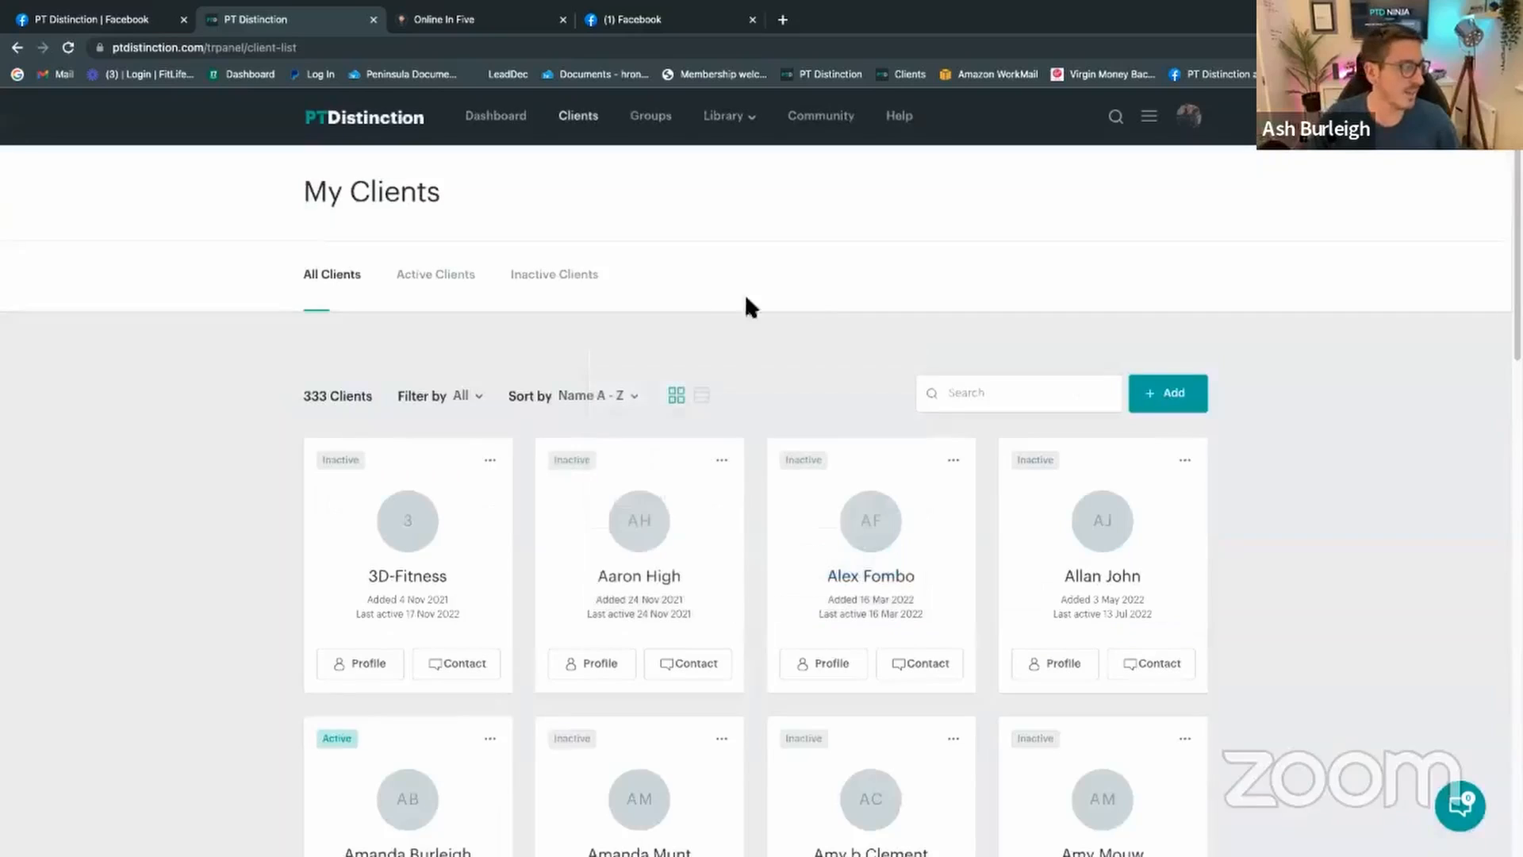
pyautogui.click(973, 395)
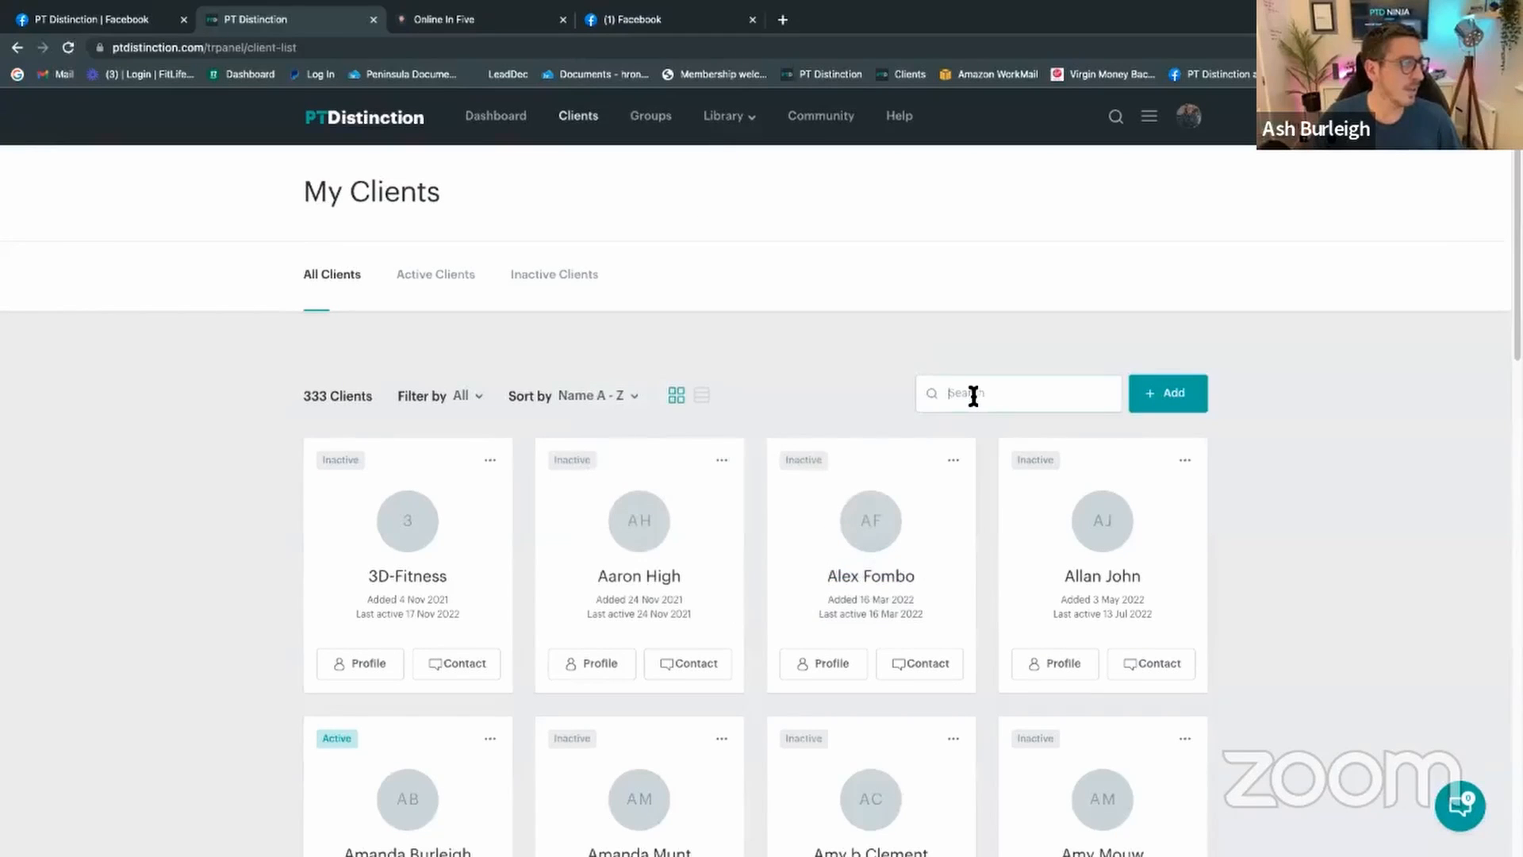
pyautogui.hotkey('ctrl', 'v')
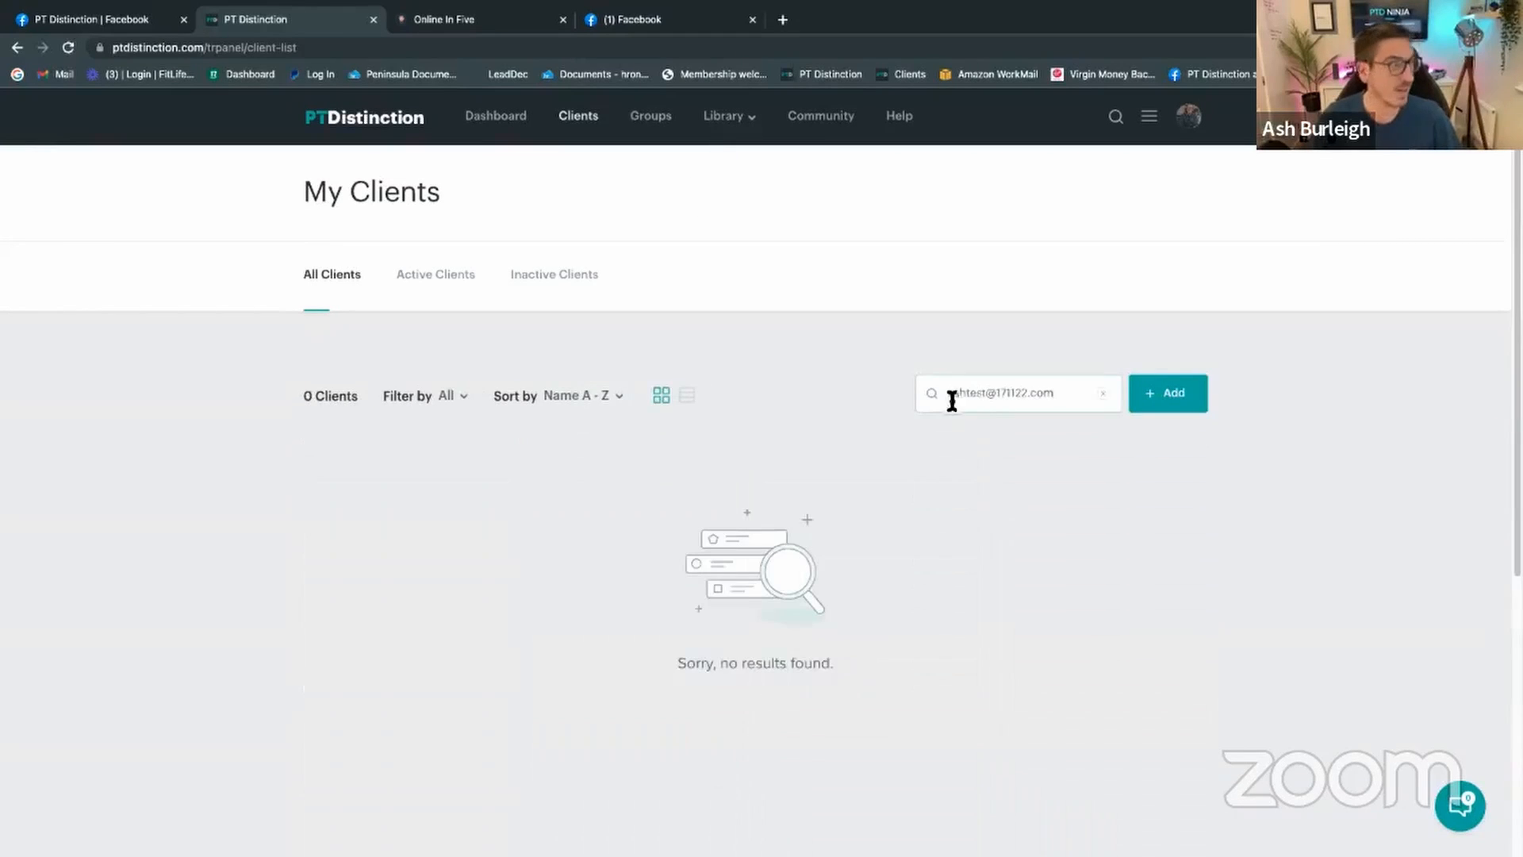
pyautogui.click(476, 277)
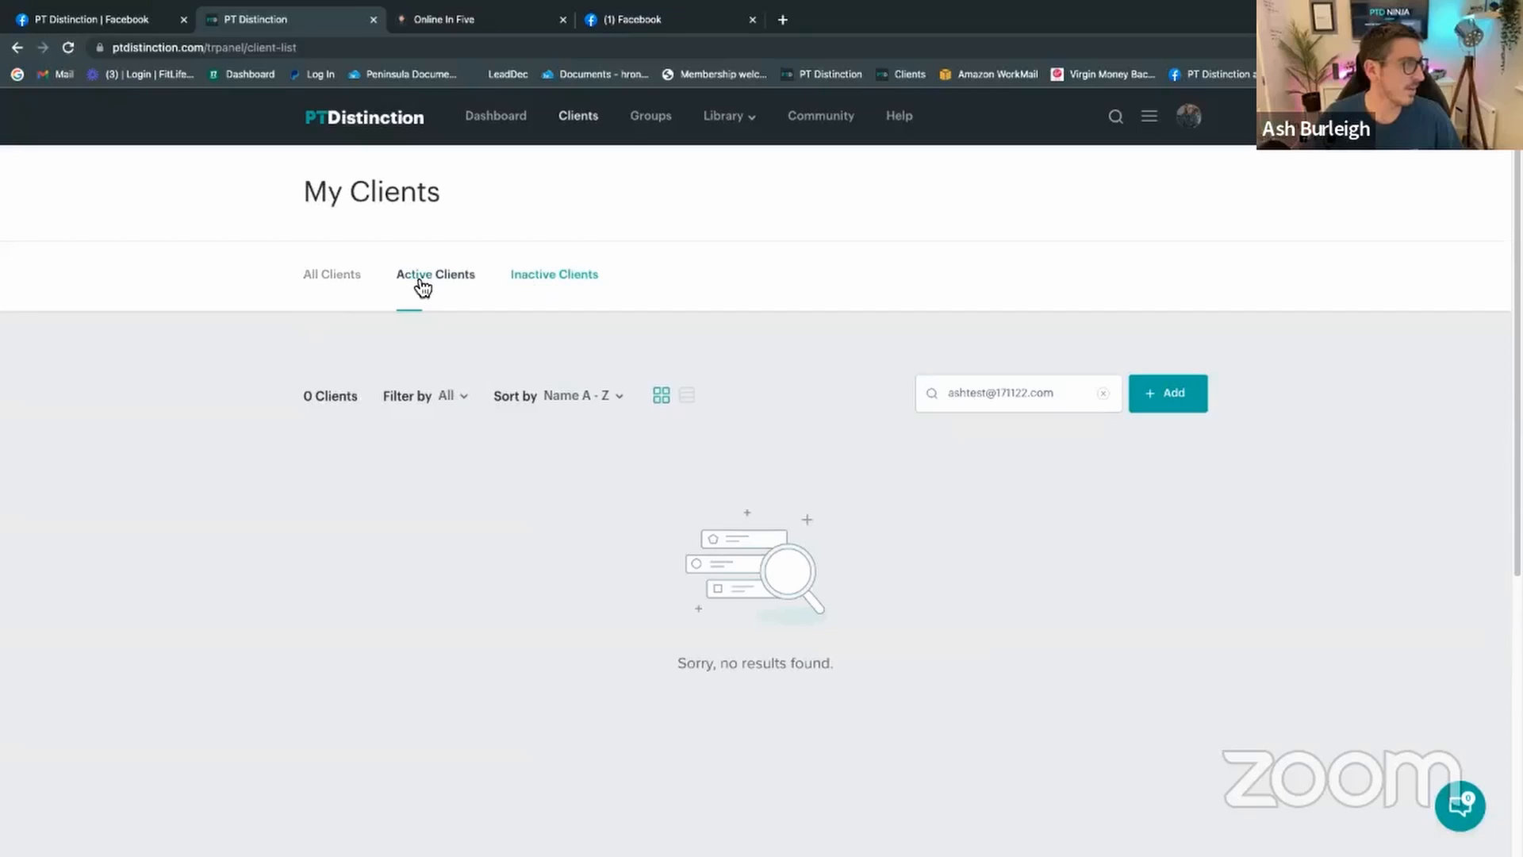
pyautogui.click(1102, 393)
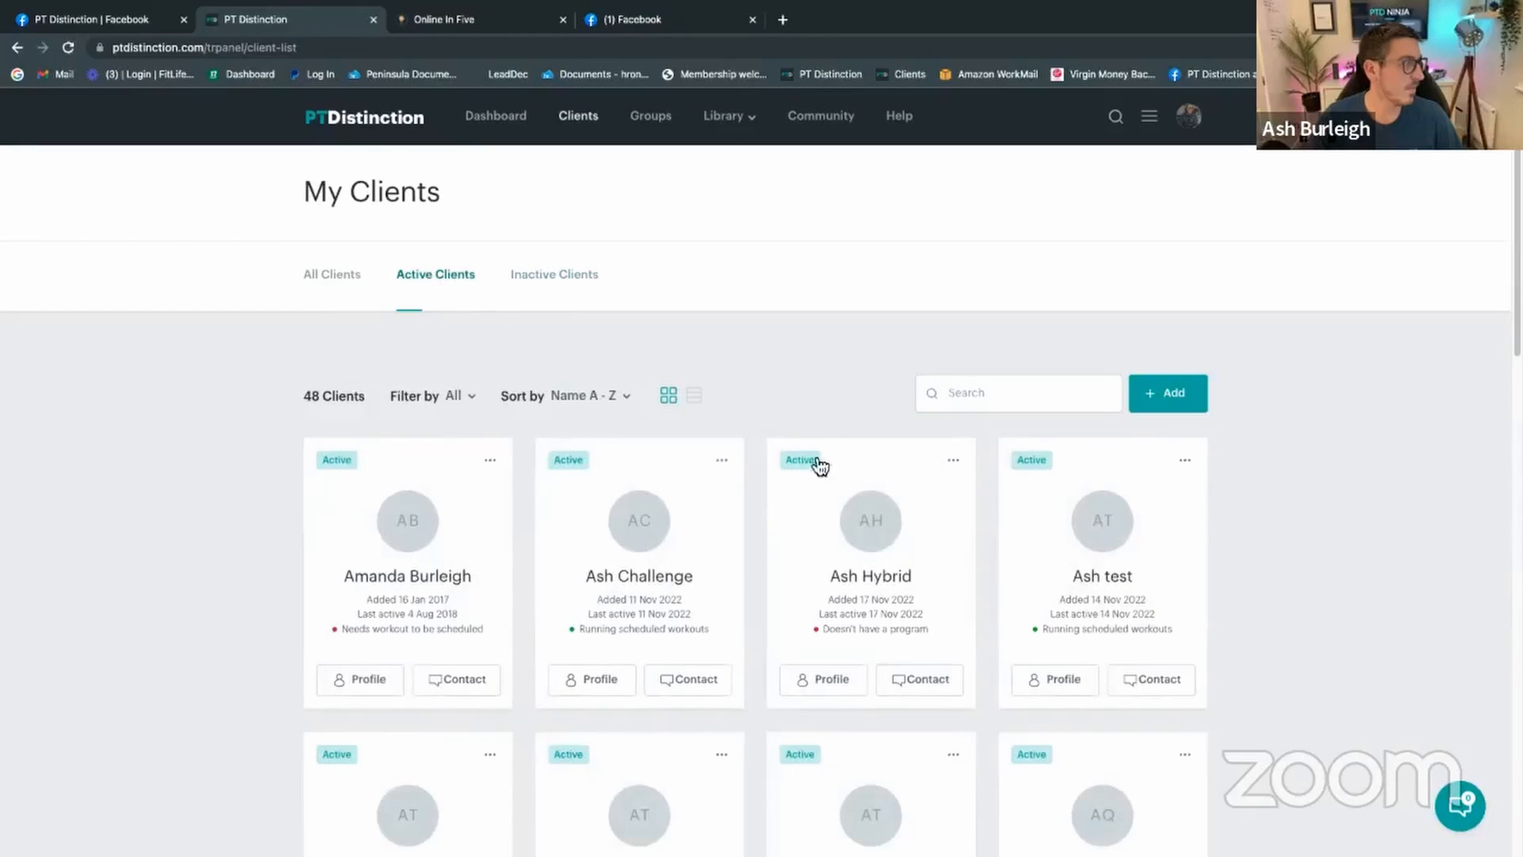
# Step: Check the test client's Set Up assessments, coaching and tracking, then return to Dashboard
pyautogui.click(903, 588)
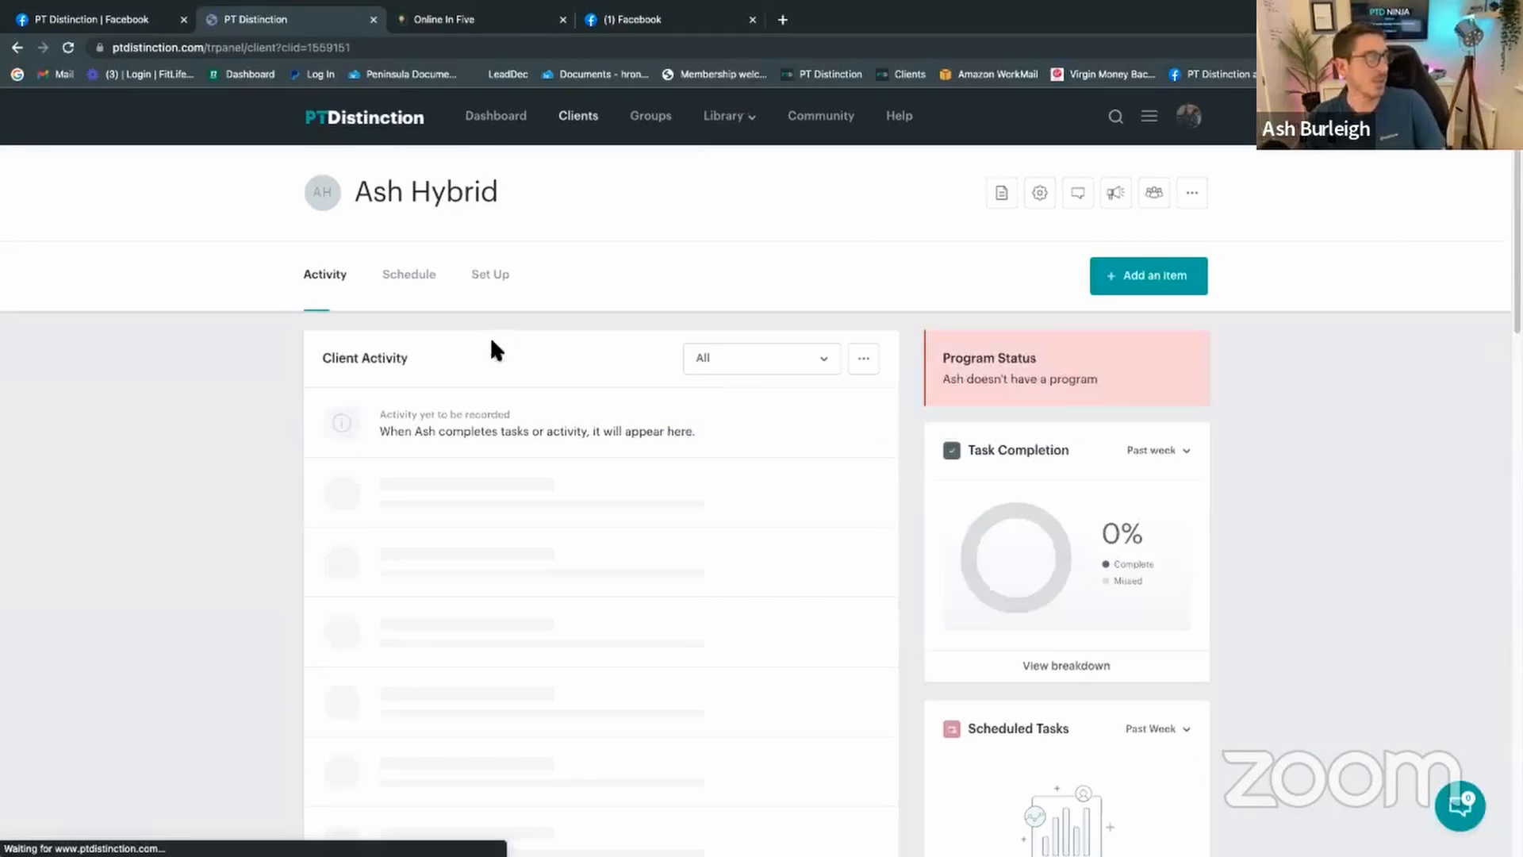
pyautogui.click(499, 274)
pyautogui.click(472, 389)
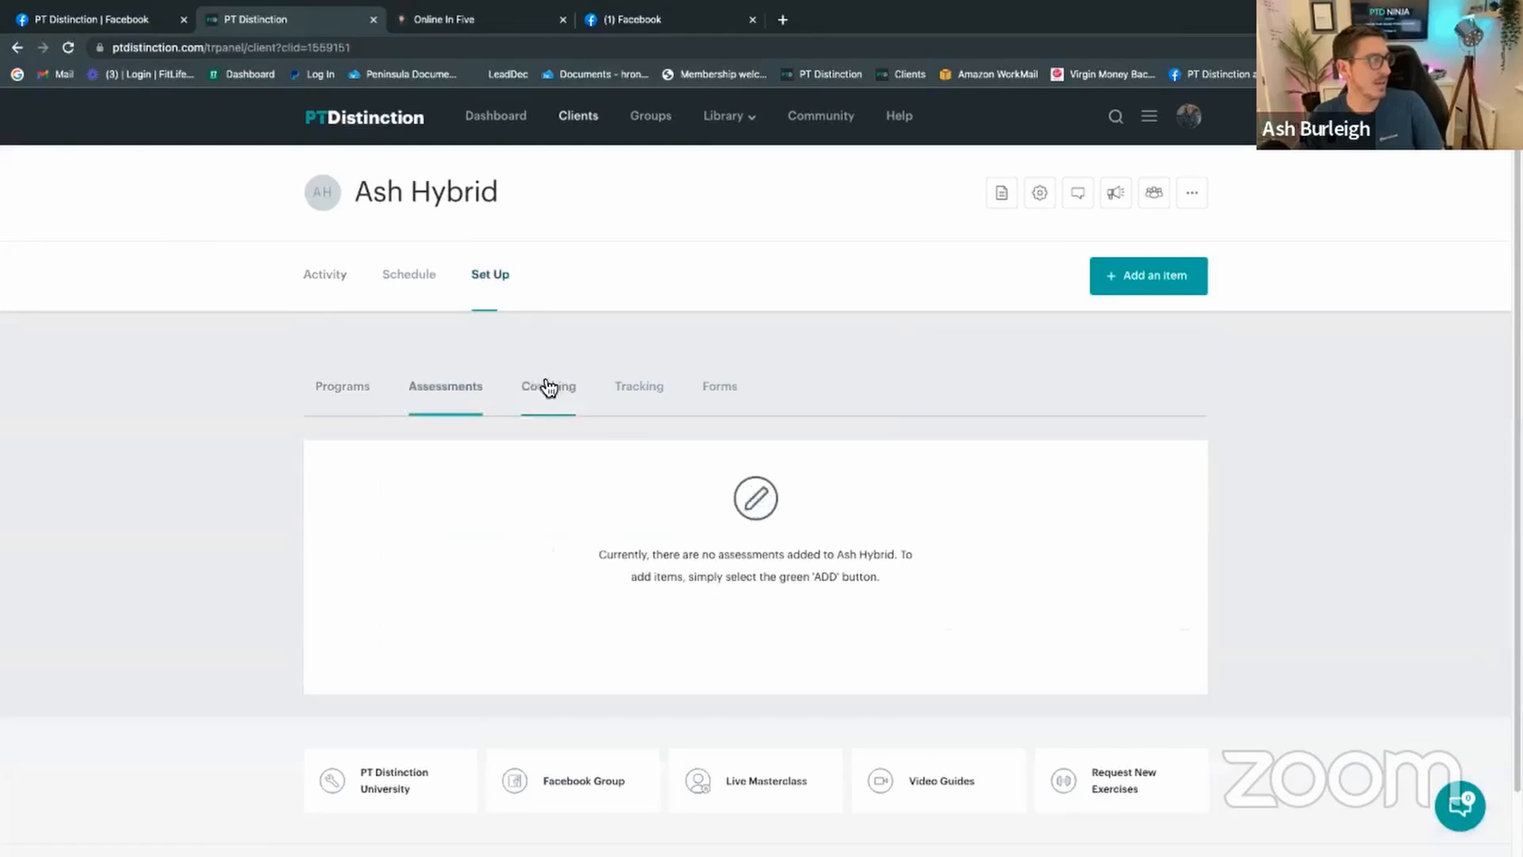
pyautogui.click(548, 388)
pyautogui.click(633, 392)
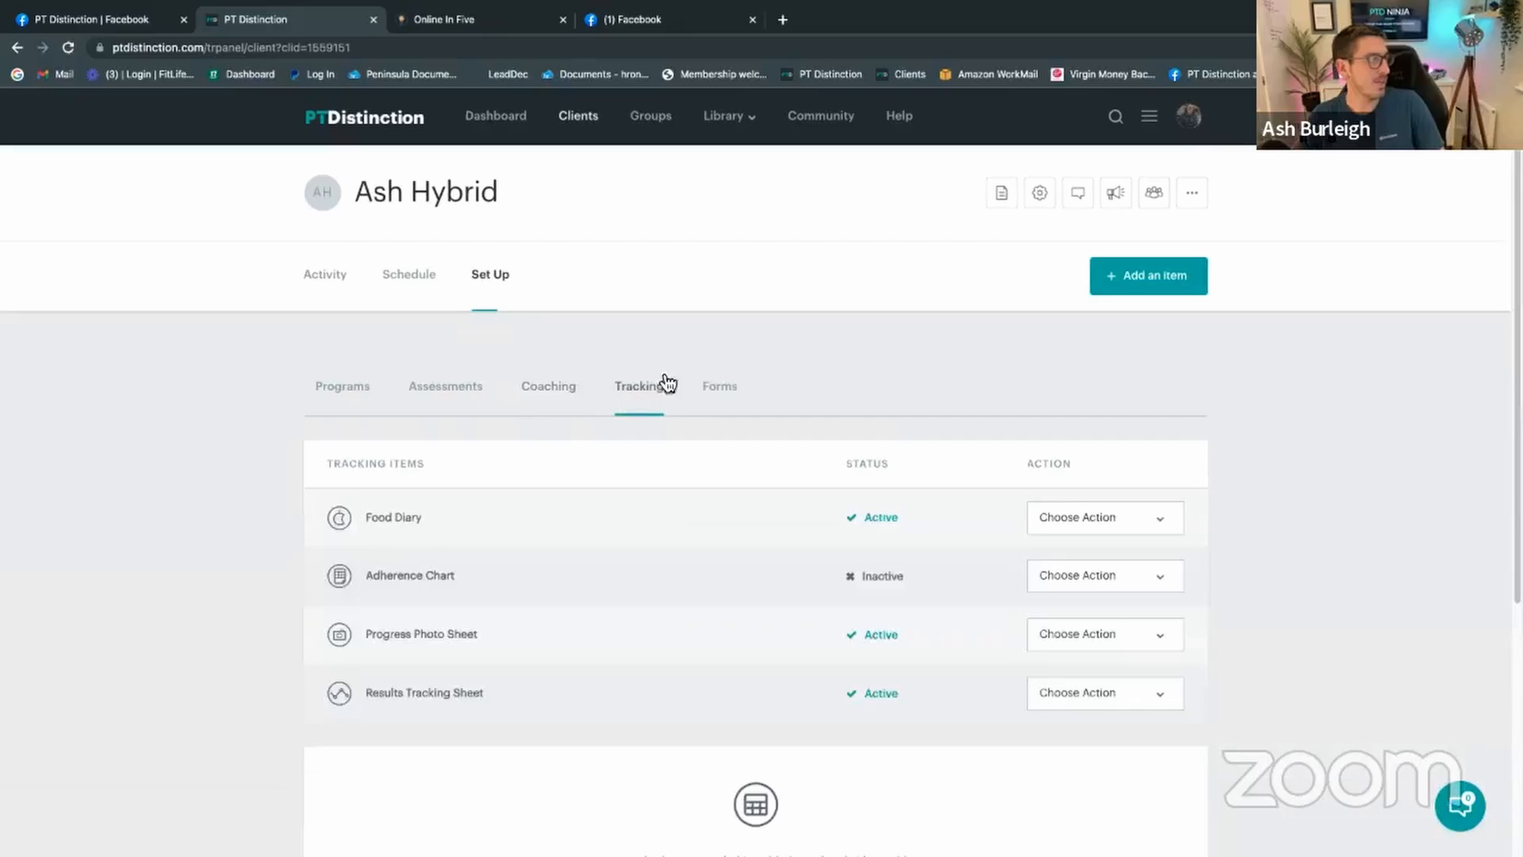
pyautogui.click(512, 127)
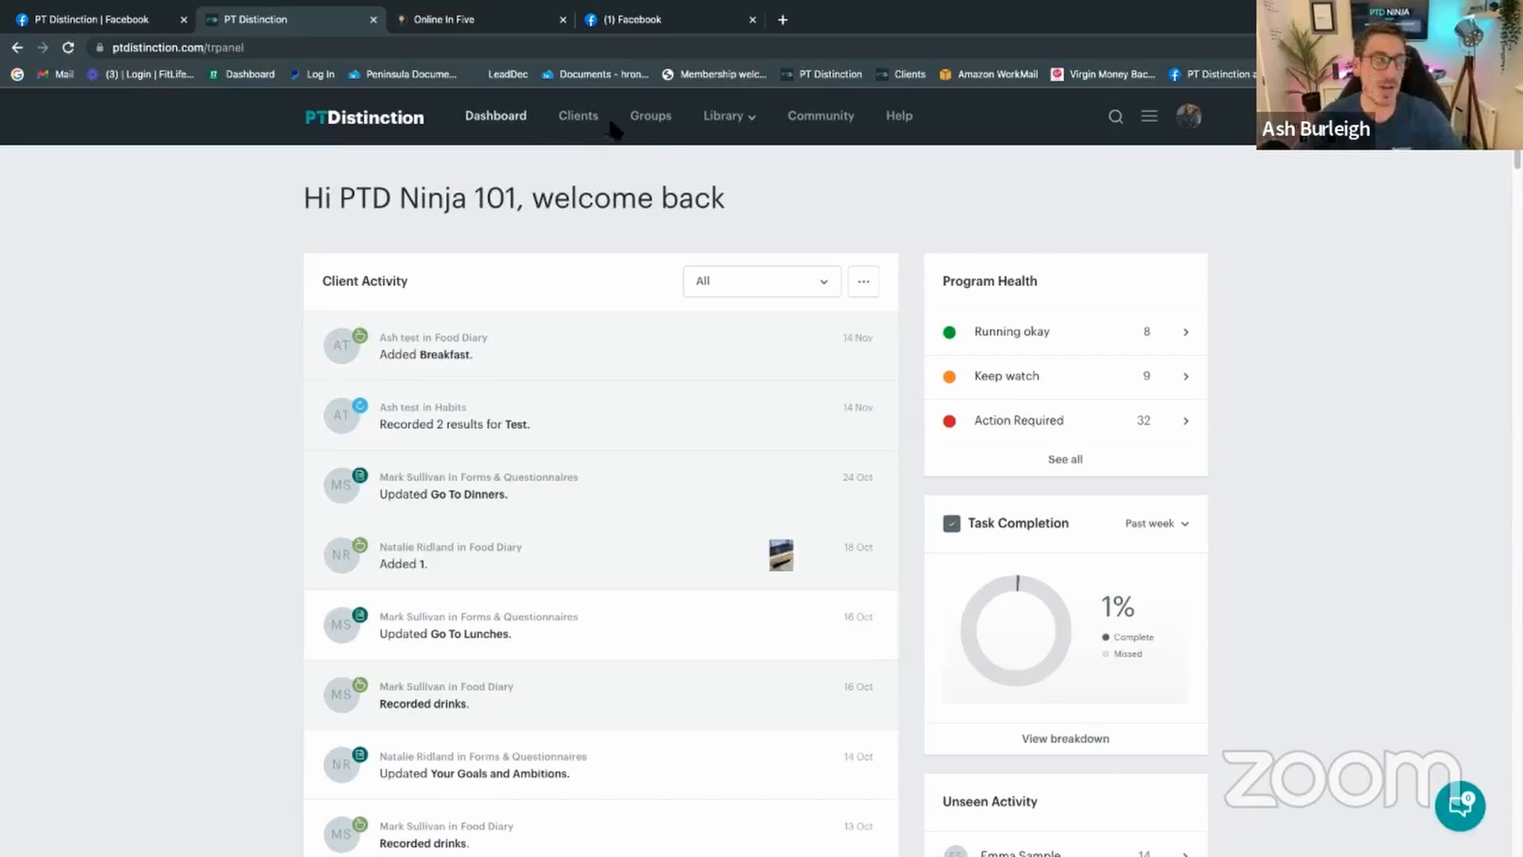
# Step: Open My Groups and search for 'ptd ninj'
pyautogui.click(656, 130)
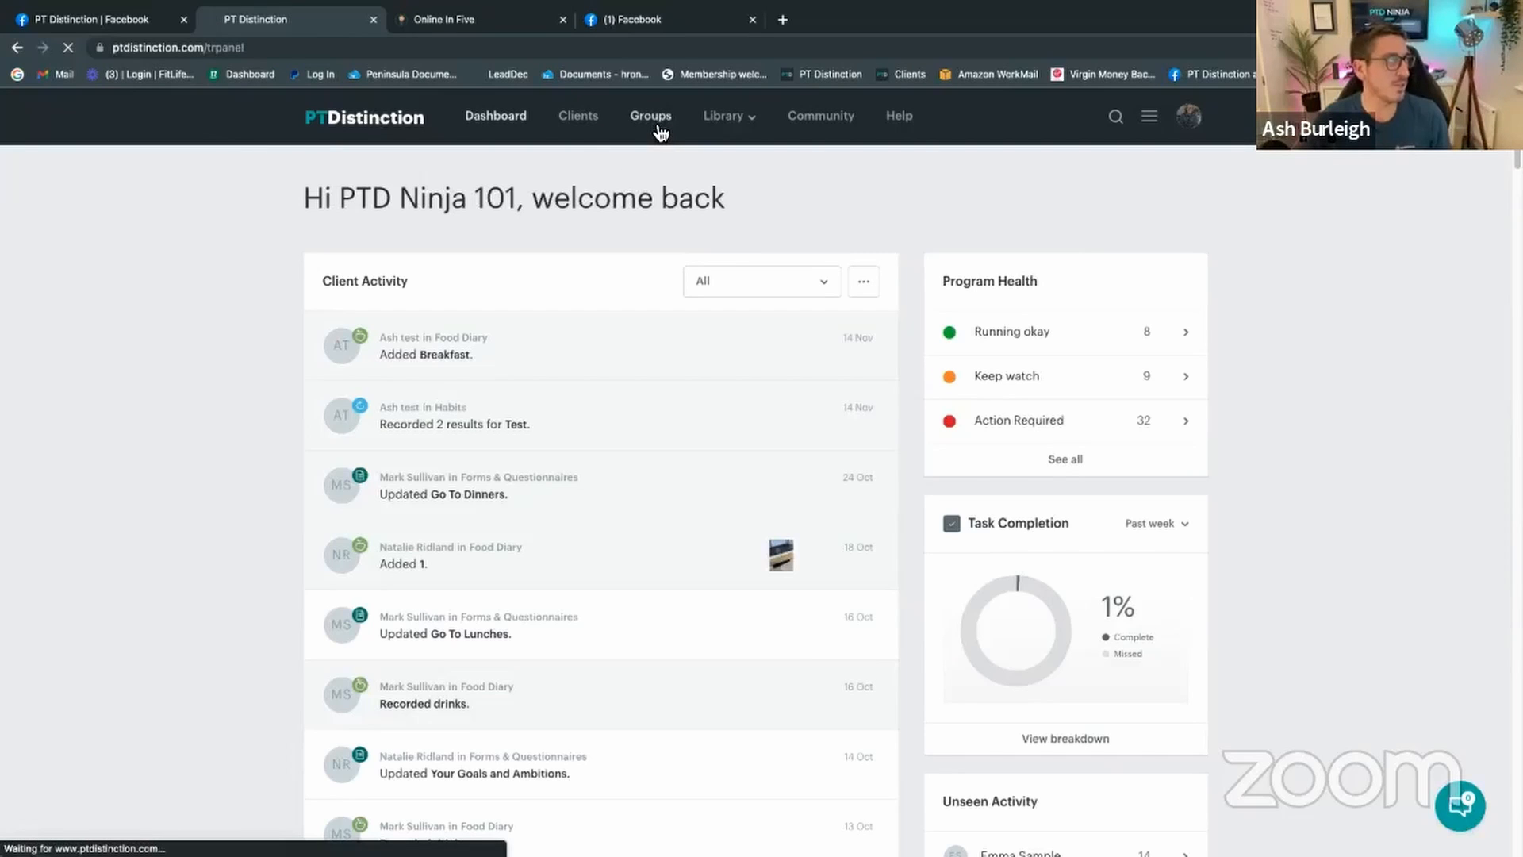
pyautogui.scroll(-1, 734, 272)
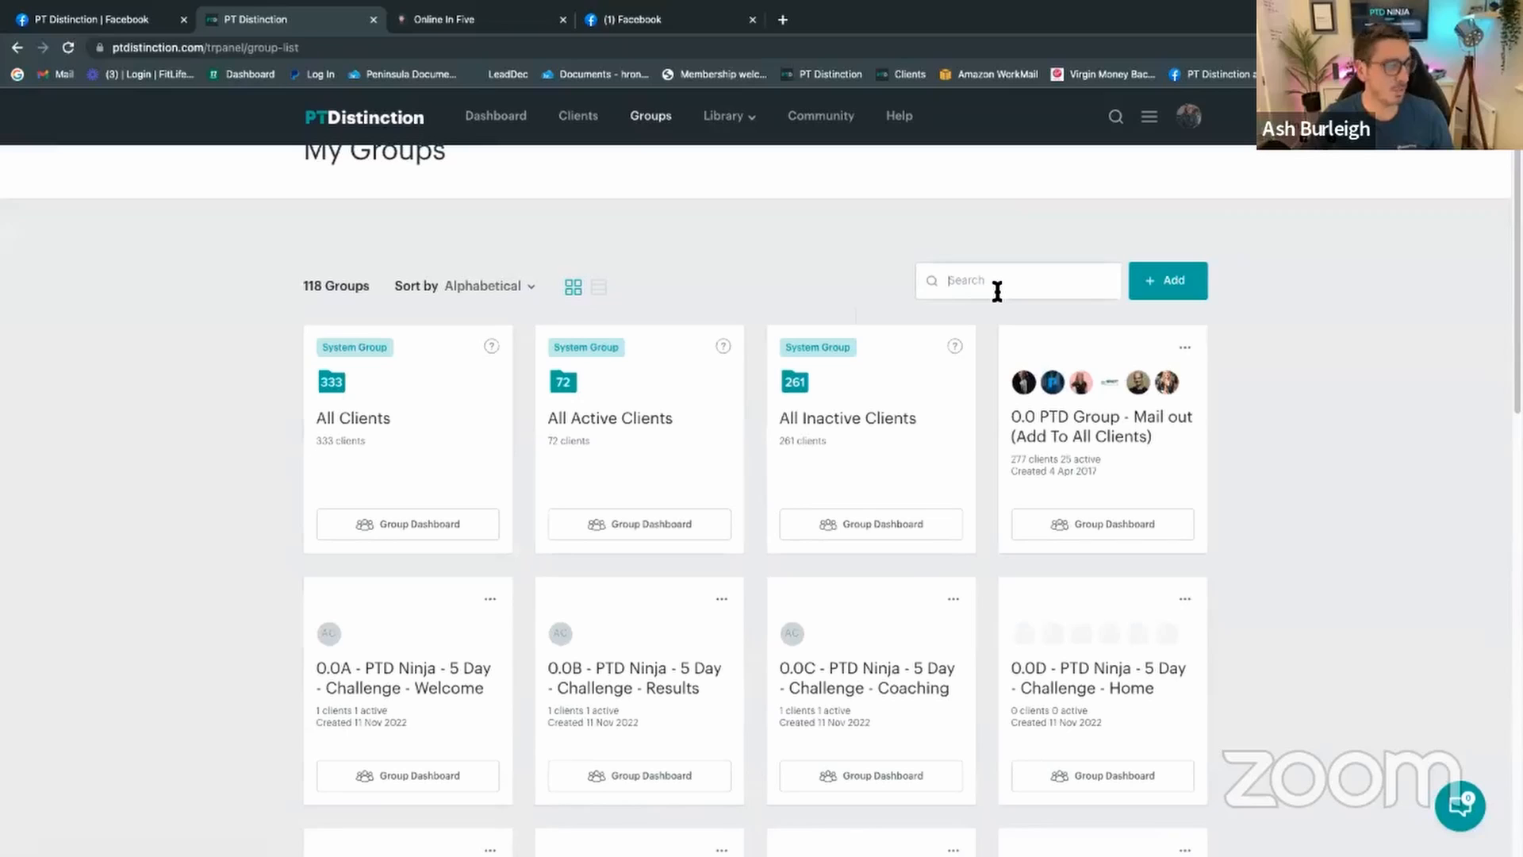
pyautogui.write('ptd nin')
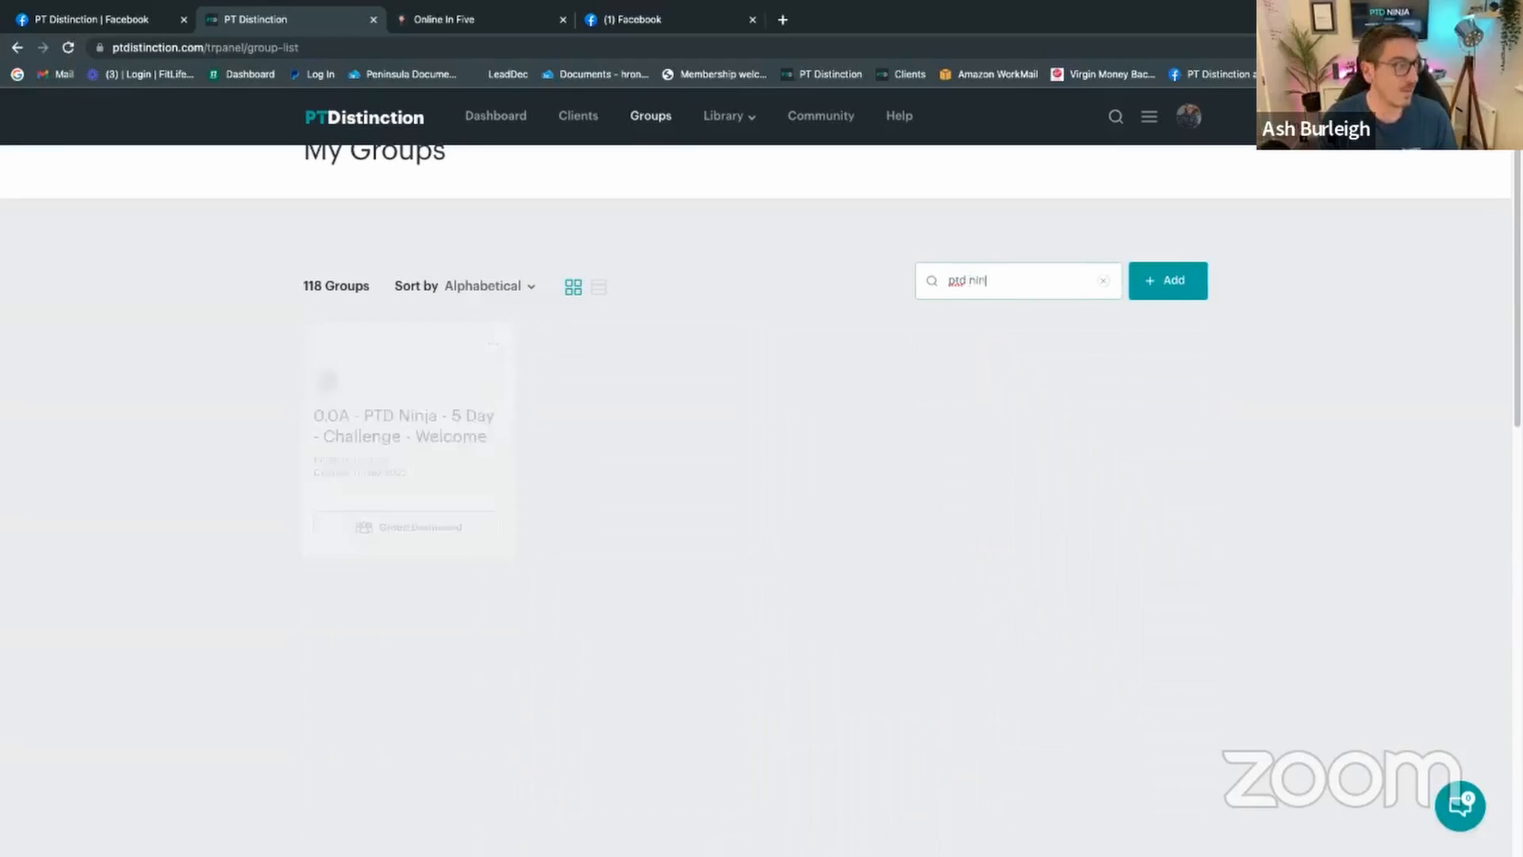
pyautogui.write('j')
pyautogui.scroll(-1, 960, 349)
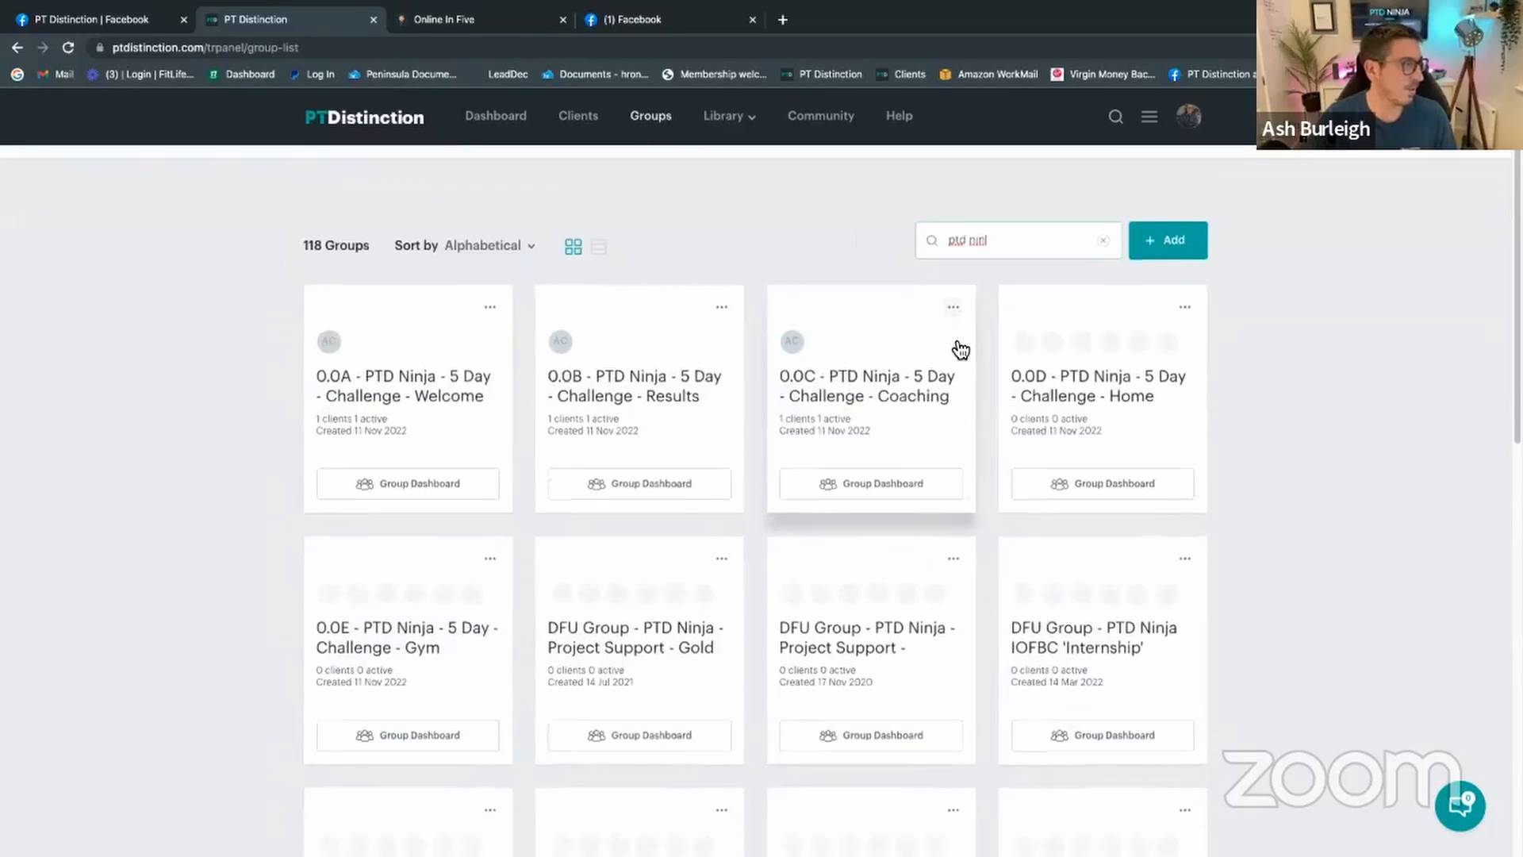
pyautogui.scroll(-8, 960, 349)
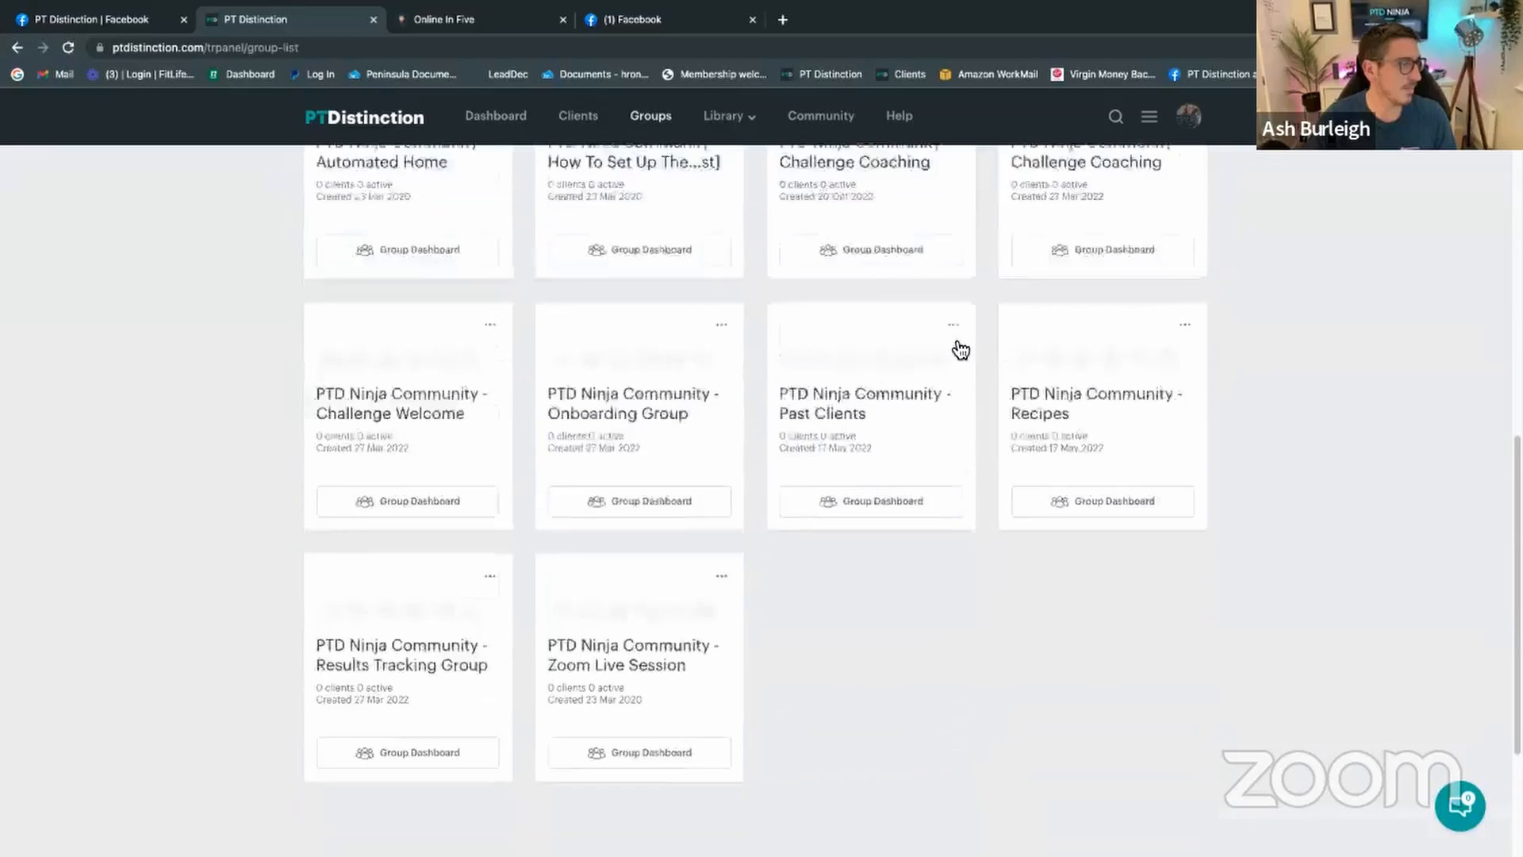
pyautogui.scroll(-3, 961, 349)
pyautogui.scroll(5, 958, 349)
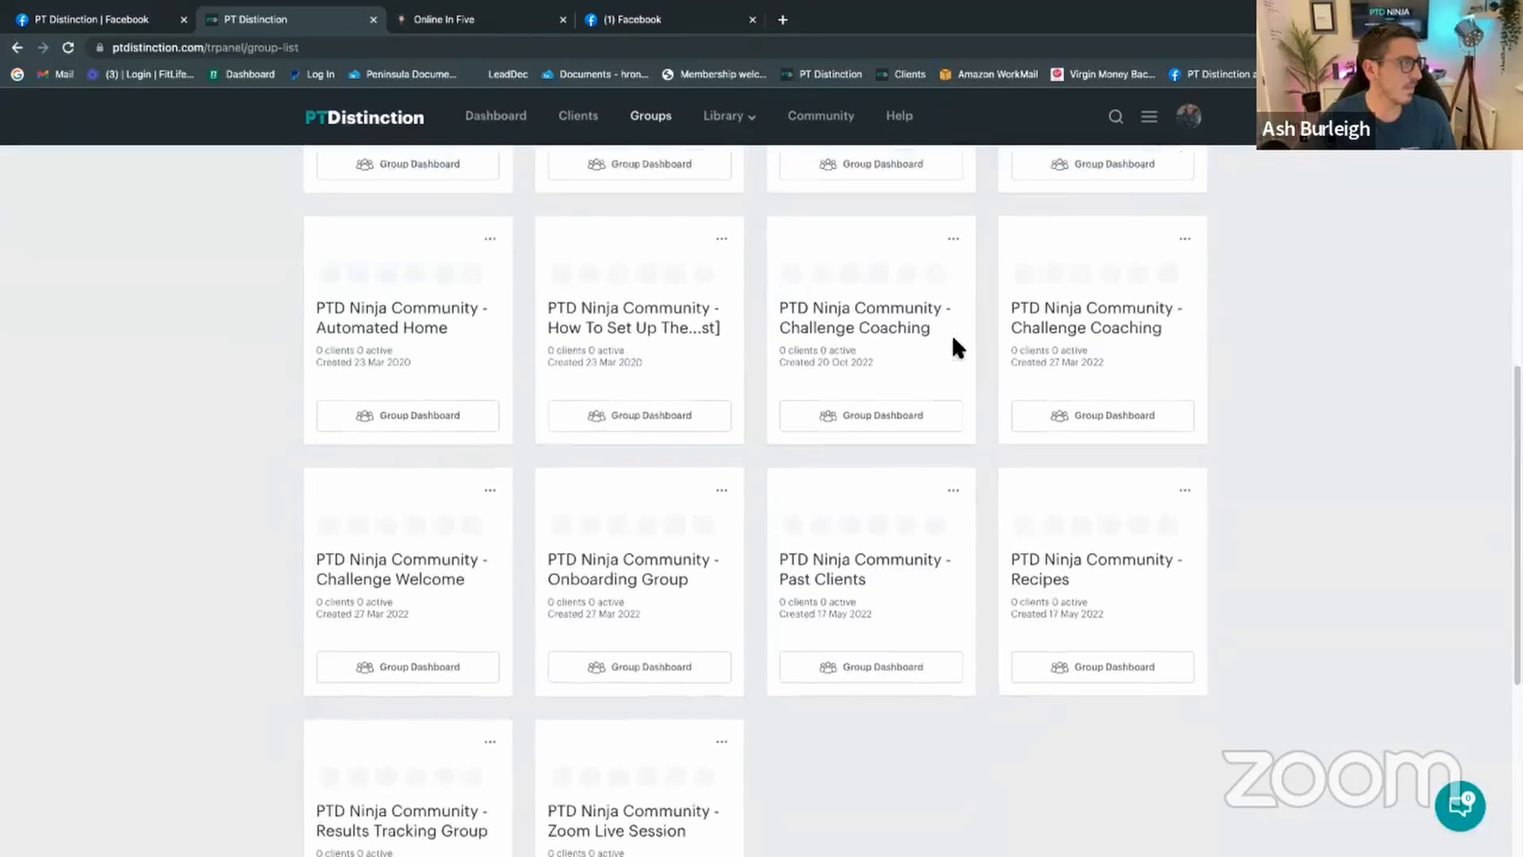
pyautogui.scroll(7, 956, 346)
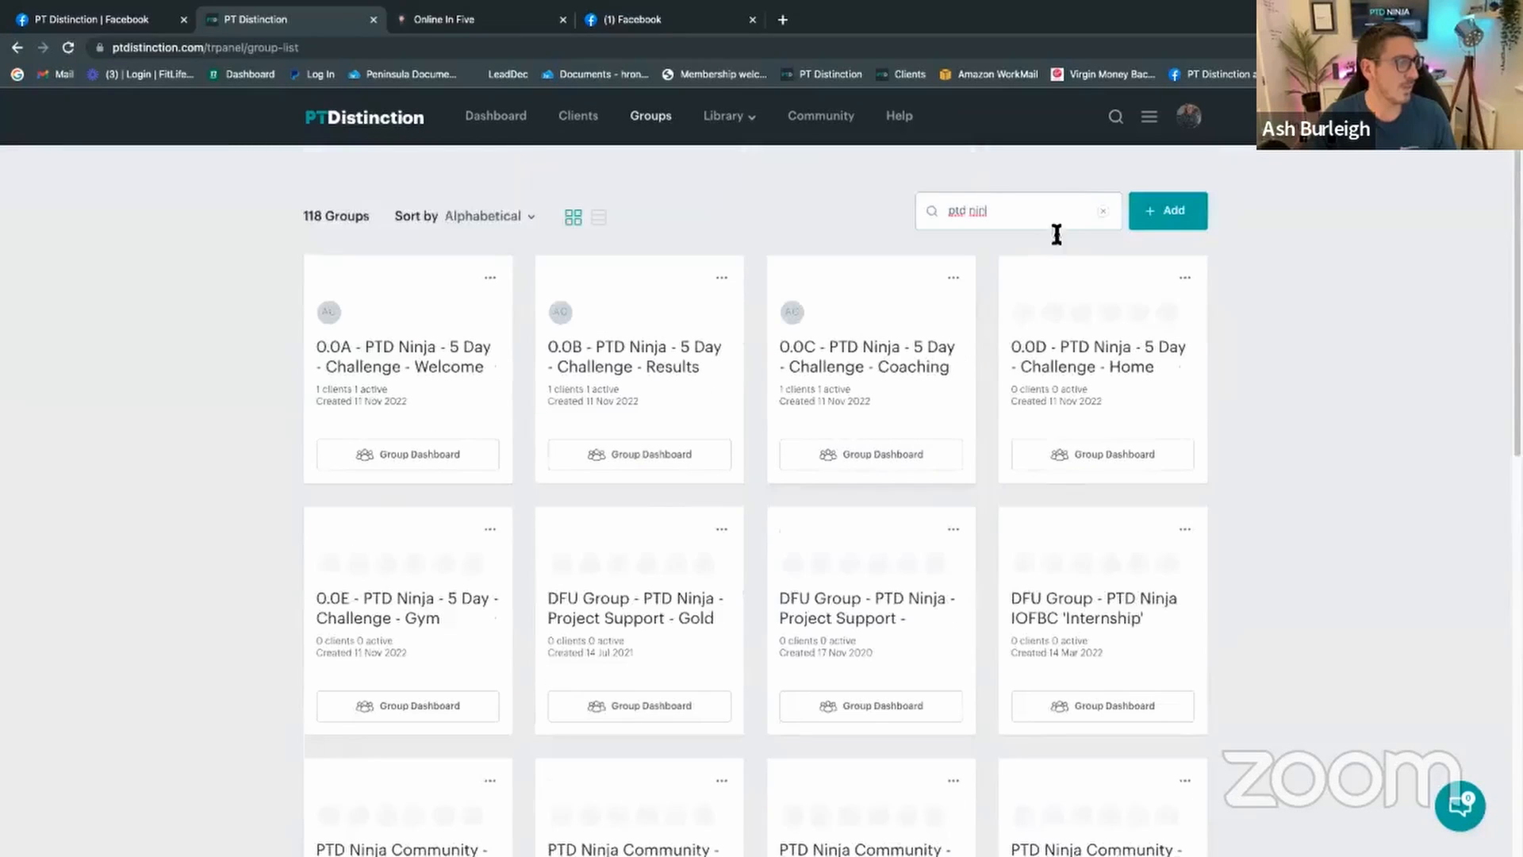
# Step: Correct the group search term to 'ptdninj'
pyautogui.press('BackSpace')
pyautogui.press('BackSpace')
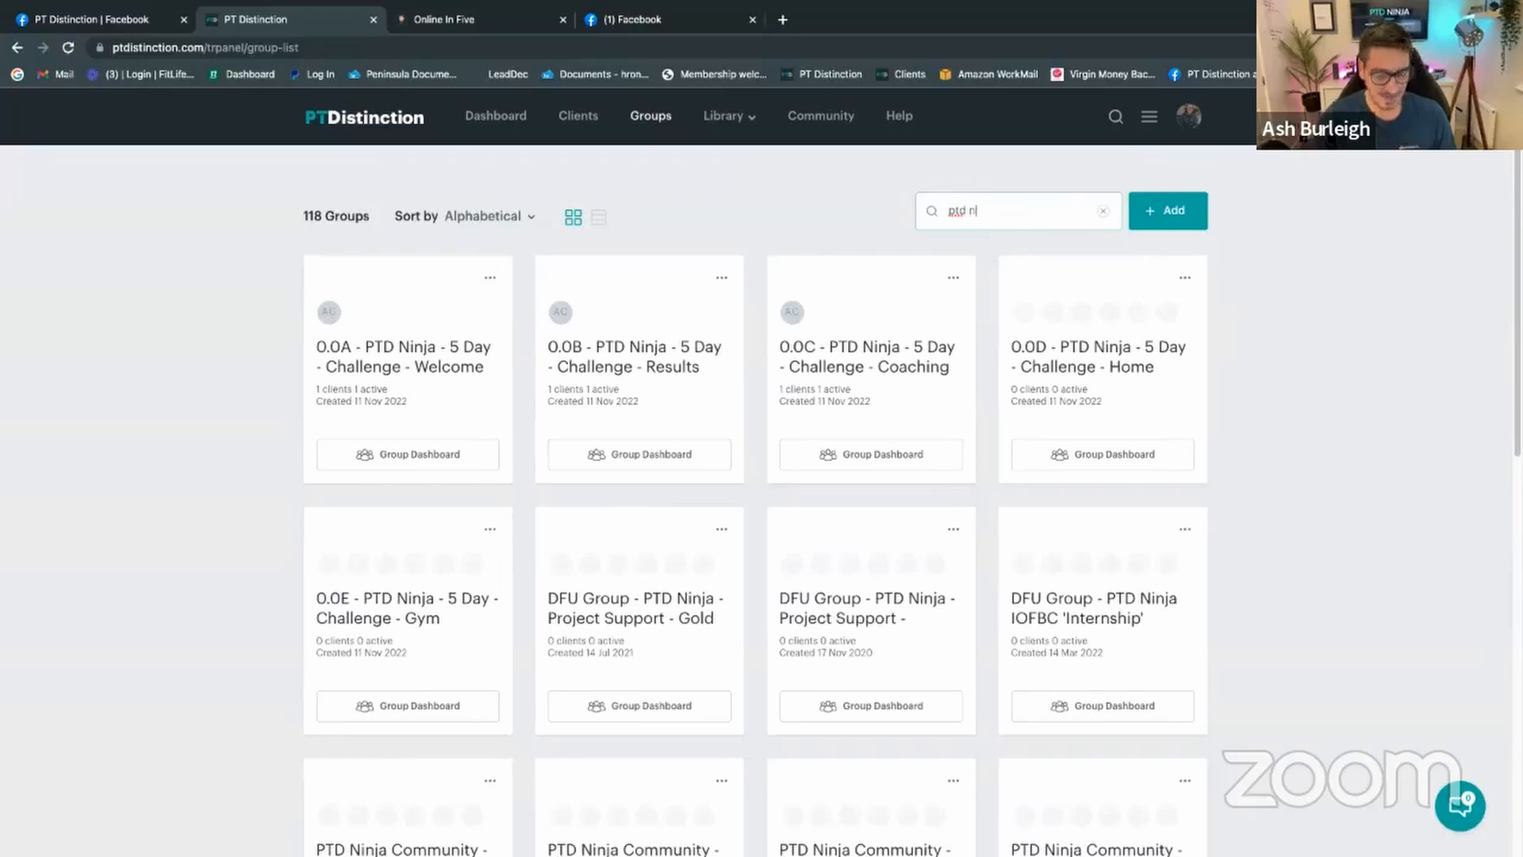
pyautogui.press('BackSpace')
pyautogui.press('BackSpace')
pyautogui.press('BackSpace')
pyautogui.write('ninuja')
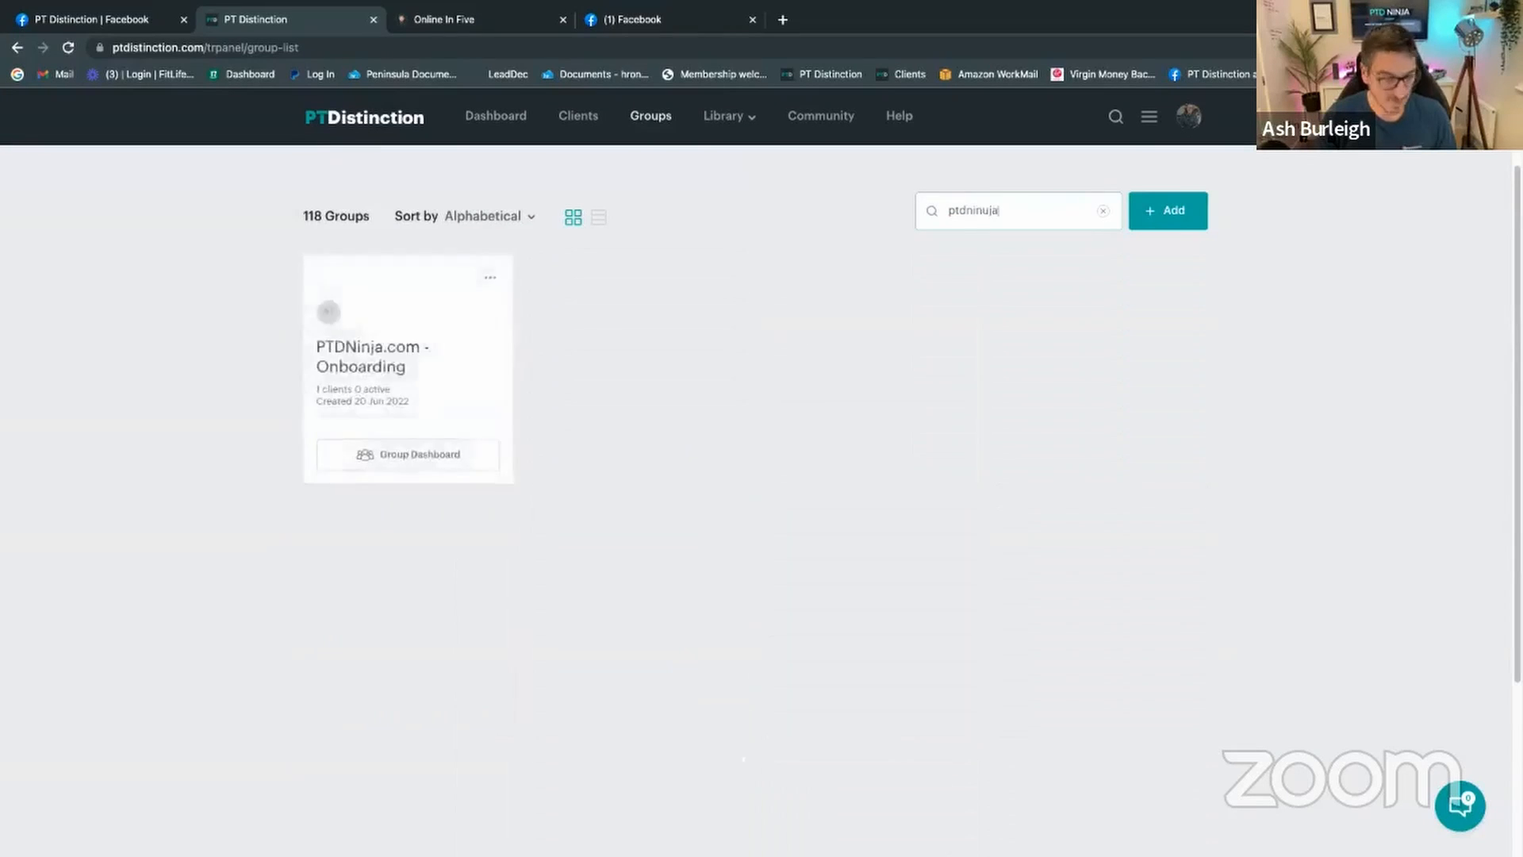
pyautogui.press('BackSpace')
pyautogui.press('BackSpace')
pyautogui.press('BackSpace')
pyautogui.write('i')
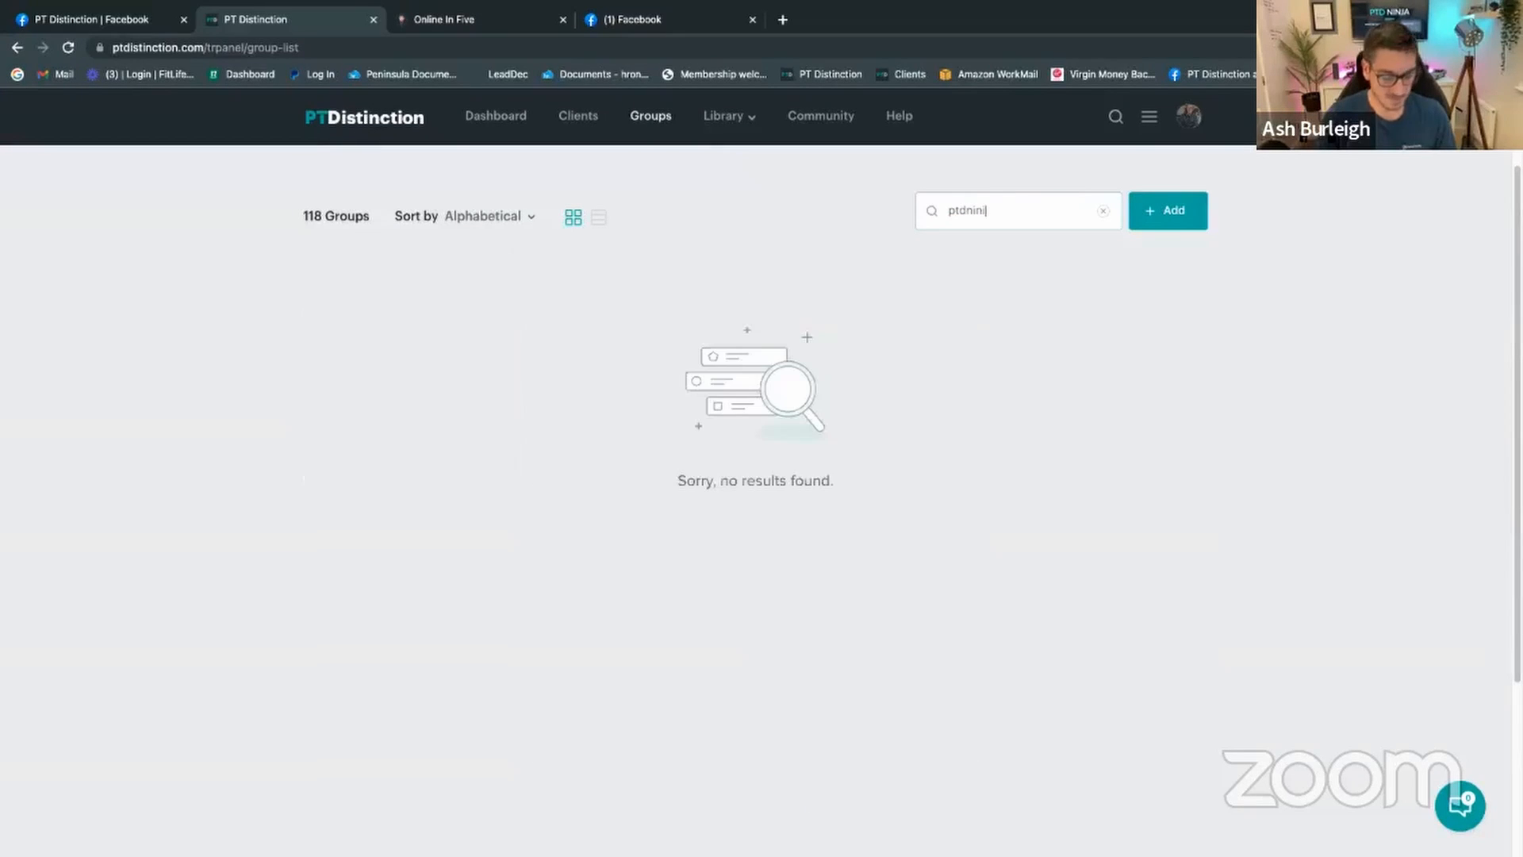
pyautogui.press('BackSpace')
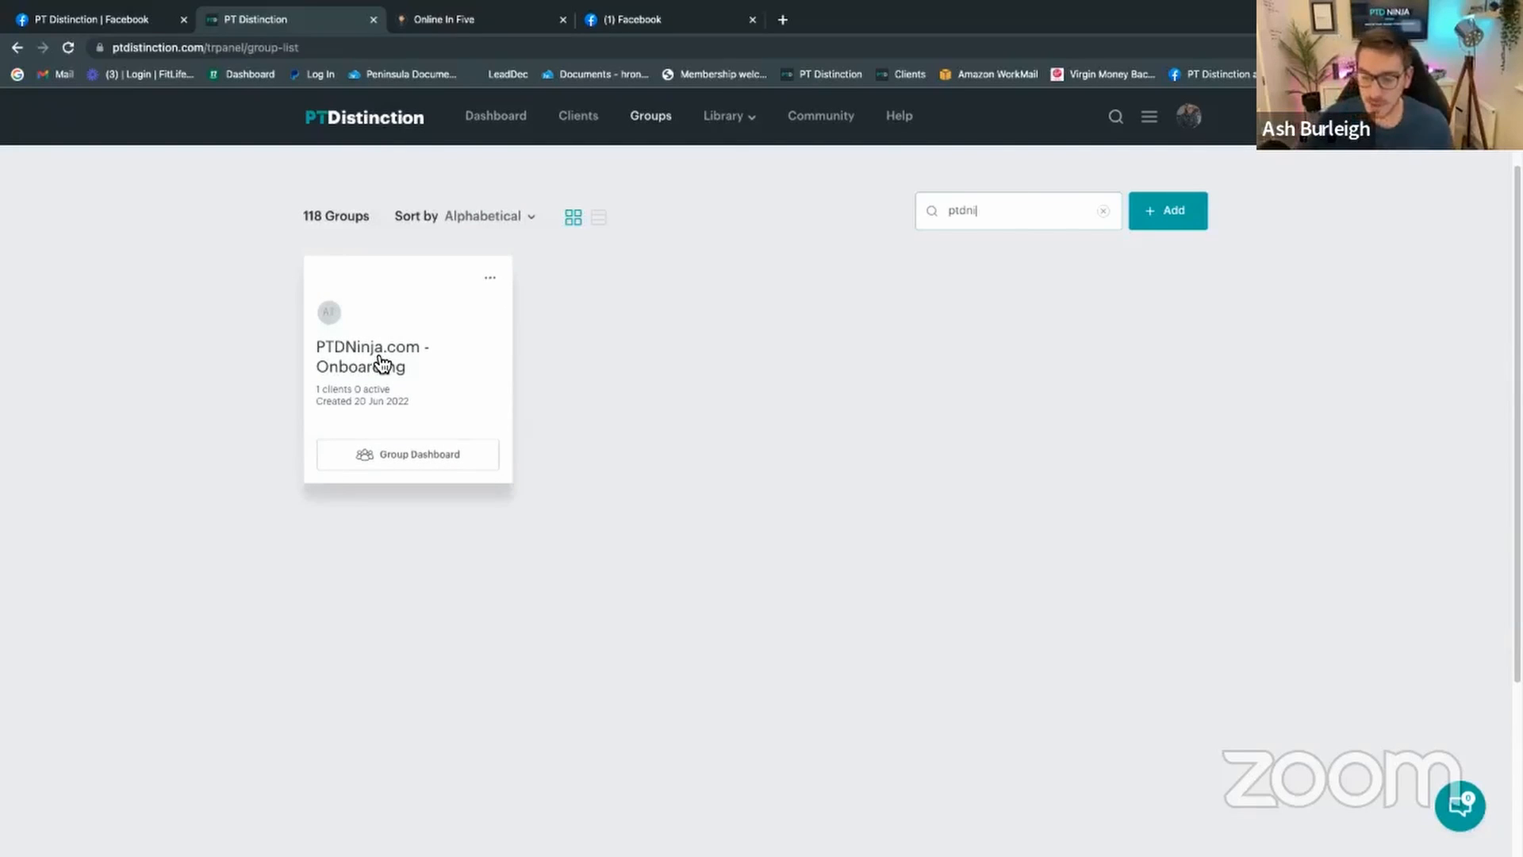
# Step: Duplicate PTDNinja.com - Onboarding as a new group named 'PTDNinja - Hybrid Onboarding'
pyautogui.click(492, 283)
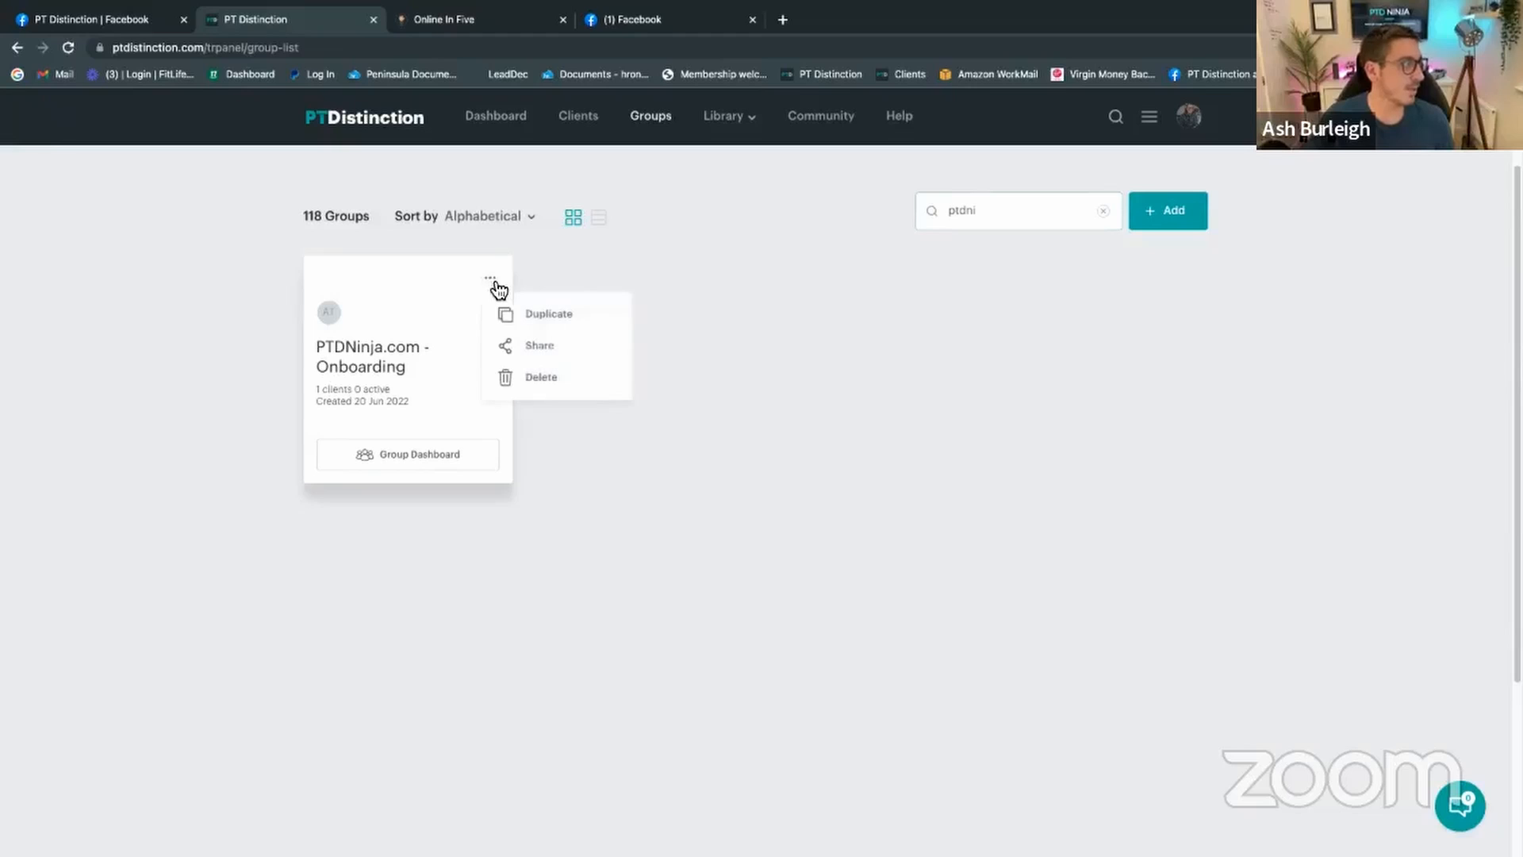
pyautogui.click(555, 315)
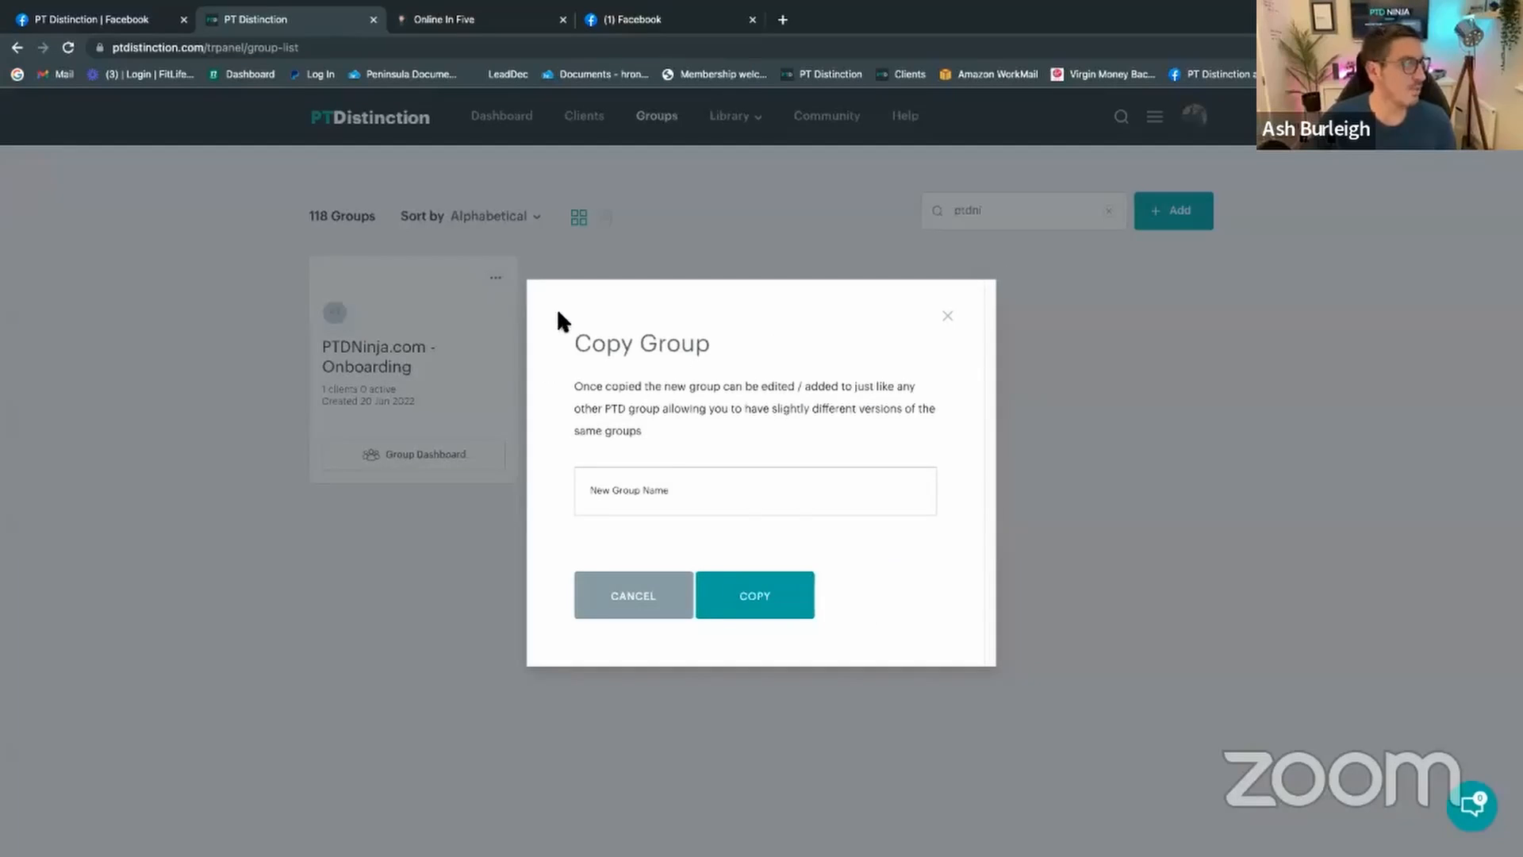
pyautogui.click(638, 498)
pyautogui.write('P')
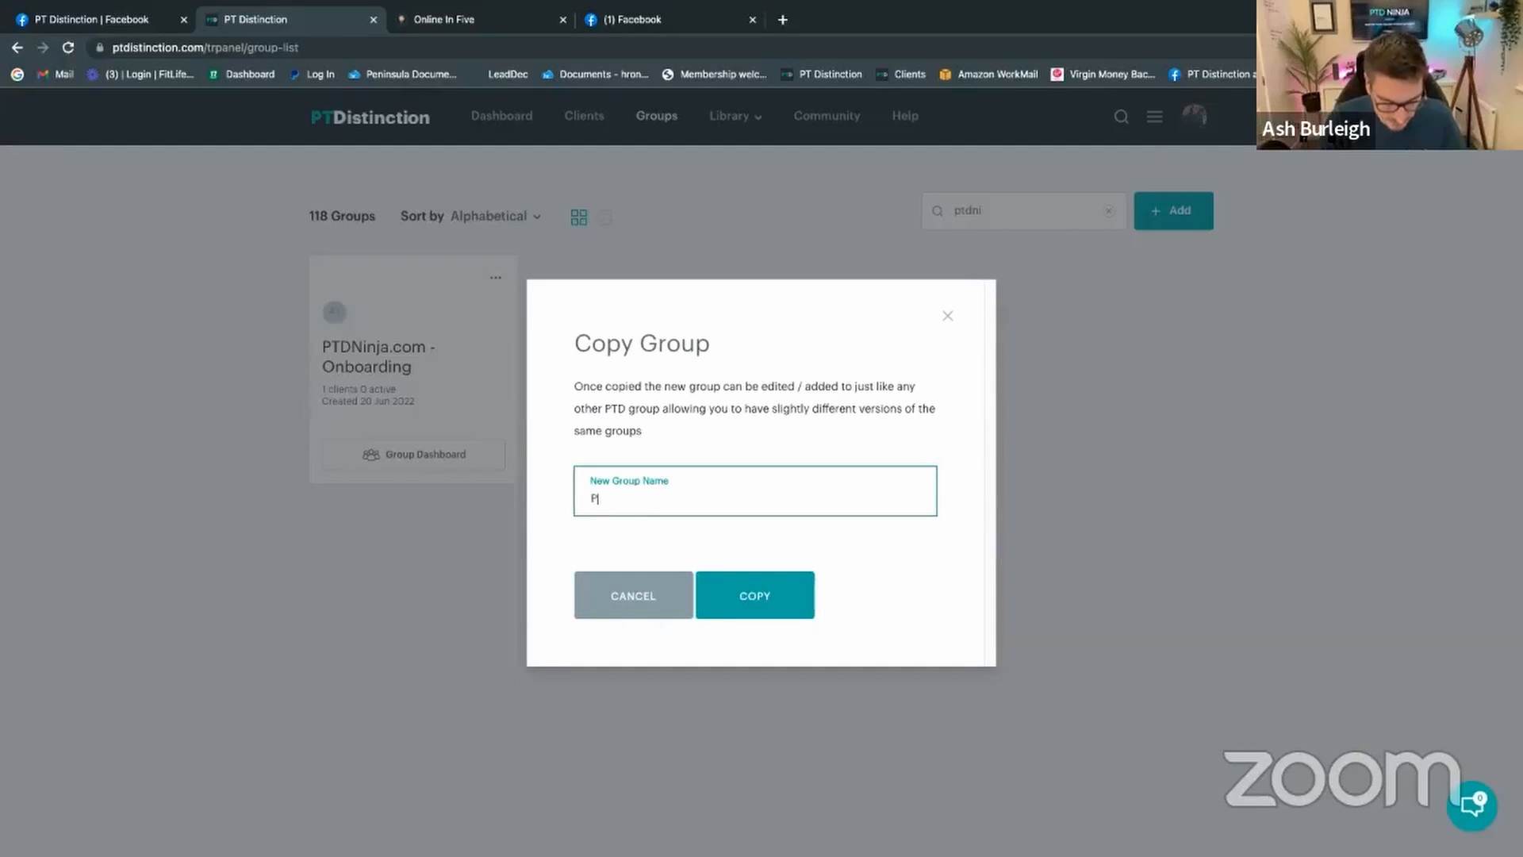
pyautogui.write('TDNinja -')
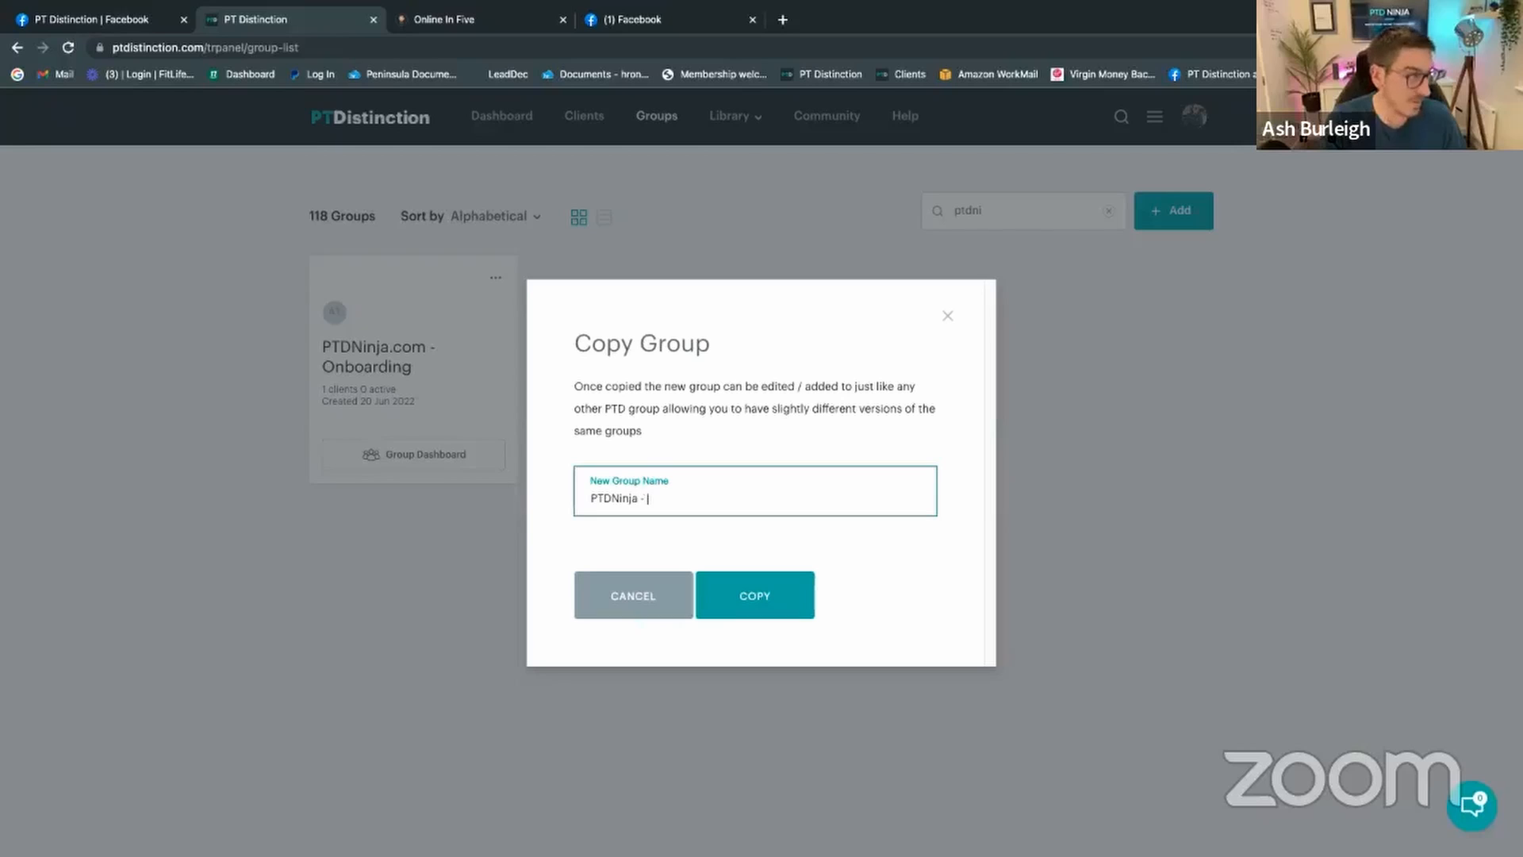
pyautogui.write(' Hybrid')
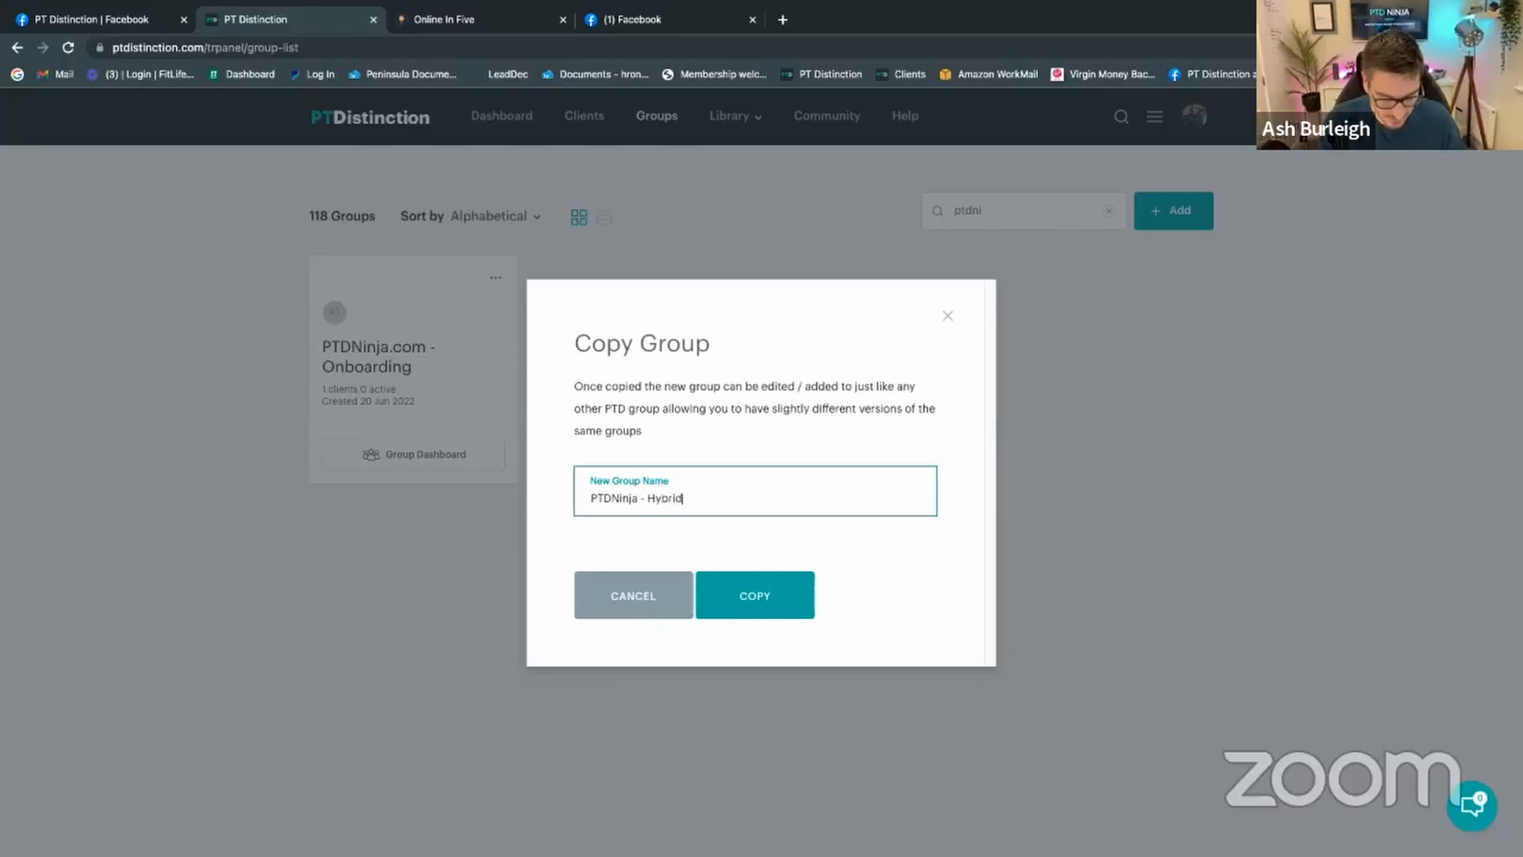
pyautogui.write(' Onb')
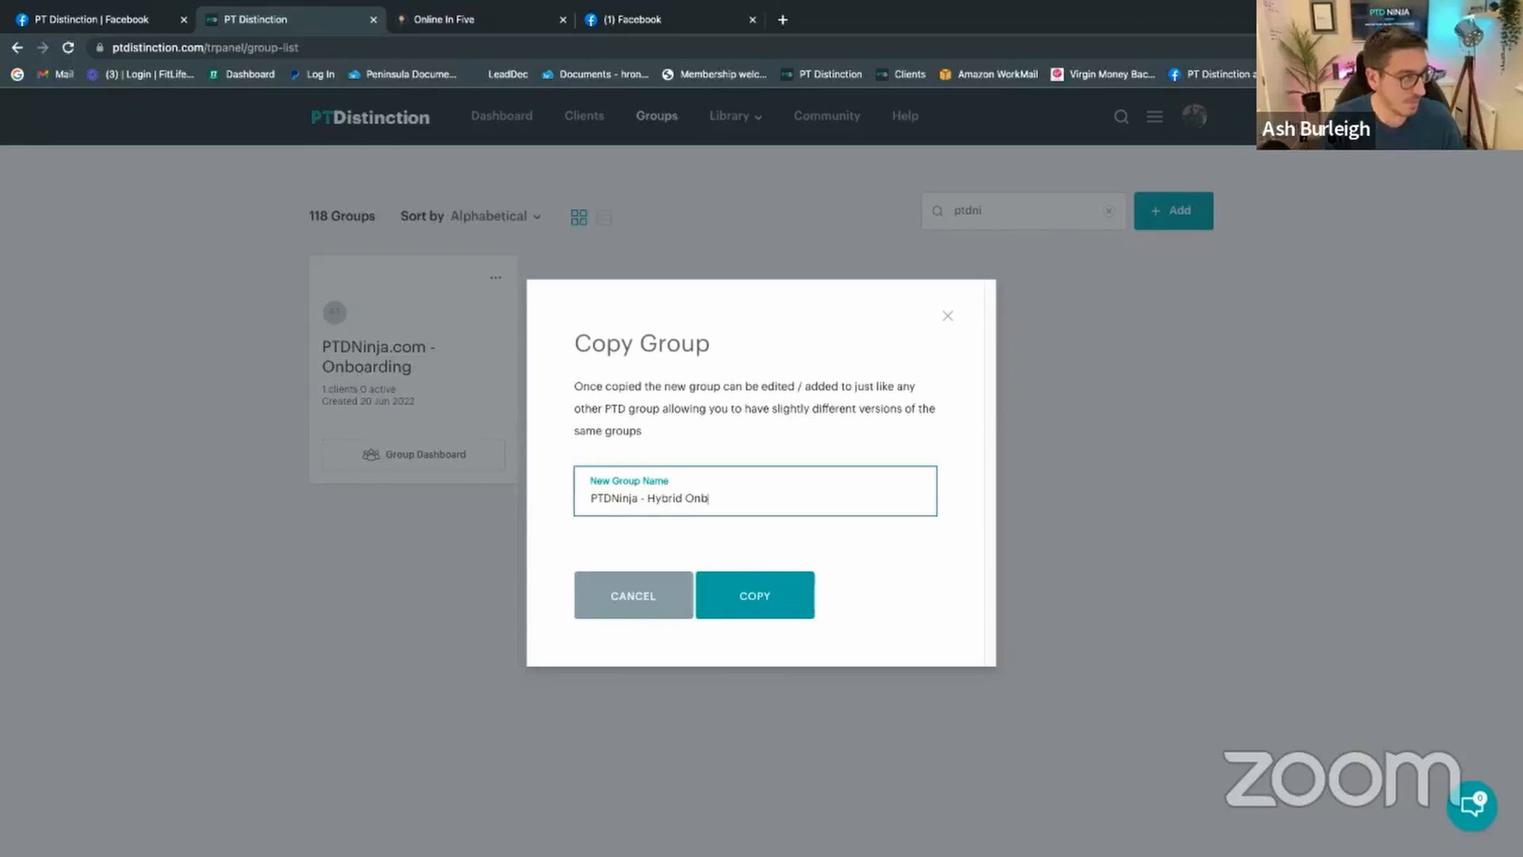
pyautogui.write('oard')
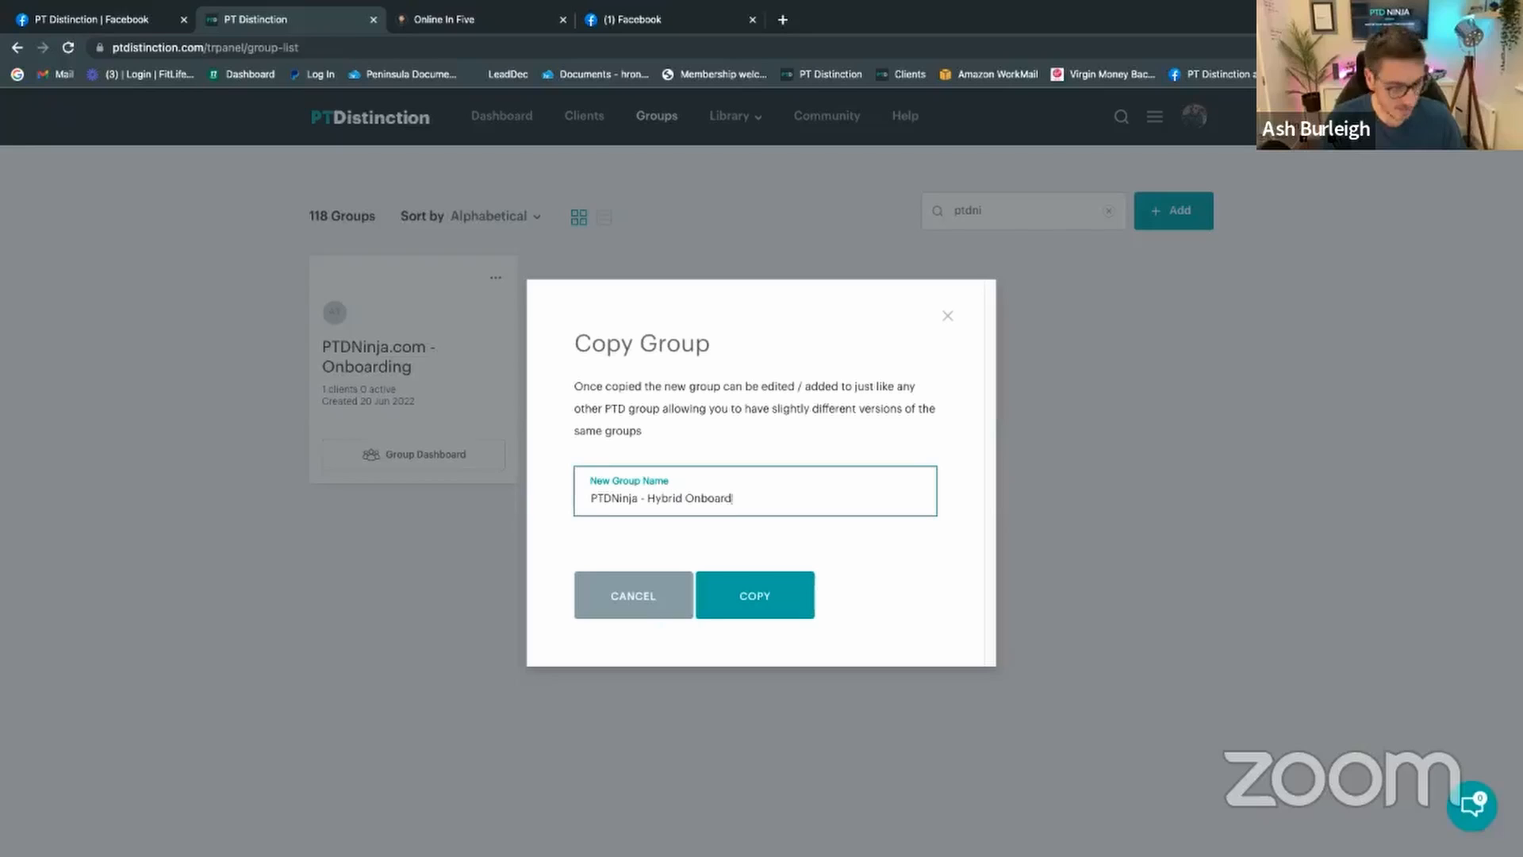
pyautogui.write('ing')
pyautogui.click(755, 595)
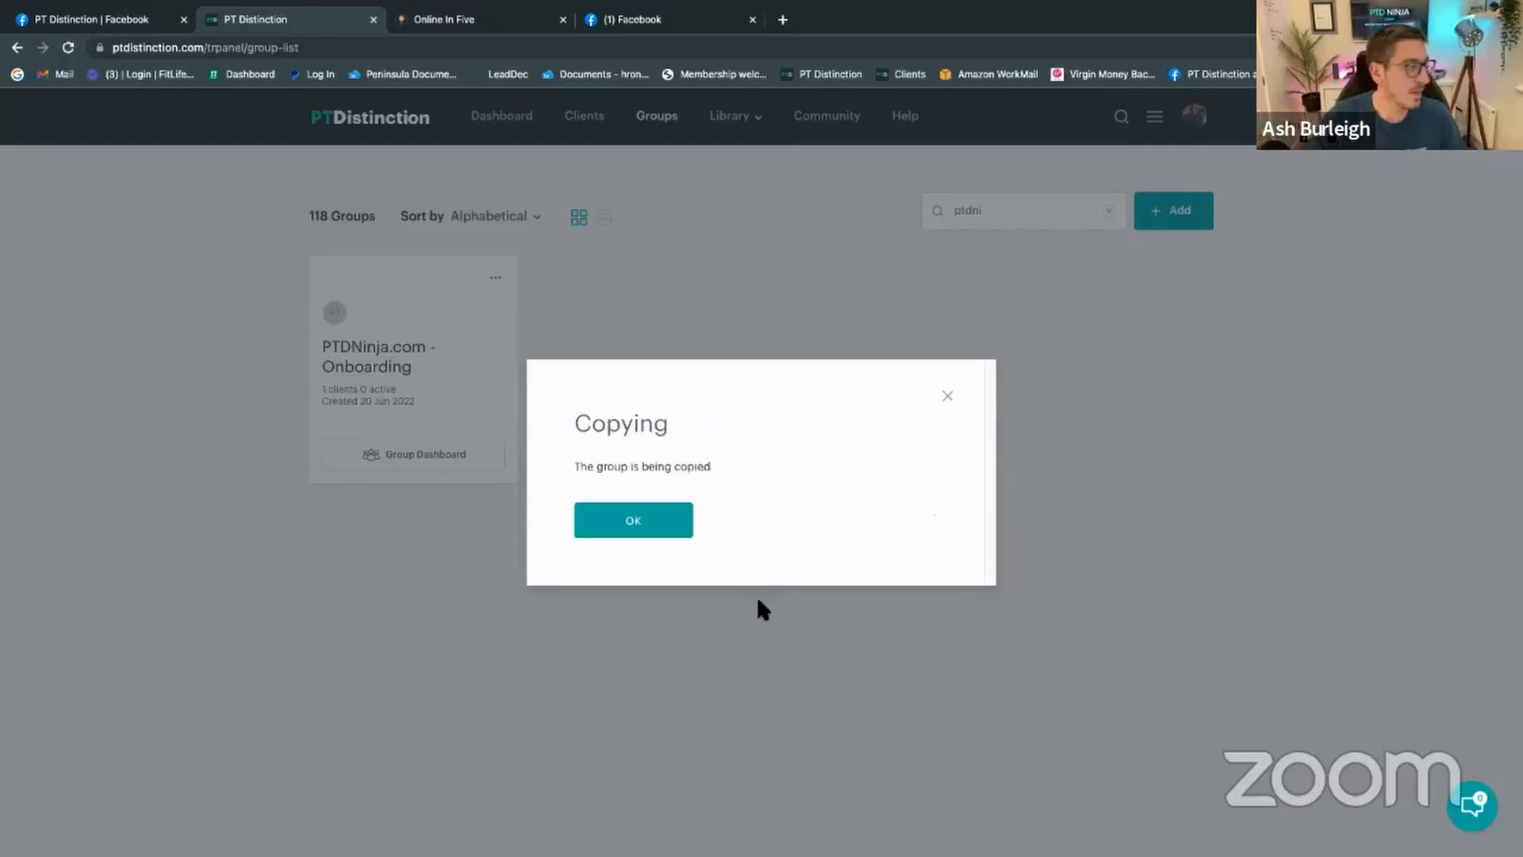
pyautogui.click(641, 523)
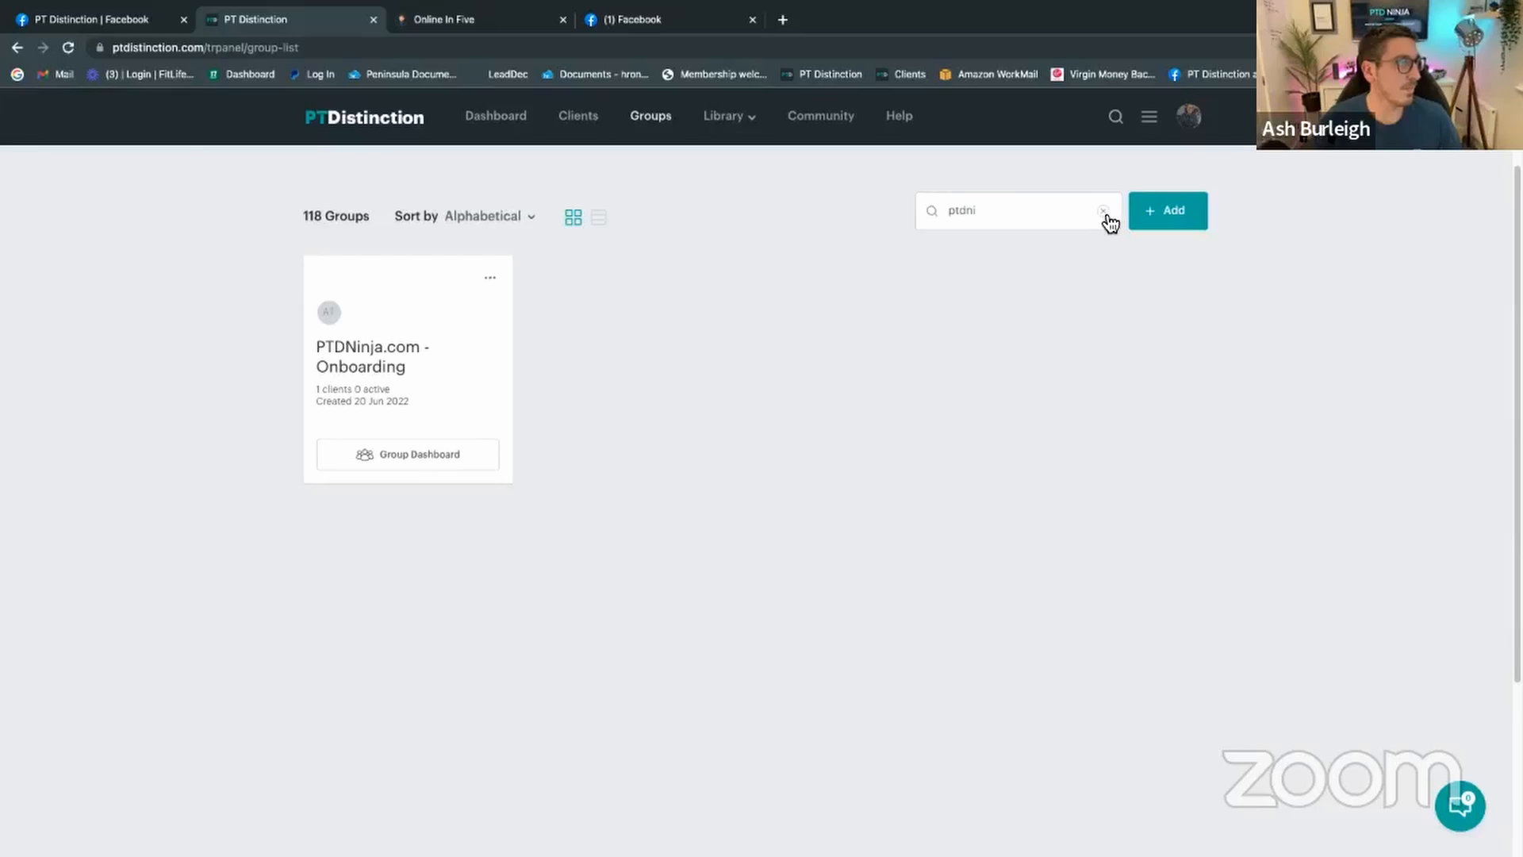
# Step: Refresh Groups, search 'ptdnin', and open the PTDNinja - Hybrid Onboarding group's setup
pyautogui.click(70, 49)
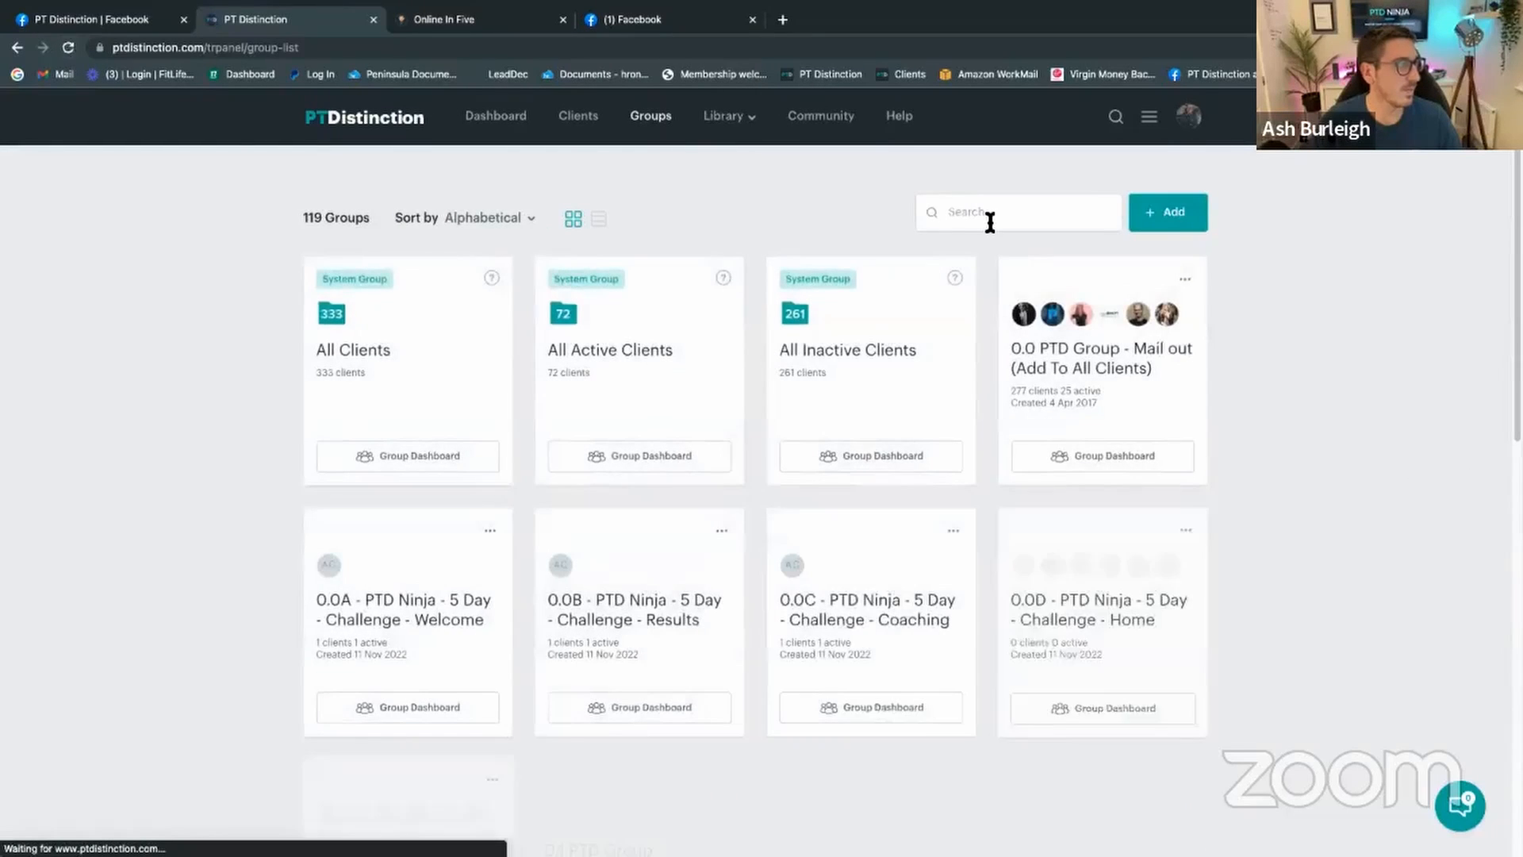
pyautogui.click(990, 223)
pyautogui.write('ptdnin')
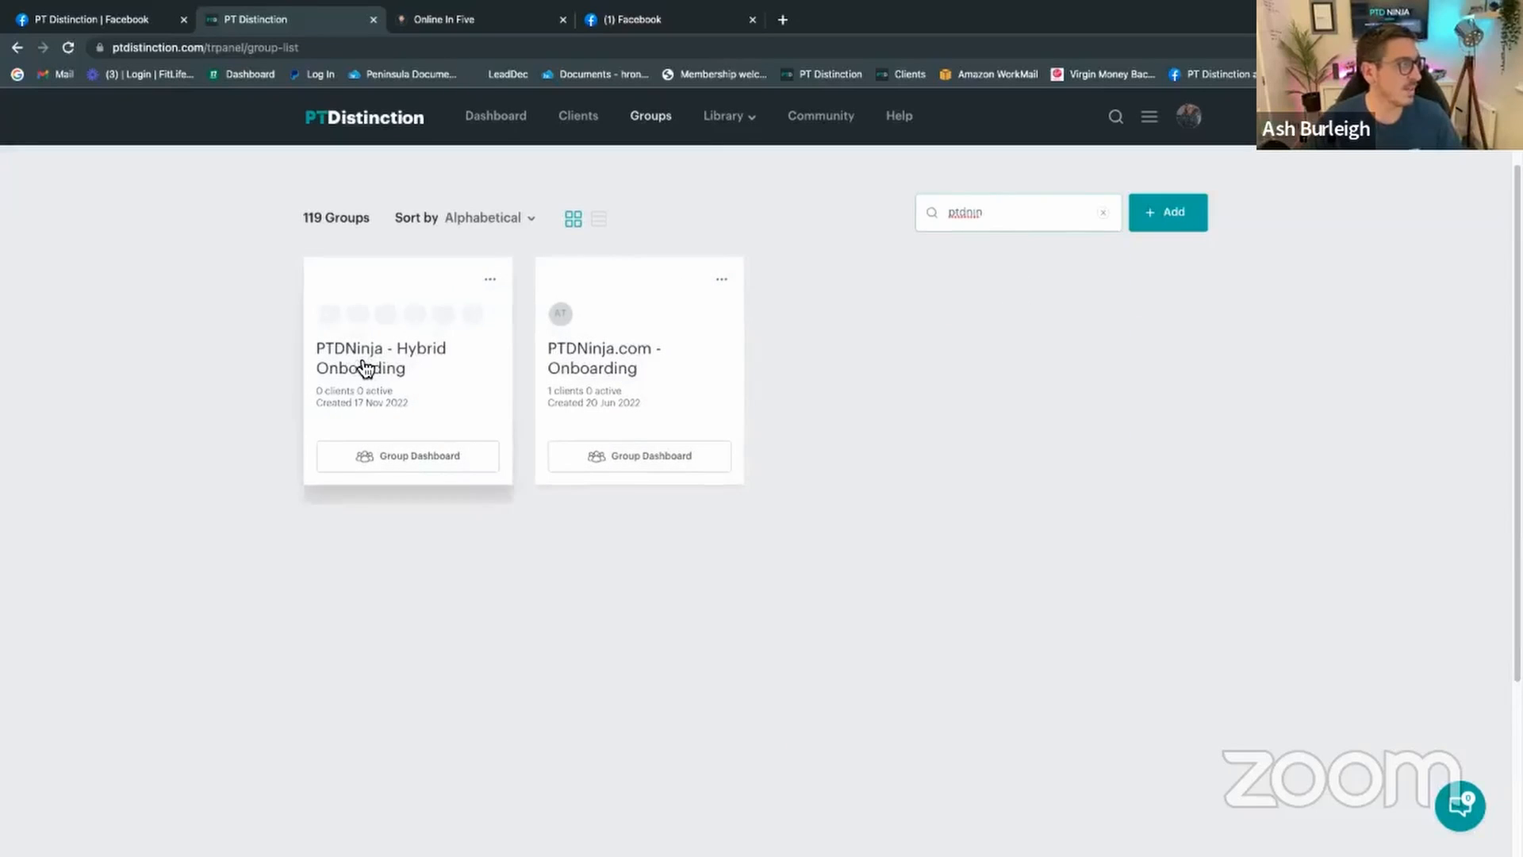
pyautogui.click(364, 368)
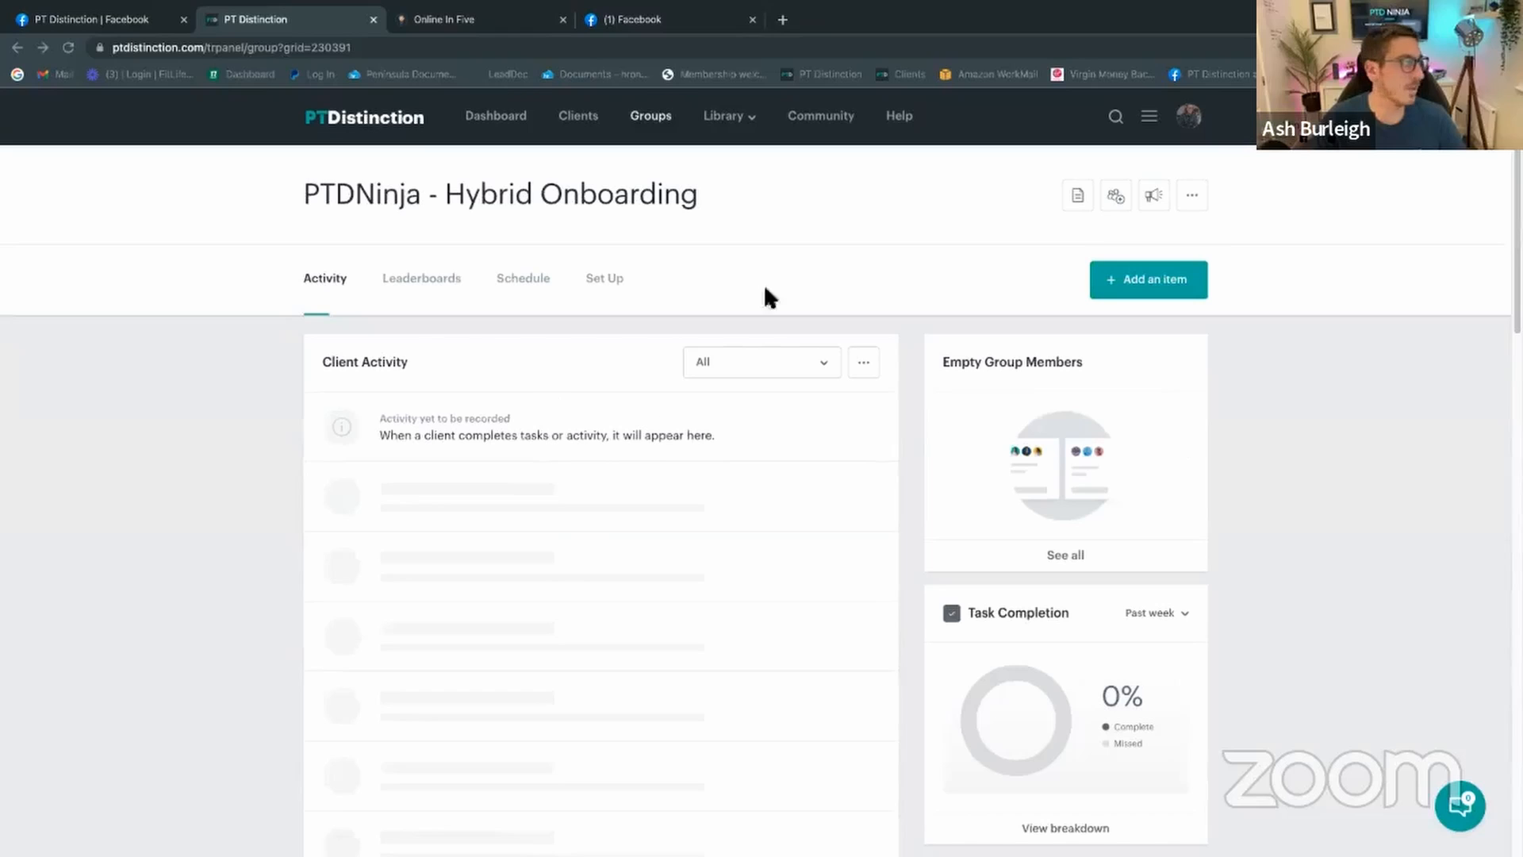
pyautogui.click(602, 280)
# Step: Edit the content of the 'Welcome! Your Journey Begins Now' coaching item
pyautogui.click(563, 391)
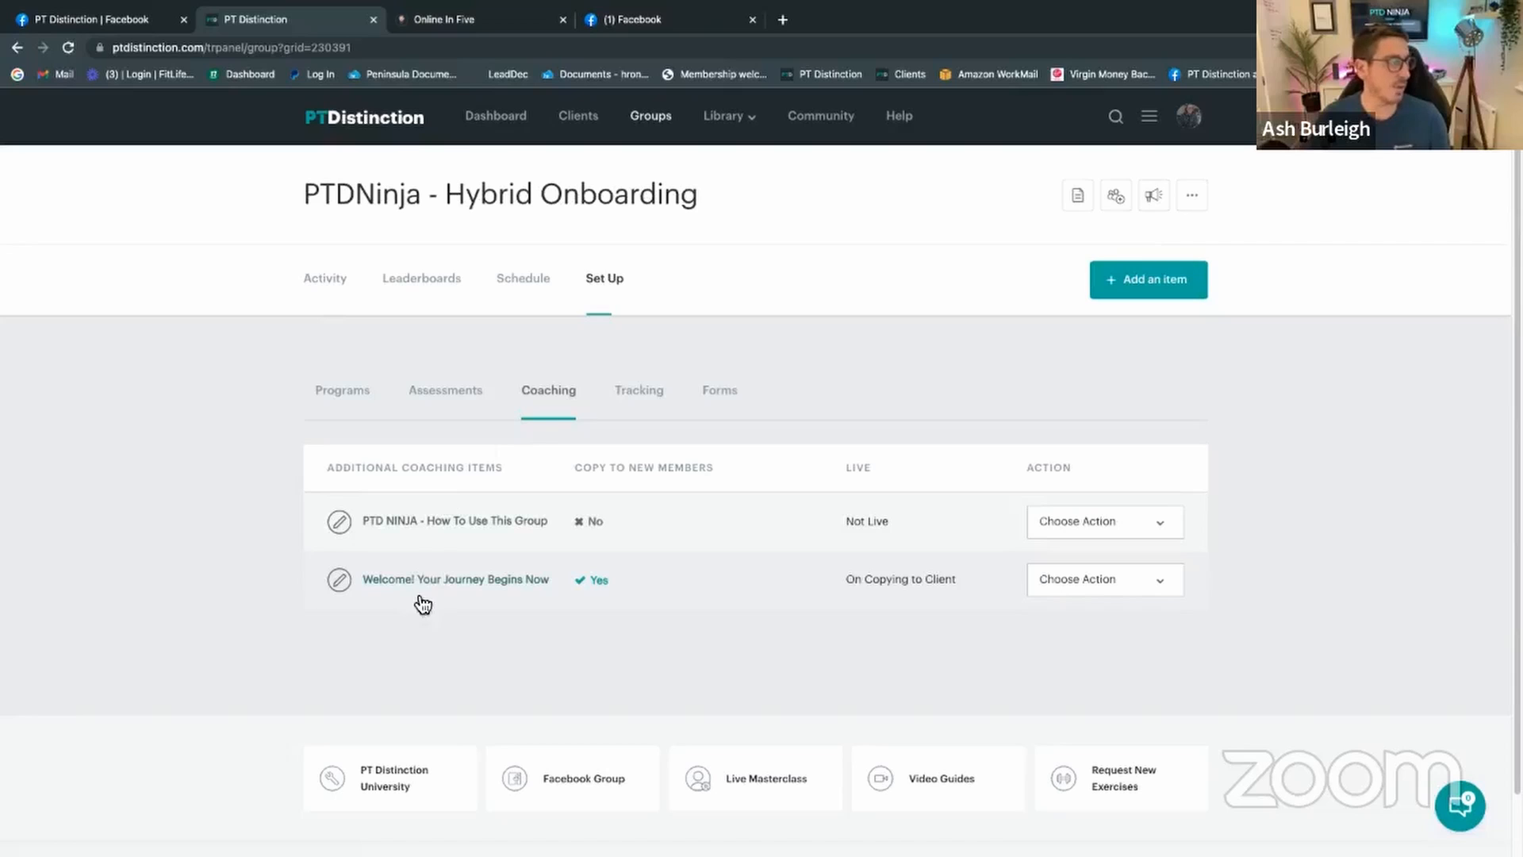
pyautogui.click(1098, 579)
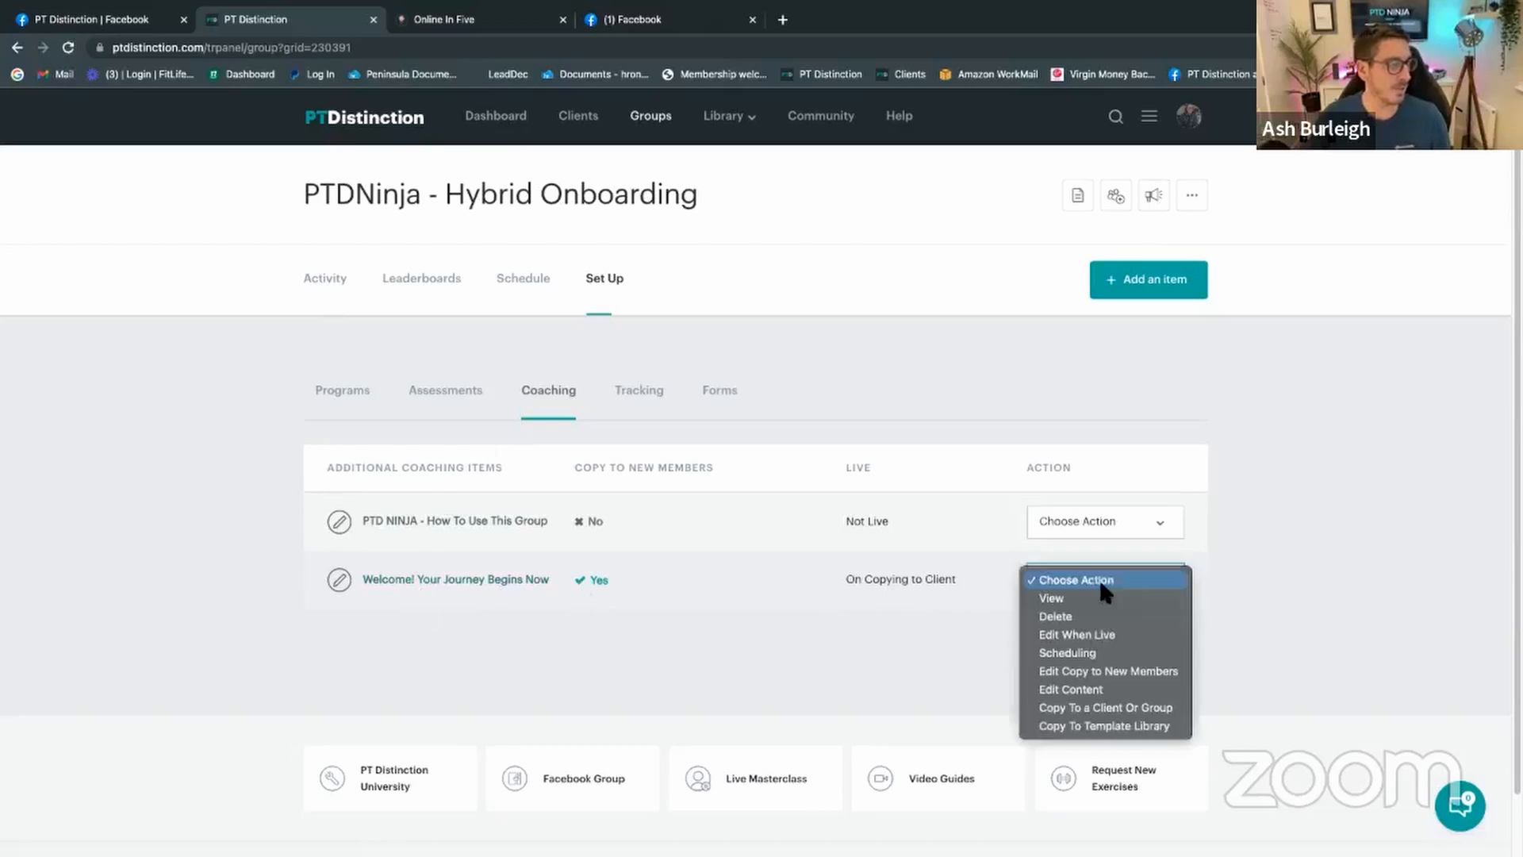
pyautogui.click(1093, 690)
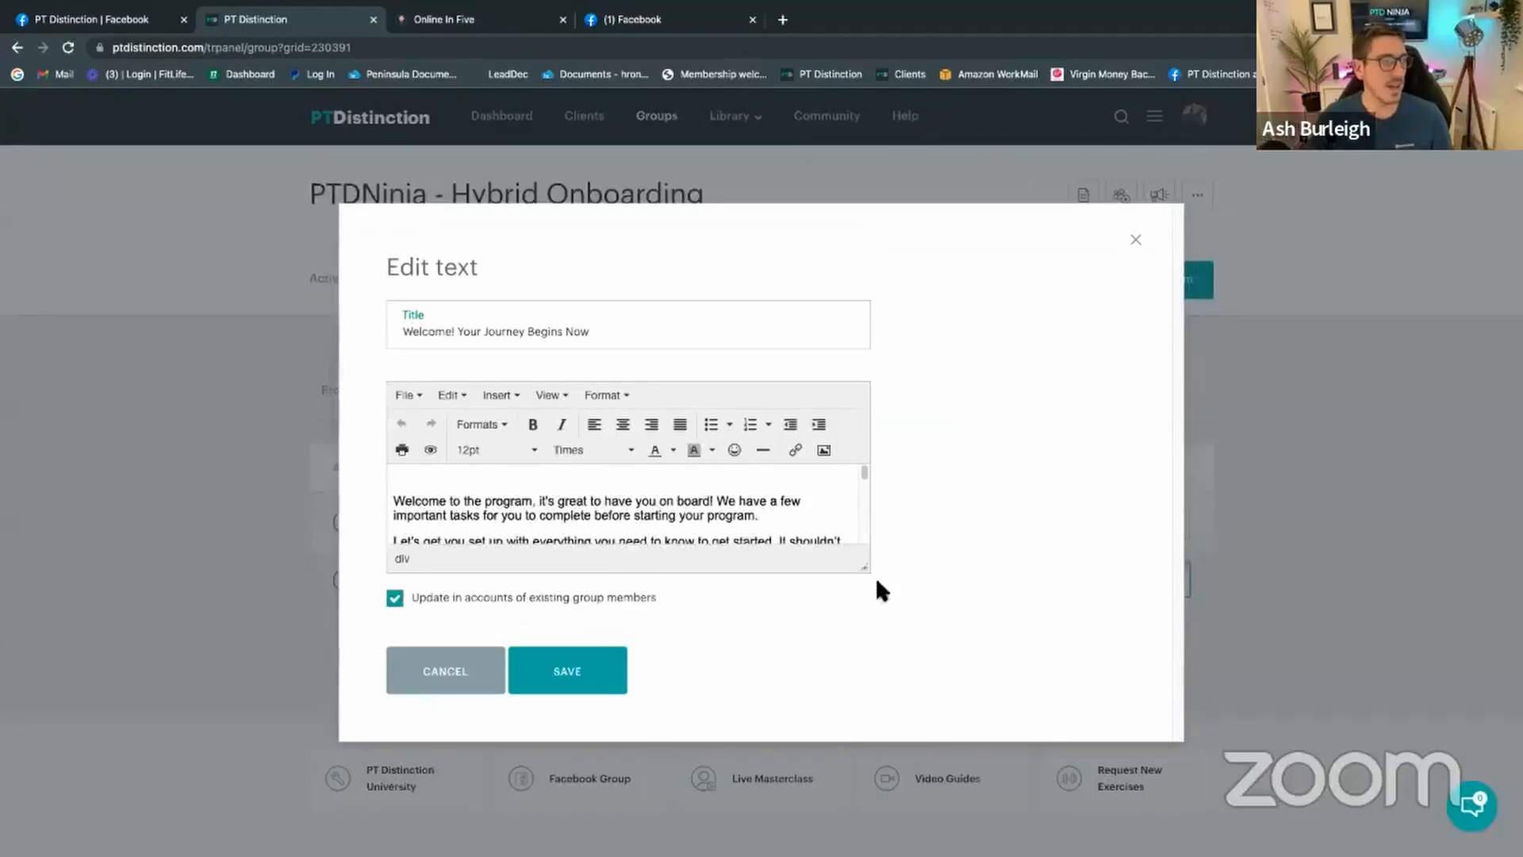
pyautogui.moveTo(856, 568); pyautogui.dragTo(870, 840)
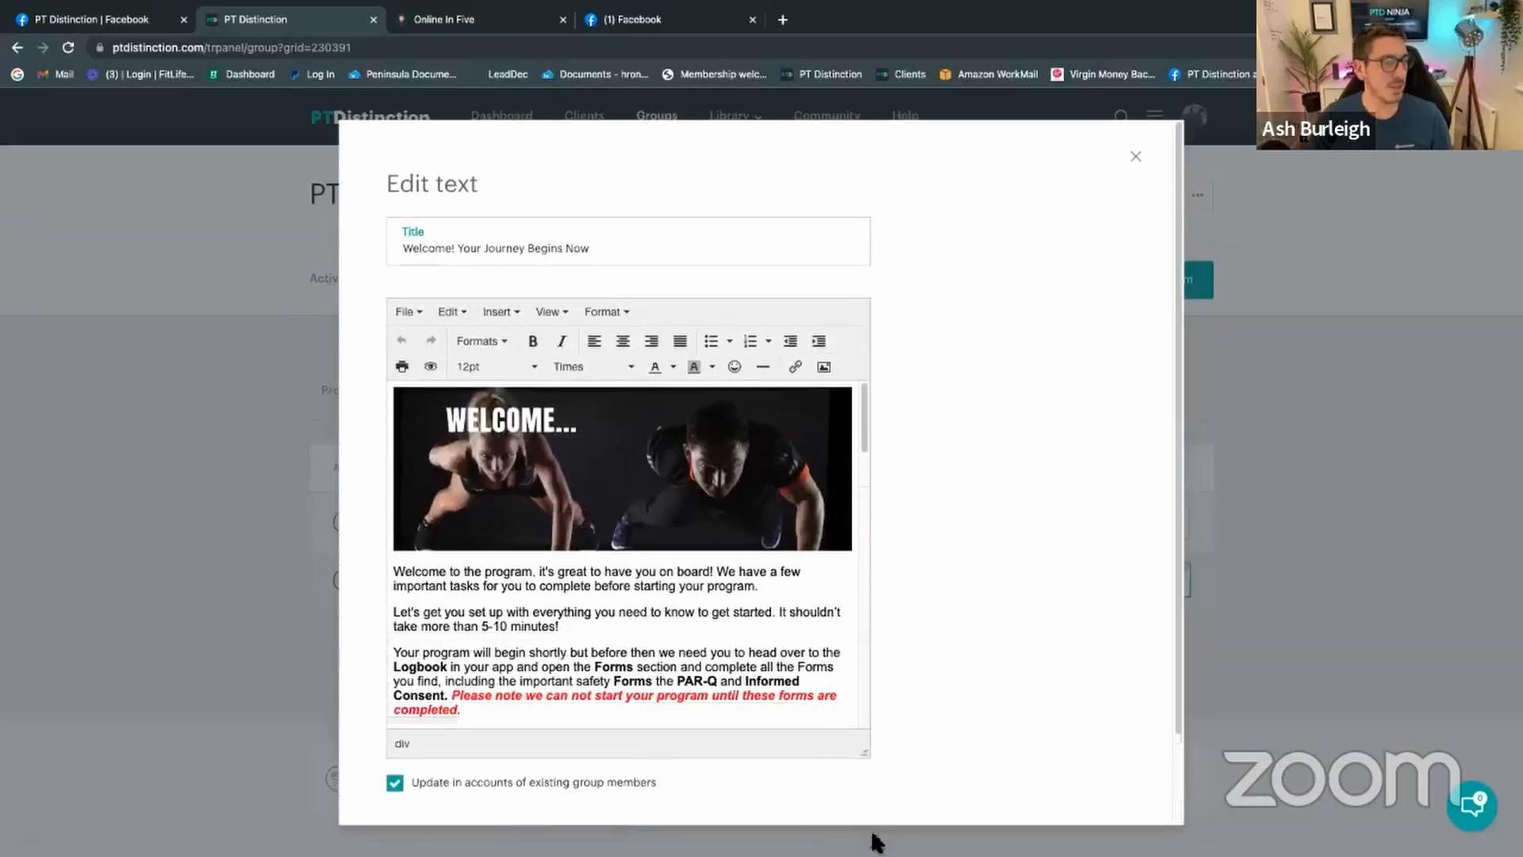
pyautogui.scroll(-1, 747, 632)
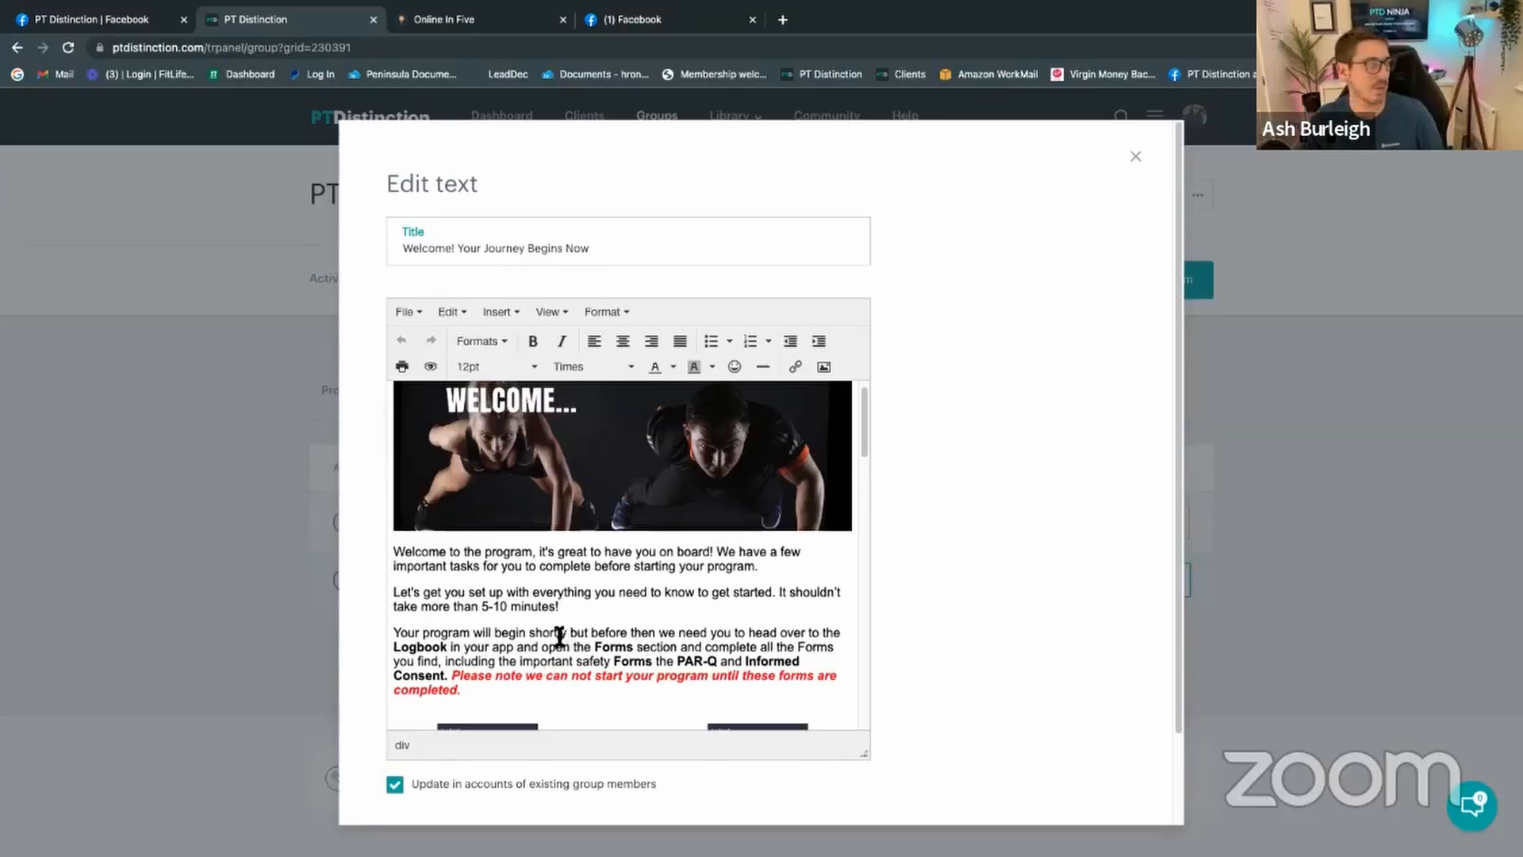
pyautogui.scroll(-1, 559, 631)
pyautogui.scroll(-3, 656, 622)
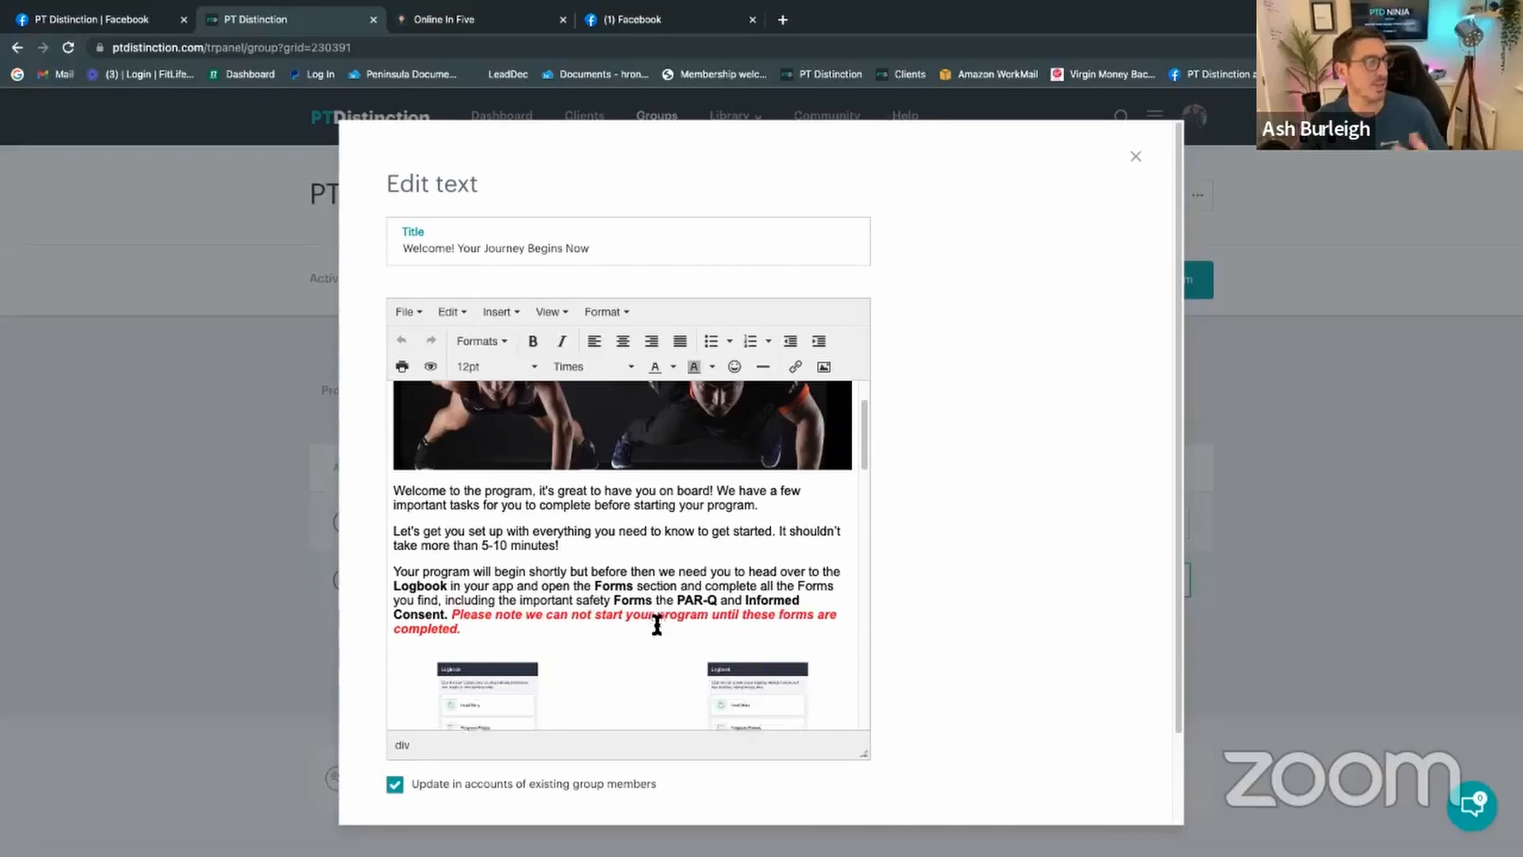
pyautogui.scroll(-5, 681, 630)
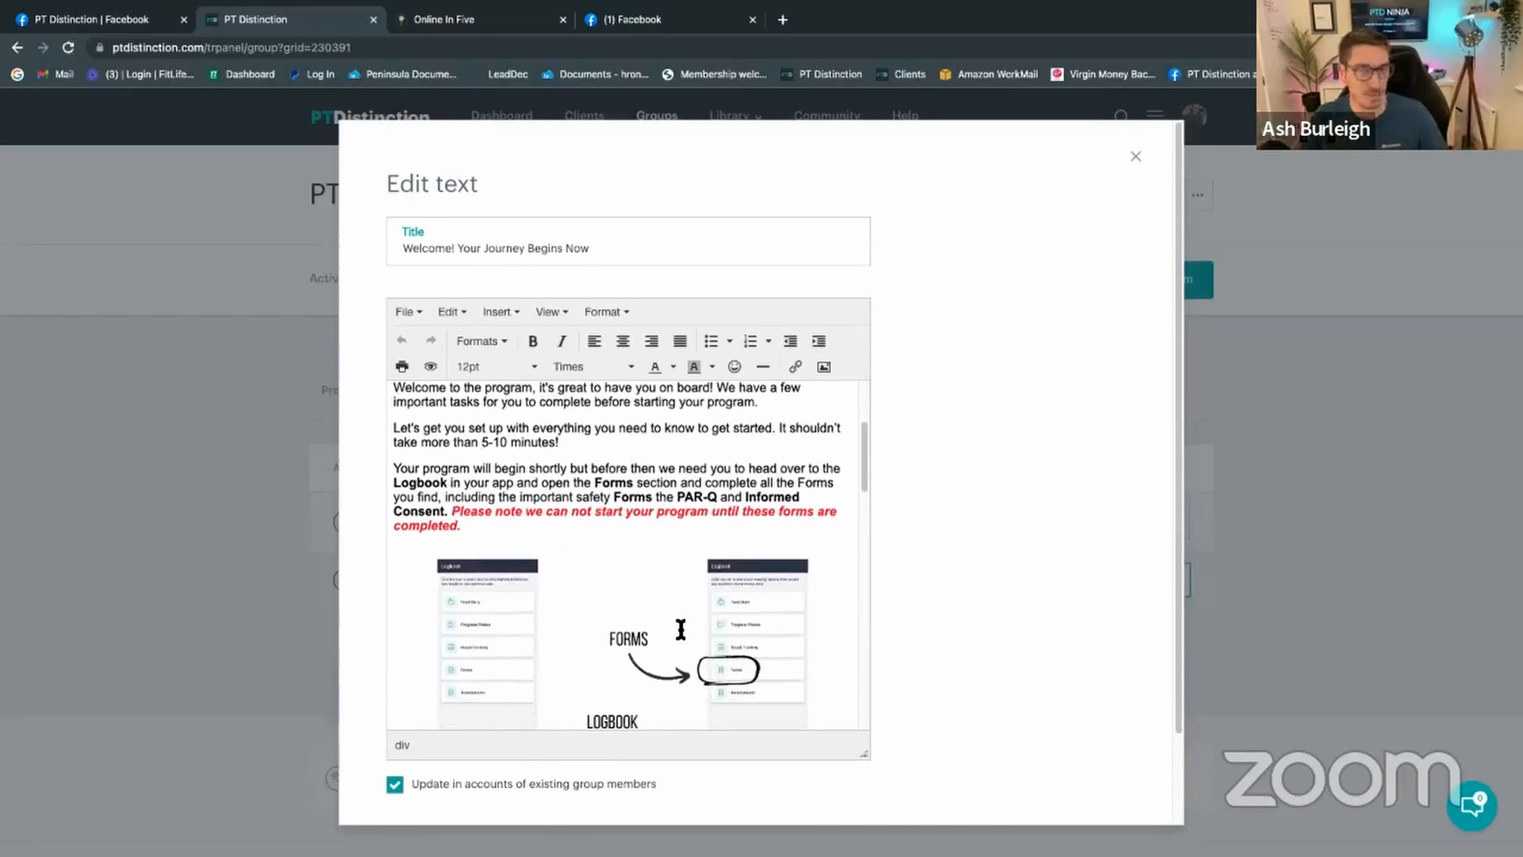
pyautogui.scroll(-6, 681, 630)
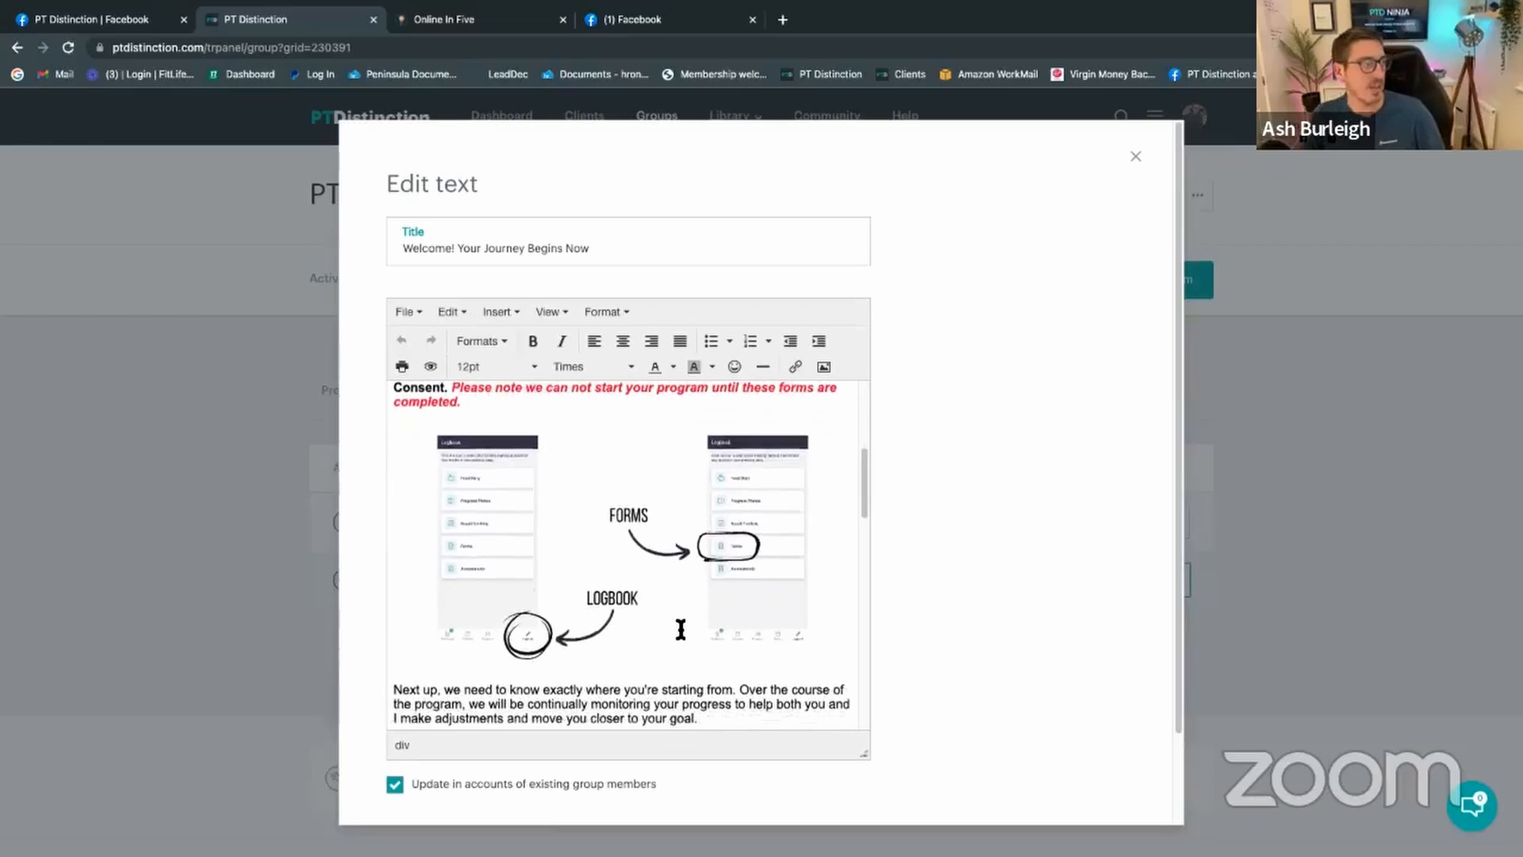
pyautogui.scroll(-3, 681, 630)
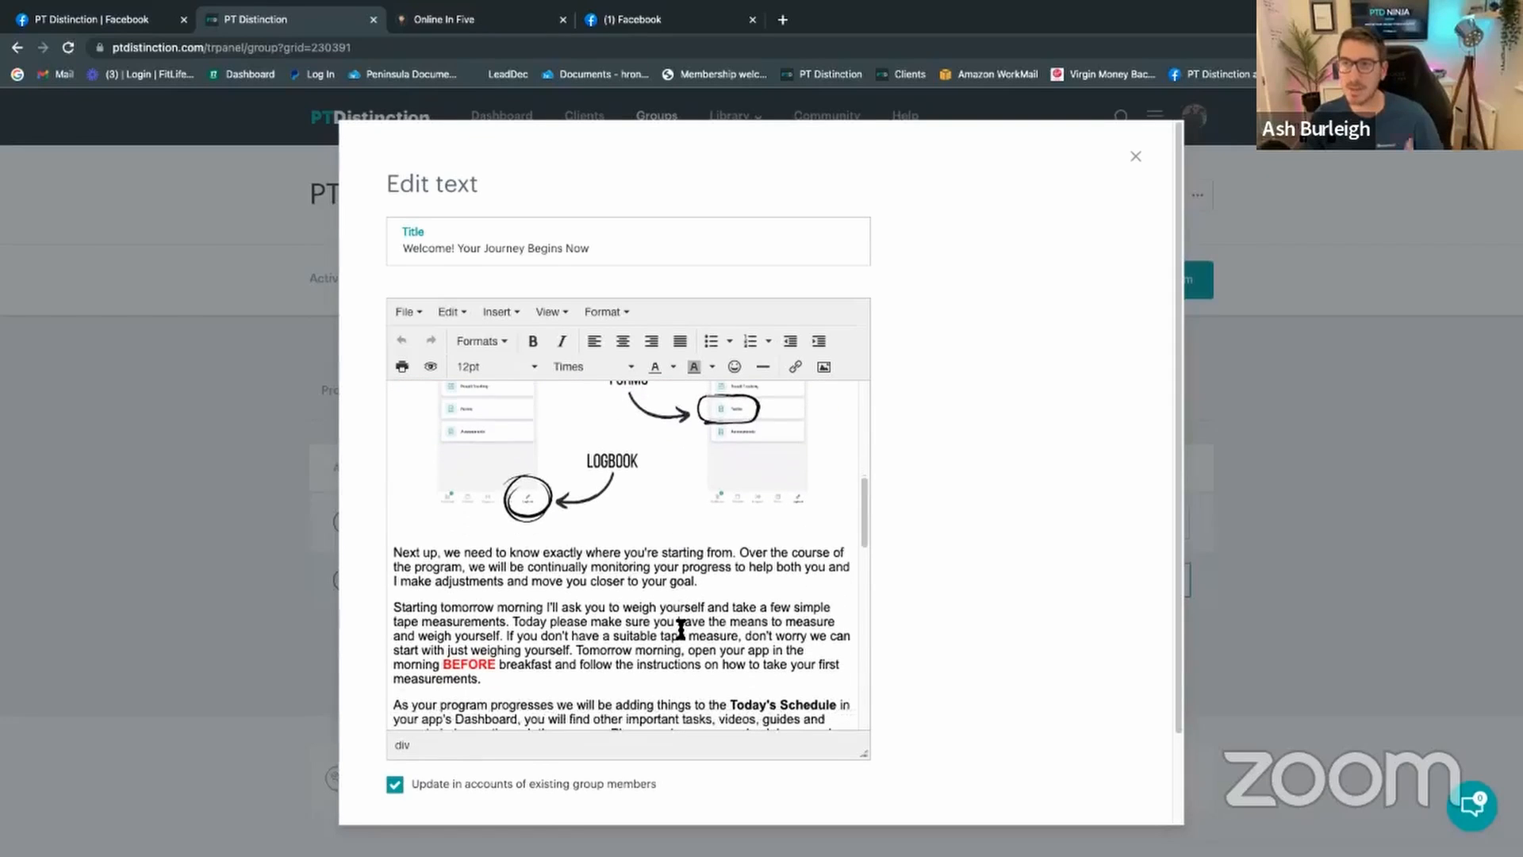
pyautogui.scroll(-4, 681, 629)
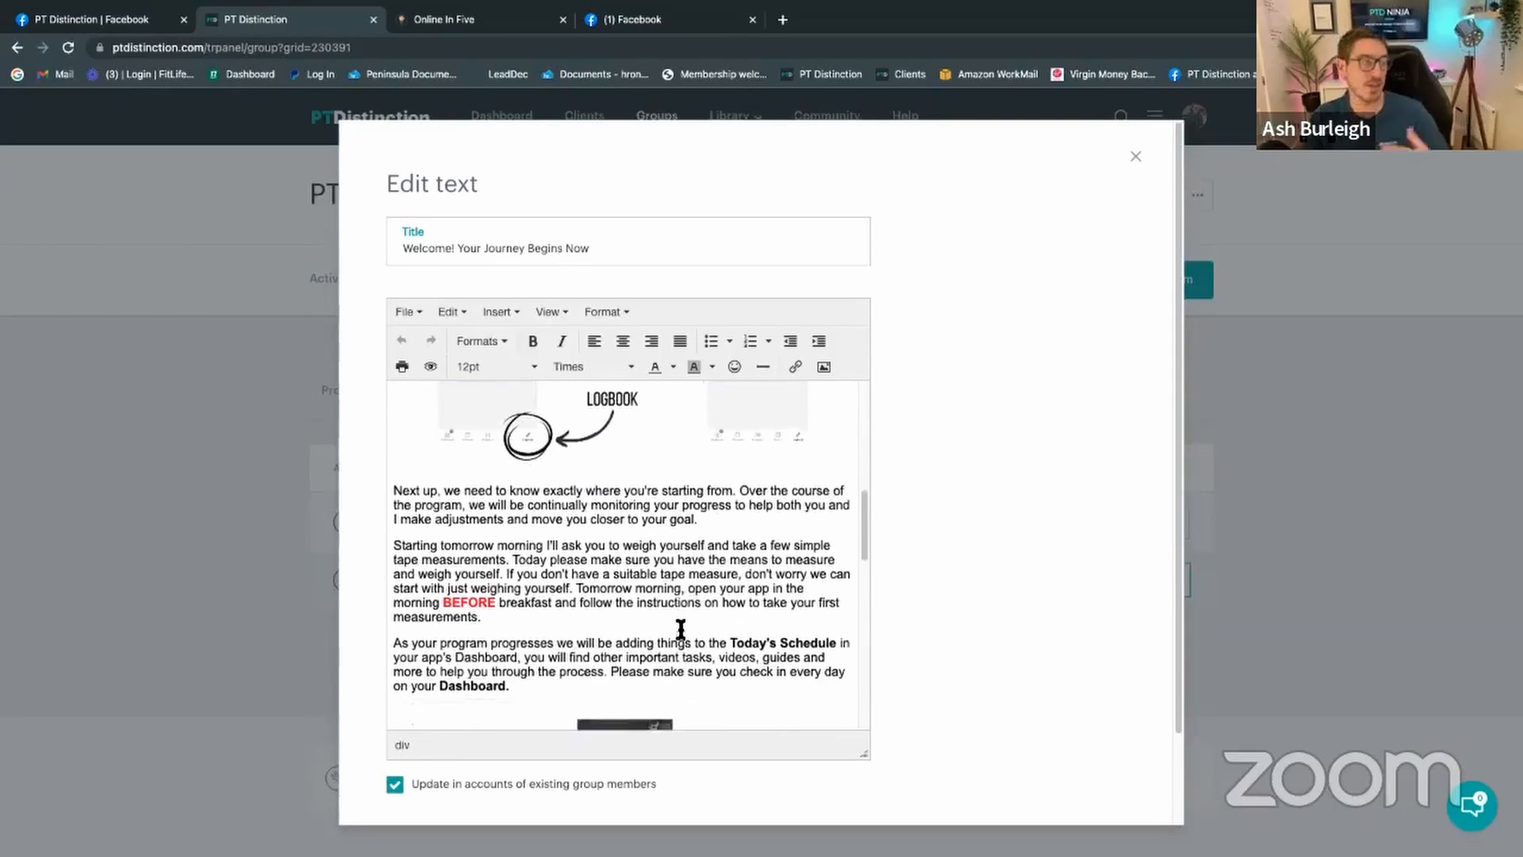
pyautogui.scroll(-3, 680, 629)
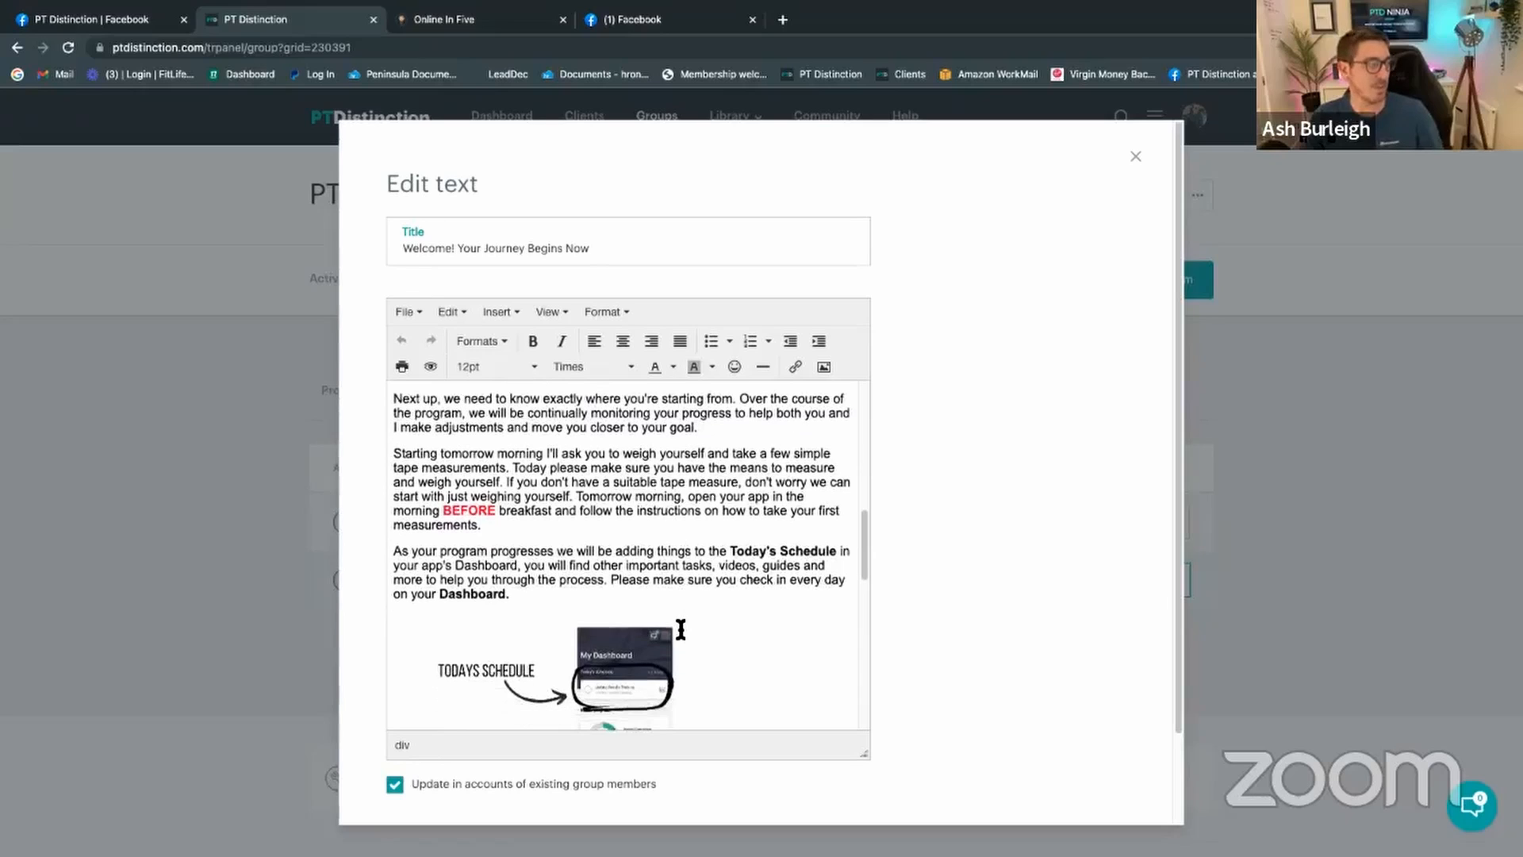
pyautogui.scroll(-1, 729, 589)
pyautogui.scroll(-8, 728, 588)
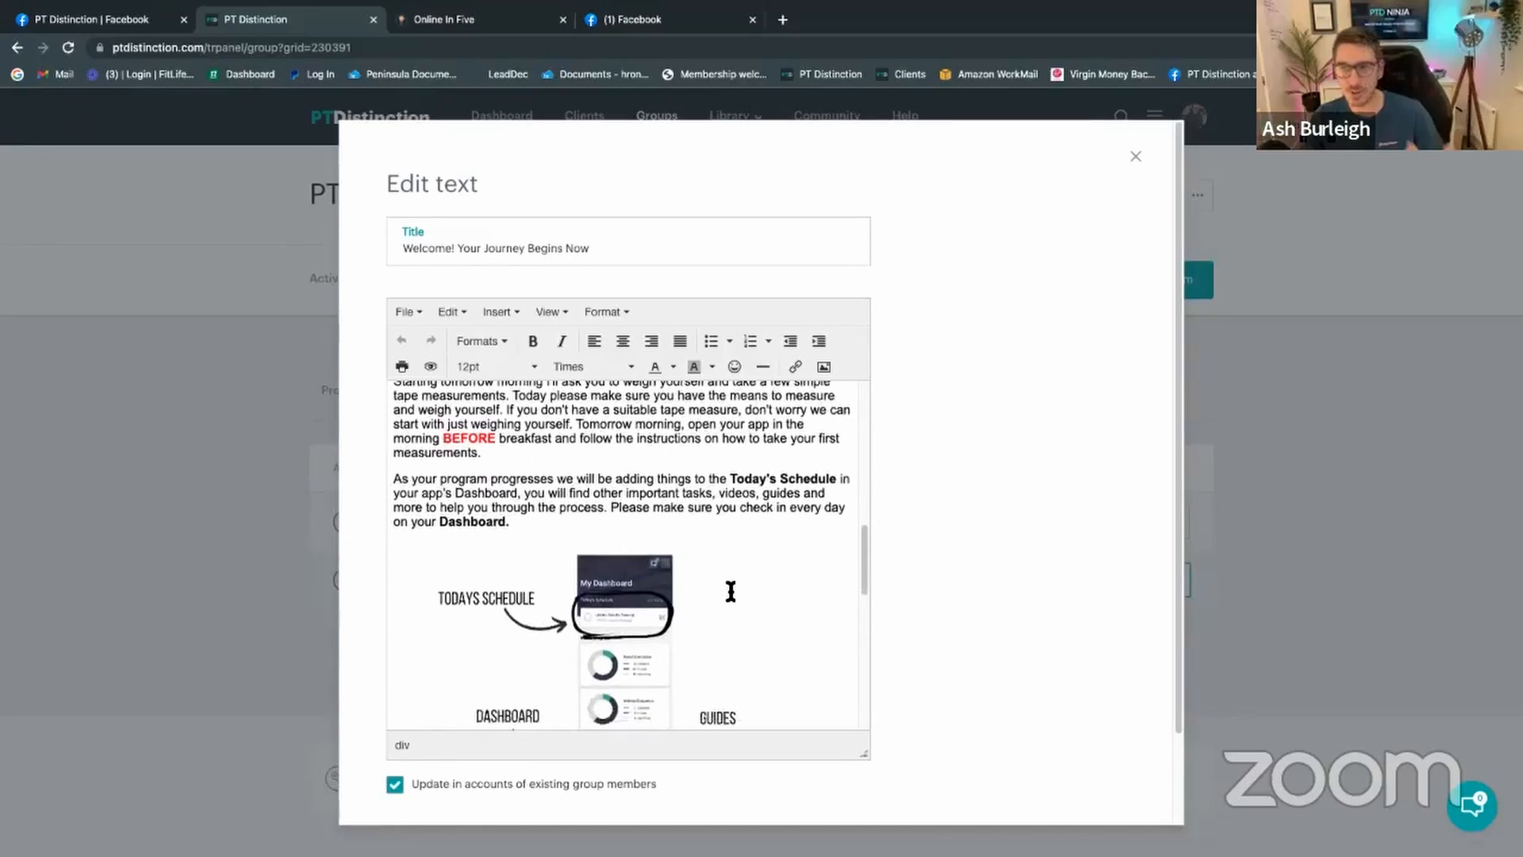
pyautogui.scroll(-7, 733, 599)
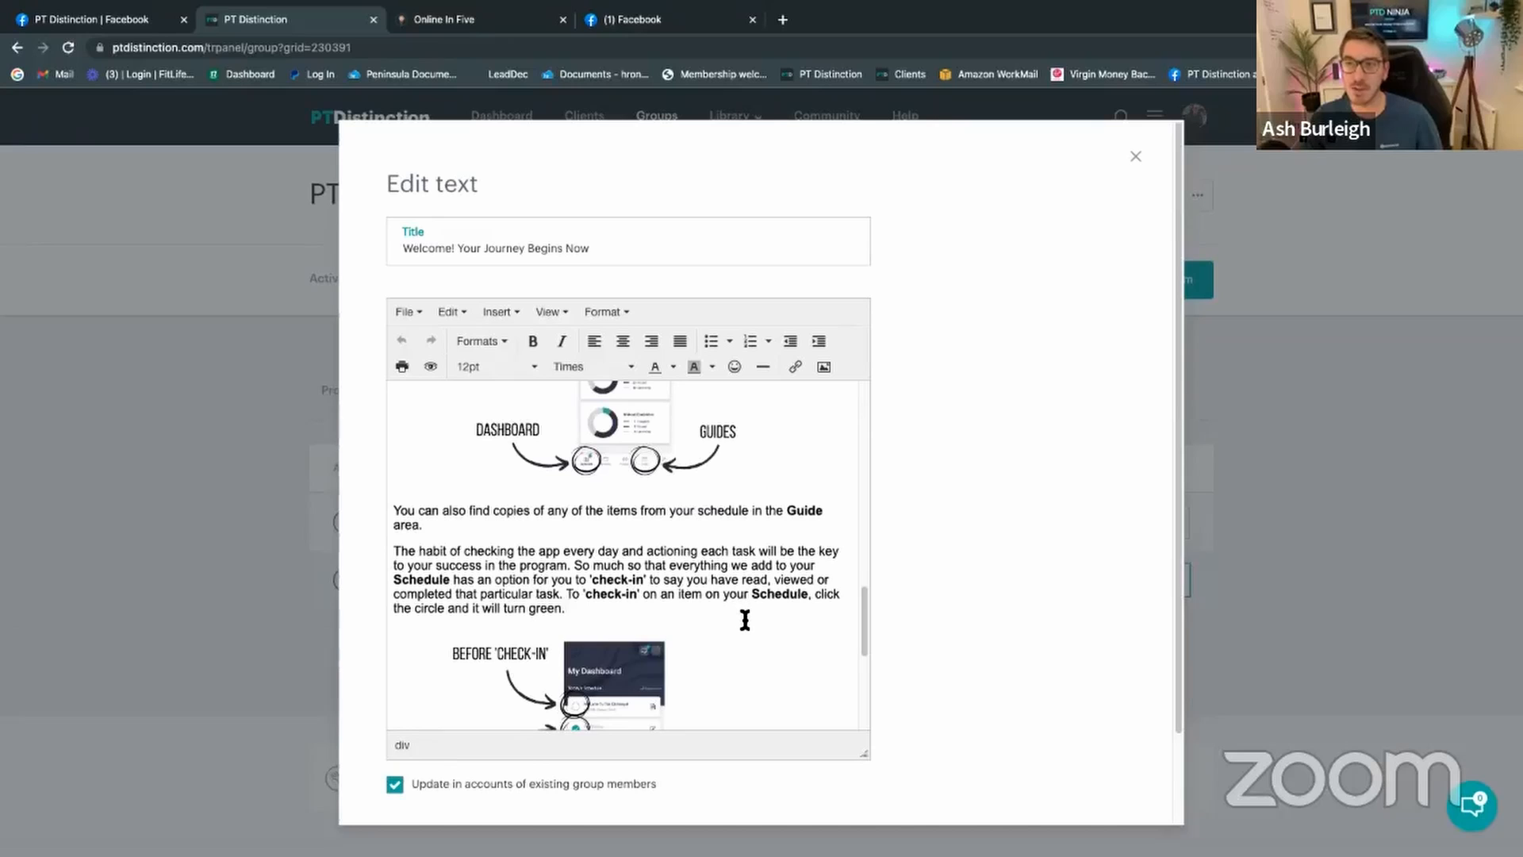
pyautogui.scroll(-2, 746, 623)
pyautogui.scroll(-12, 753, 634)
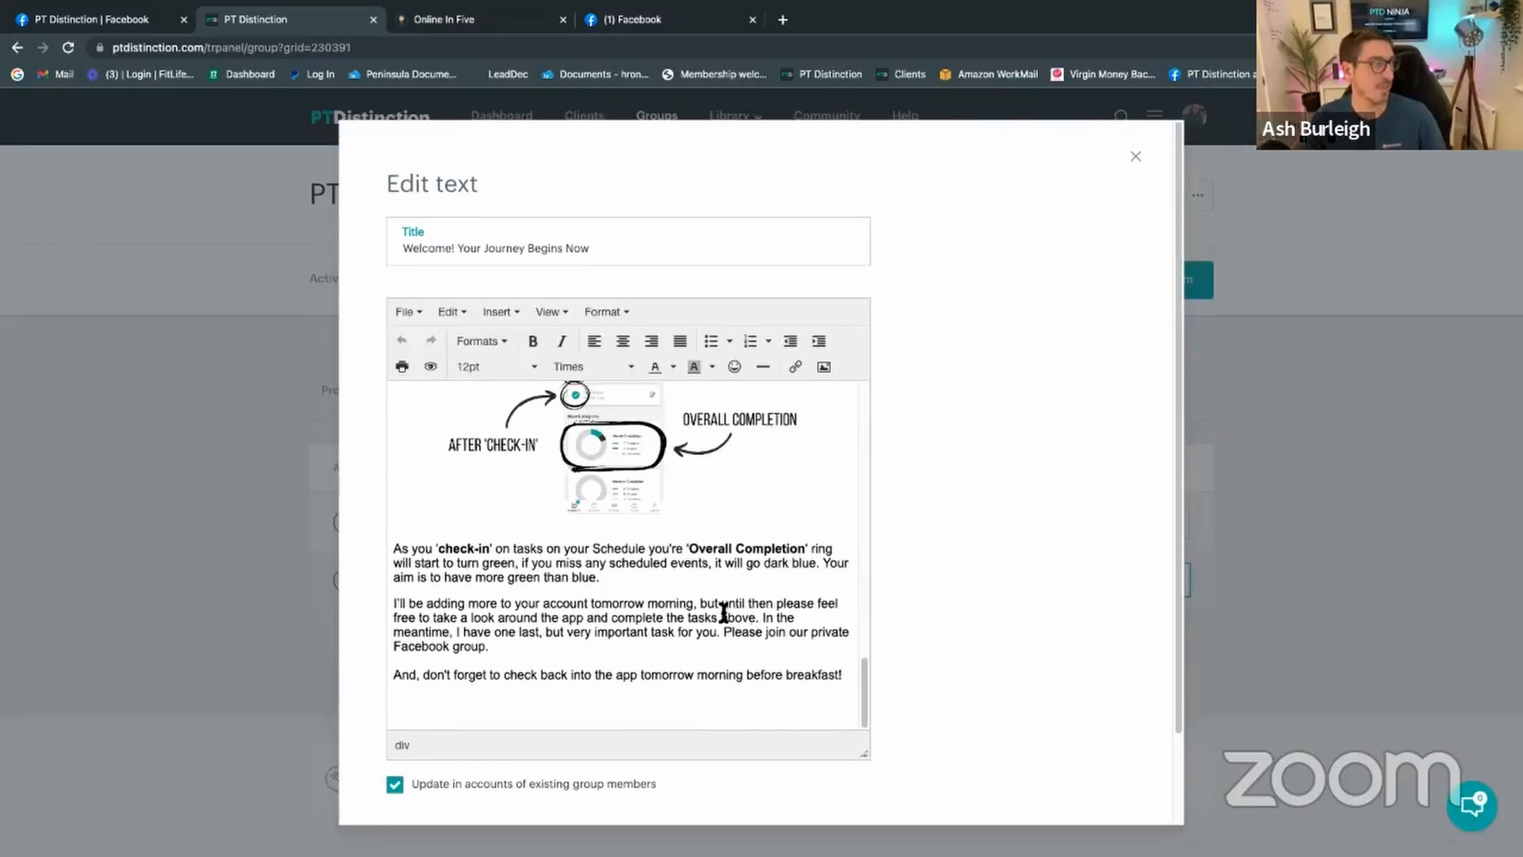
pyautogui.click(497, 647)
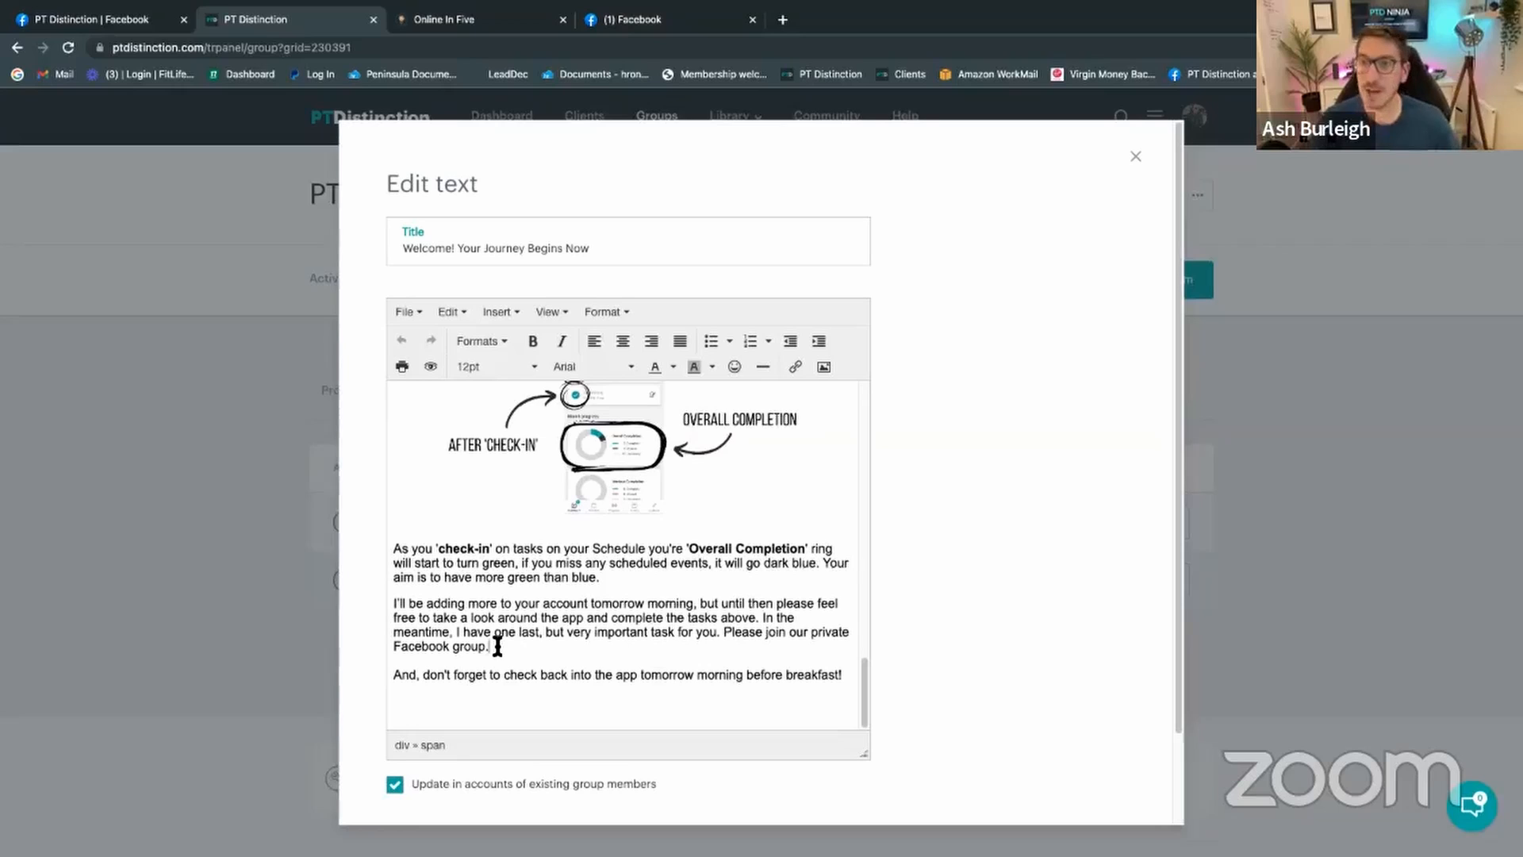
# Step: Insert blank lines after 'Facebook group.' and place the cursor after 'breakfast!'
pyautogui.press('Return')
pyautogui.press('Return')
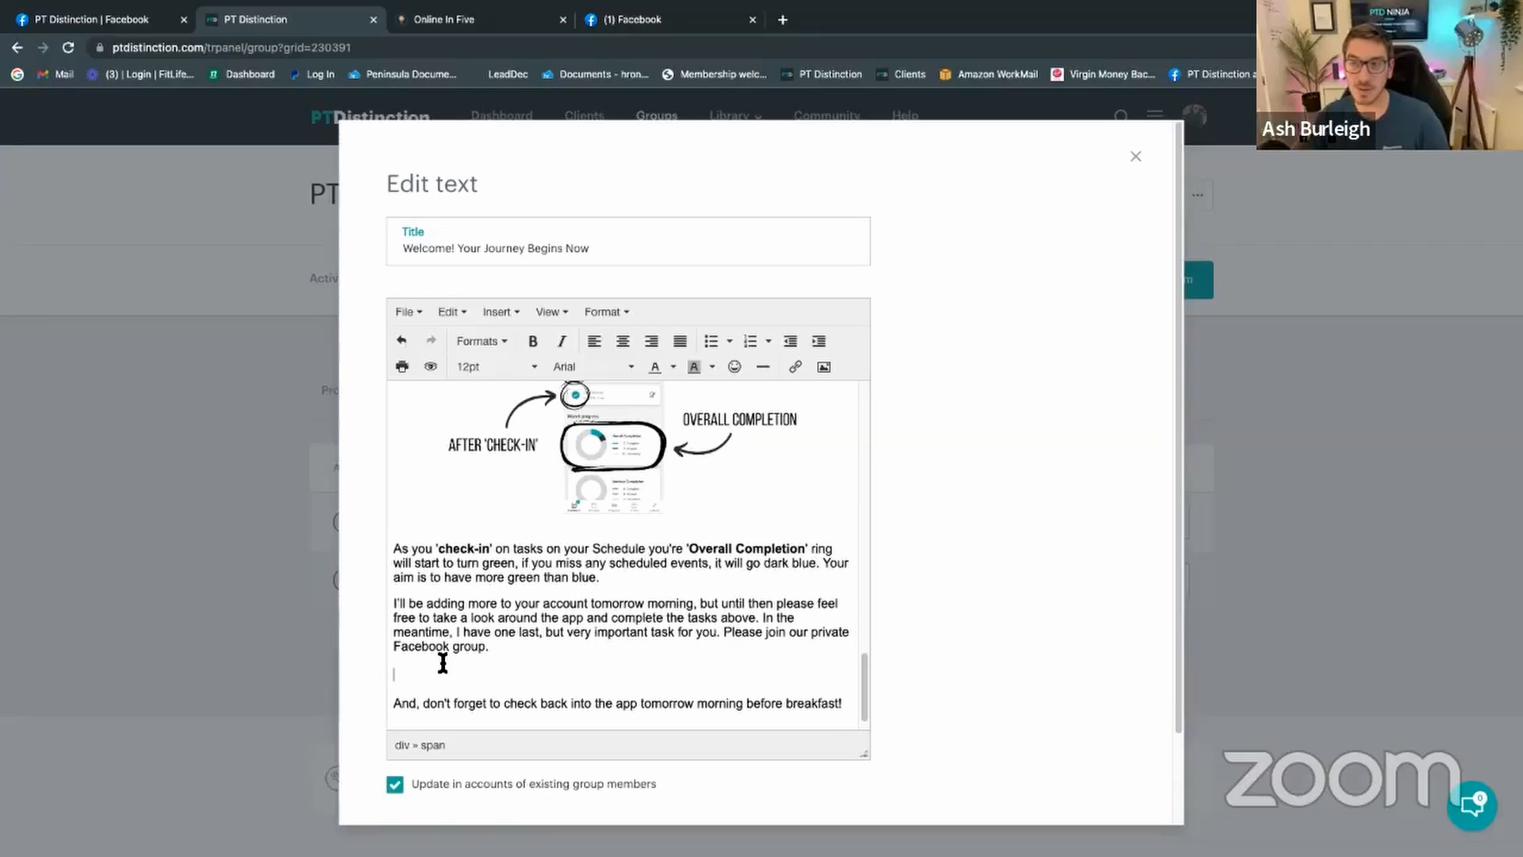
pyautogui.scroll(-3, 443, 662)
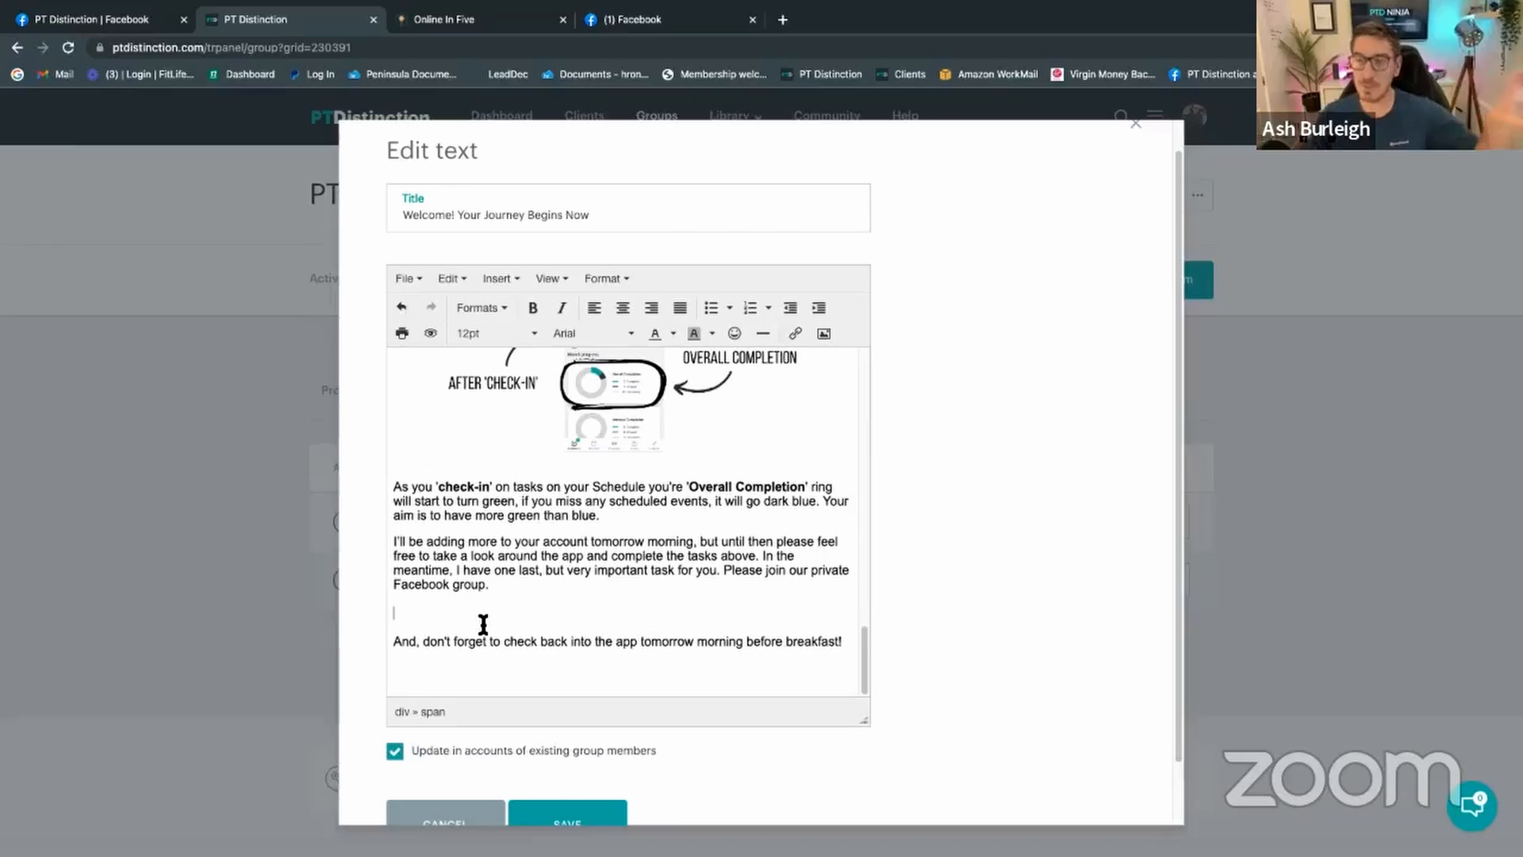
pyautogui.click(846, 645)
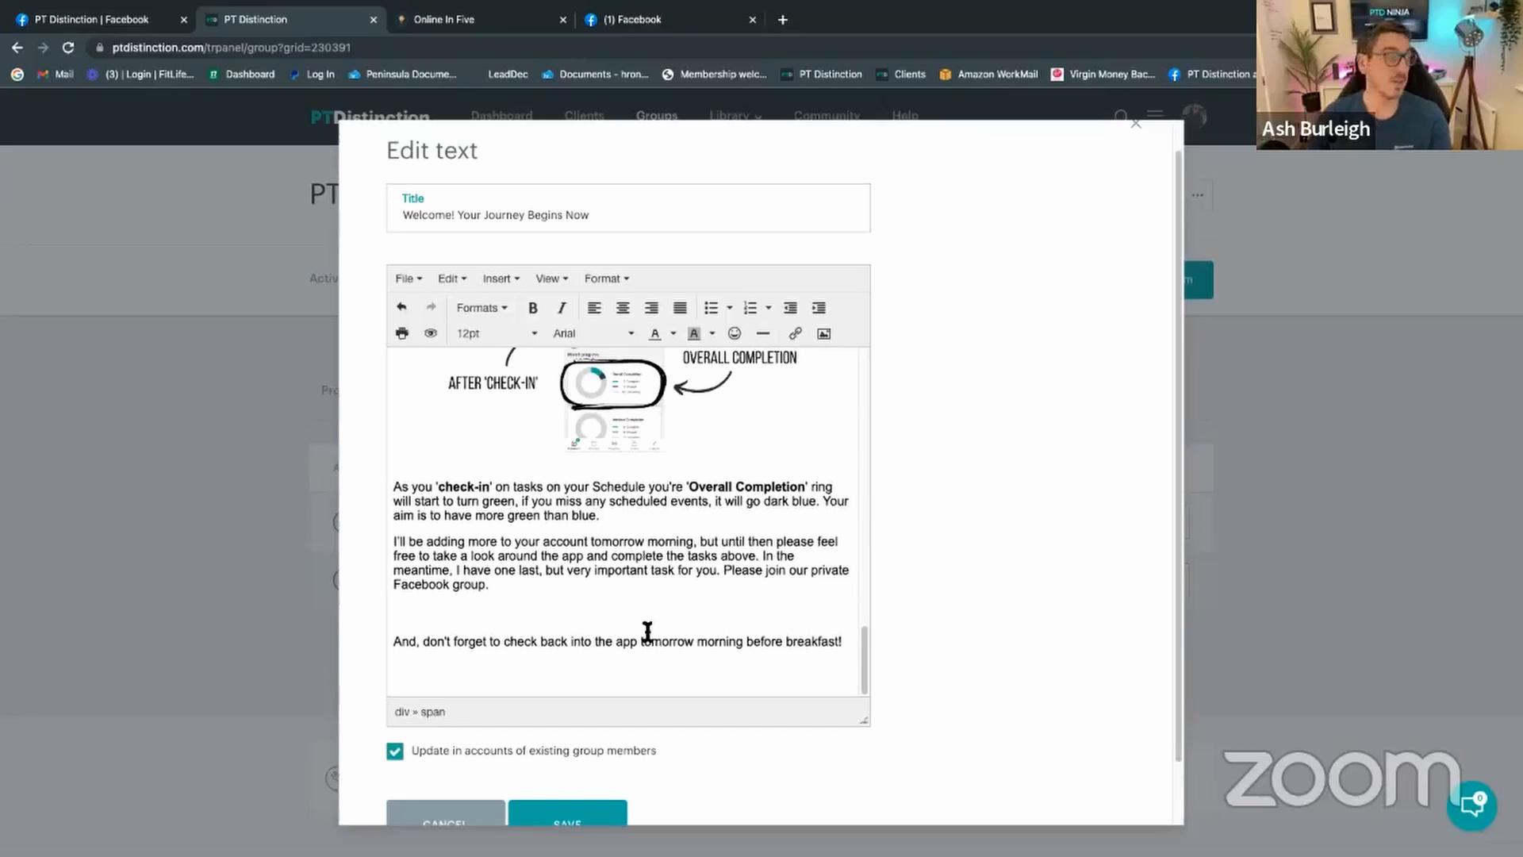
pyautogui.click(410, 668)
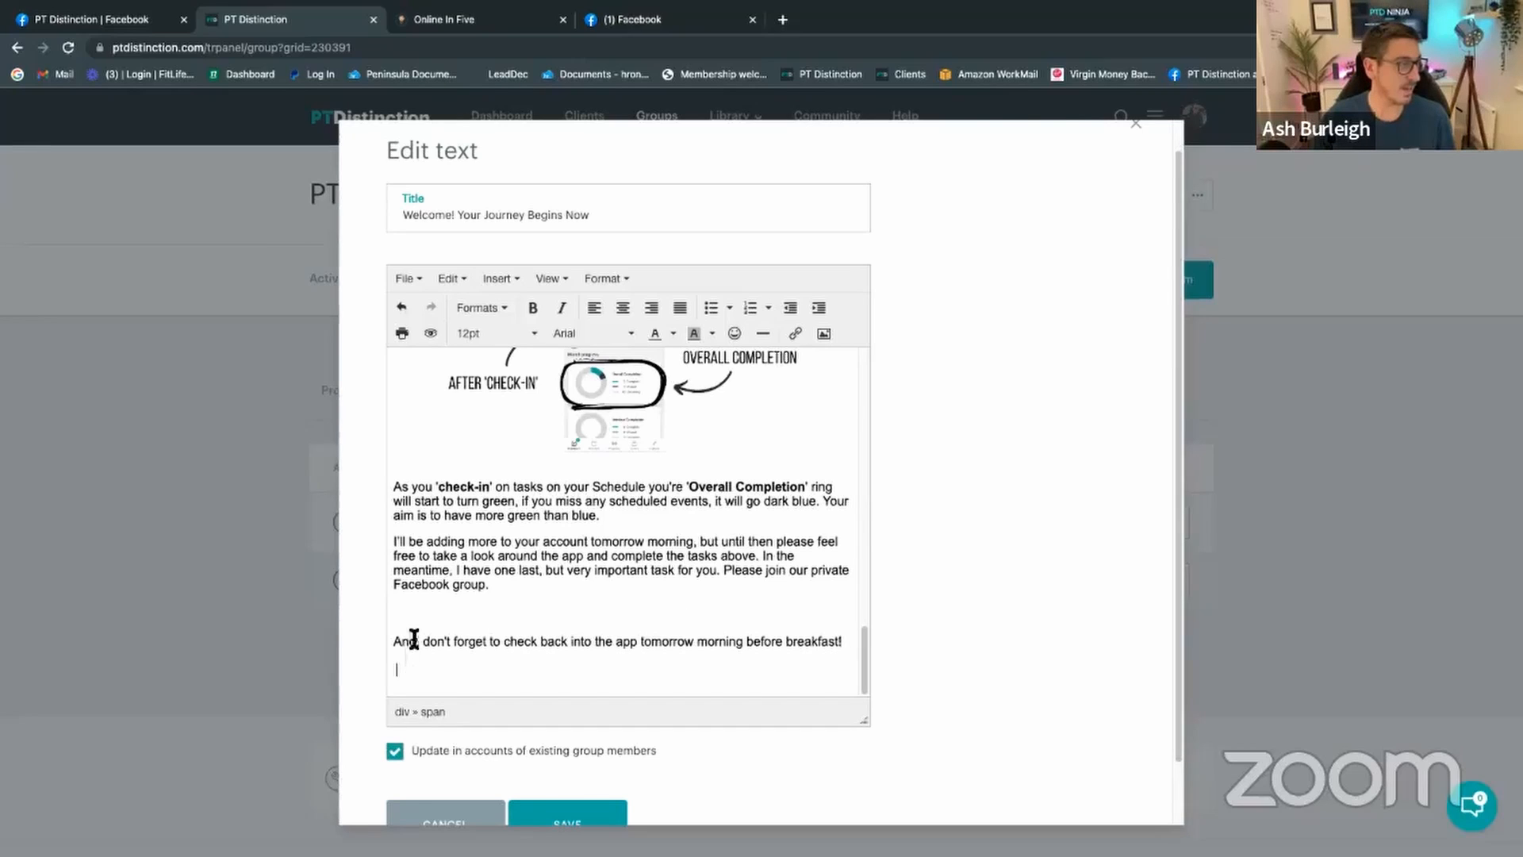
pyautogui.click(411, 612)
pyautogui.write('PLEASE c')
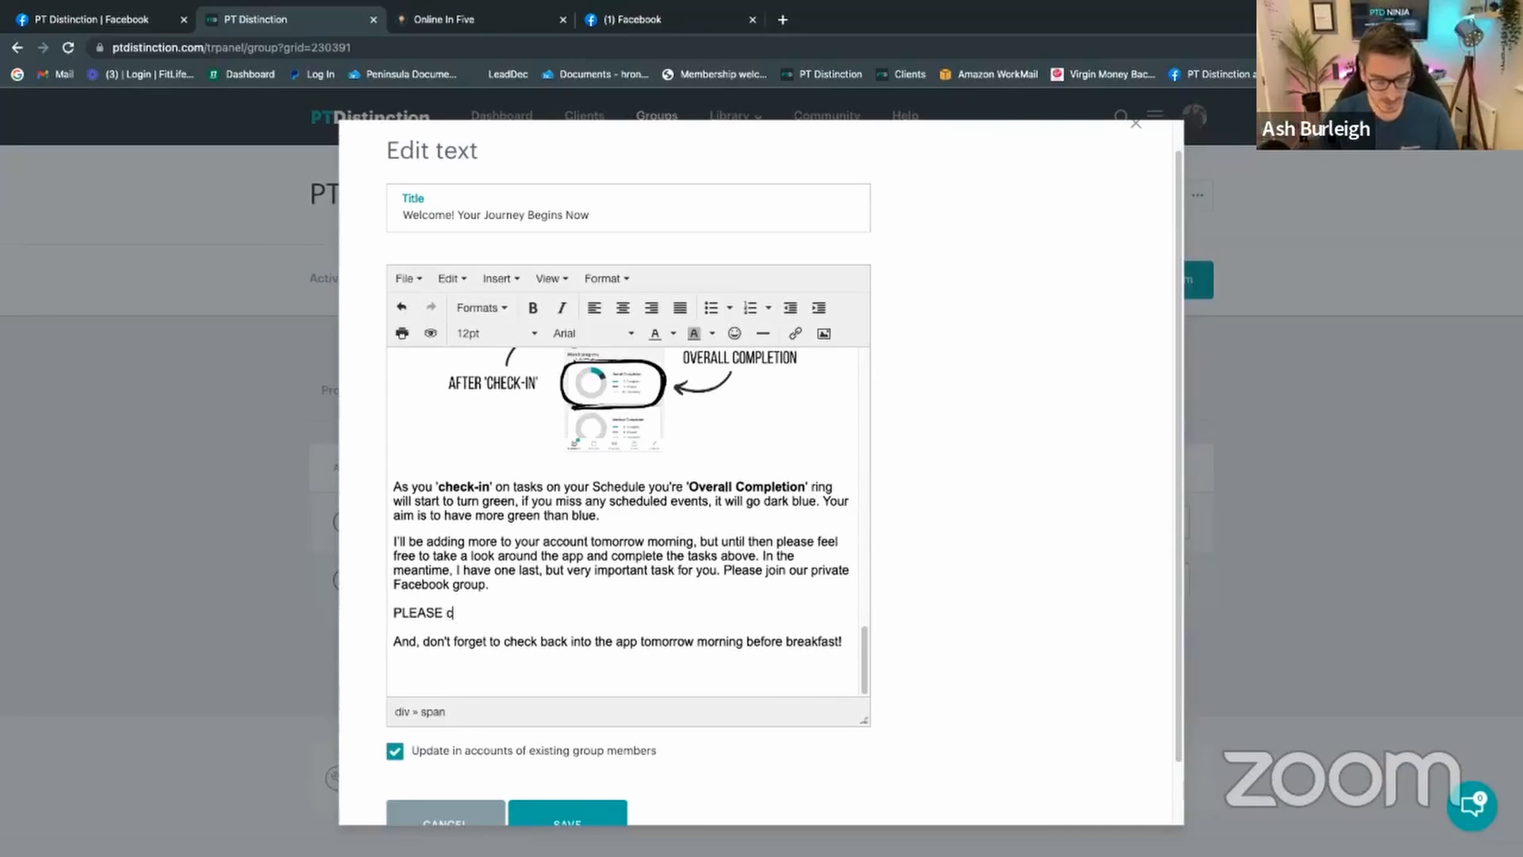
pyautogui.press('BackSpace')
pyautogui.write('book here')
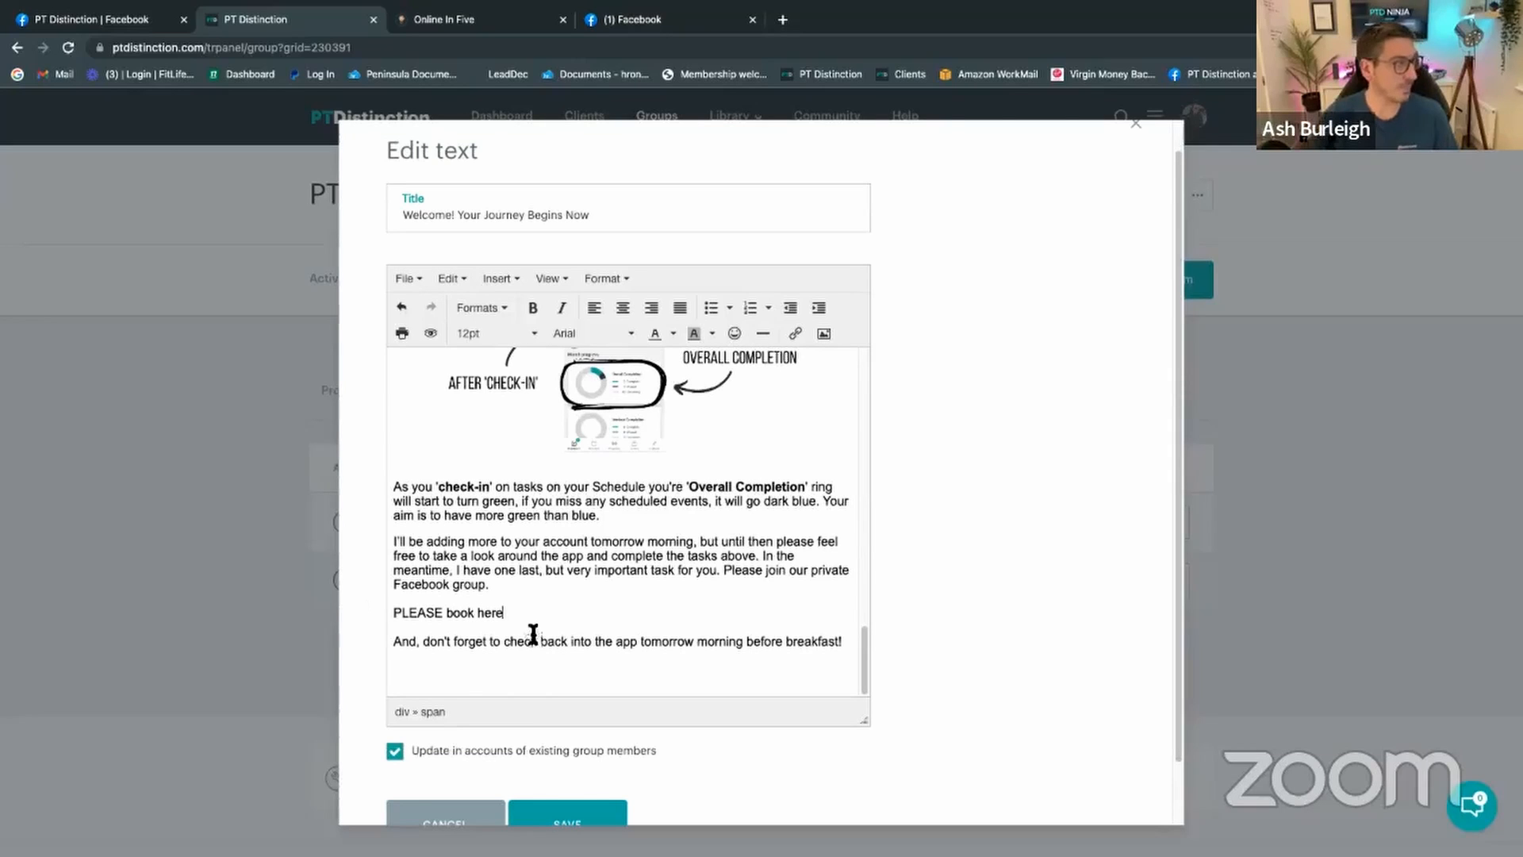
pyautogui.moveTo(443, 612); pyautogui.dragTo(373, 604)
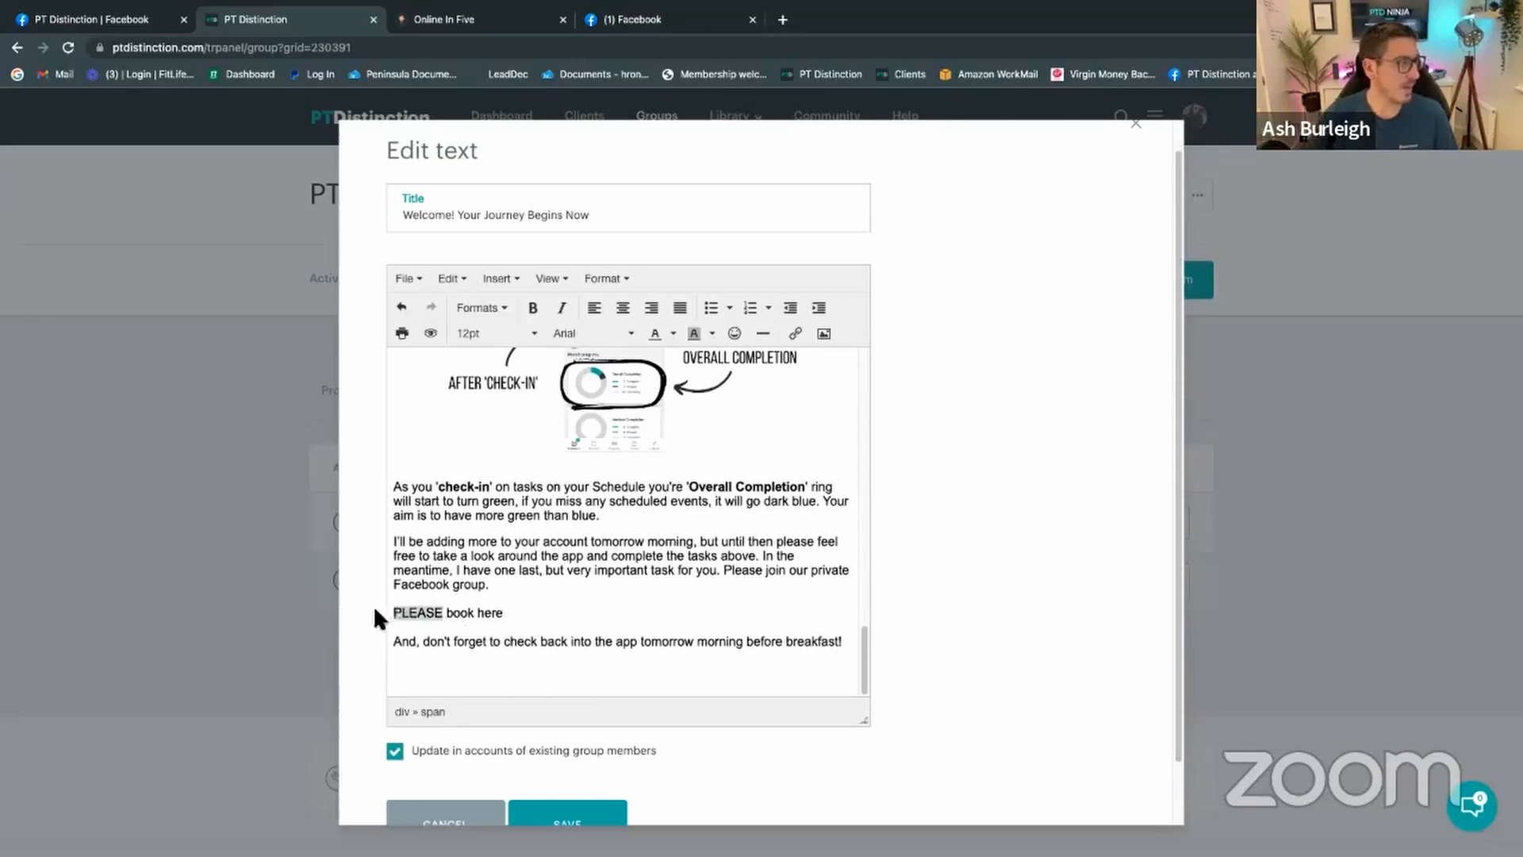
pyautogui.click(795, 333)
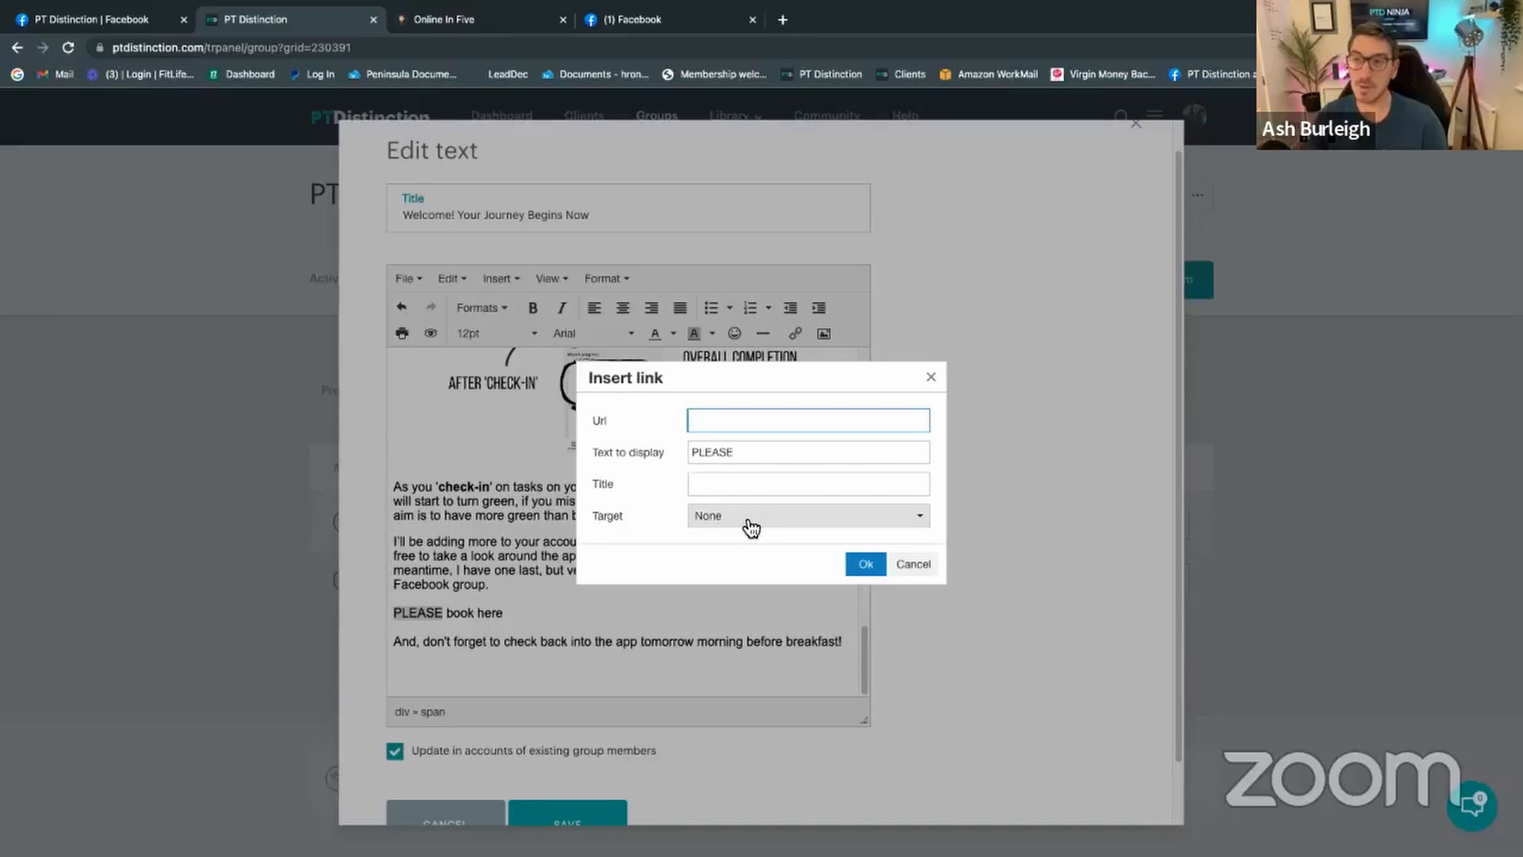
pyautogui.click(930, 378)
pyautogui.scroll(-1, 499, 611)
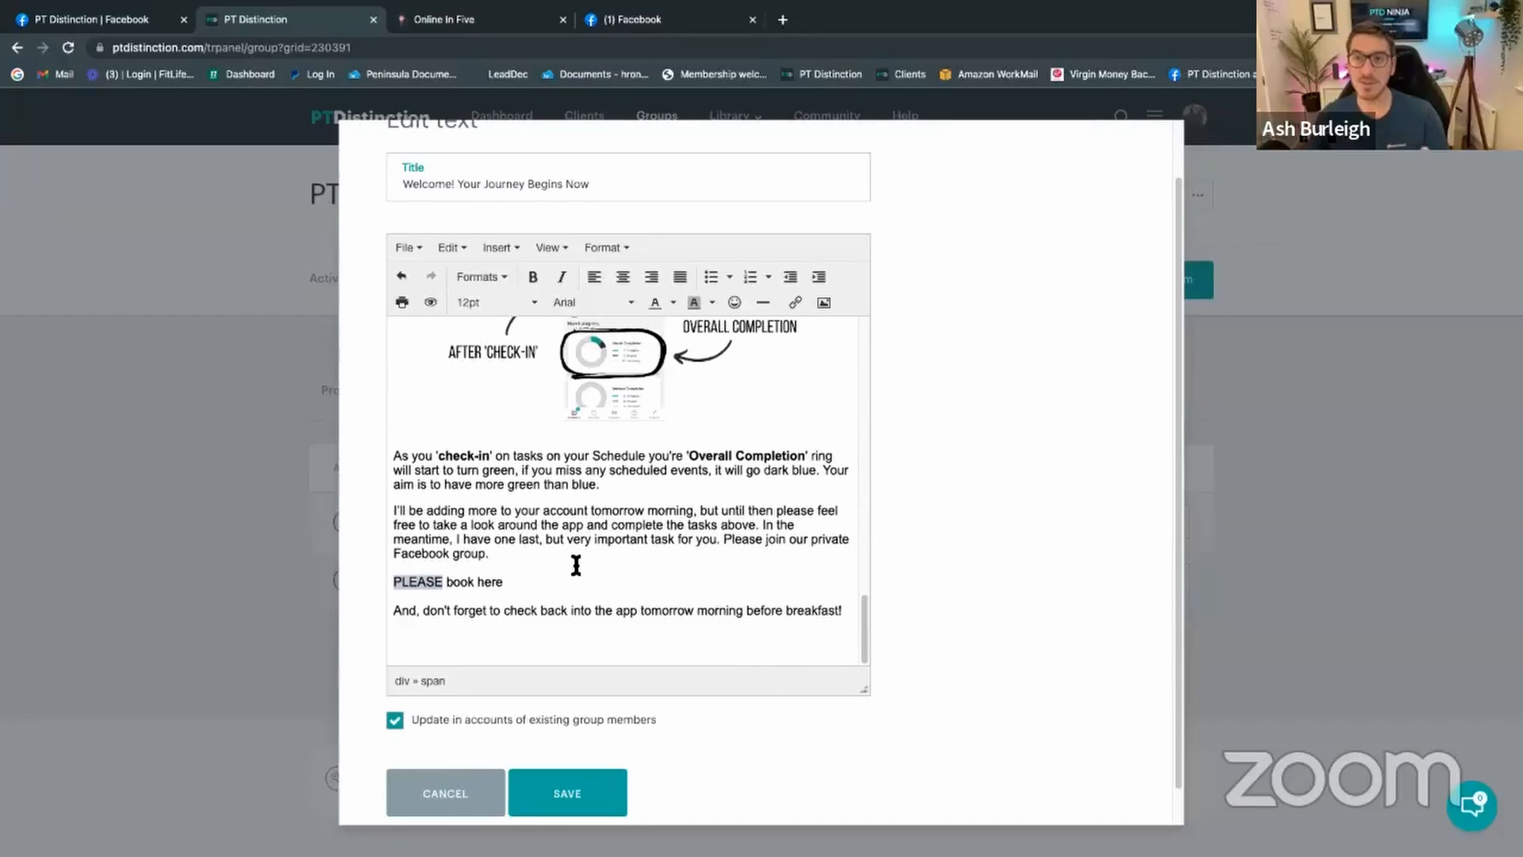
pyautogui.moveTo(505, 584); pyautogui.dragTo(384, 588)
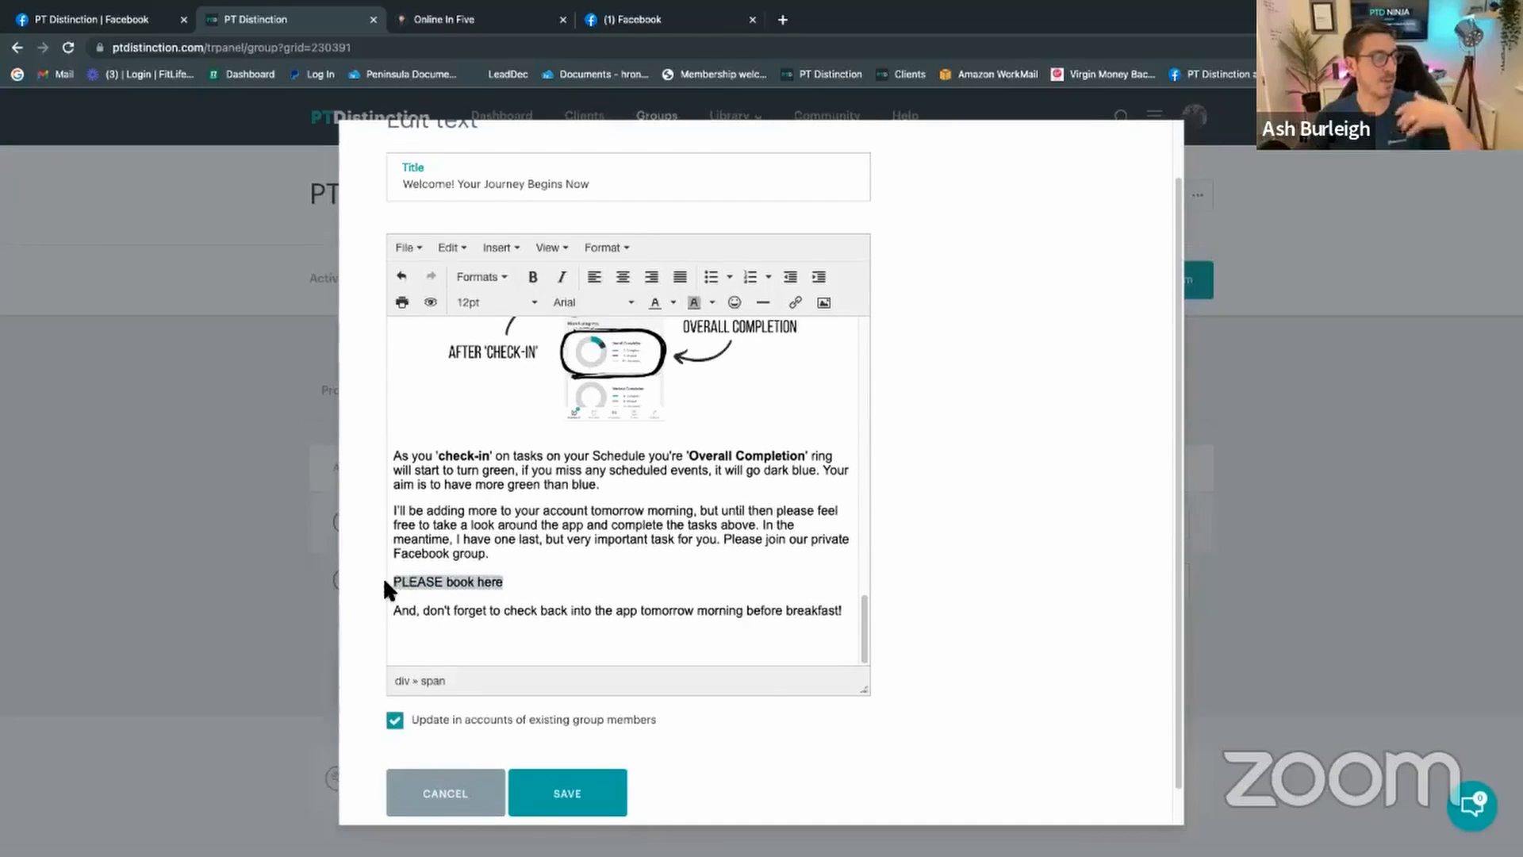
pyautogui.press('BackSpace')
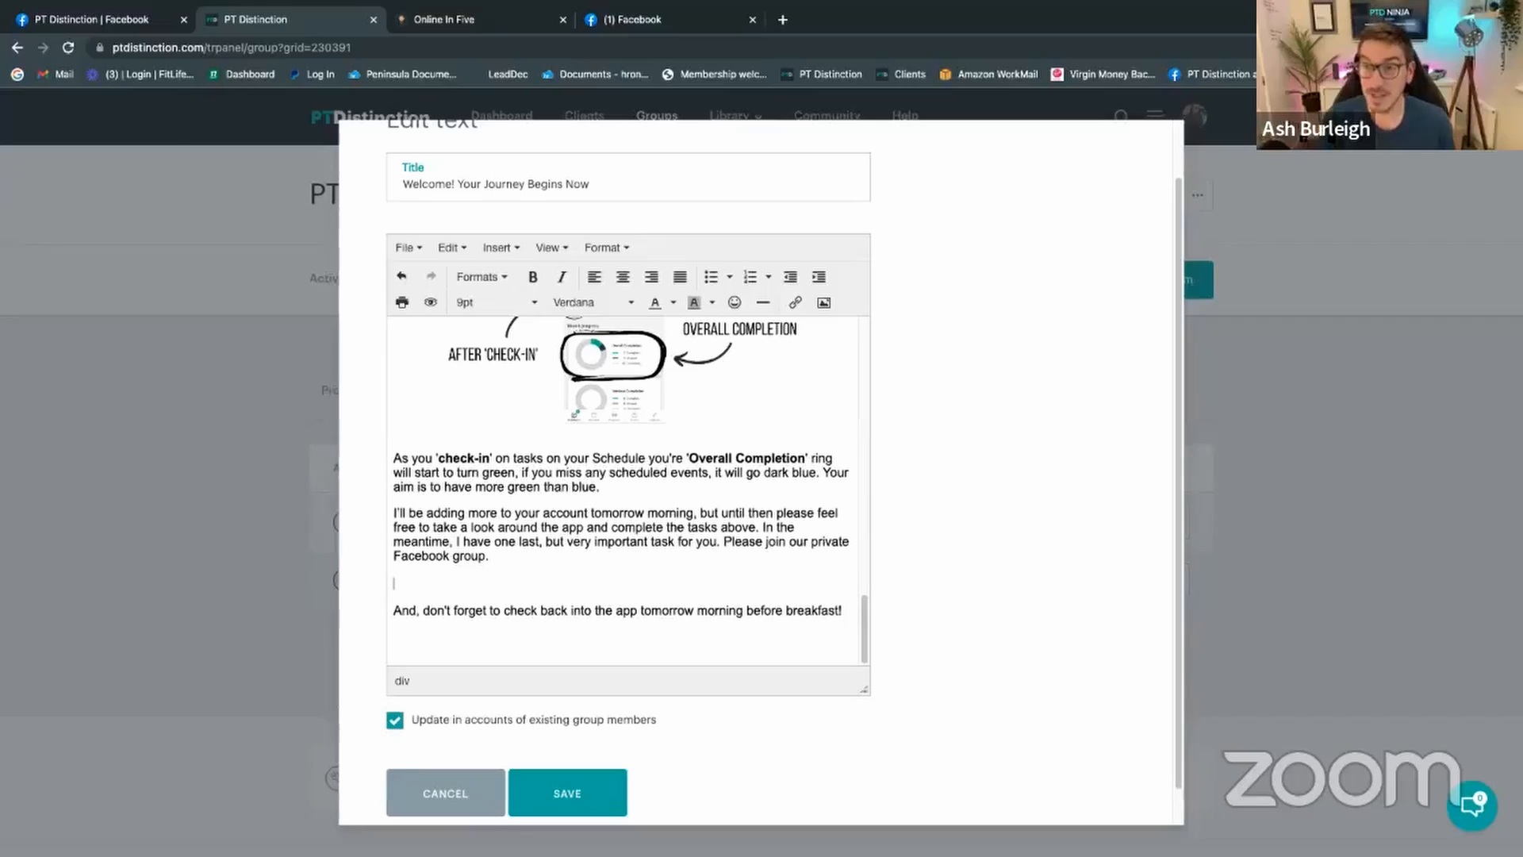
pyautogui.scroll(1, 1025, 261)
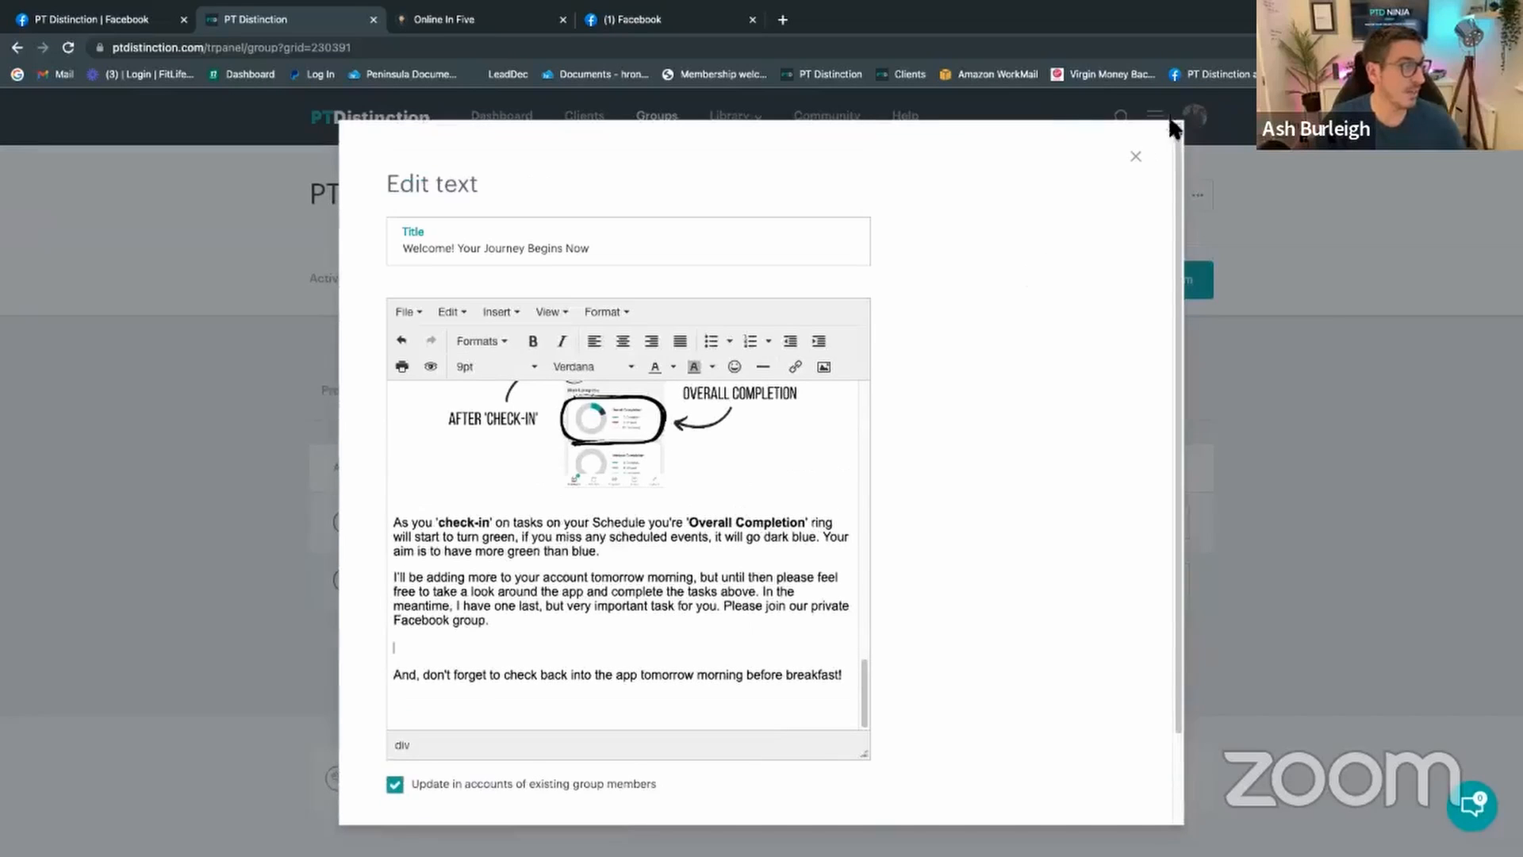
# Step: Close the welcome editor and open the '[IMPORTANT] App & Login Details' On Joining email
pyautogui.click(1136, 157)
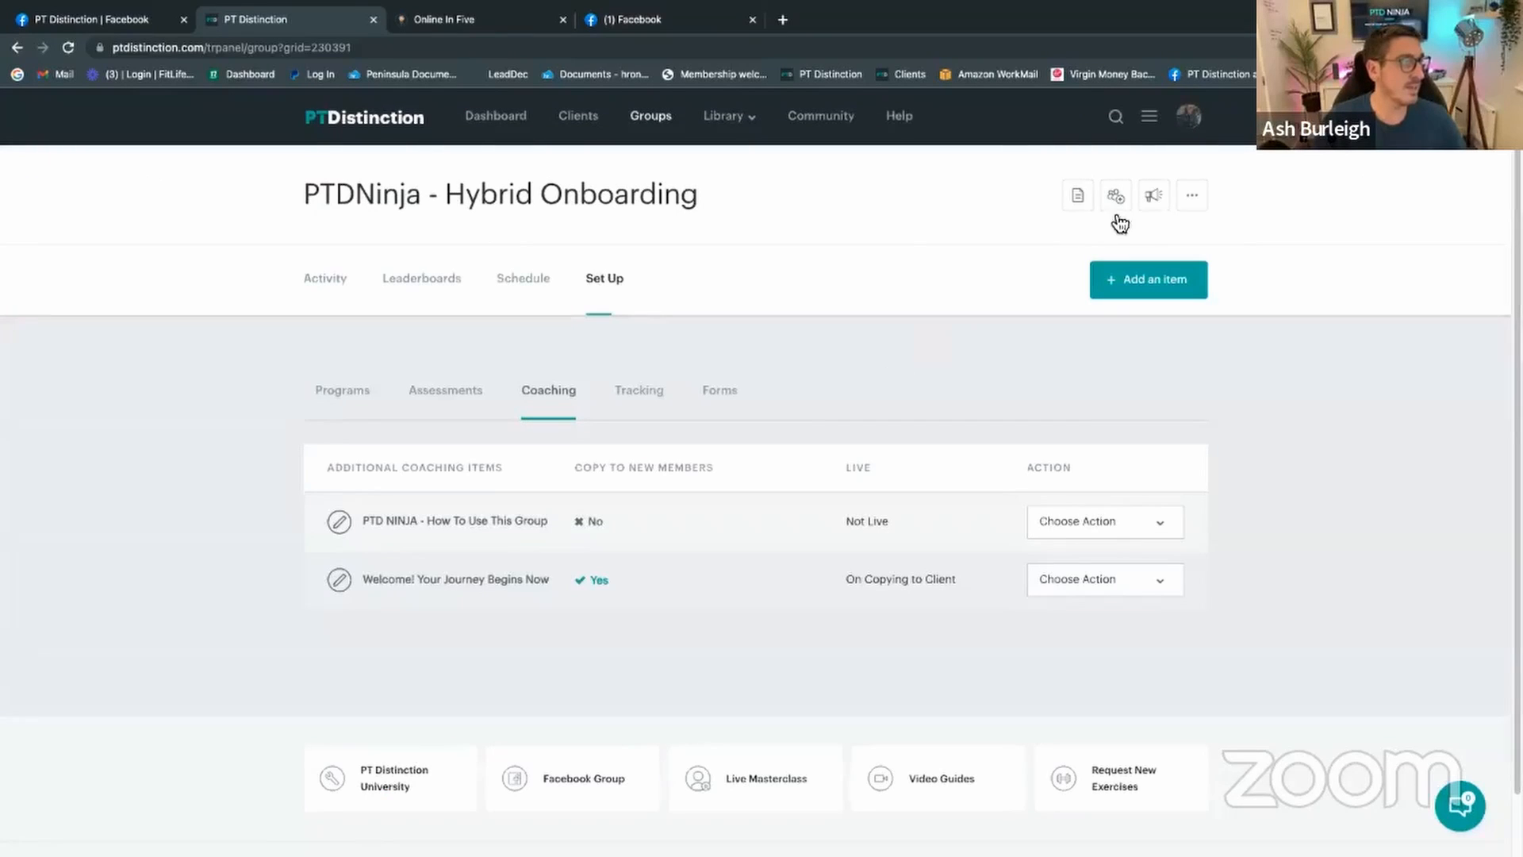
pyautogui.click(1155, 202)
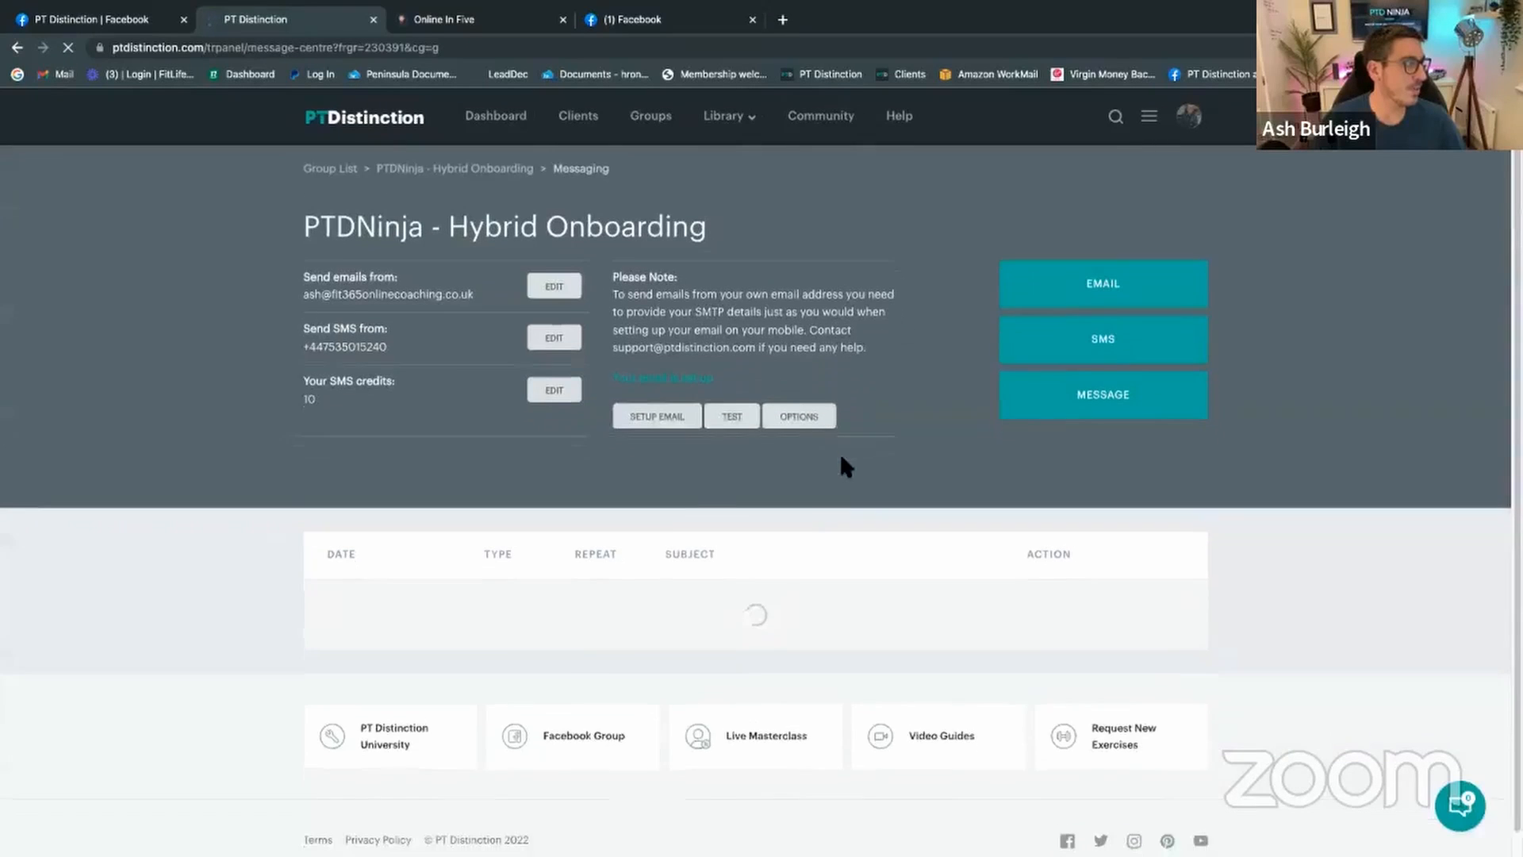
pyautogui.scroll(-1, 614, 603)
pyautogui.click(1087, 609)
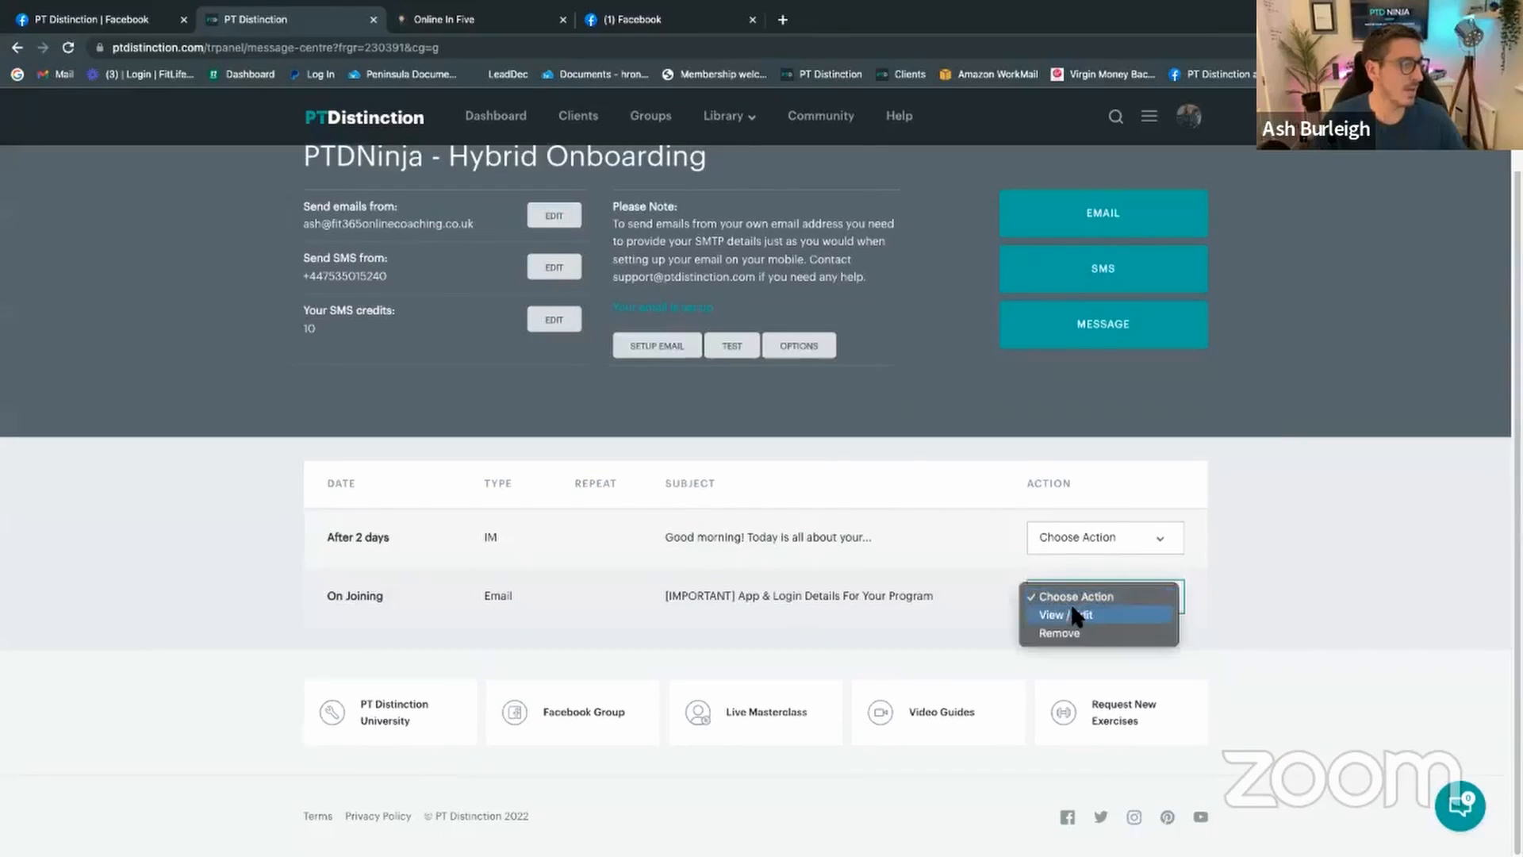
pyautogui.click(1071, 611)
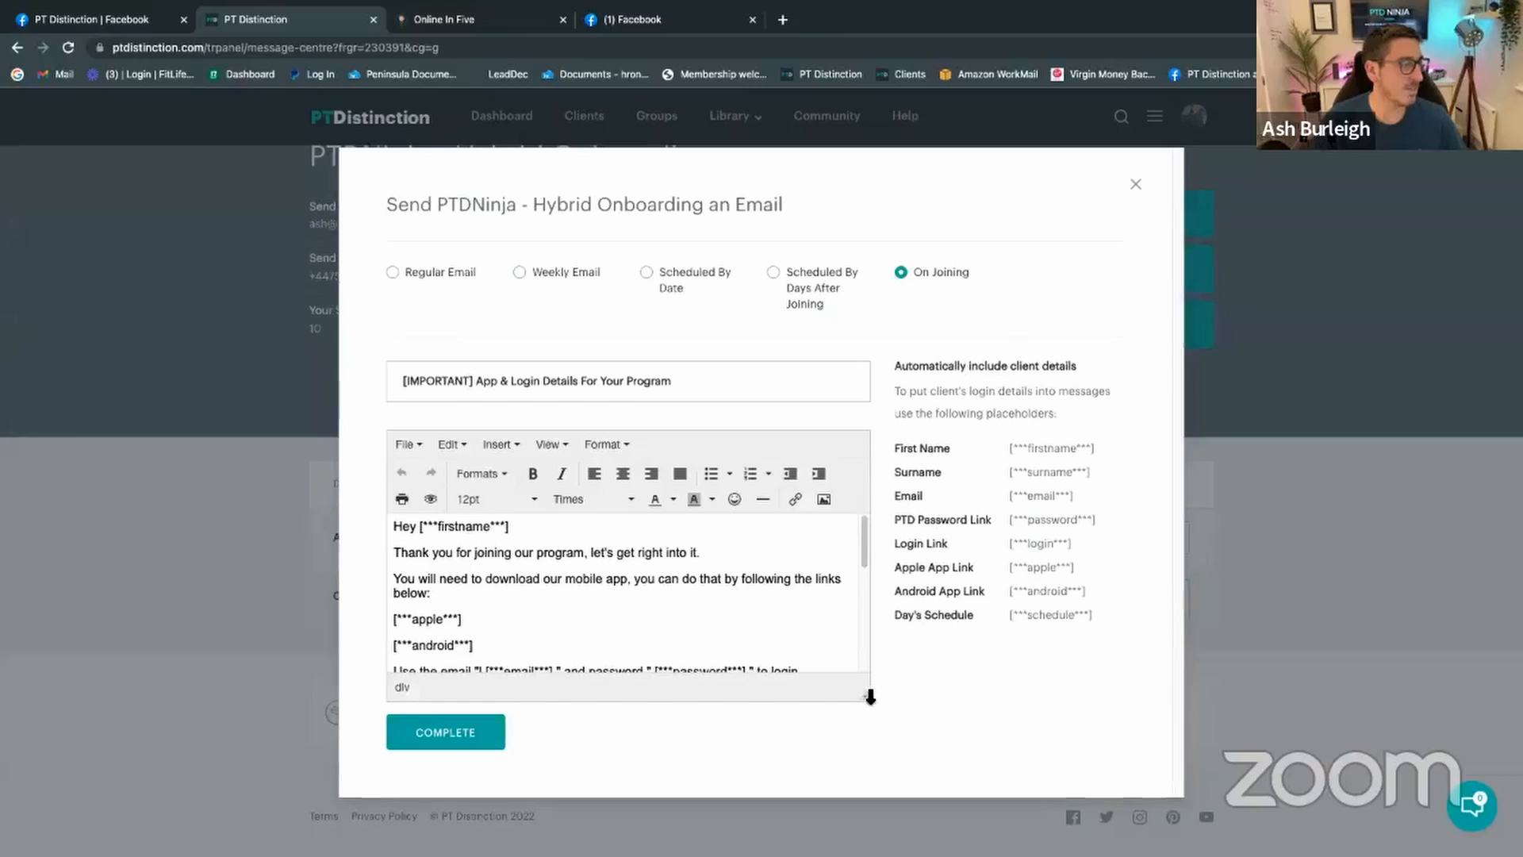
pyautogui.moveTo(864, 690); pyautogui.dragTo(864, 803)
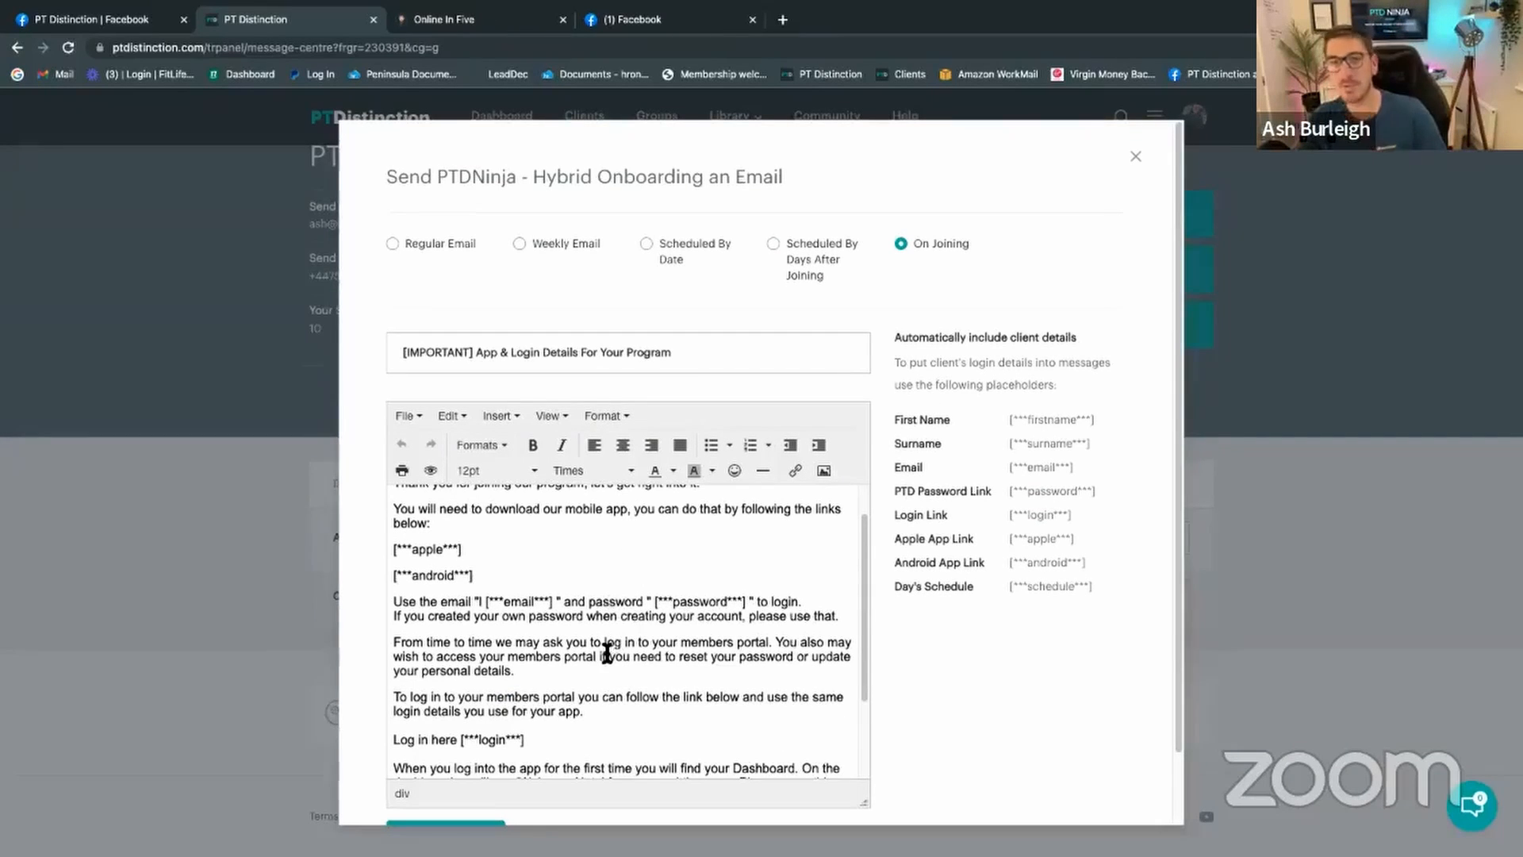
pyautogui.scroll(-1, 611, 666)
pyautogui.scroll(-3, 616, 682)
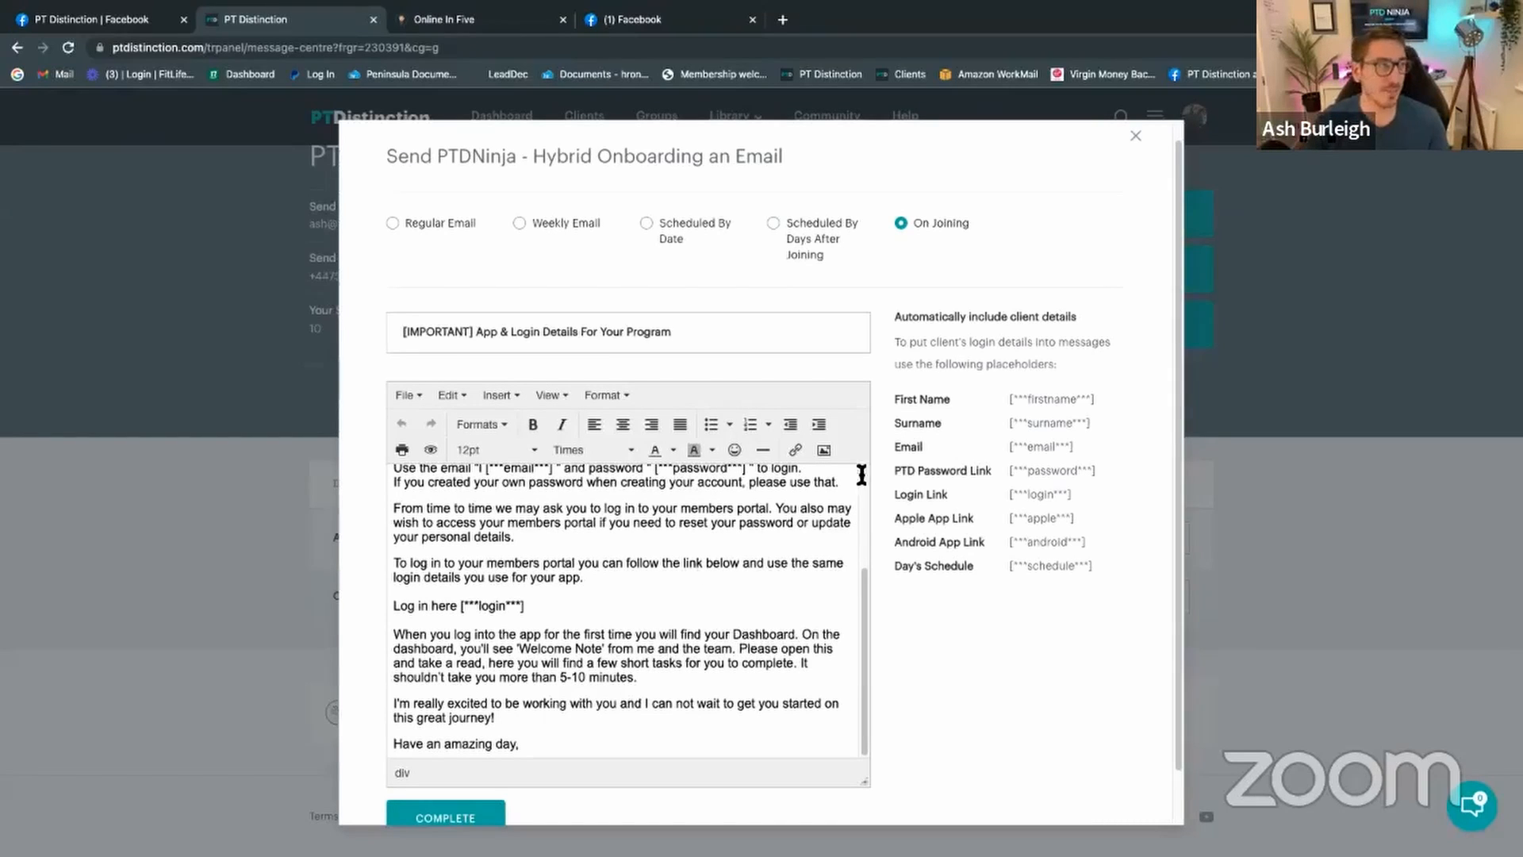
# Step: Discard the login-details email and bring up the My Groups list of 119 groups
pyautogui.click(1134, 143)
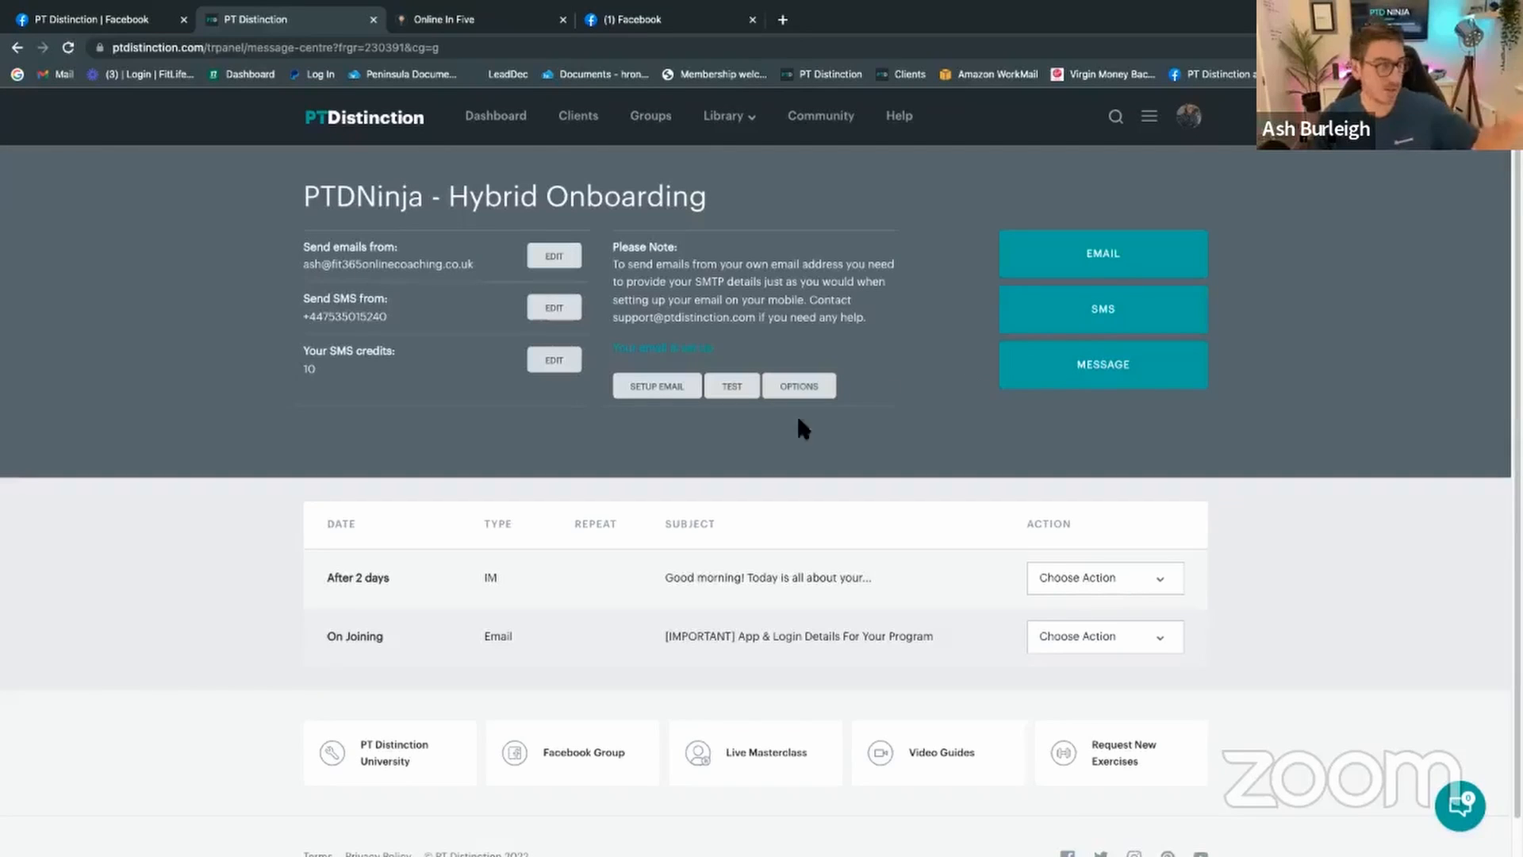
pyautogui.click(661, 127)
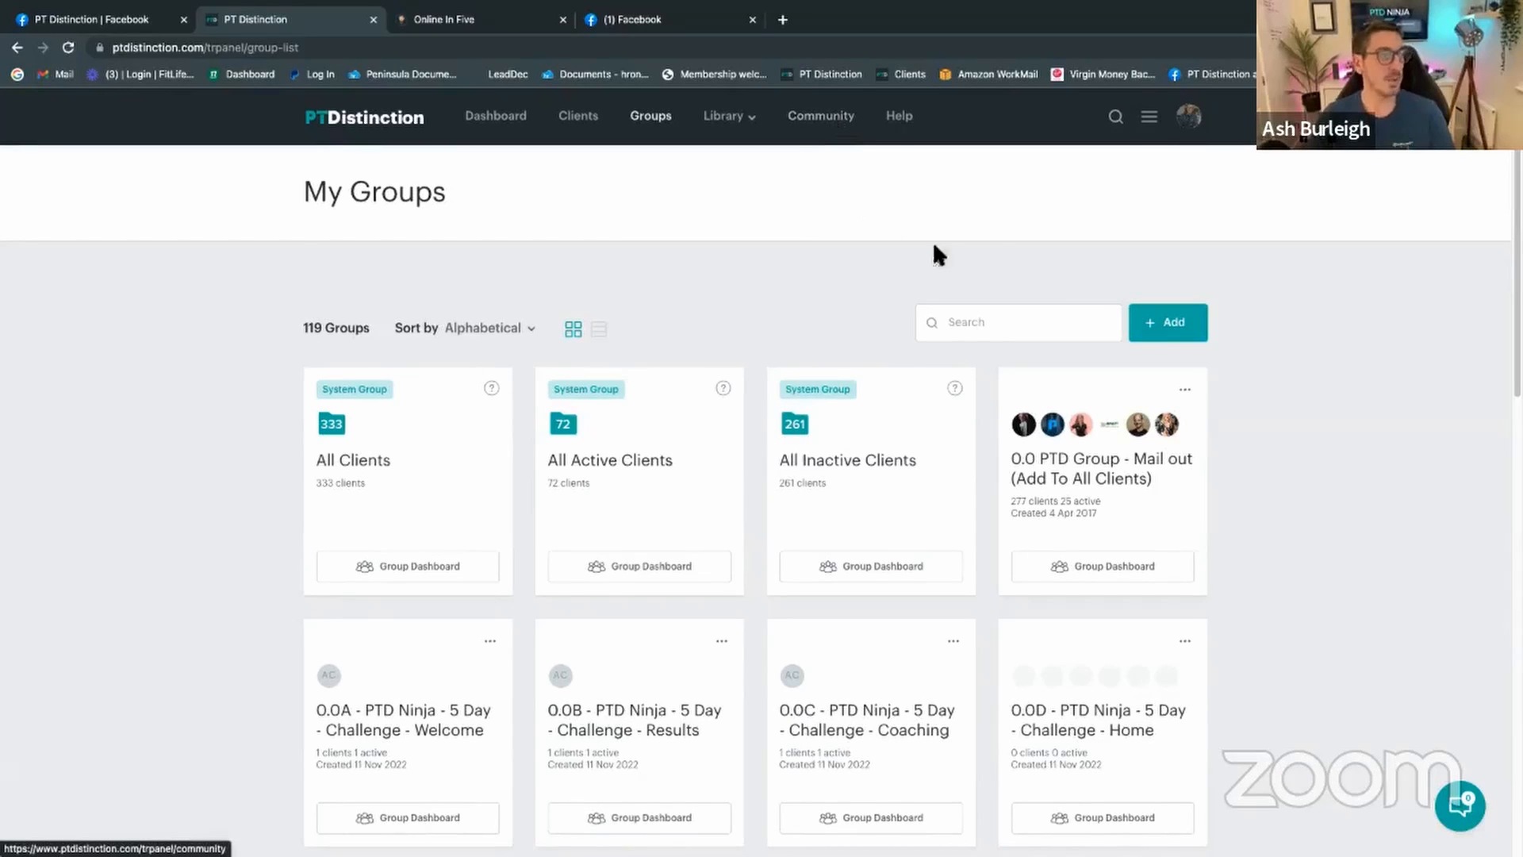
# Step: Find the Results Tracking (metric) group by searching 'result' and preview its 'How to take your measurements' coaching item
pyautogui.click(1041, 326)
pyautogui.write('result')
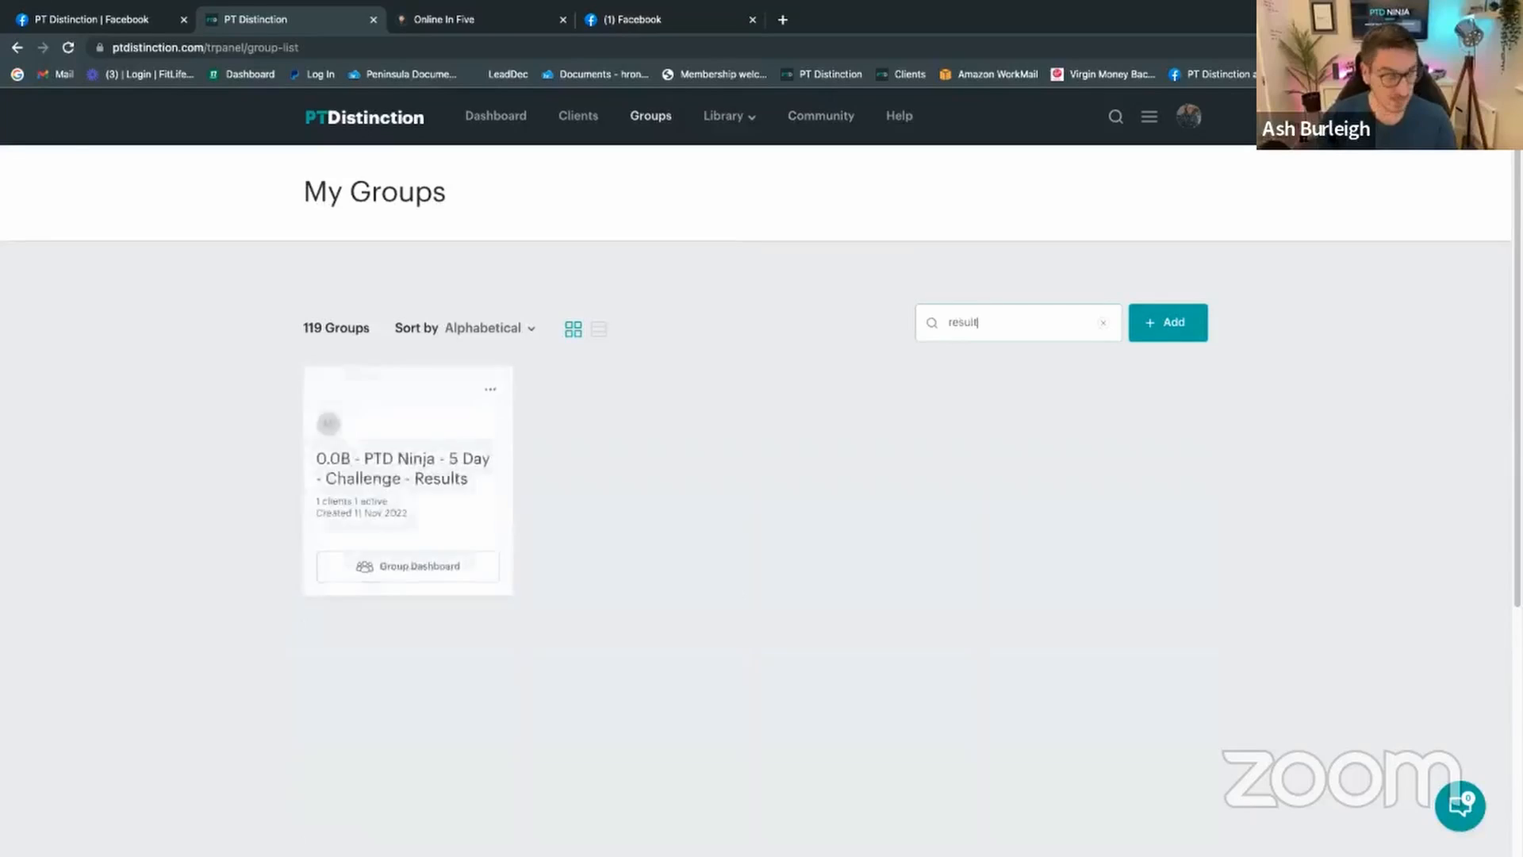
pyautogui.click(626, 485)
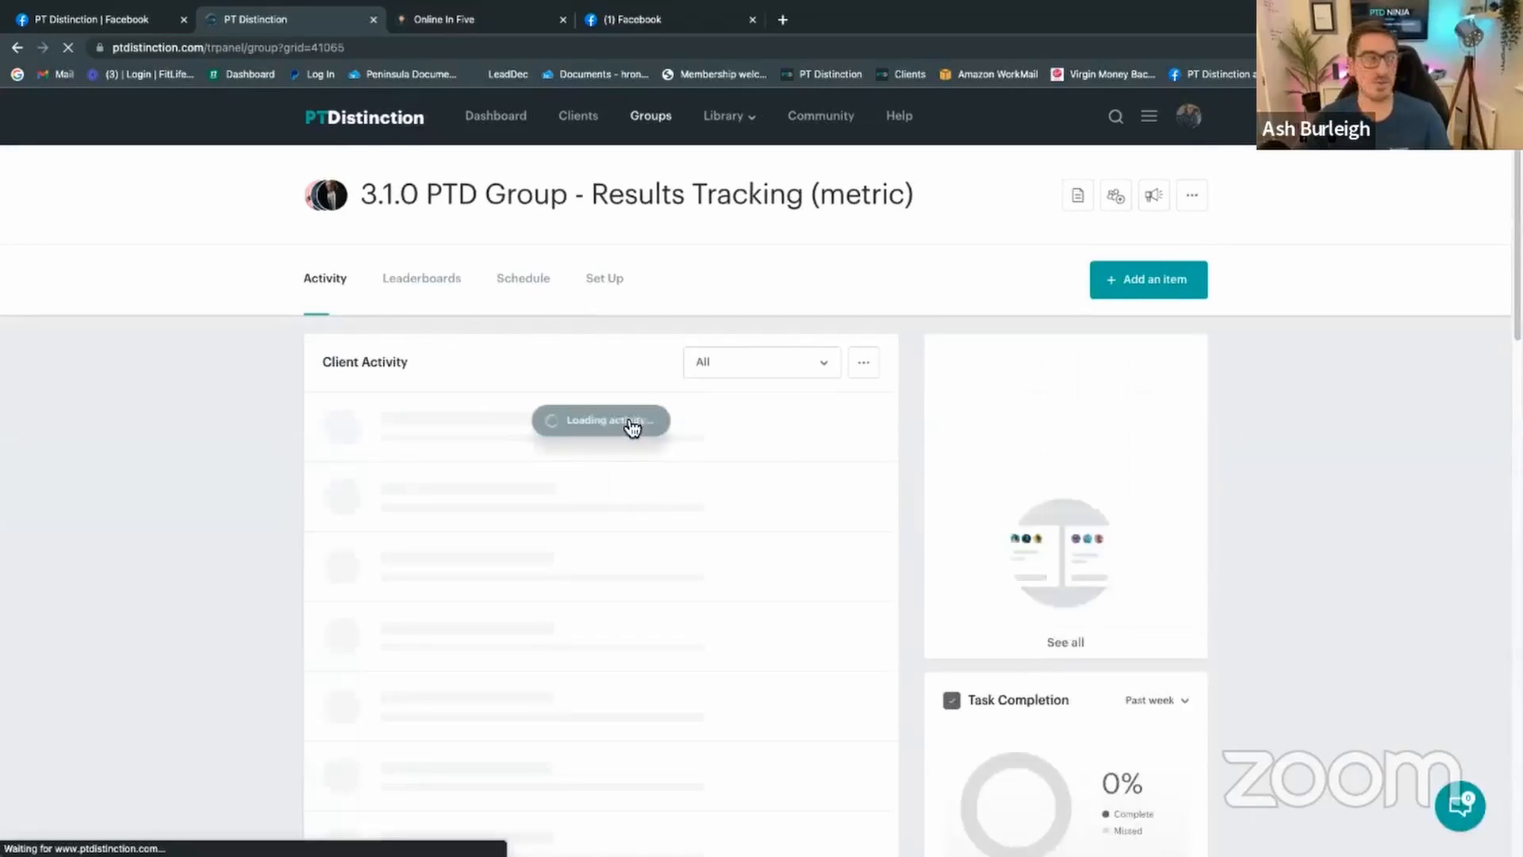
pyautogui.click(606, 282)
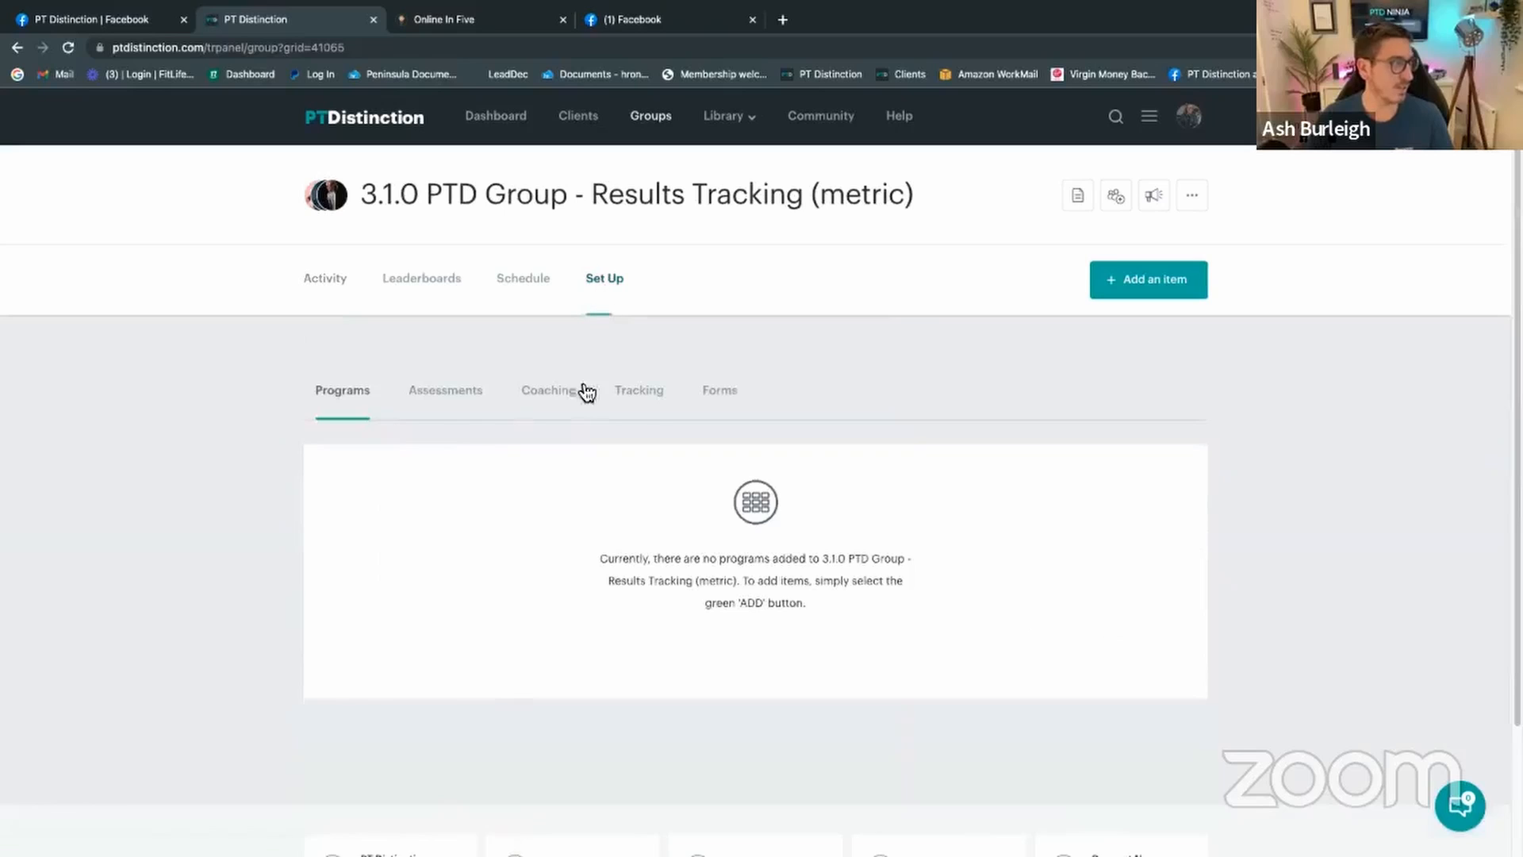
pyautogui.click(555, 391)
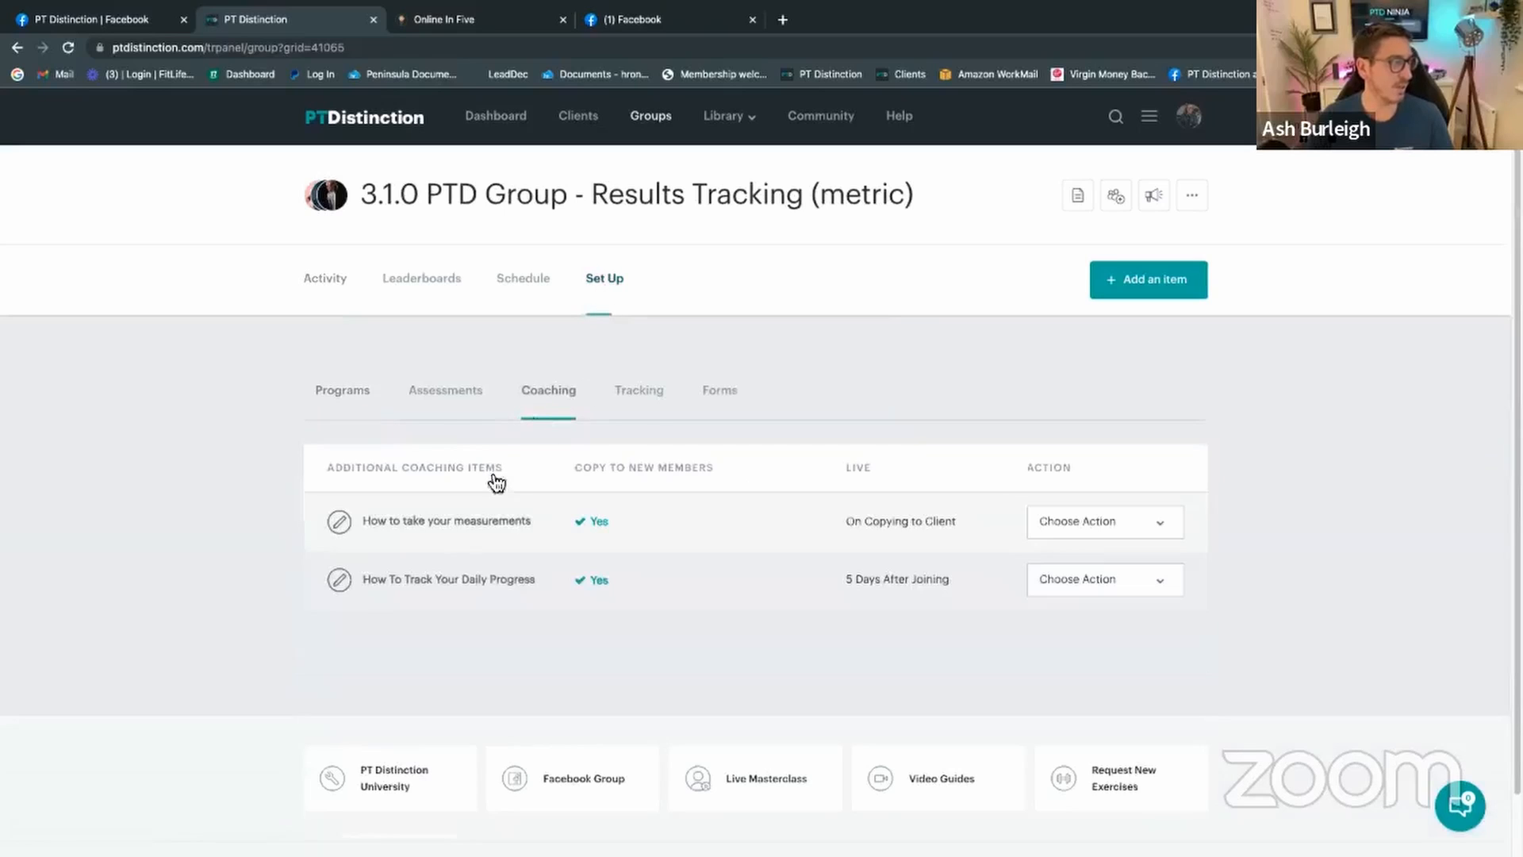
pyautogui.click(471, 524)
pyautogui.scroll(-15, 664, 609)
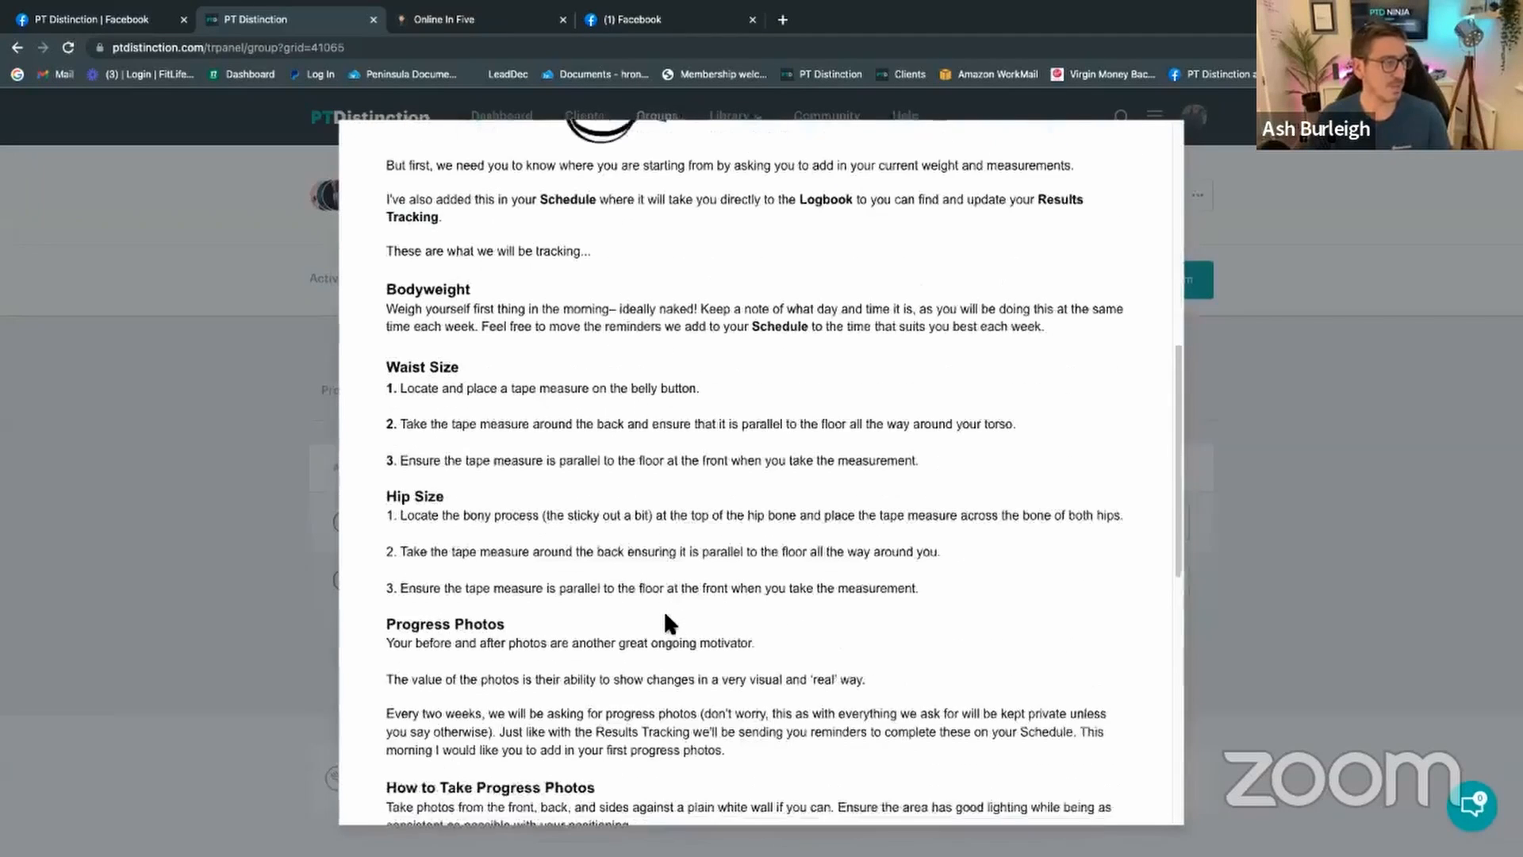
pyautogui.scroll(-5, 663, 609)
pyautogui.click(442, 766)
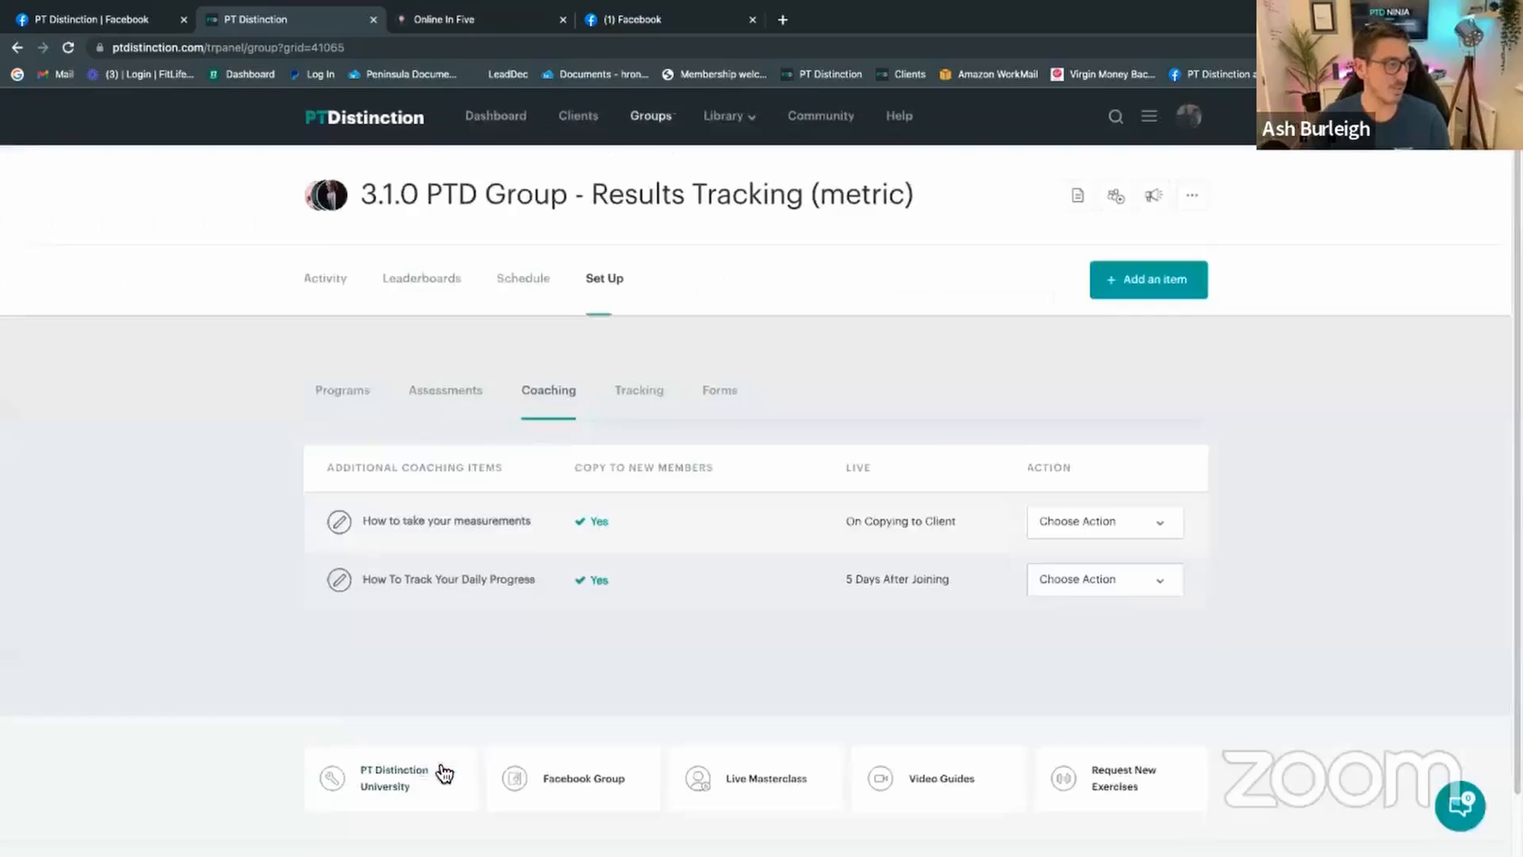
# Step: Review the group's Results Tracking Sheet under Tracking, then return to the group's activity page
pyautogui.click(640, 390)
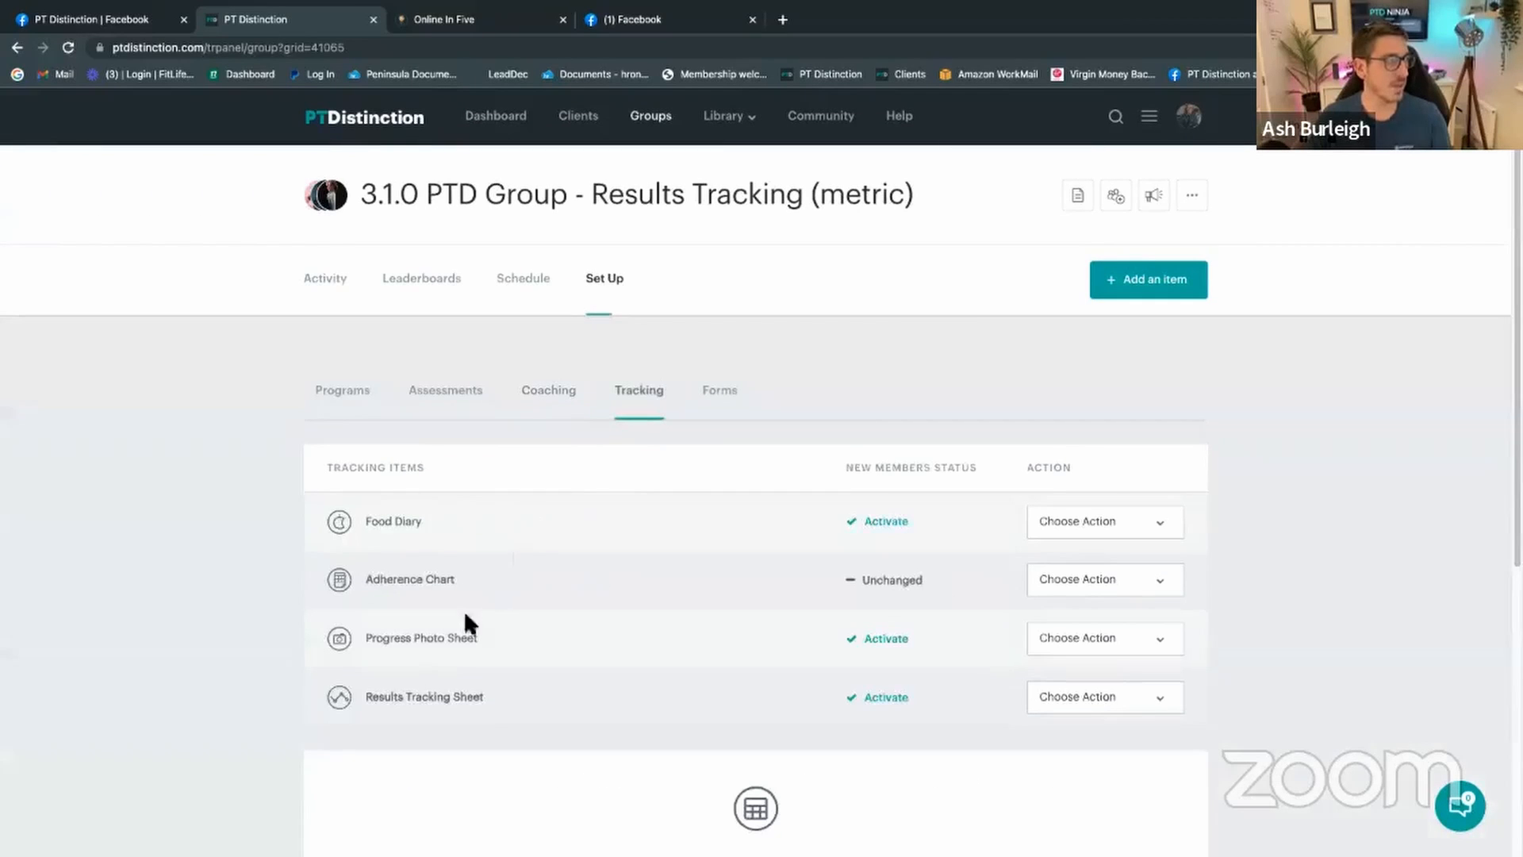
pyautogui.click(448, 699)
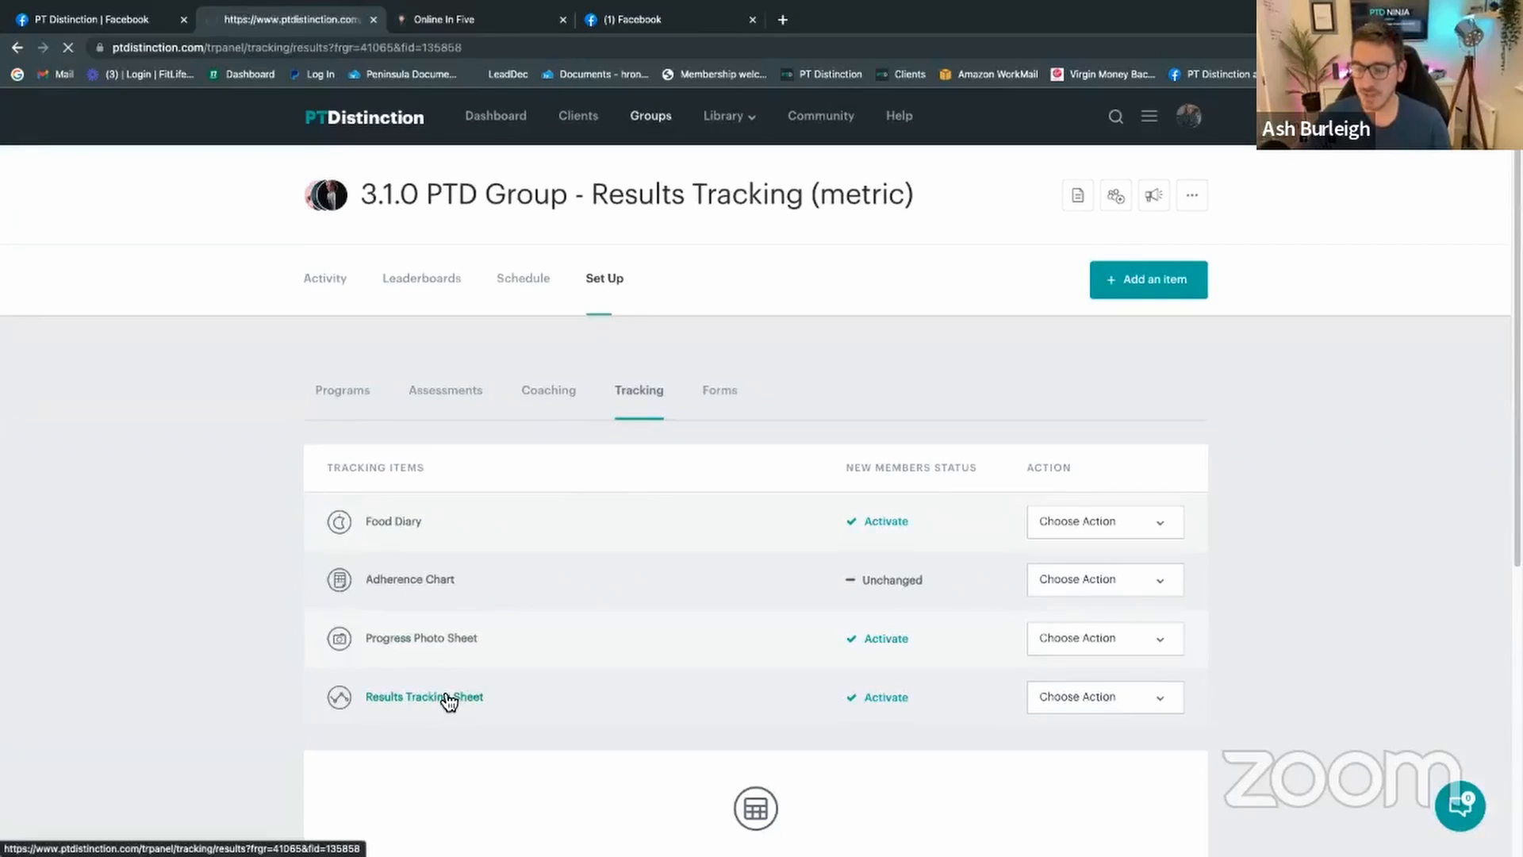
pyautogui.scroll(-1, 539, 635)
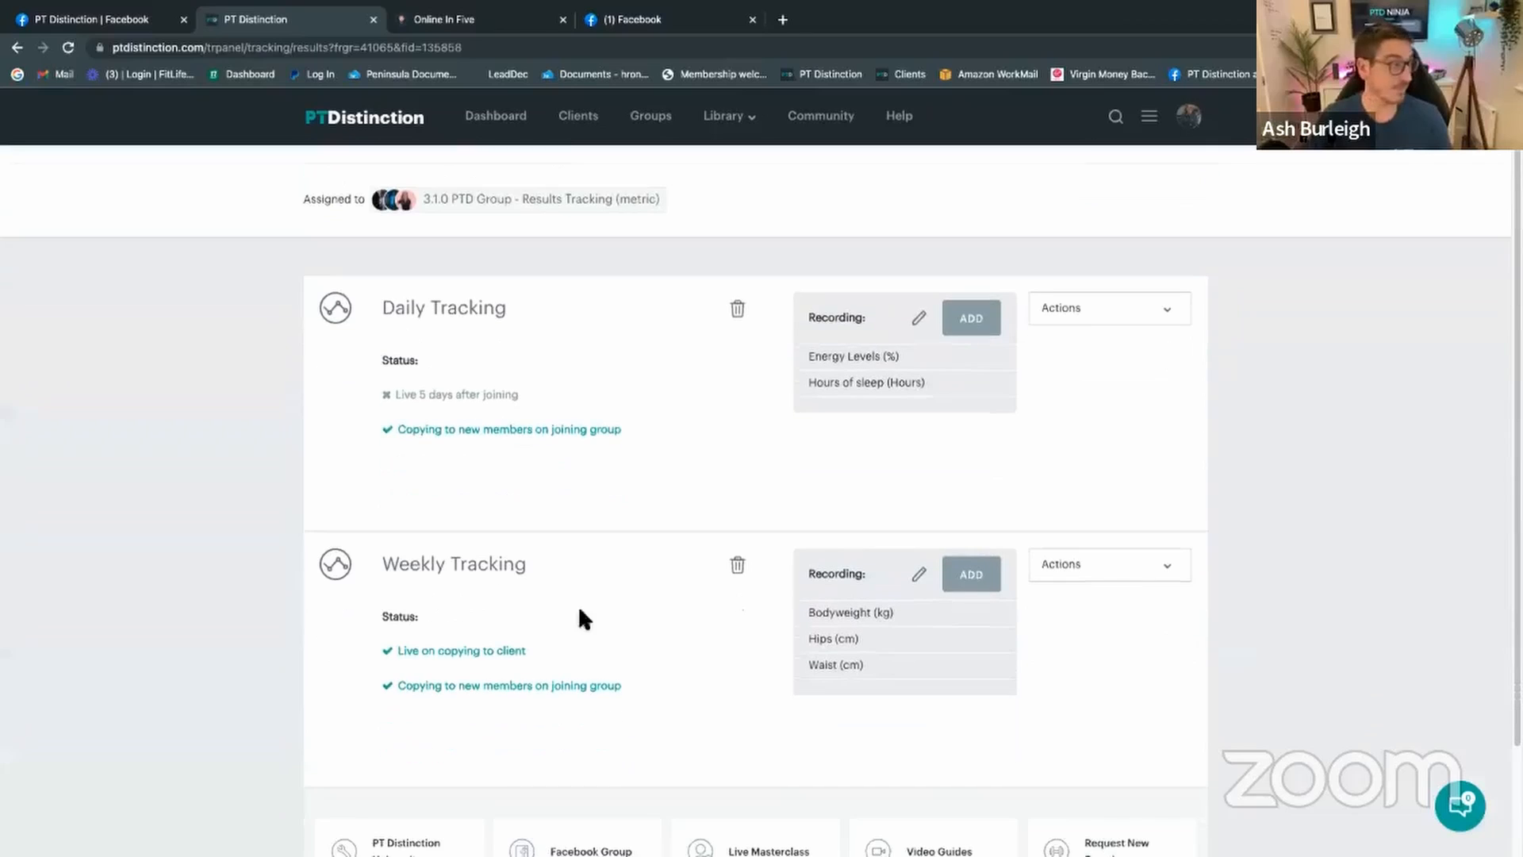
pyautogui.scroll(1, 593, 464)
pyautogui.click(505, 279)
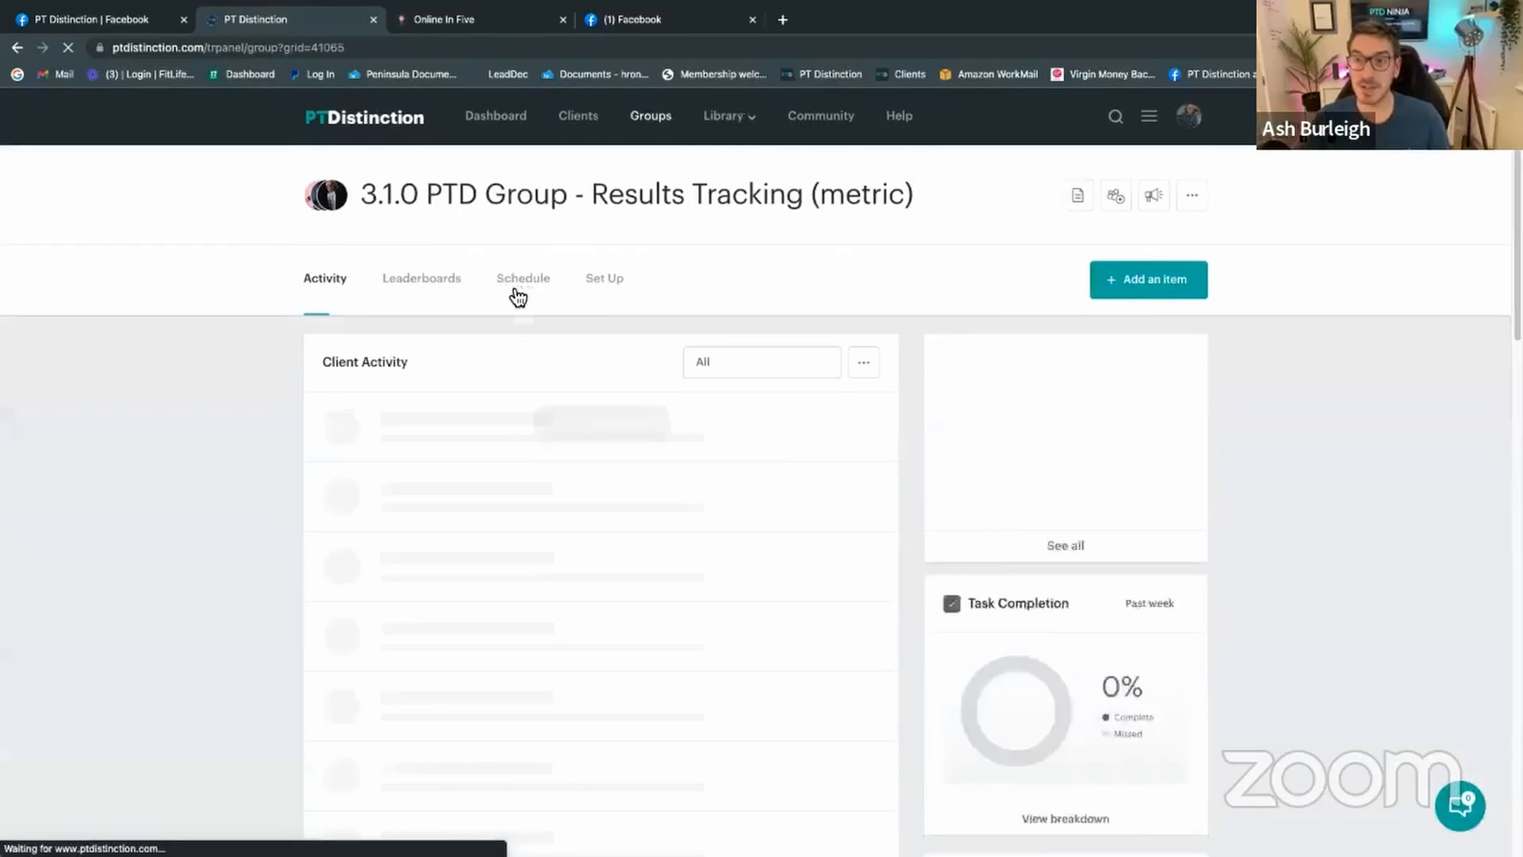
# Step: View the group's schedule by days after joining to see the Week 1 items on Days 1 and 5
pyautogui.click(422, 279)
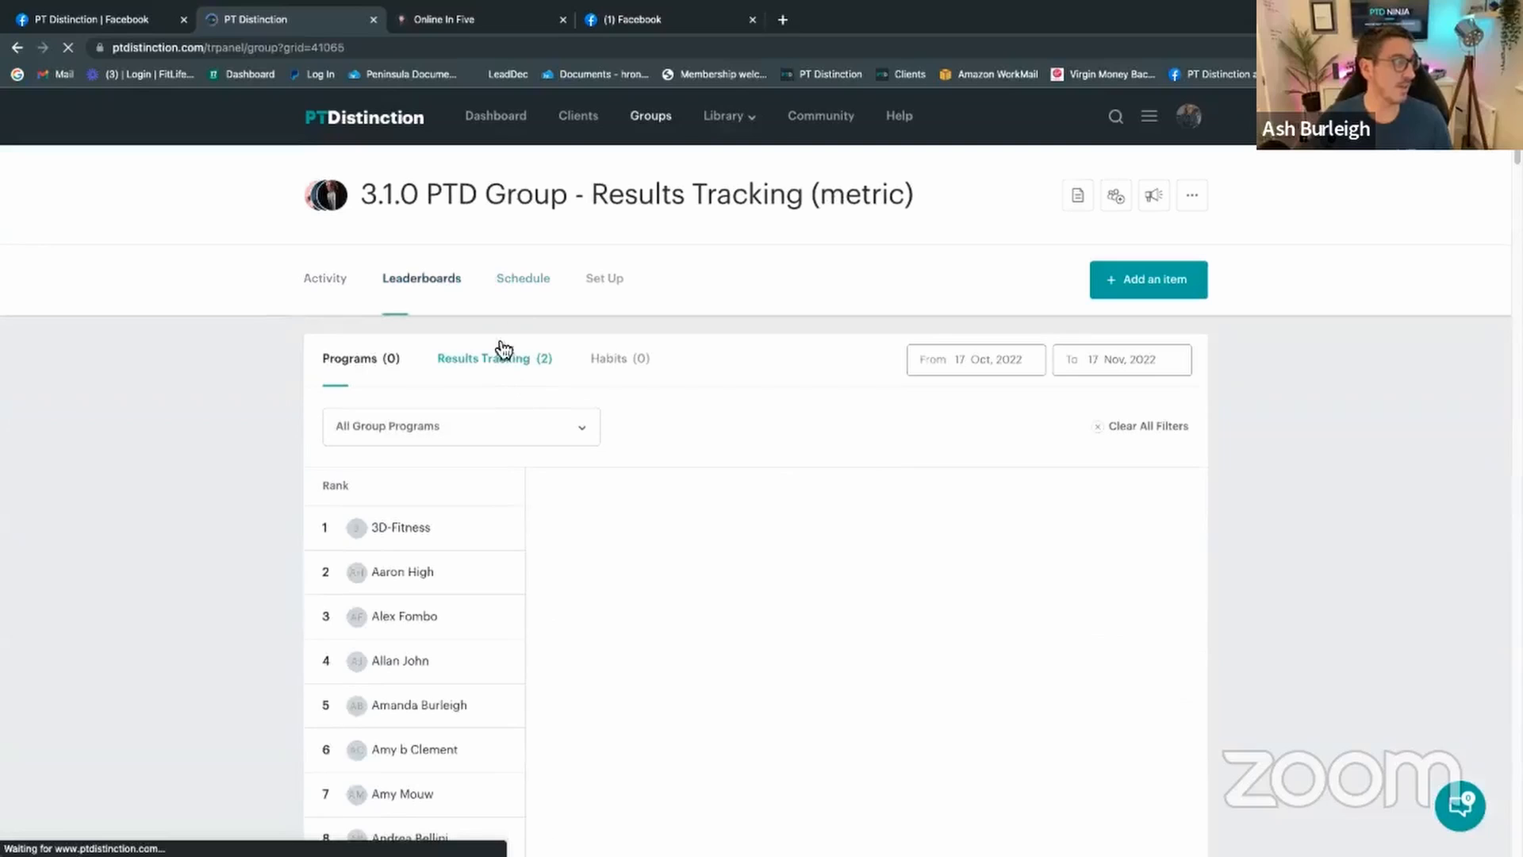
pyautogui.click(499, 284)
pyautogui.click(540, 391)
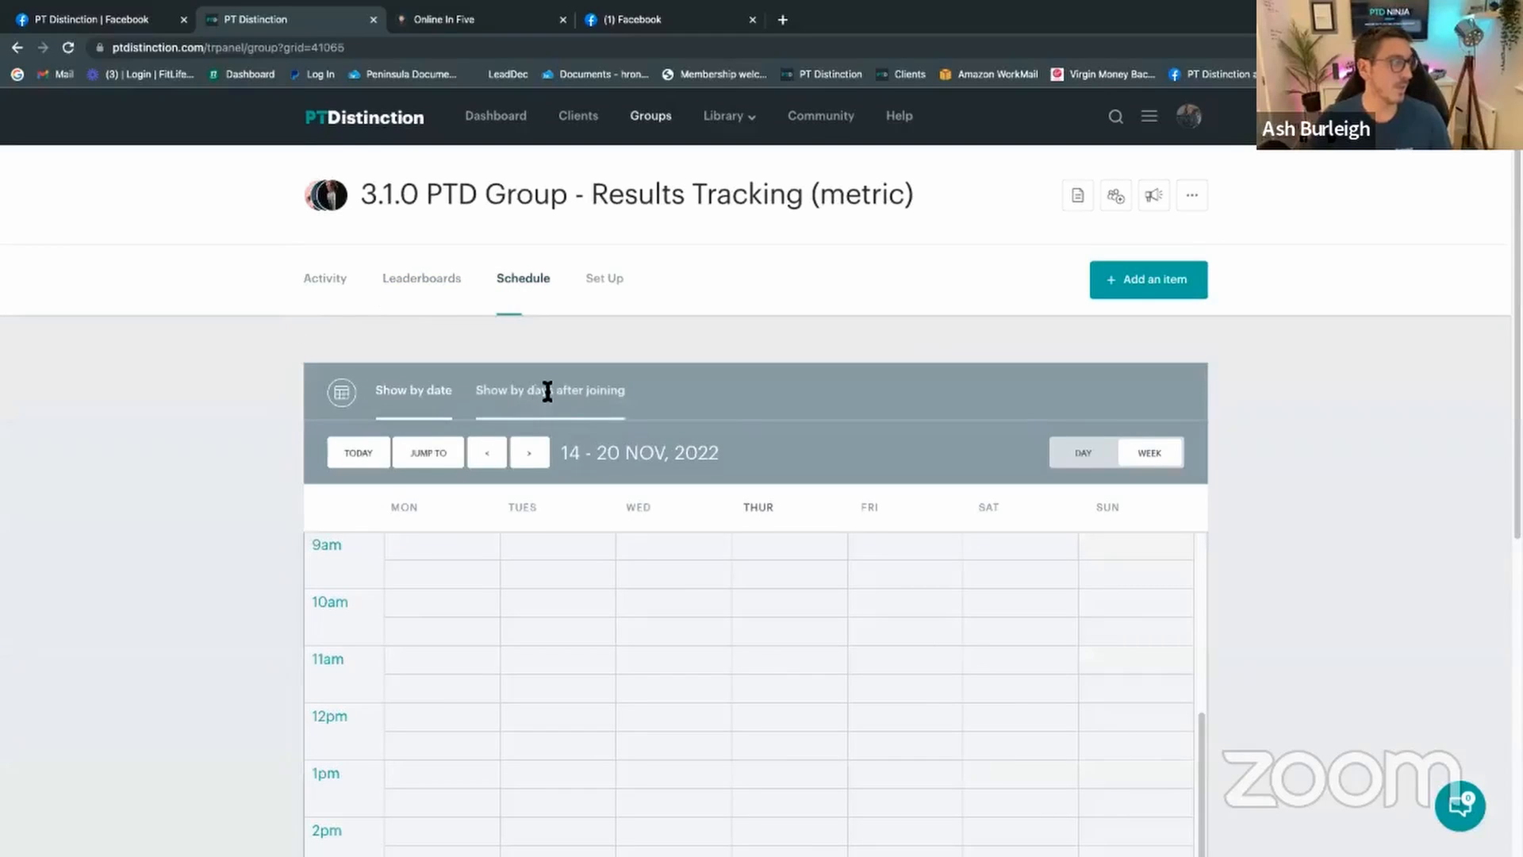
pyautogui.scroll(-2, 827, 431)
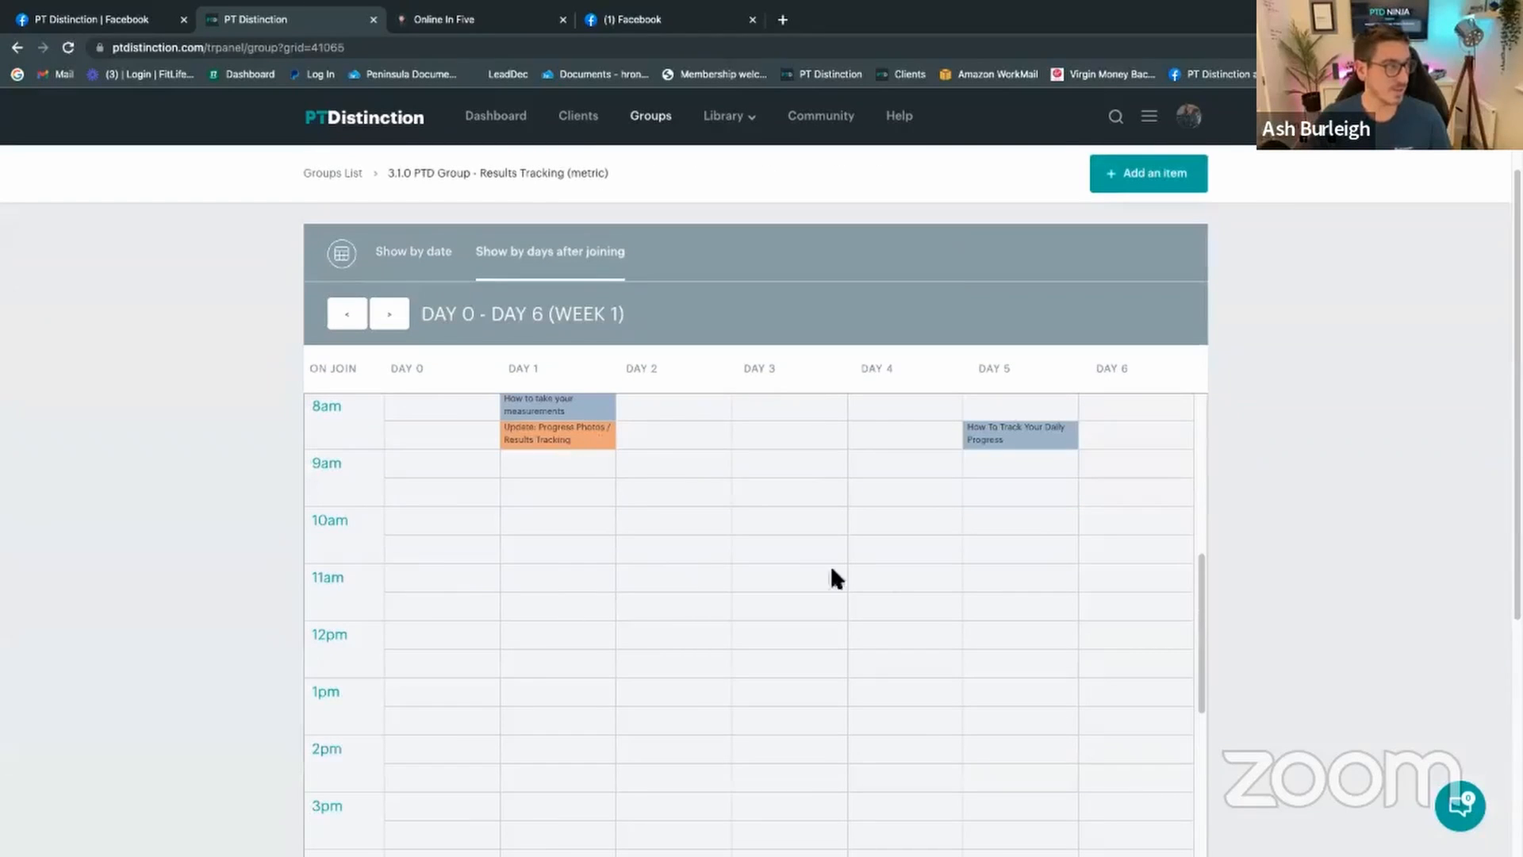
pyautogui.scroll(1, 1095, 635)
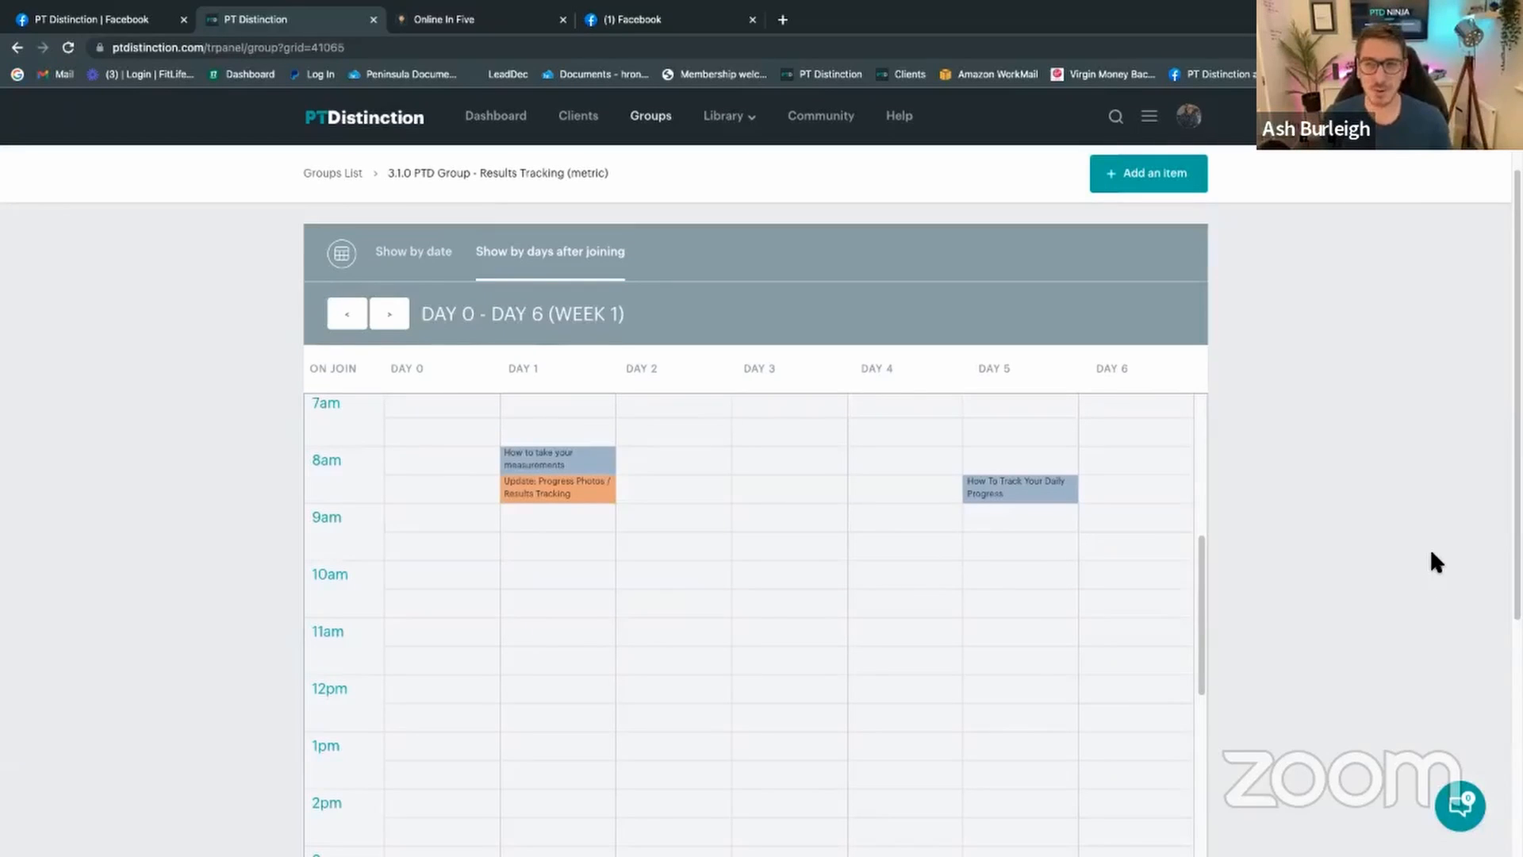
pyautogui.scroll(1, 1429, 548)
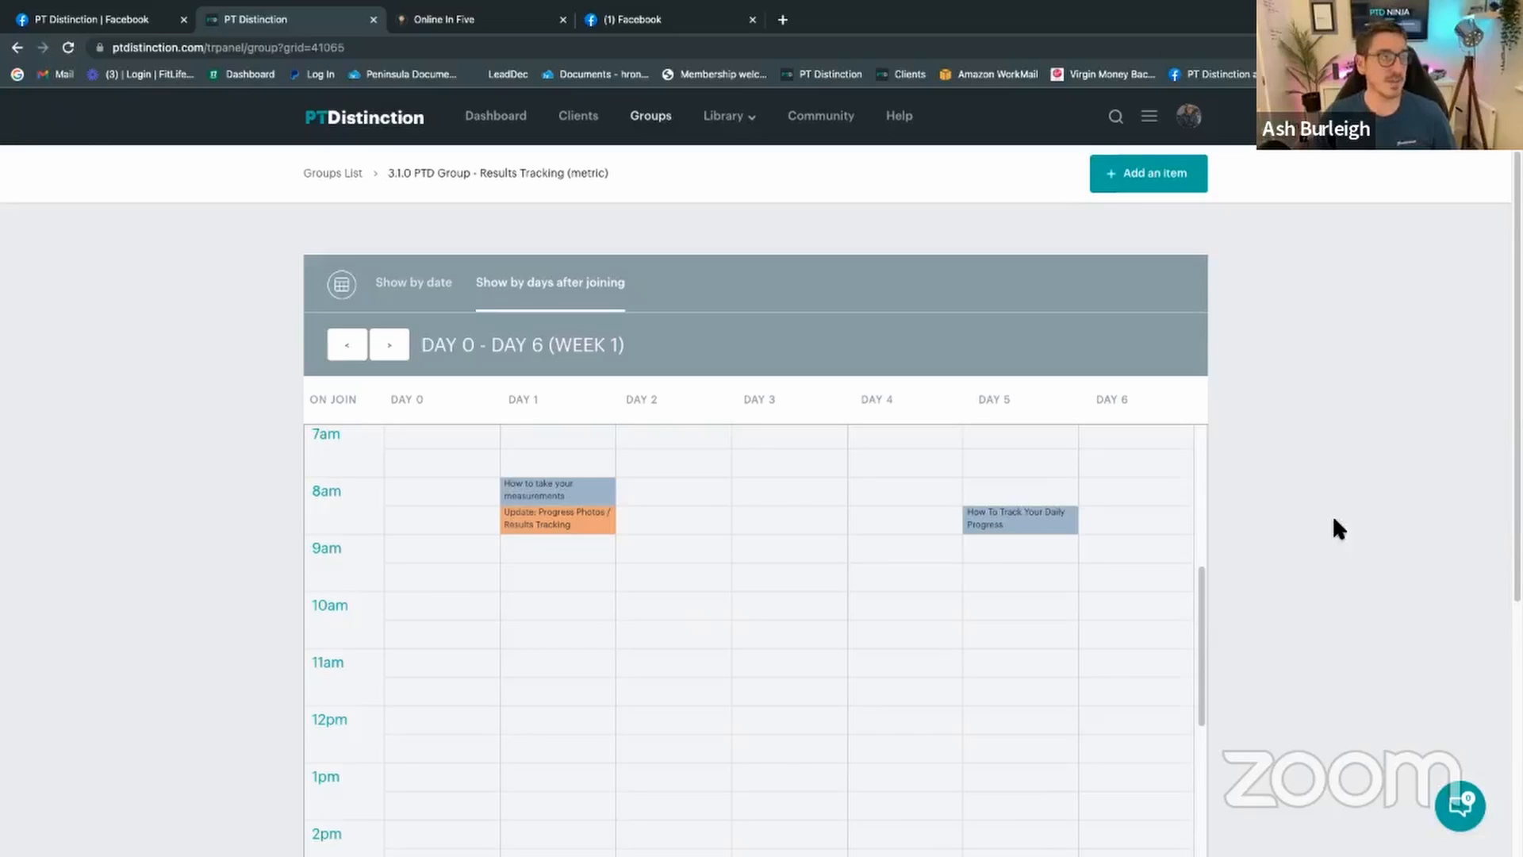
# Step: Return to the trainer dashboard, now showing 32 clients needing action and 1% task completion
pyautogui.scroll(-5, 1338, 528)
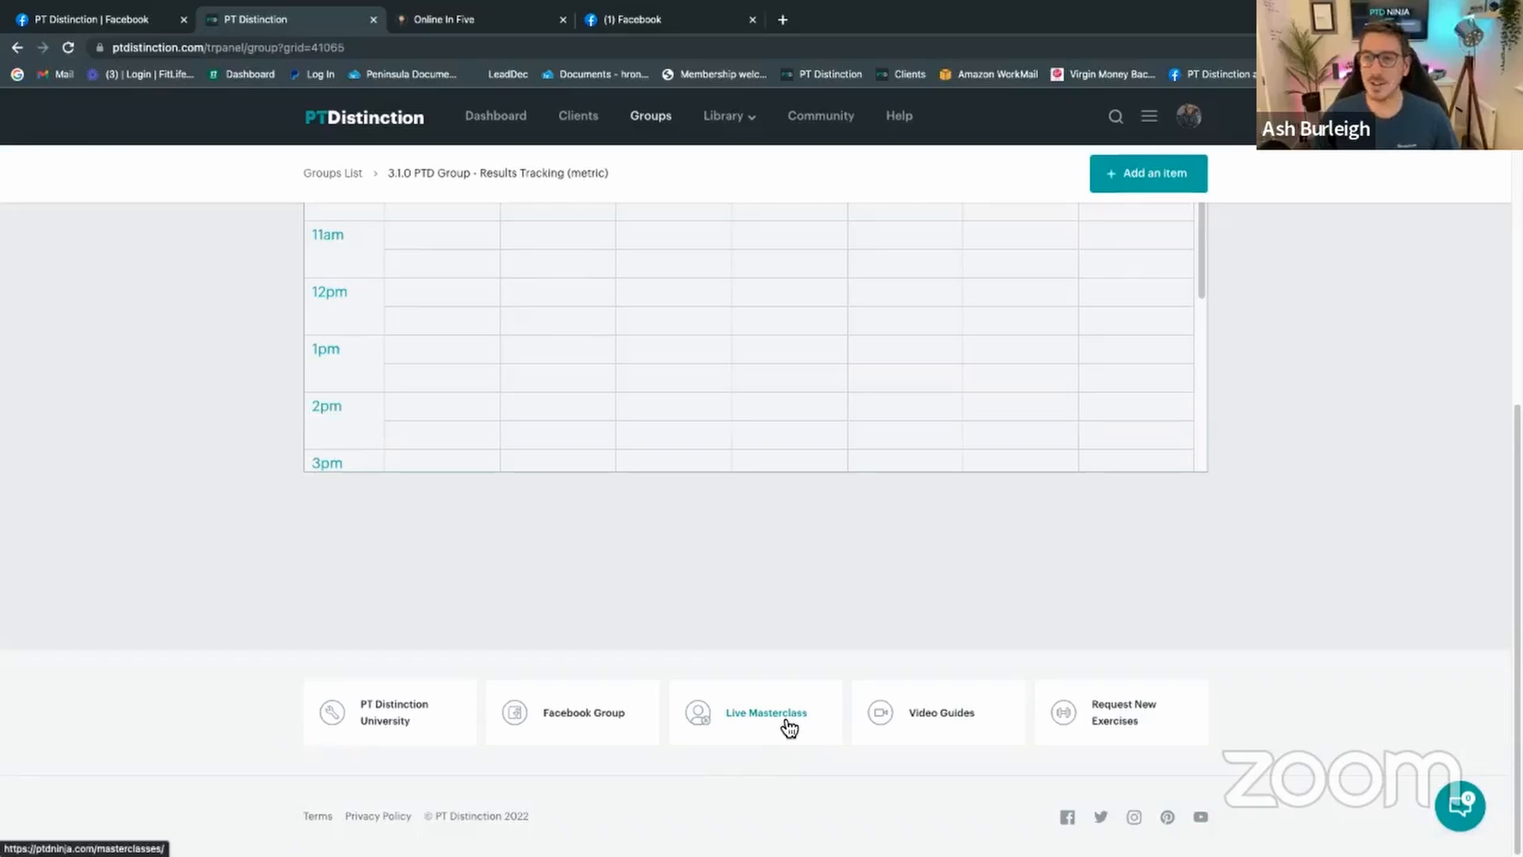
pyautogui.scroll(6, 1192, 597)
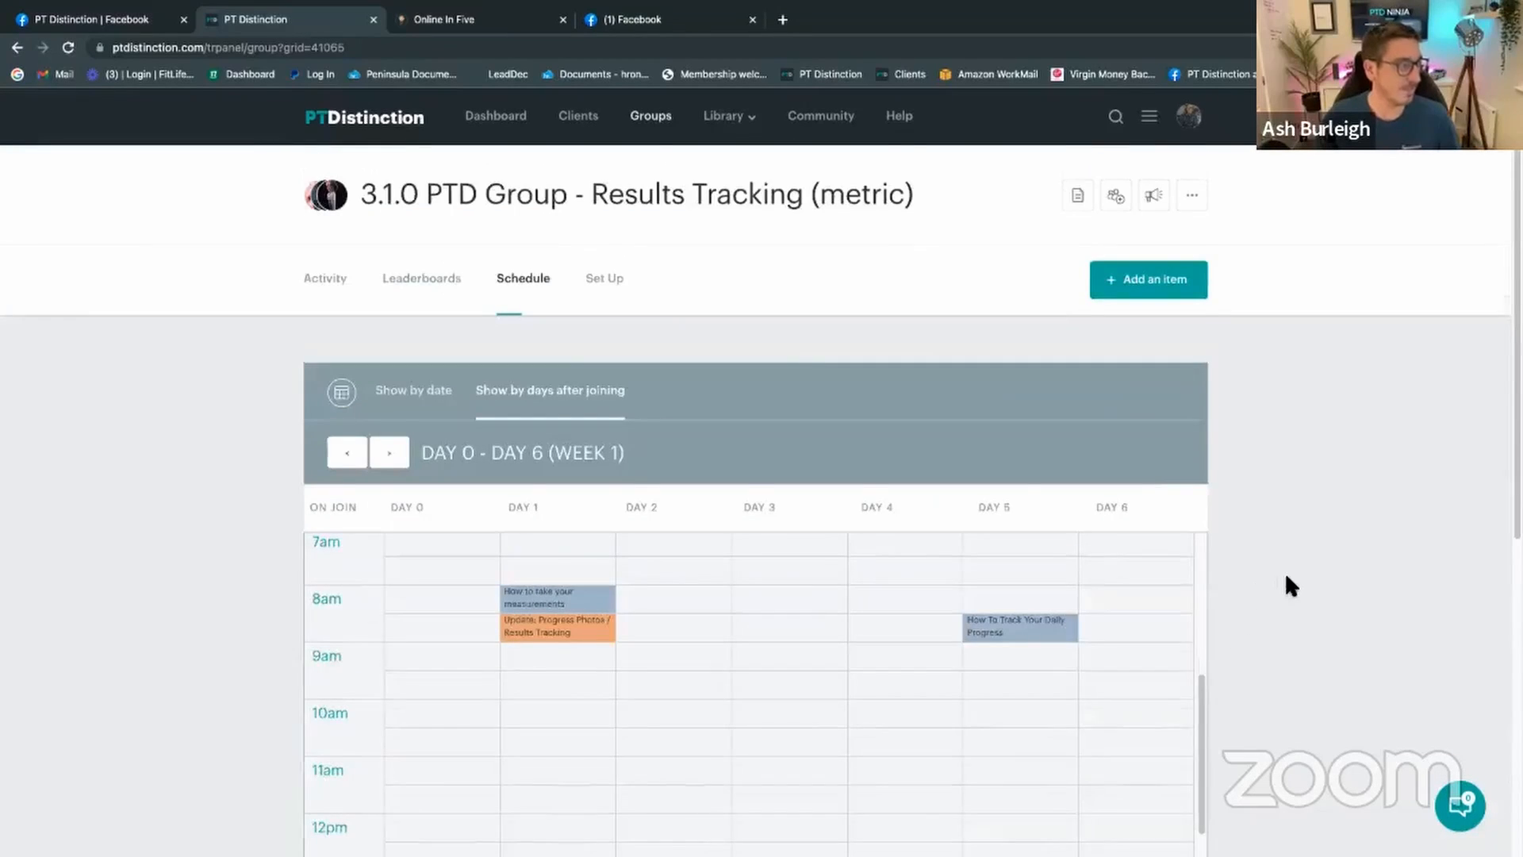
pyautogui.scroll(-1, 1286, 576)
pyautogui.scroll(1, 682, 397)
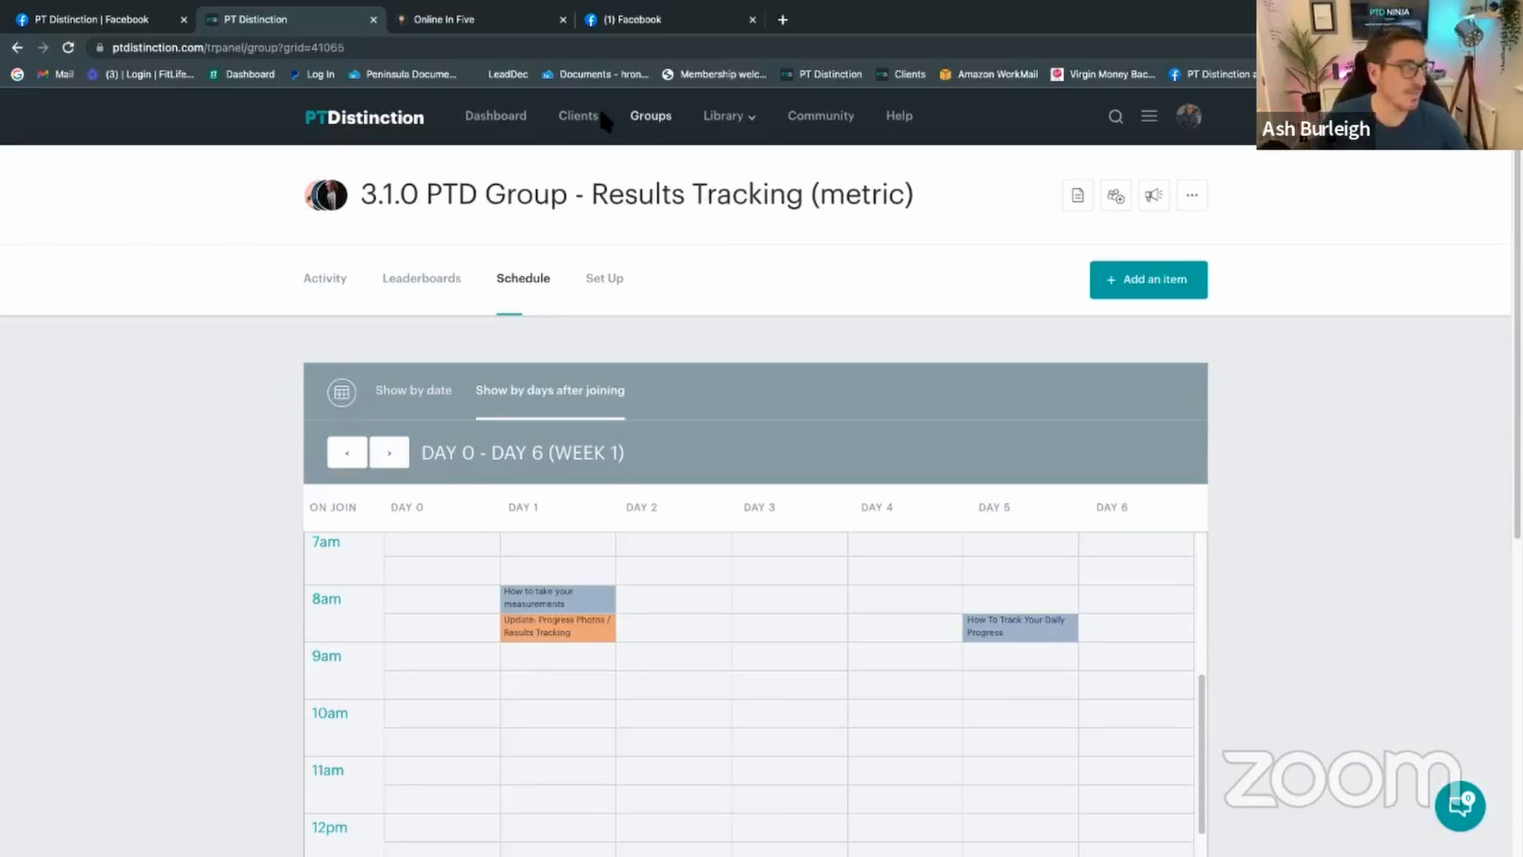
pyautogui.click(508, 123)
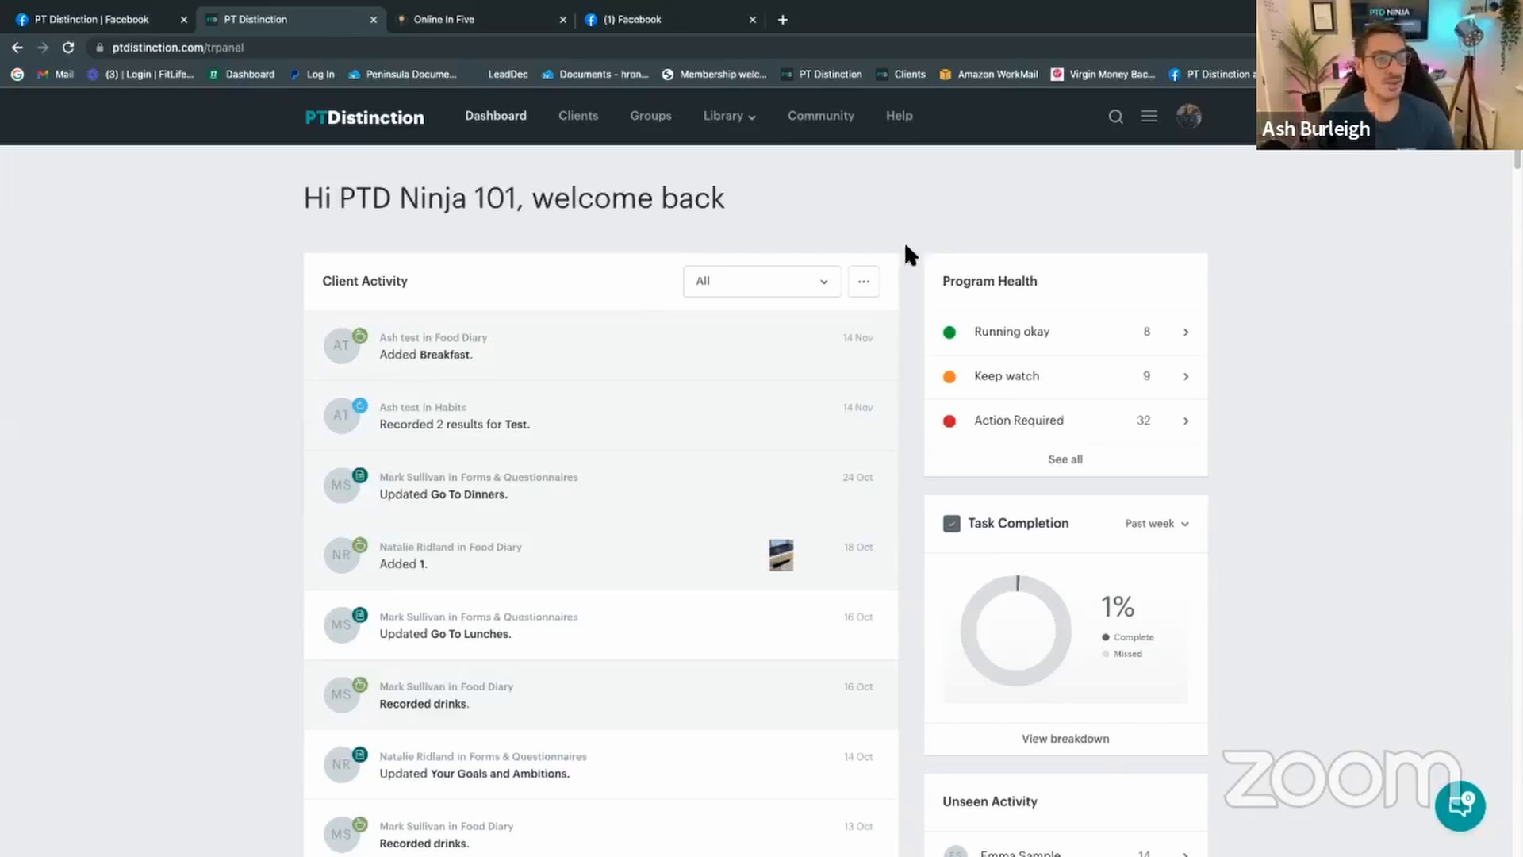
# Step: Create a new pre-made package named '0.1 hybrid onboarding' from the Pre-Made Packages list
pyautogui.click(1150, 117)
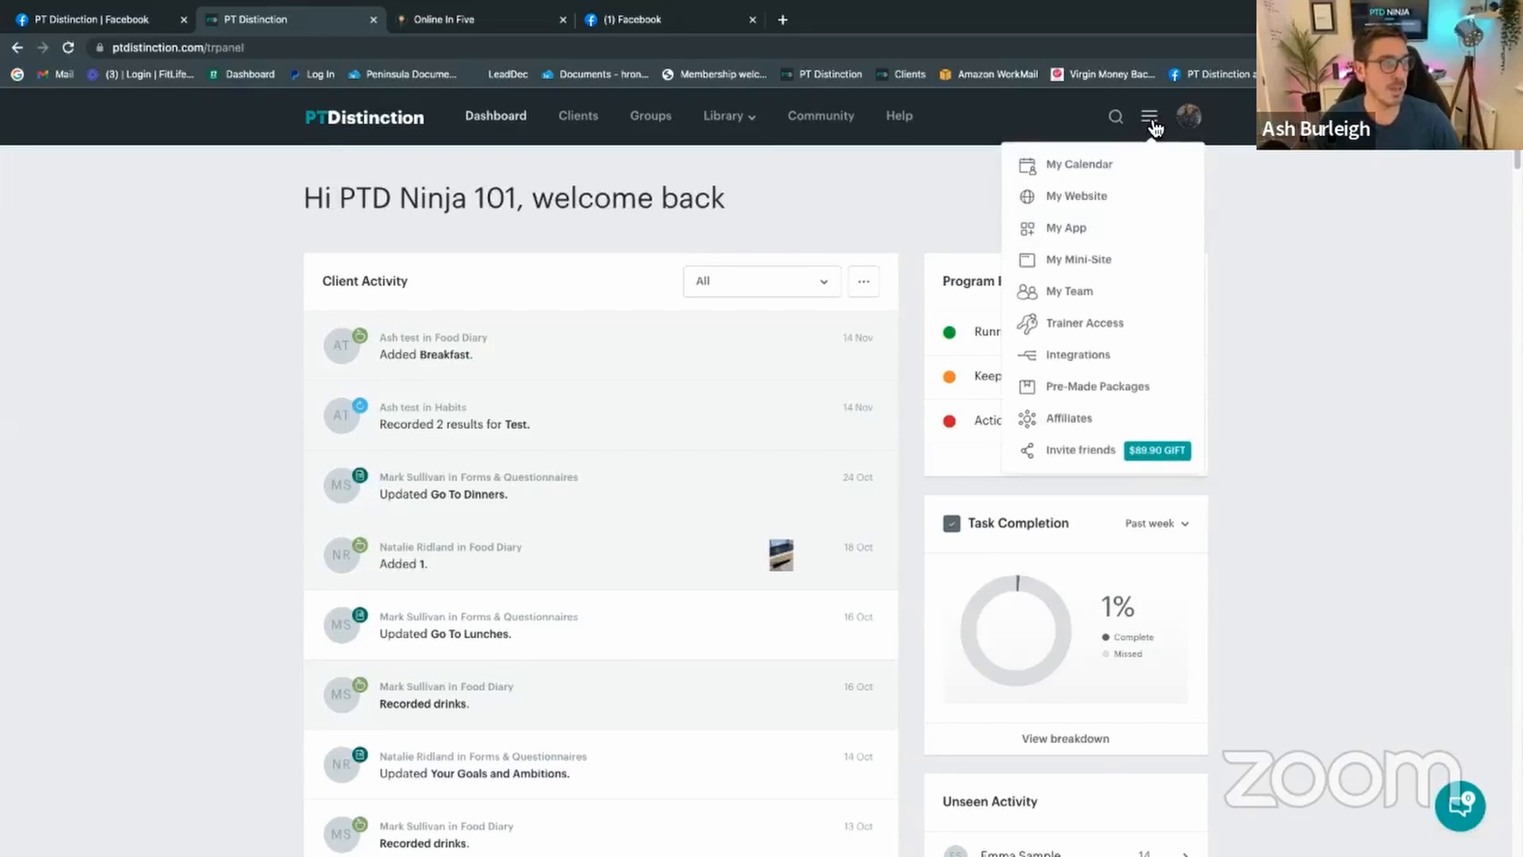
pyautogui.click(1137, 389)
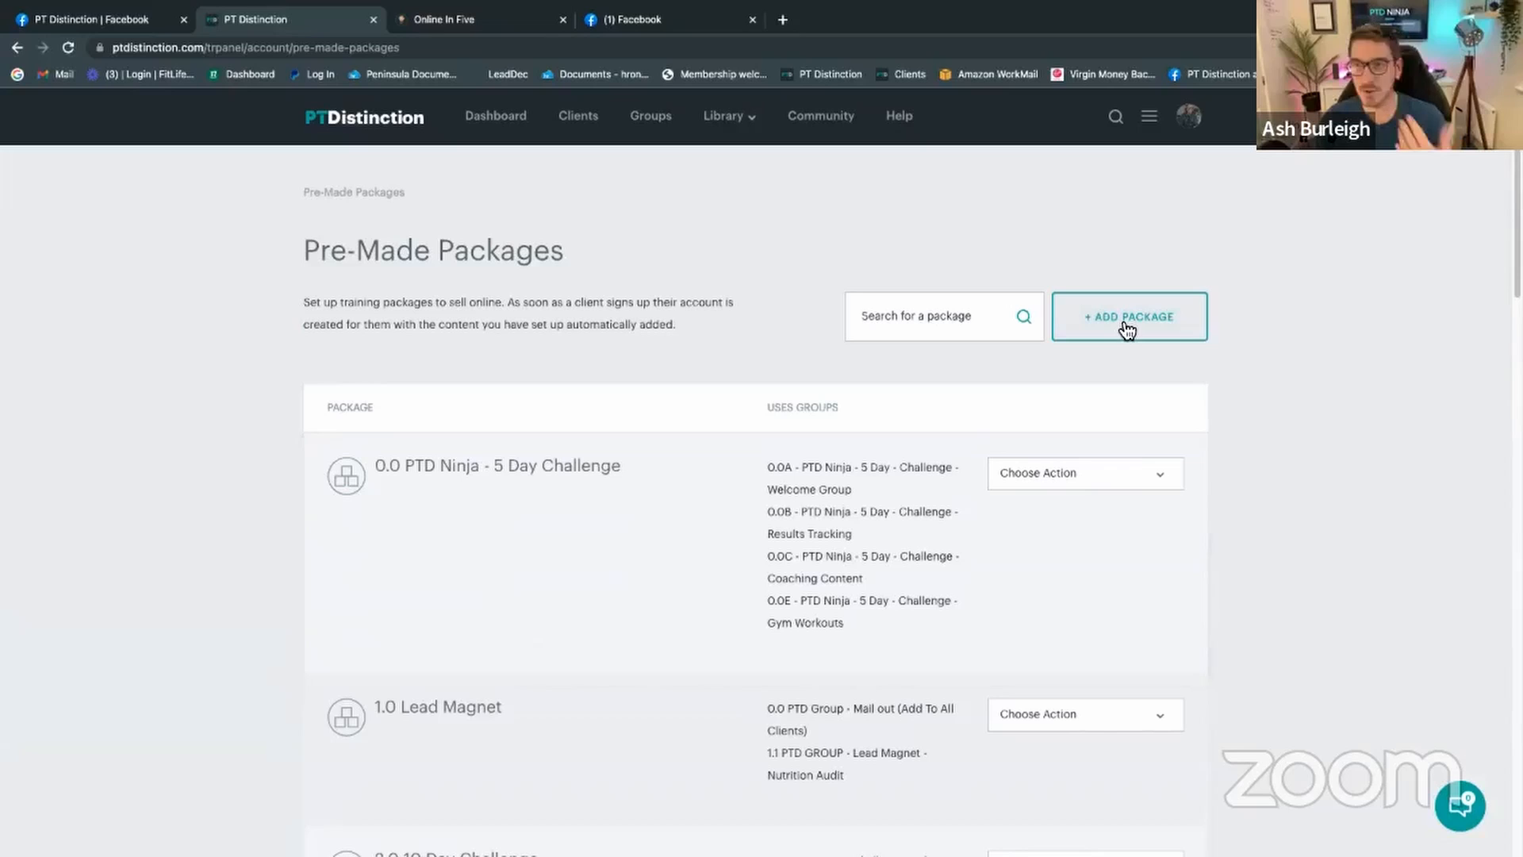
pyautogui.click(1127, 327)
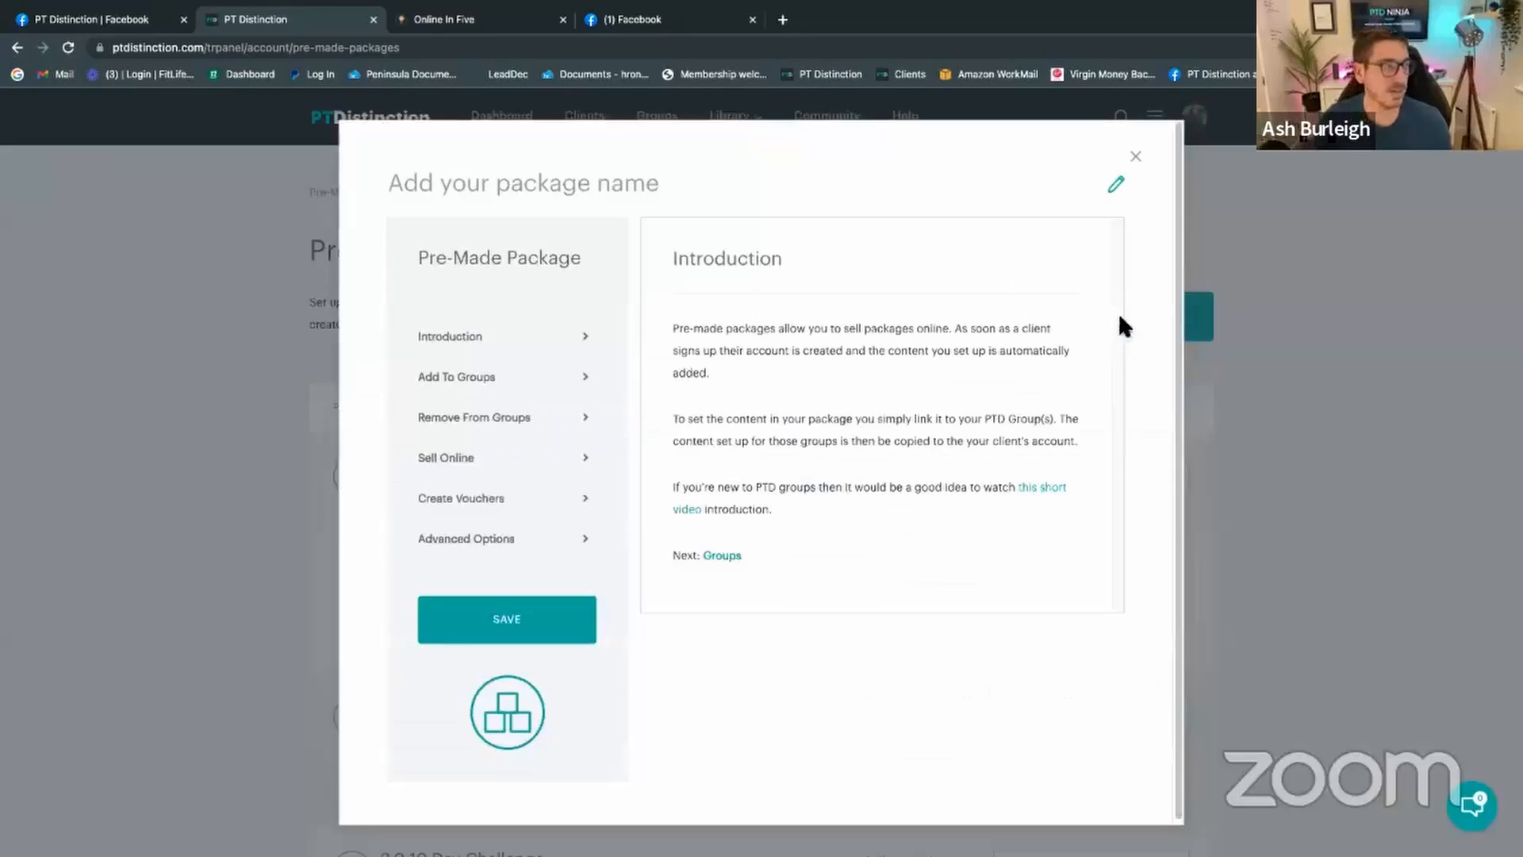
pyautogui.click(607, 172)
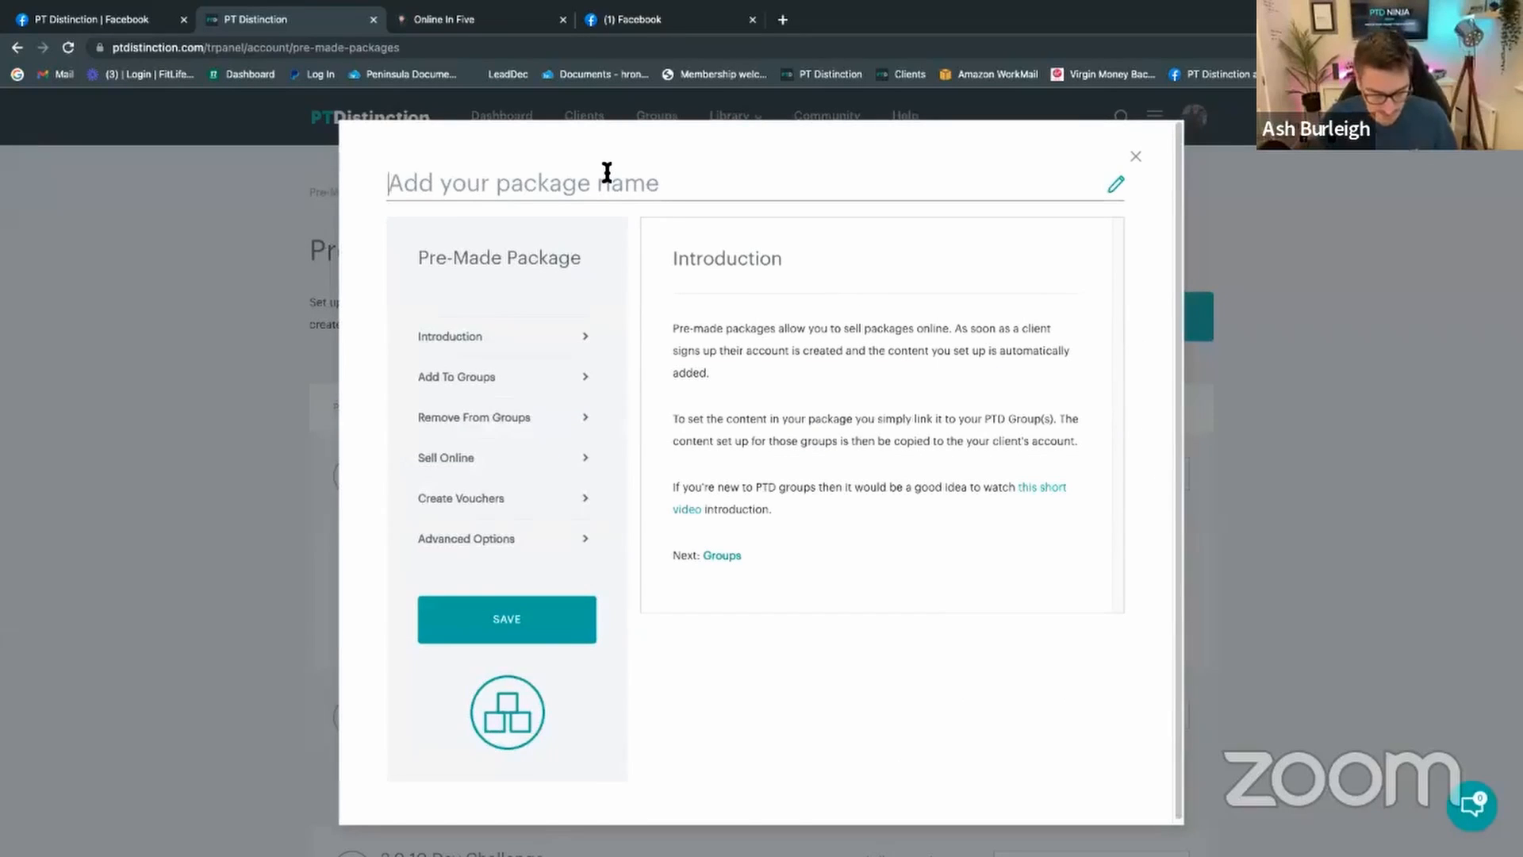
pyautogui.write('0.1 hybr')
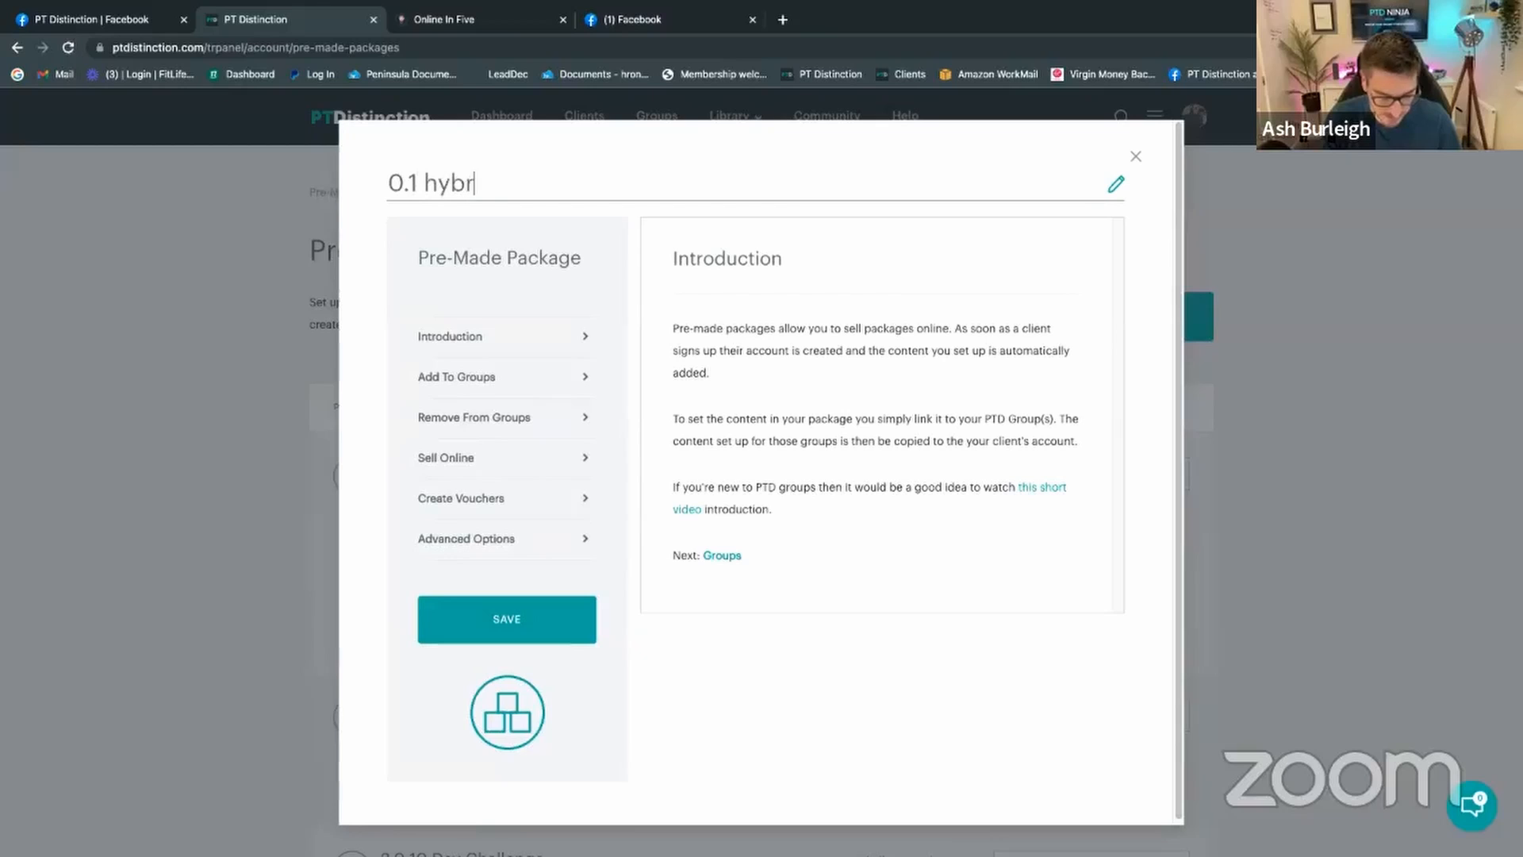
pyautogui.write('id o')
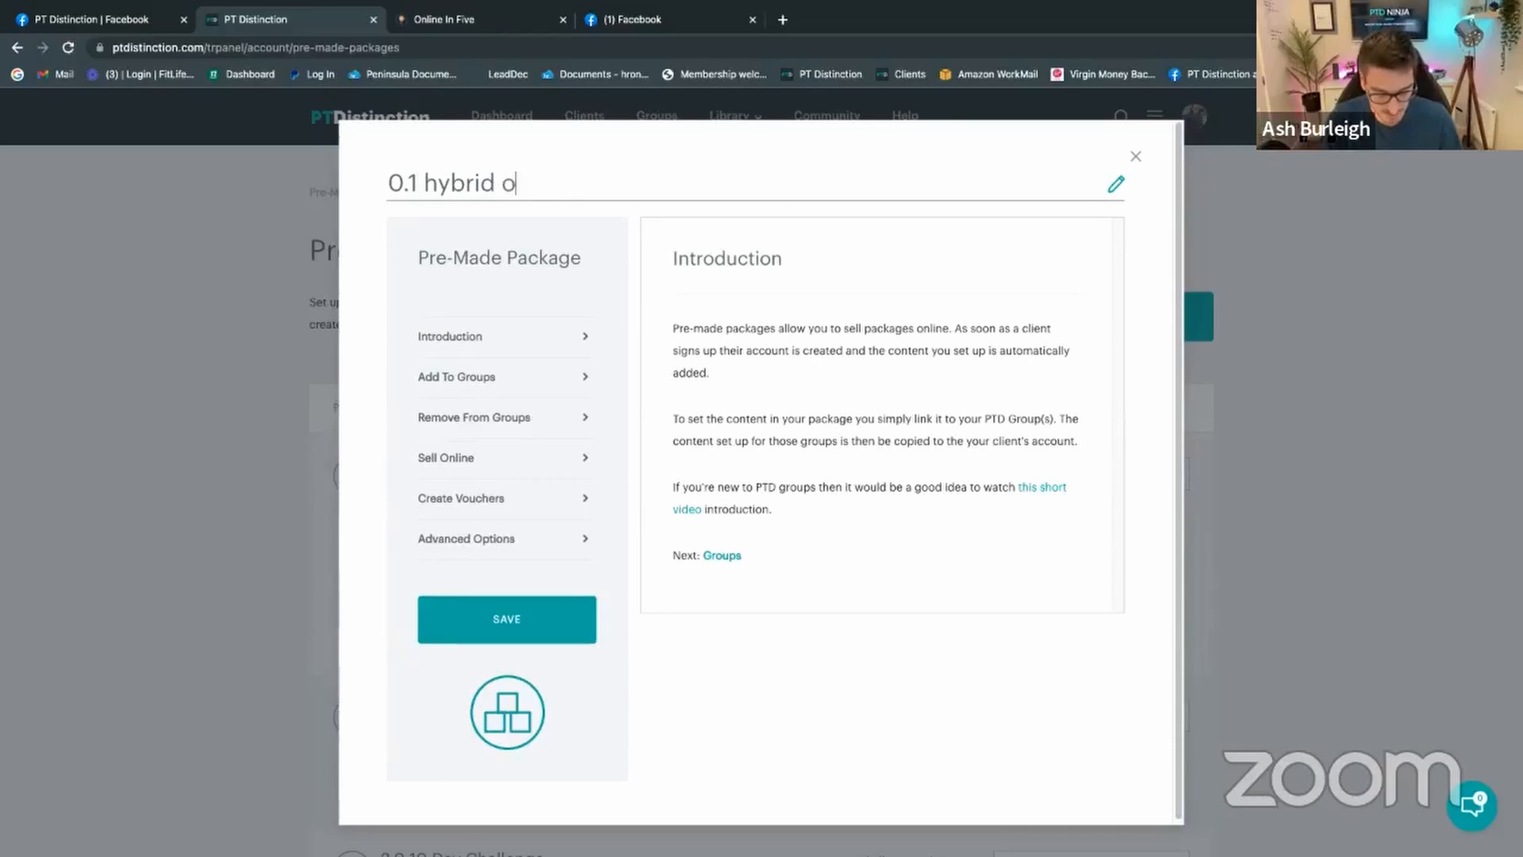
pyautogui.write('nboarding')
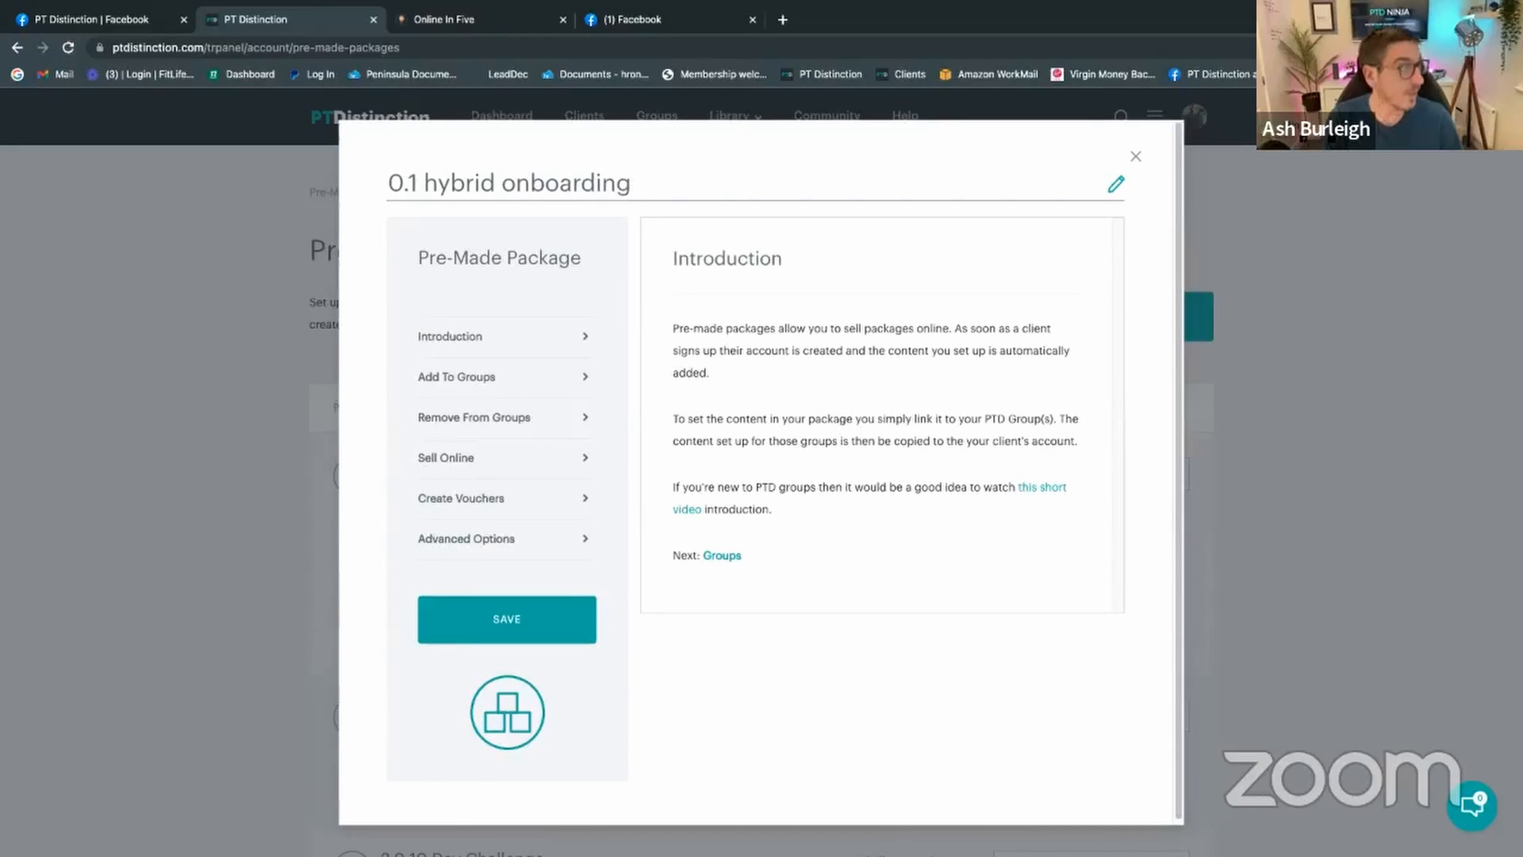
# Step: Add the PTDNinja - Hybrid Onboarding group to the package, joining buyers immediately
pyautogui.click(503, 379)
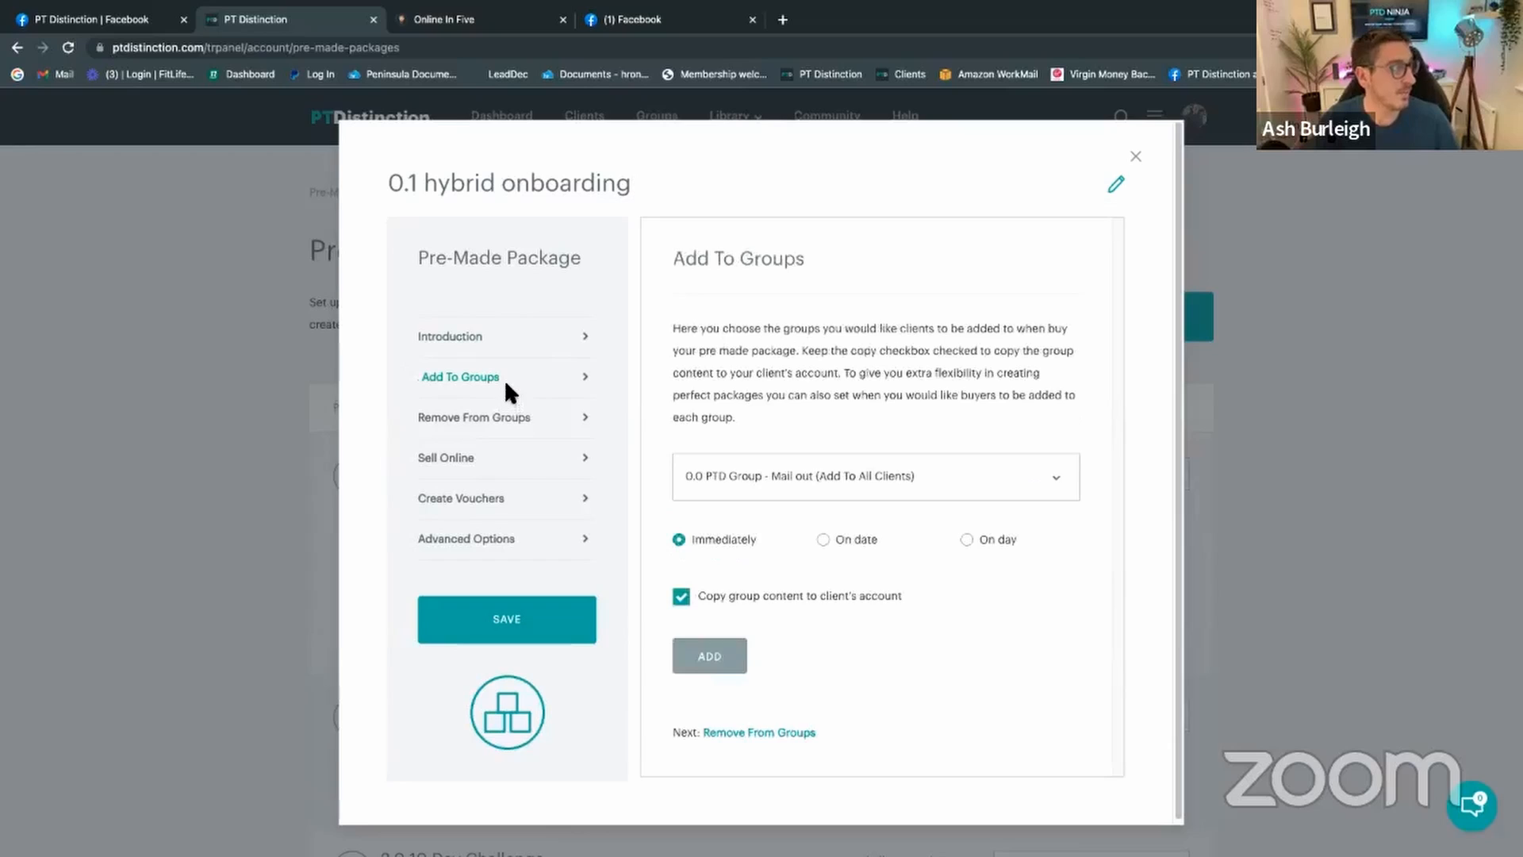
pyautogui.click(832, 476)
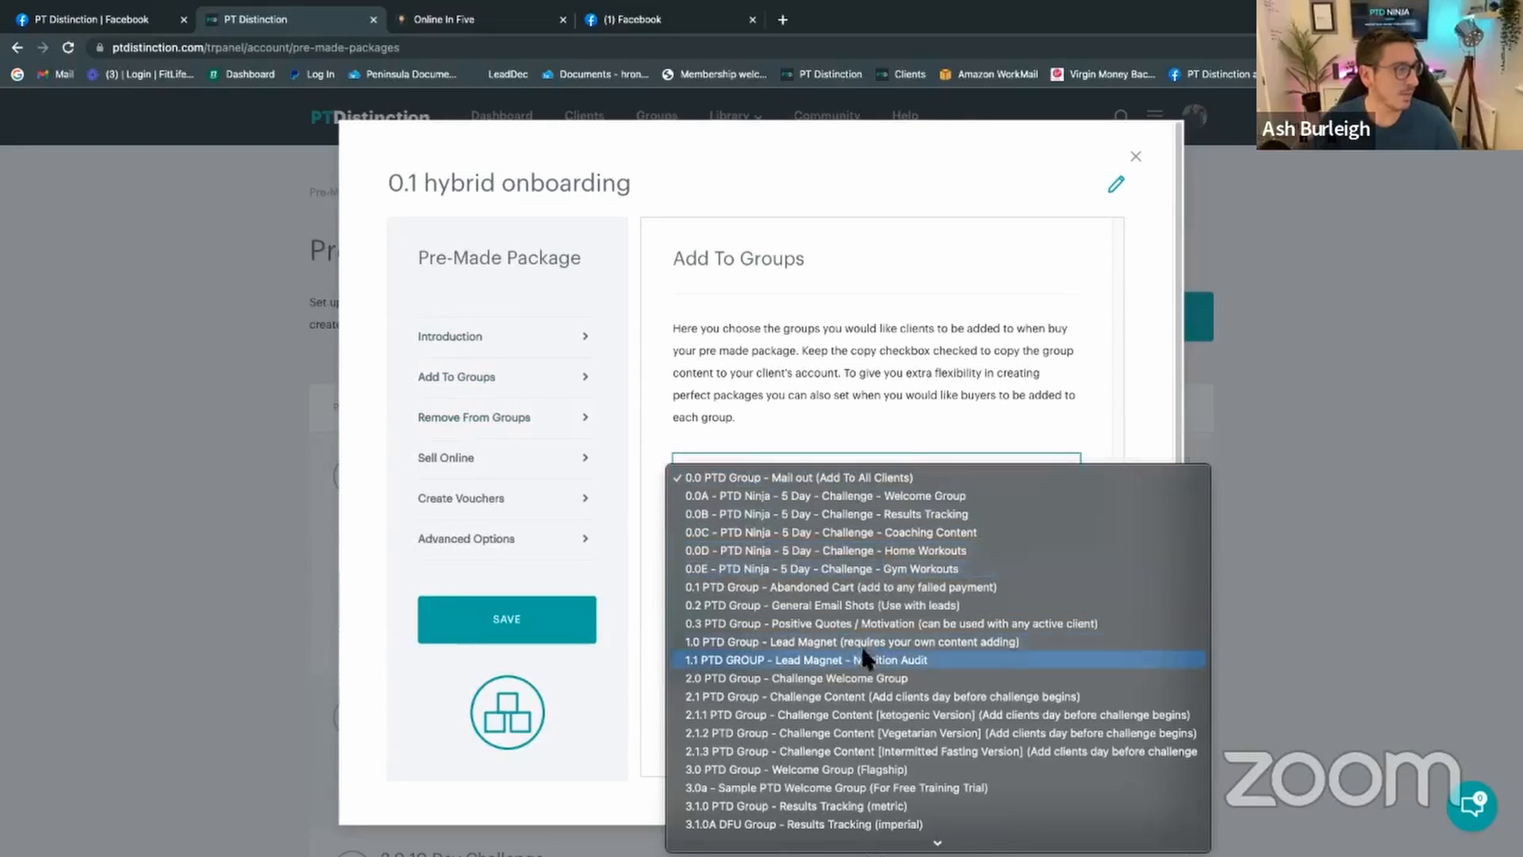
pyautogui.scroll(-2, 862, 606)
pyautogui.scroll(-15, 861, 606)
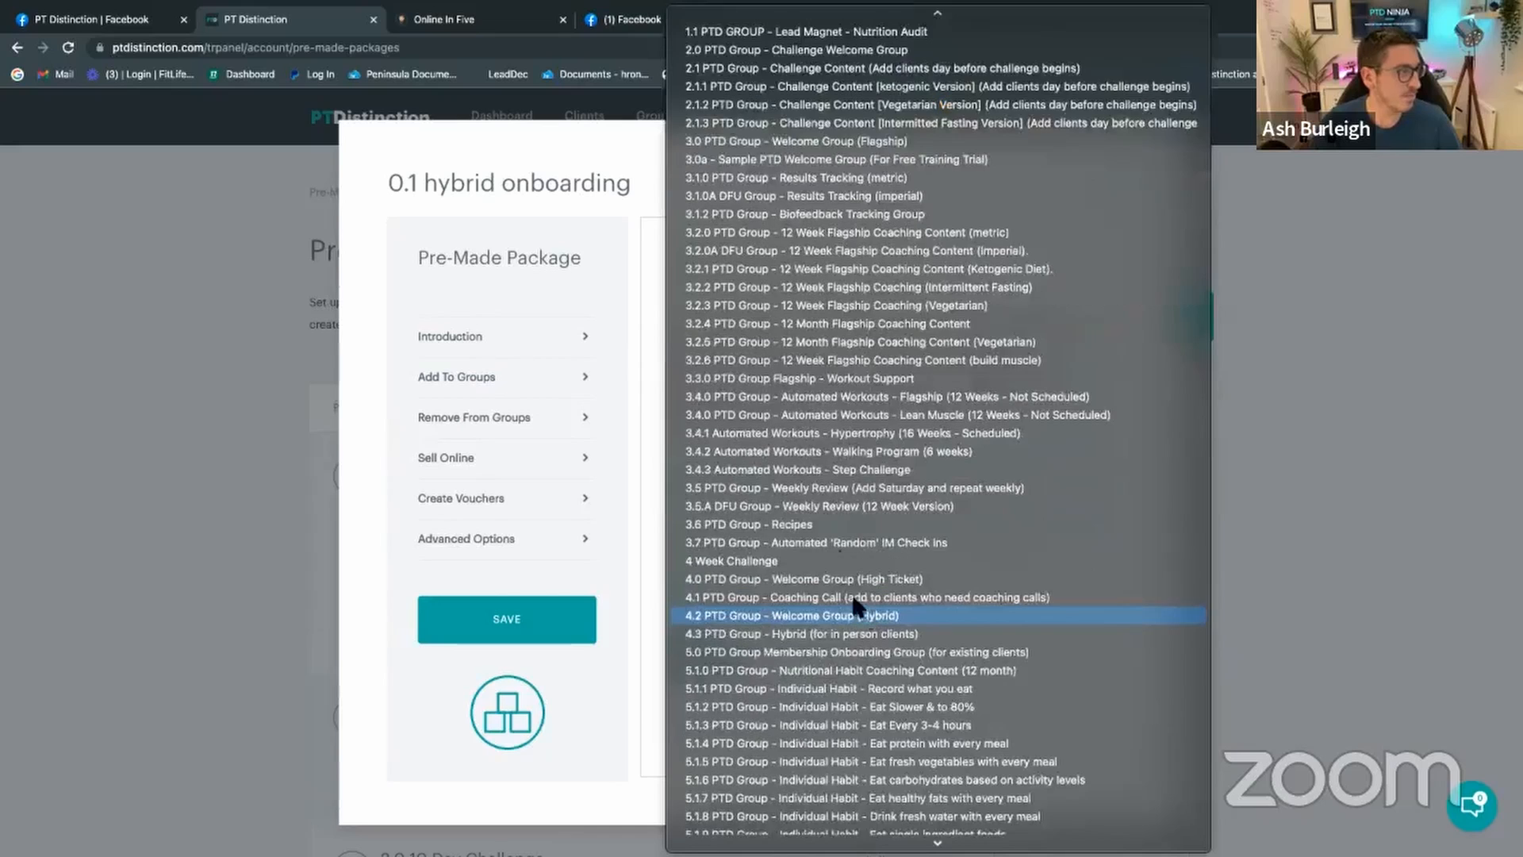
pyautogui.click(807, 546)
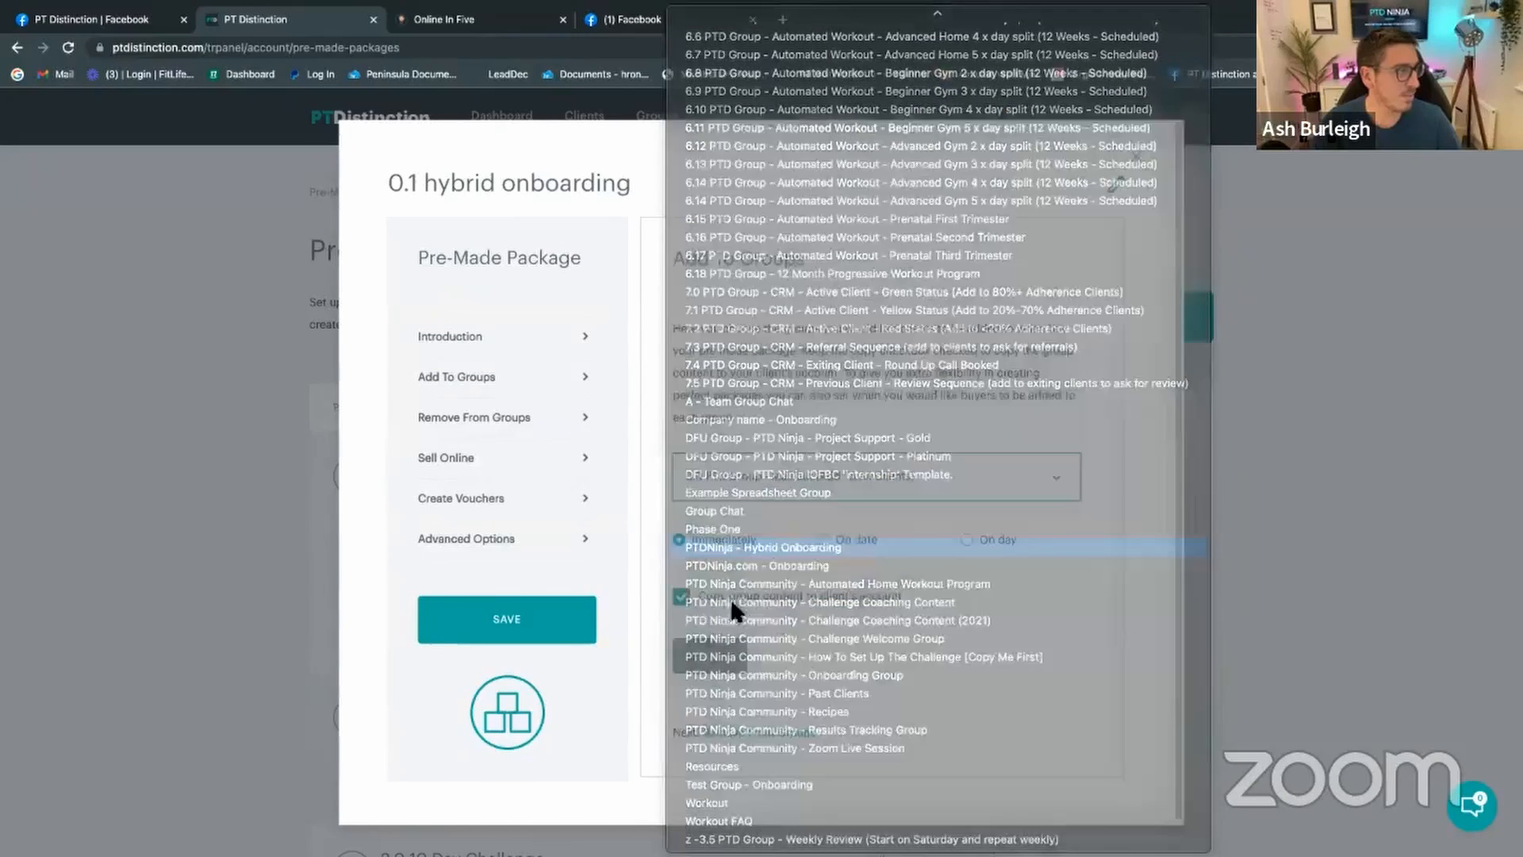
pyautogui.click(710, 655)
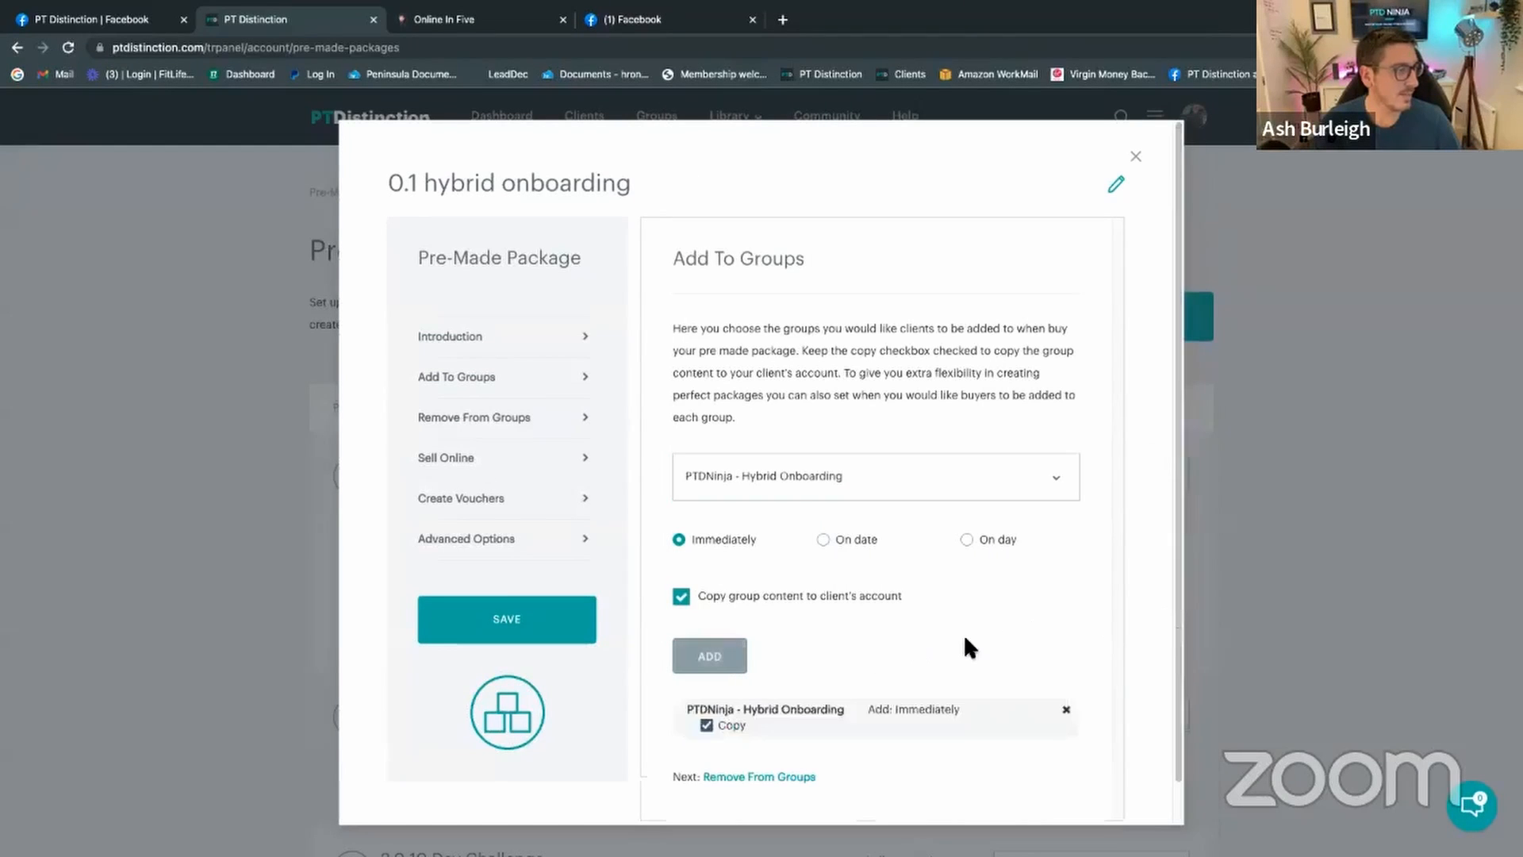
# Step: Add the 3.1.0 PTD Group - Results Tracking (metric) group to the package as well
pyautogui.click(882, 477)
pyautogui.scroll(10, 865, 506)
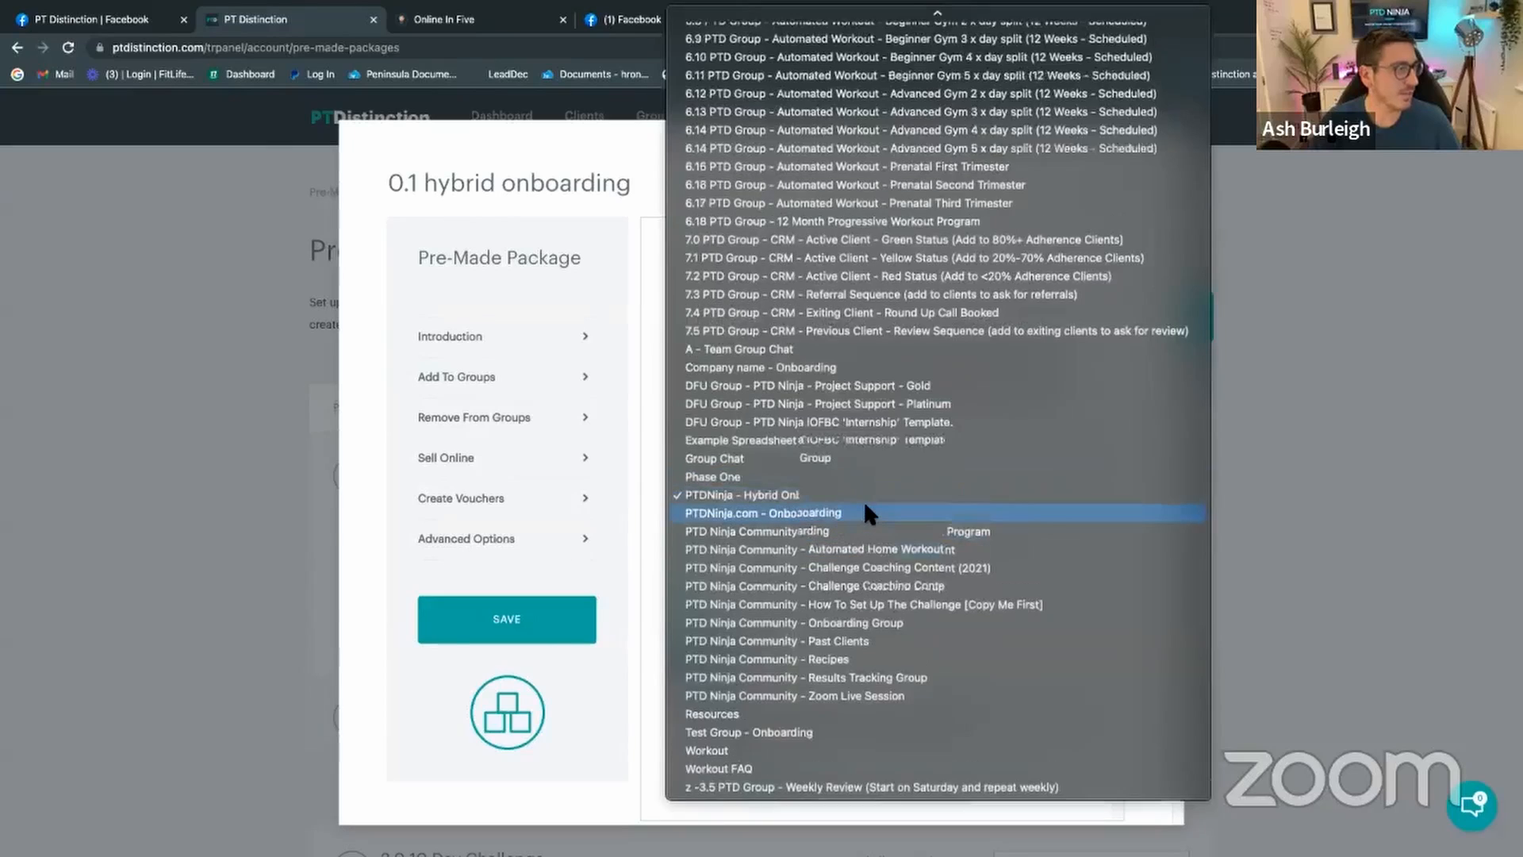
pyautogui.scroll(8, 868, 512)
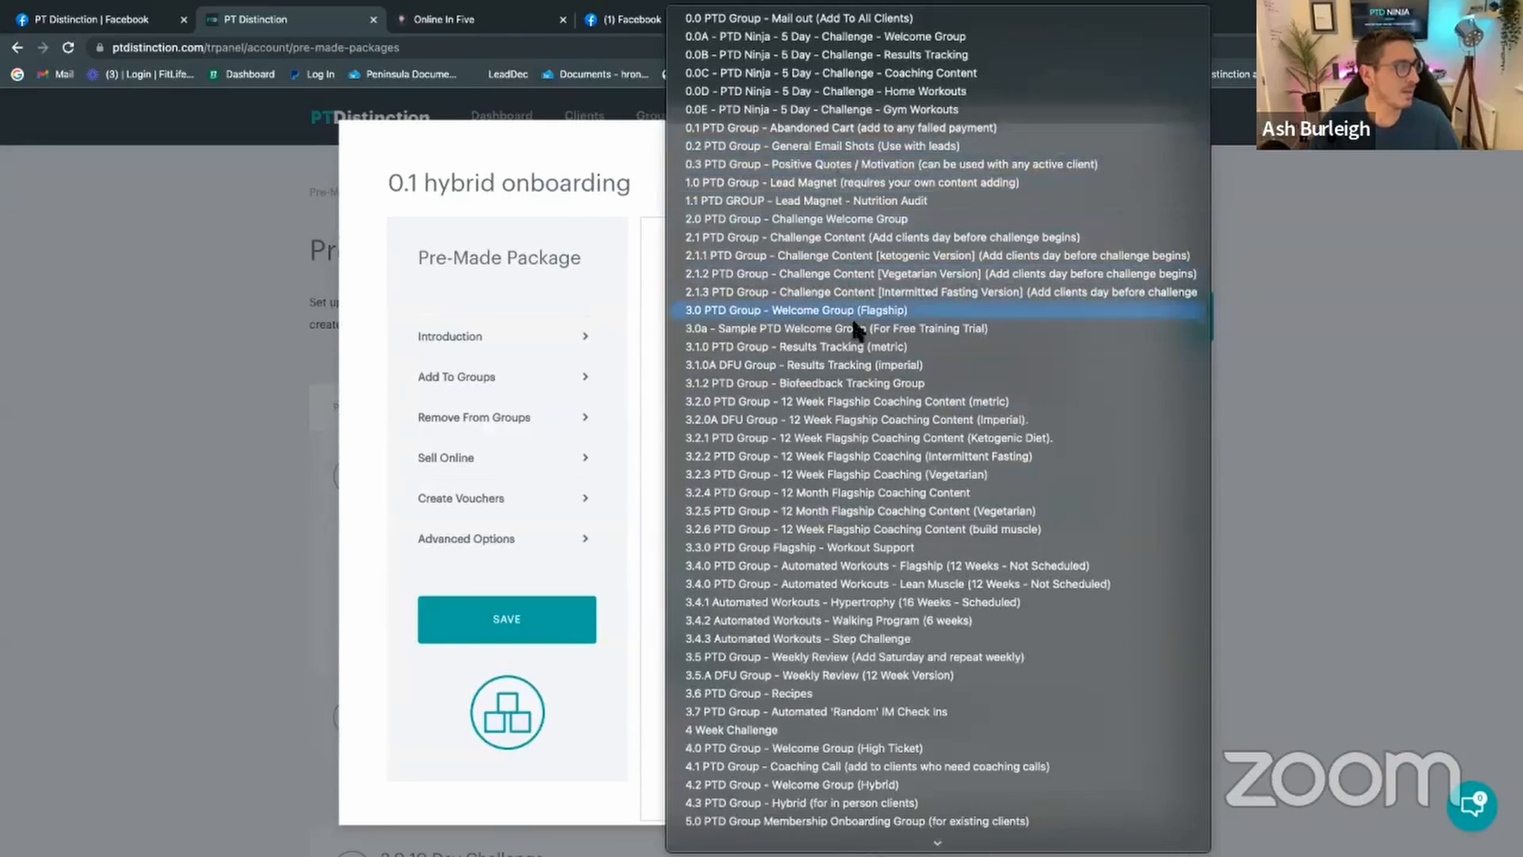
pyautogui.click(861, 347)
pyautogui.click(710, 652)
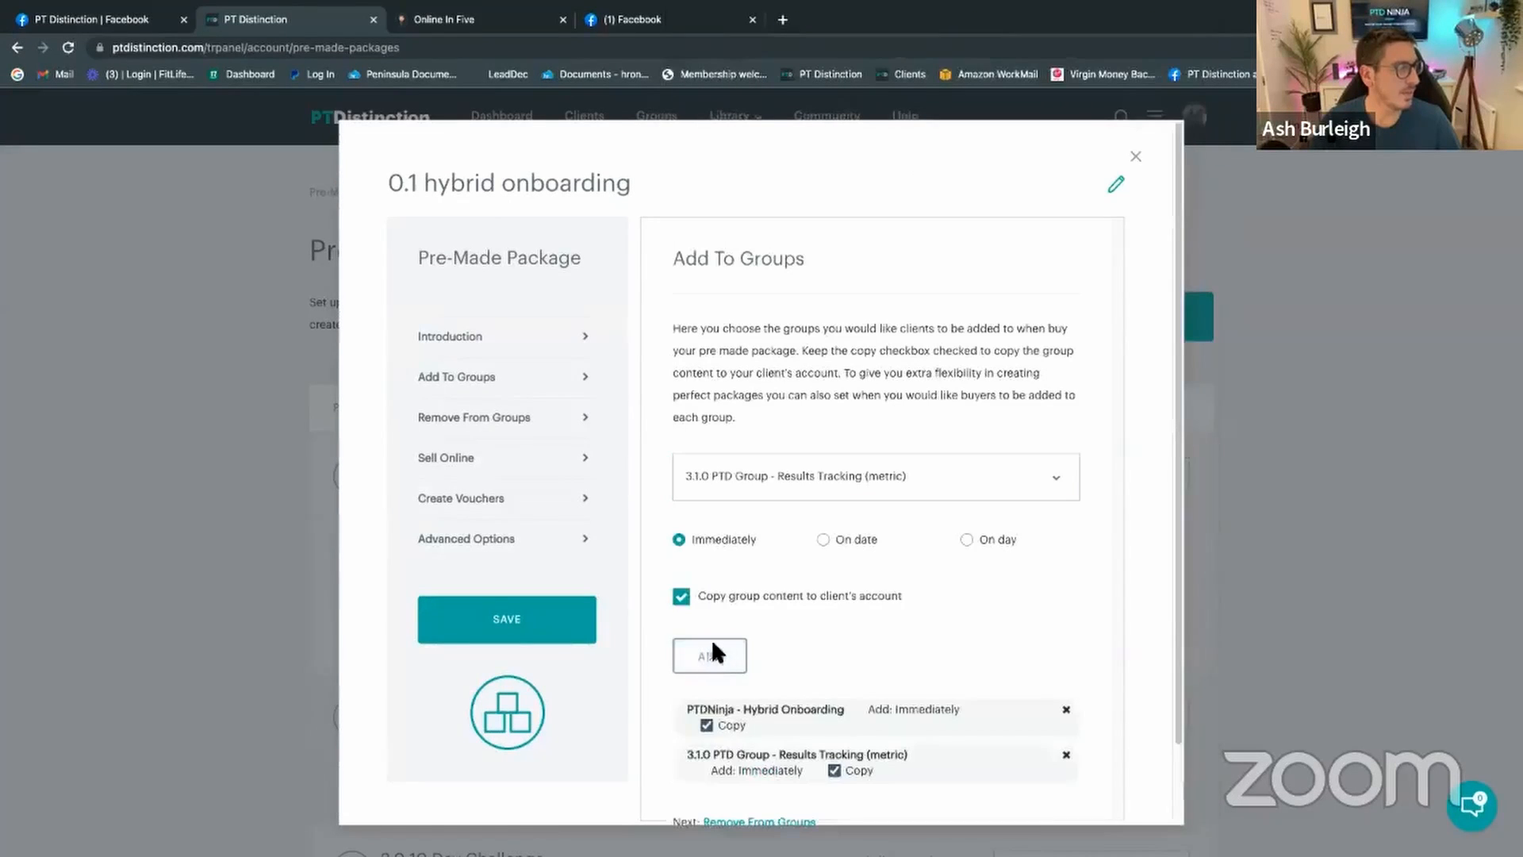
pyautogui.scroll(-1, 822, 570)
pyautogui.scroll(-1, 829, 562)
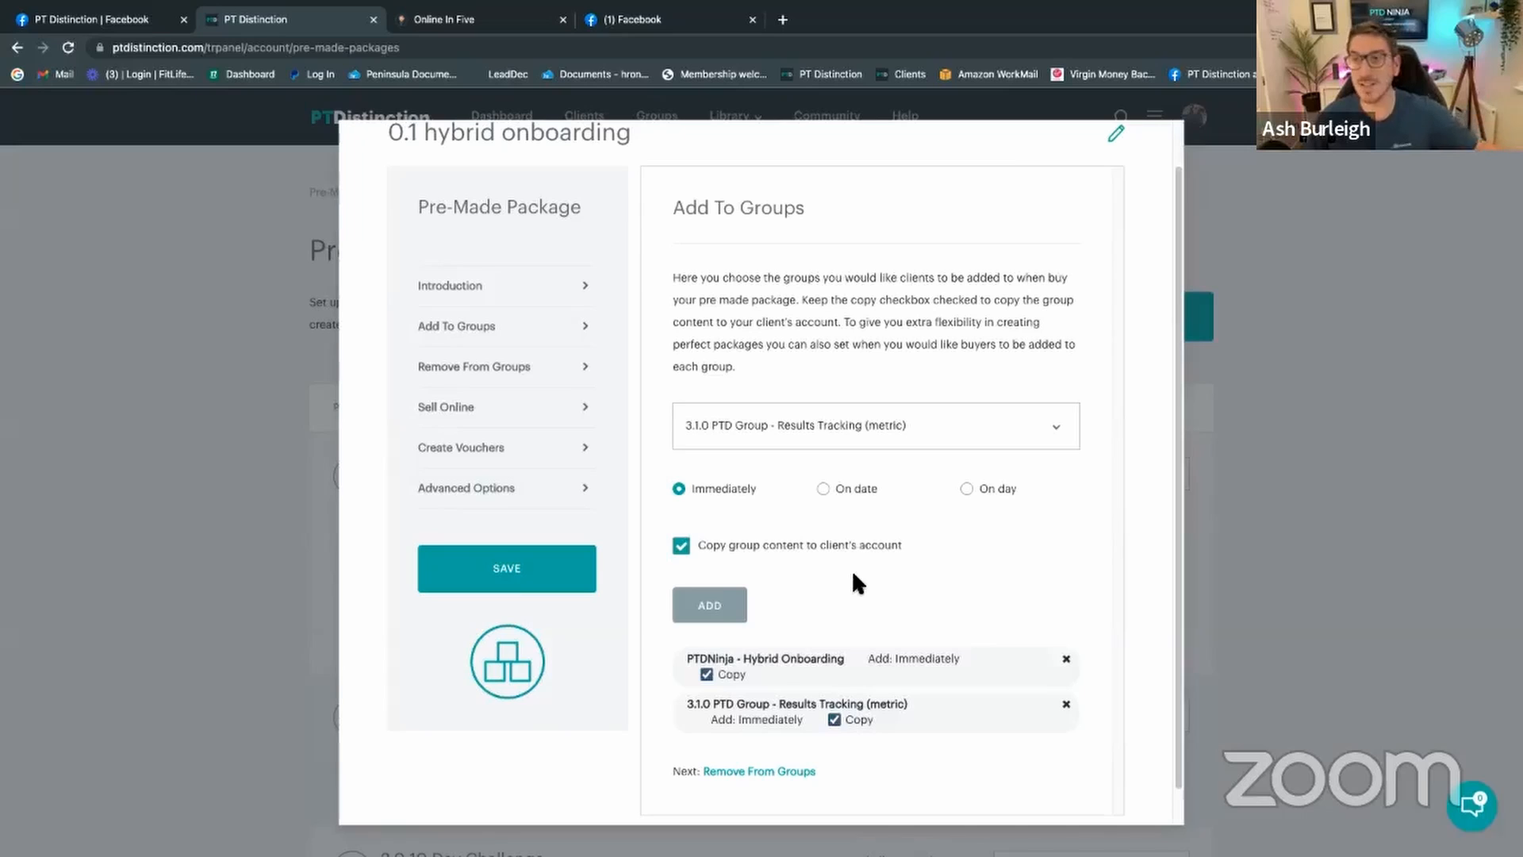
pyautogui.scroll(1, 516, 421)
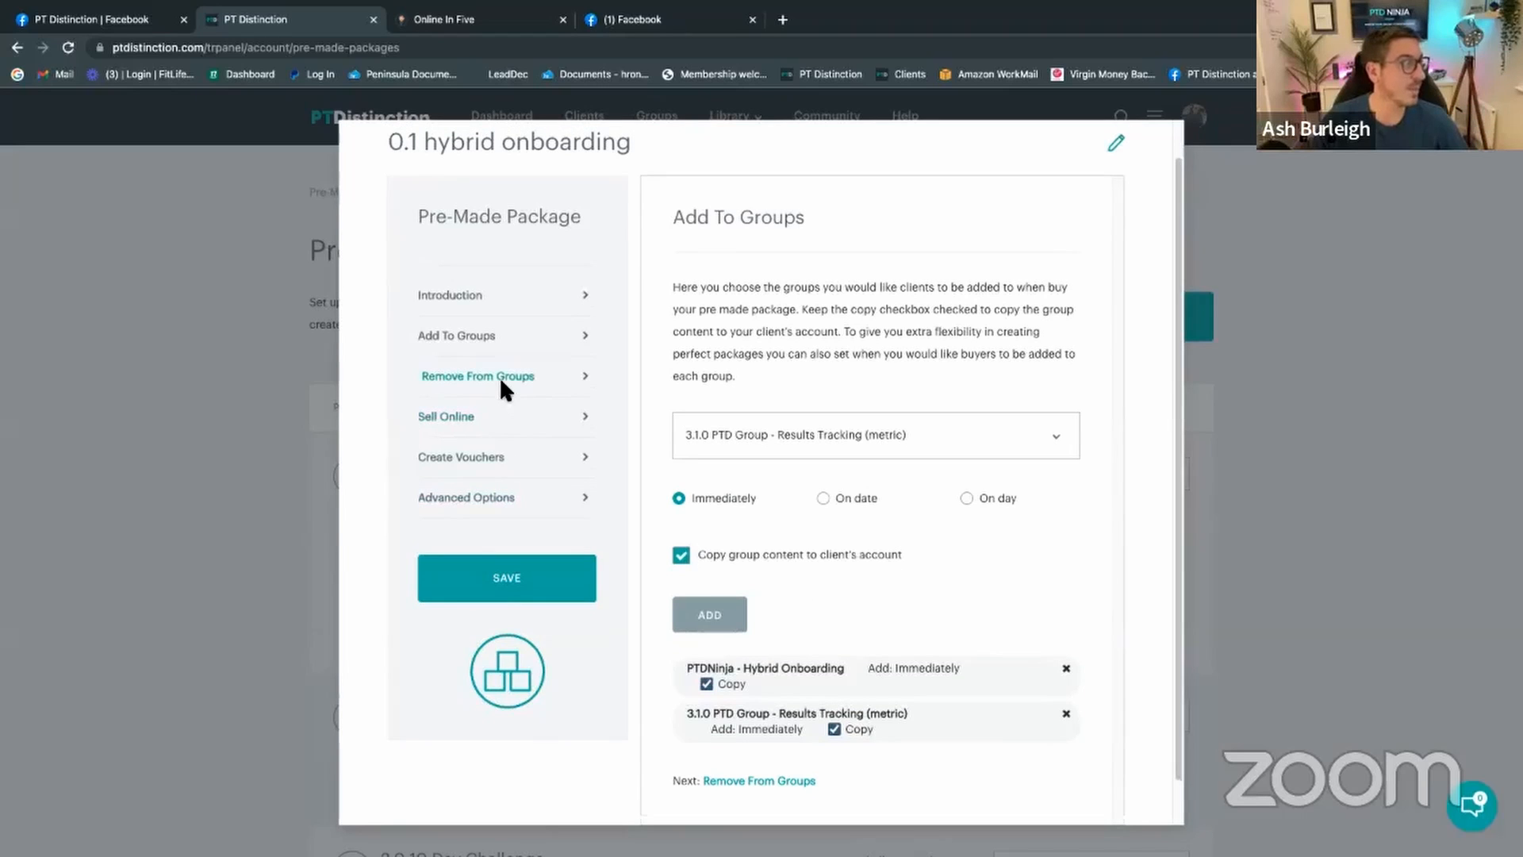
# Step: Set the package to sell online with No payment as the only sale method
pyautogui.click(500, 376)
pyautogui.click(471, 457)
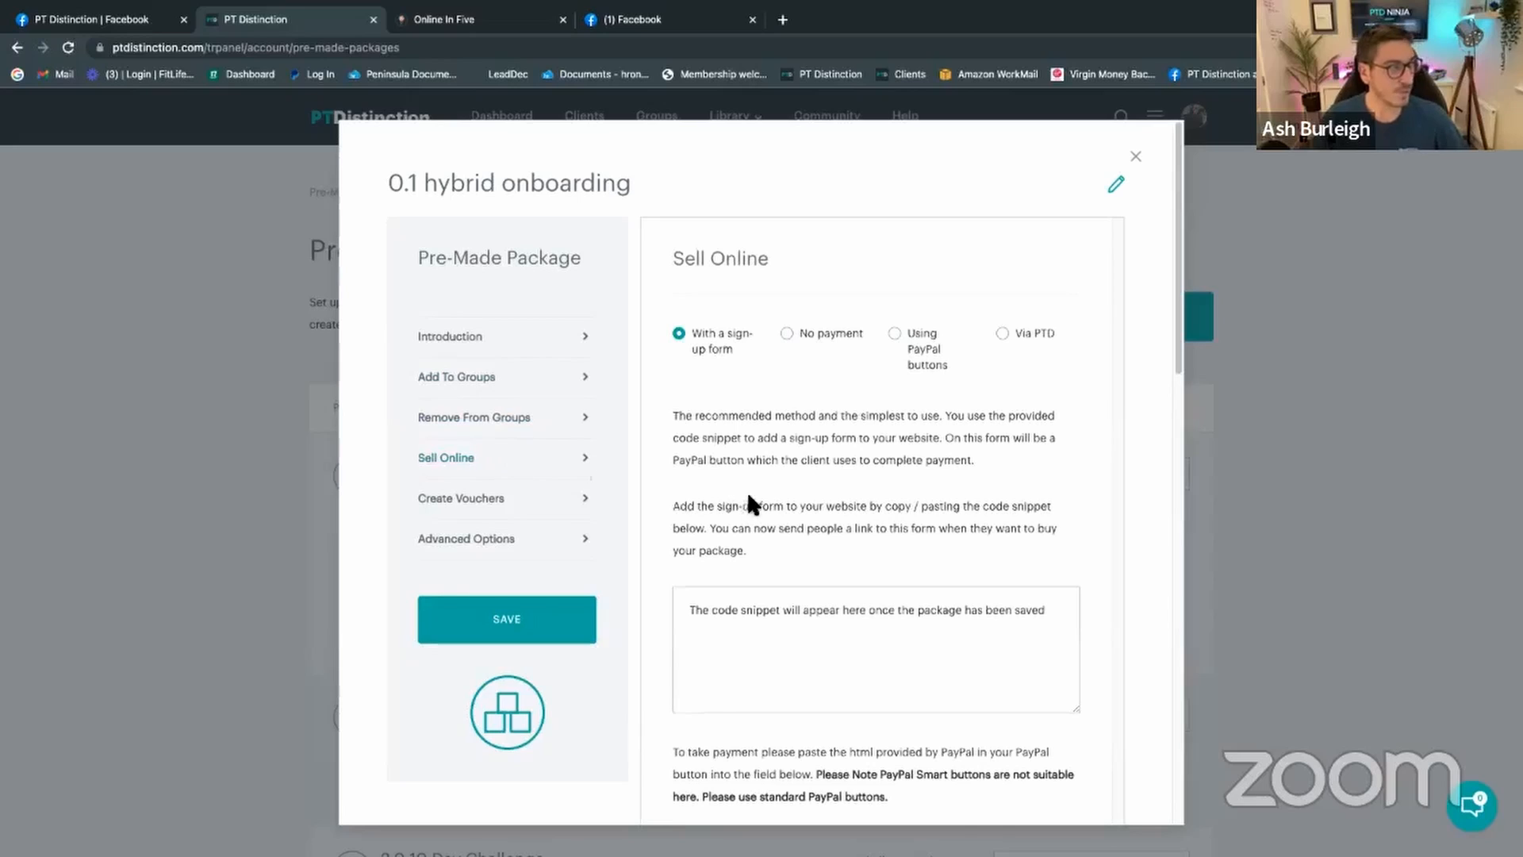
pyautogui.click(786, 338)
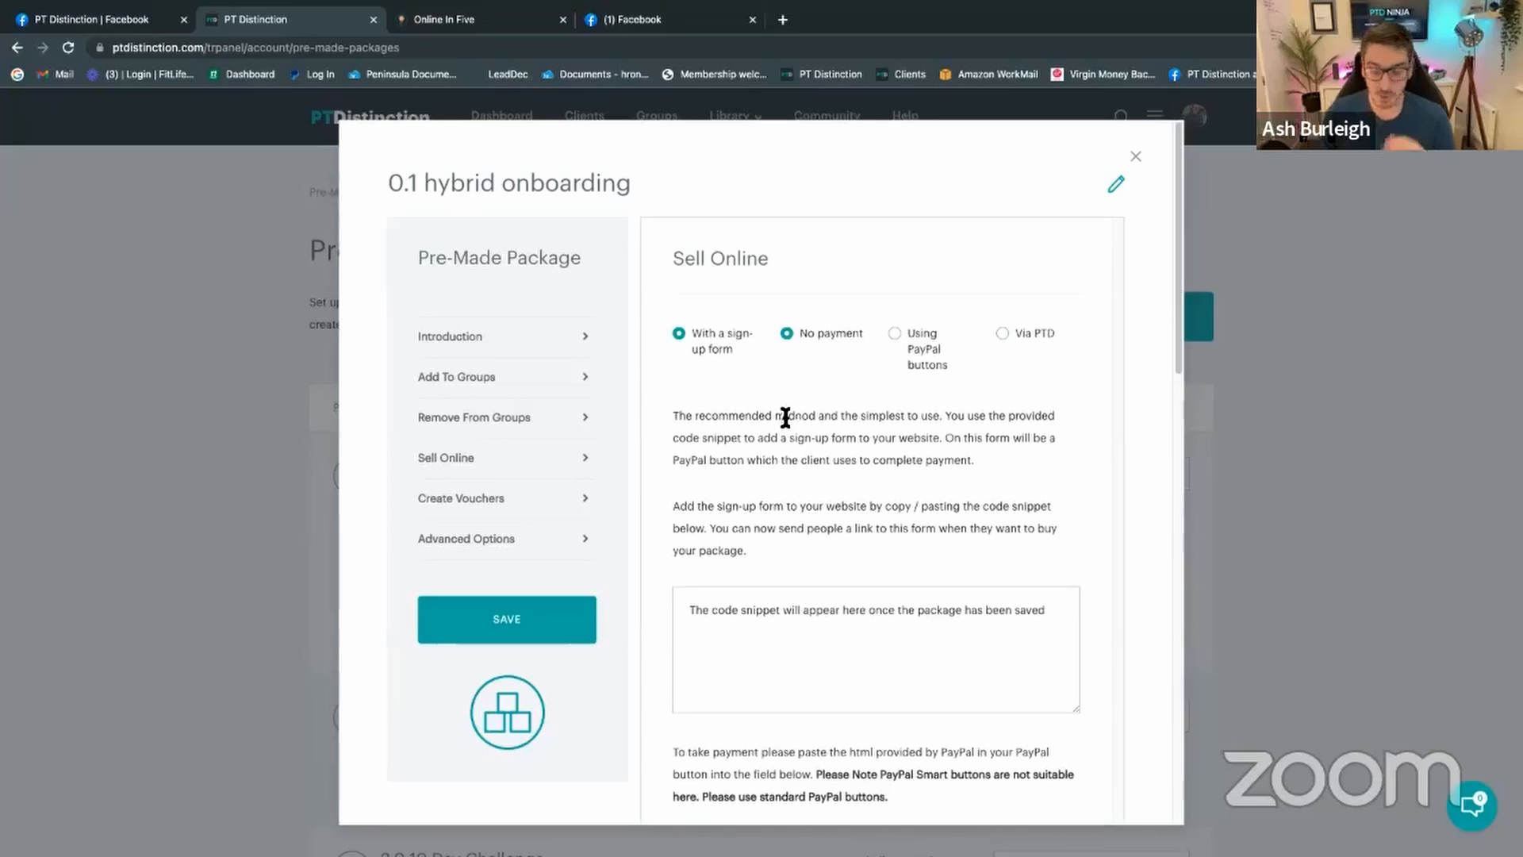
pyautogui.click(788, 333)
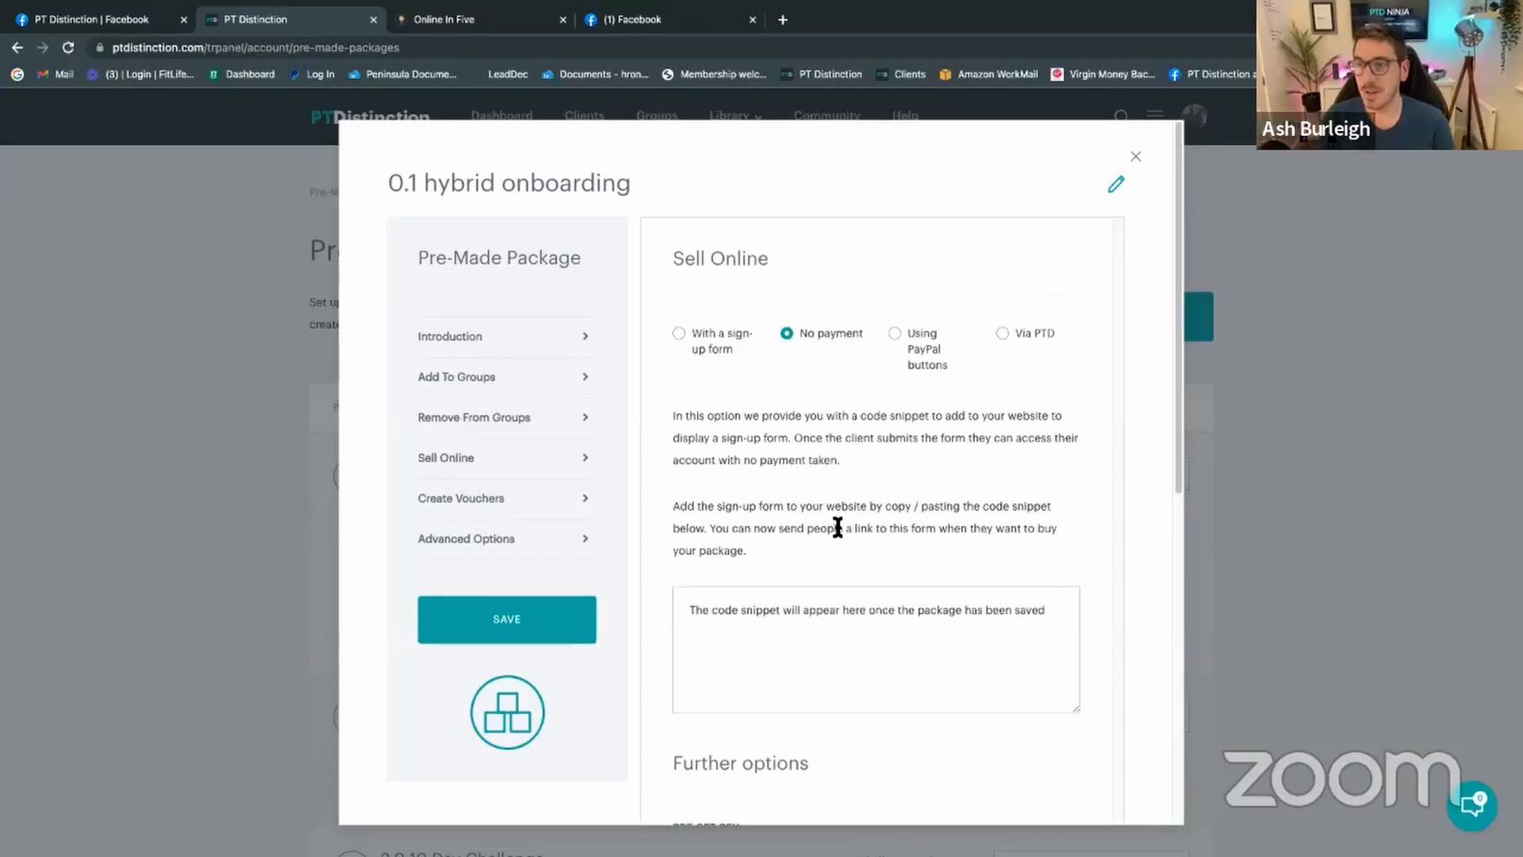
# Step: Uncheck 'Login details email enabled' under Further options
pyautogui.scroll(-5, 736, 462)
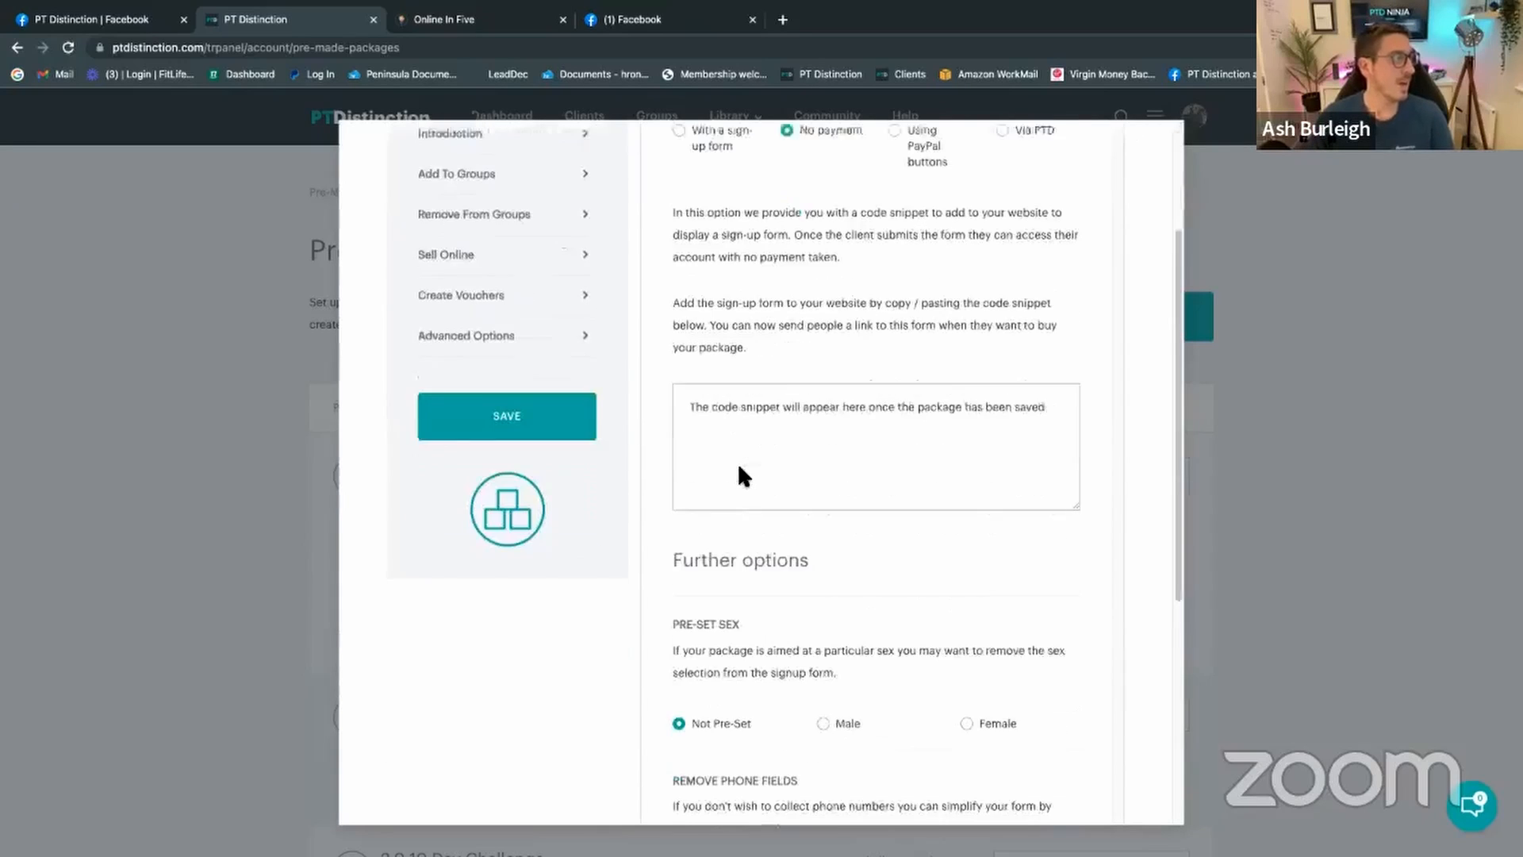
pyautogui.scroll(-3, 879, 495)
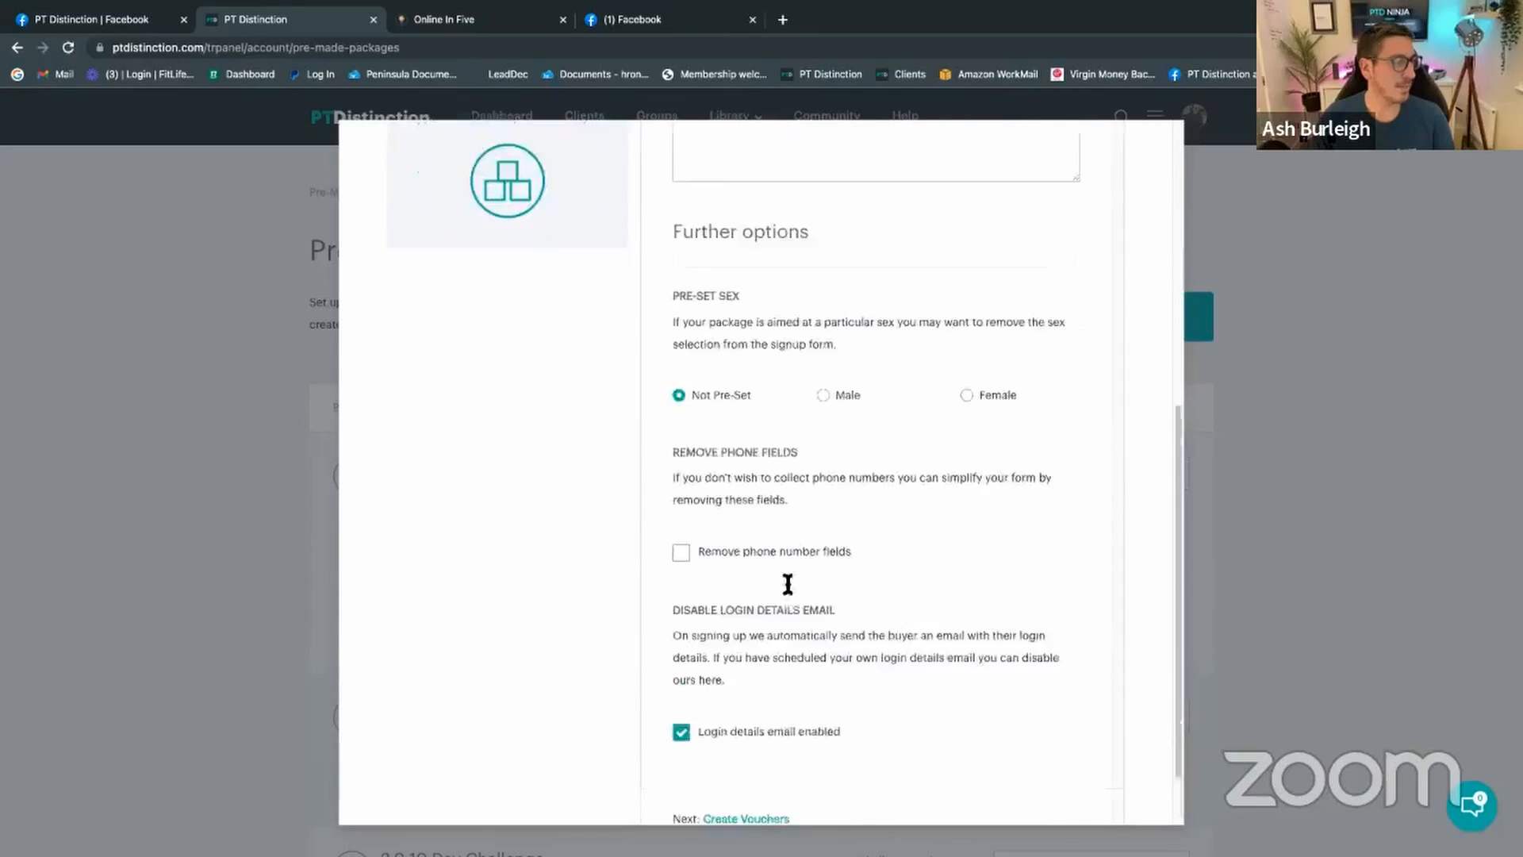
pyautogui.click(681, 660)
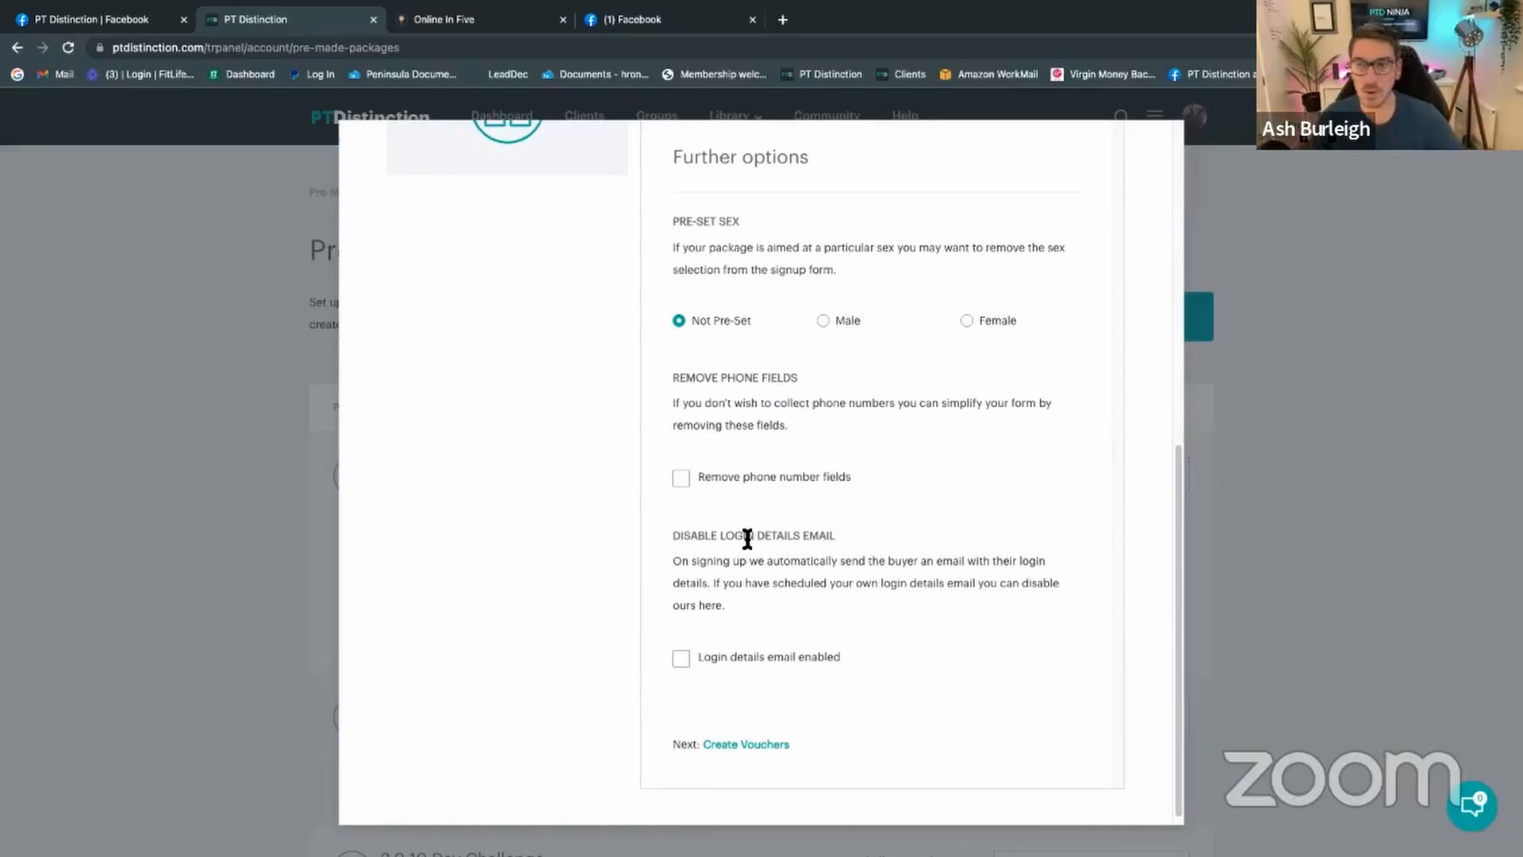
pyautogui.scroll(4, 778, 565)
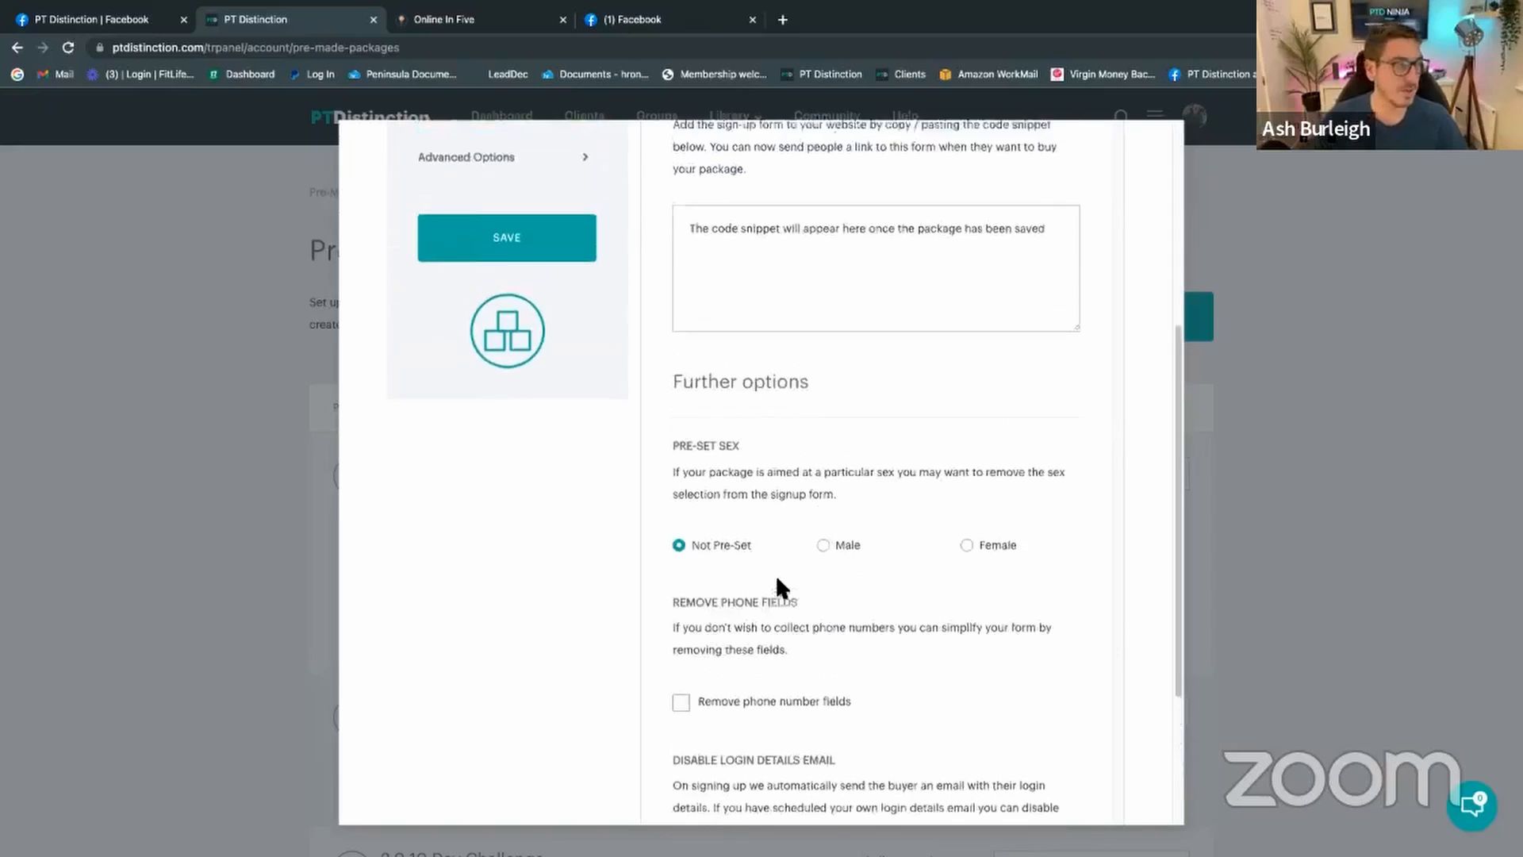
pyautogui.scroll(1, 695, 527)
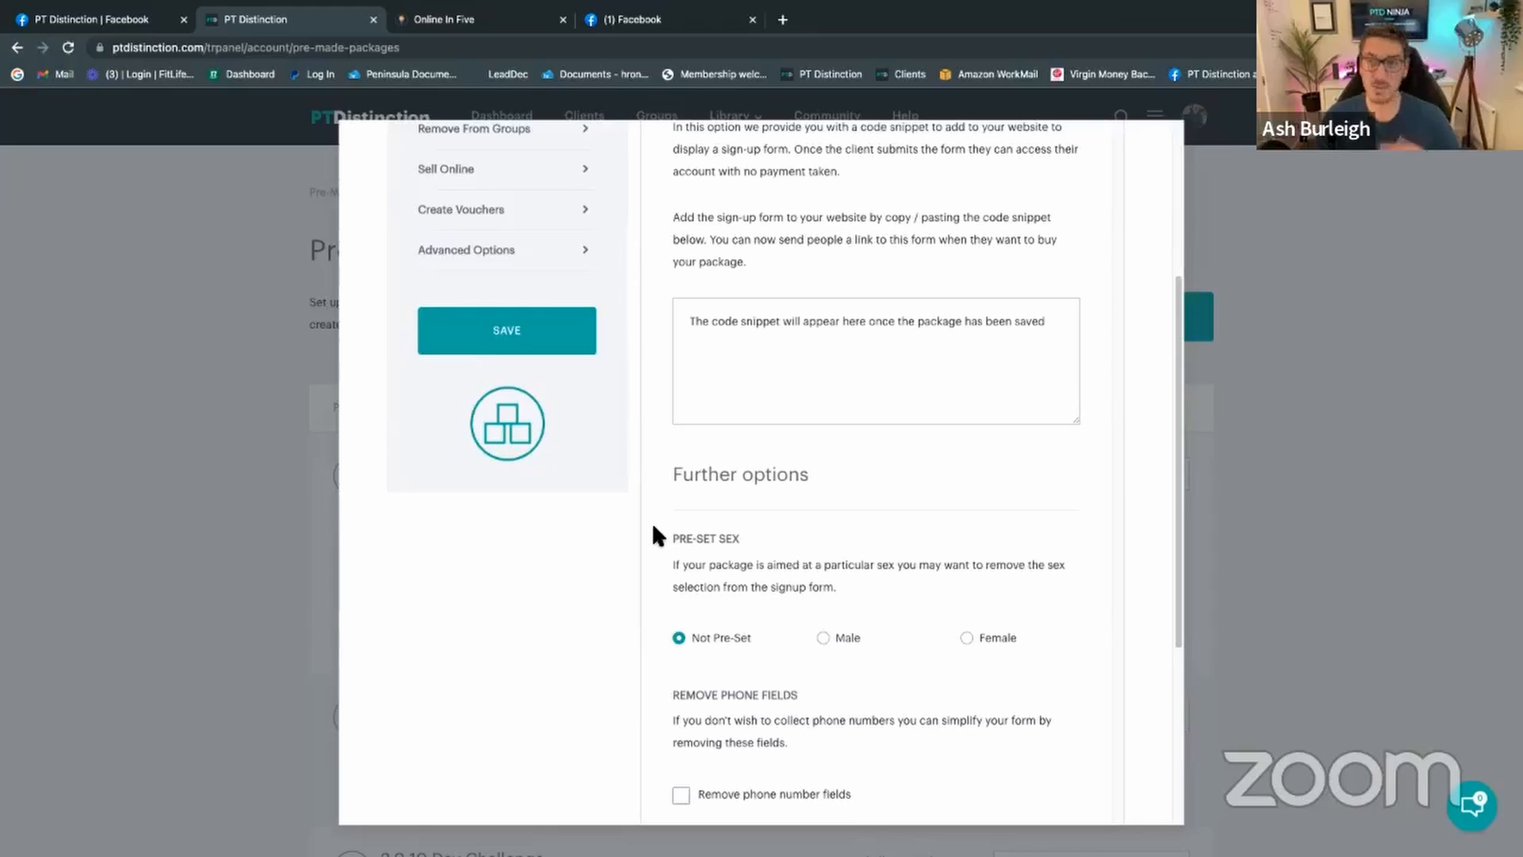
pyautogui.scroll(3, 652, 535)
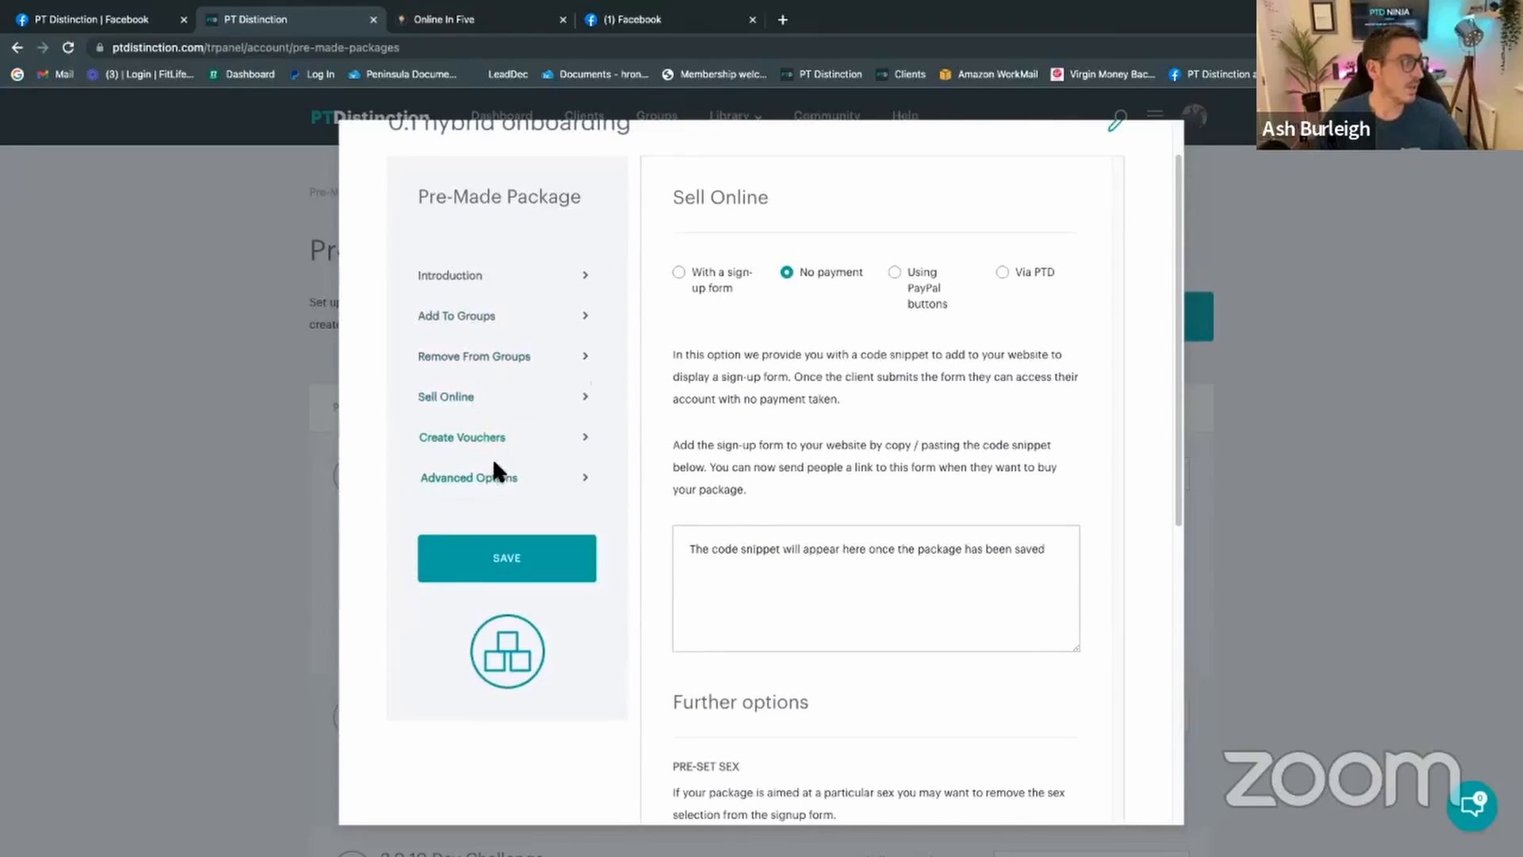
# Step: In Advanced Options, keep client accounts online until further notice instead of 14 days, and save
pyautogui.click(500, 479)
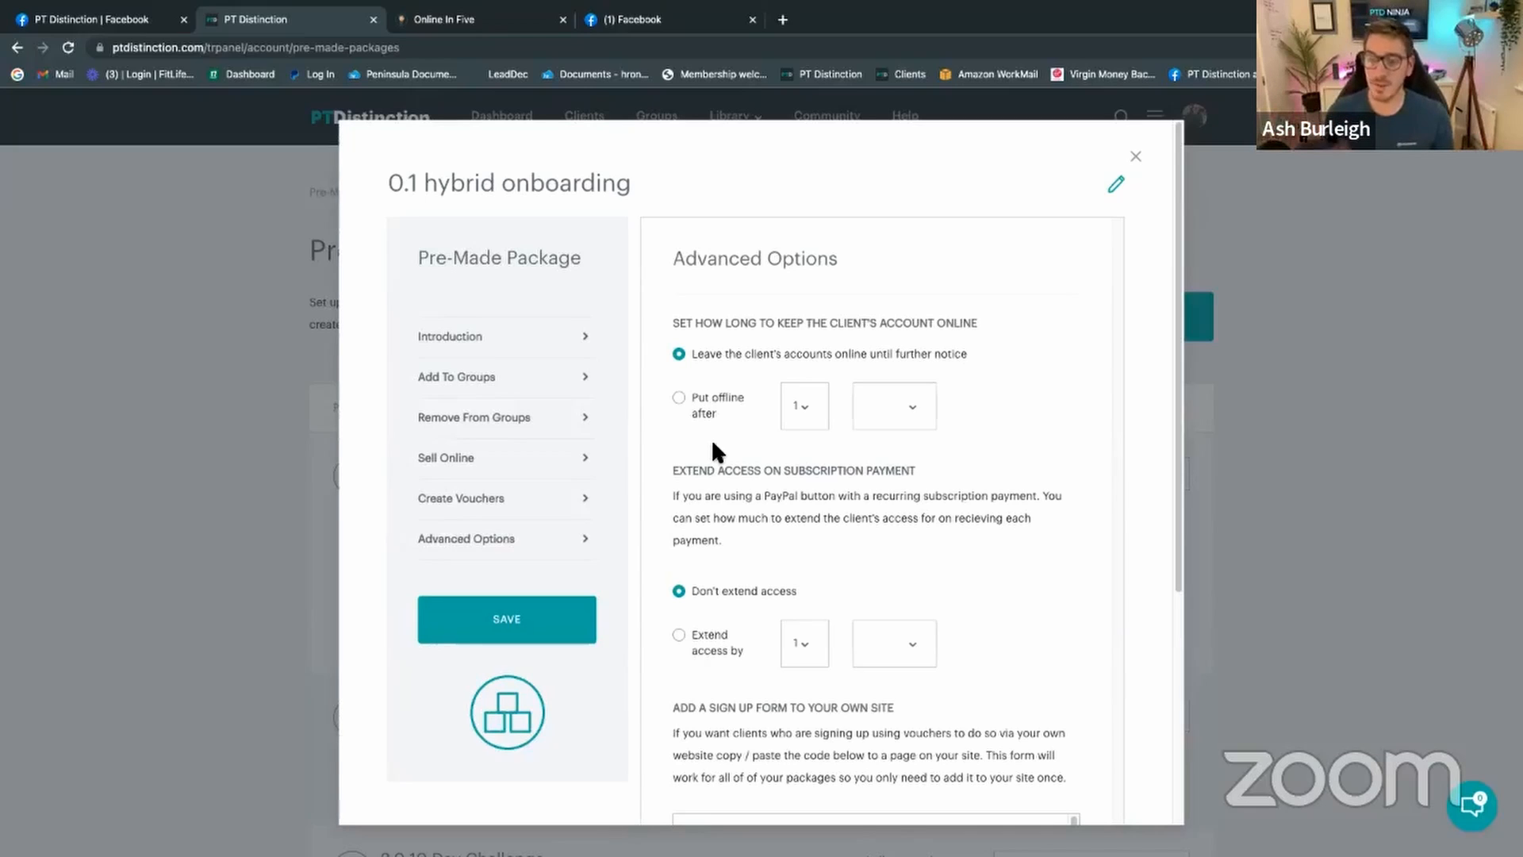
pyautogui.click(684, 401)
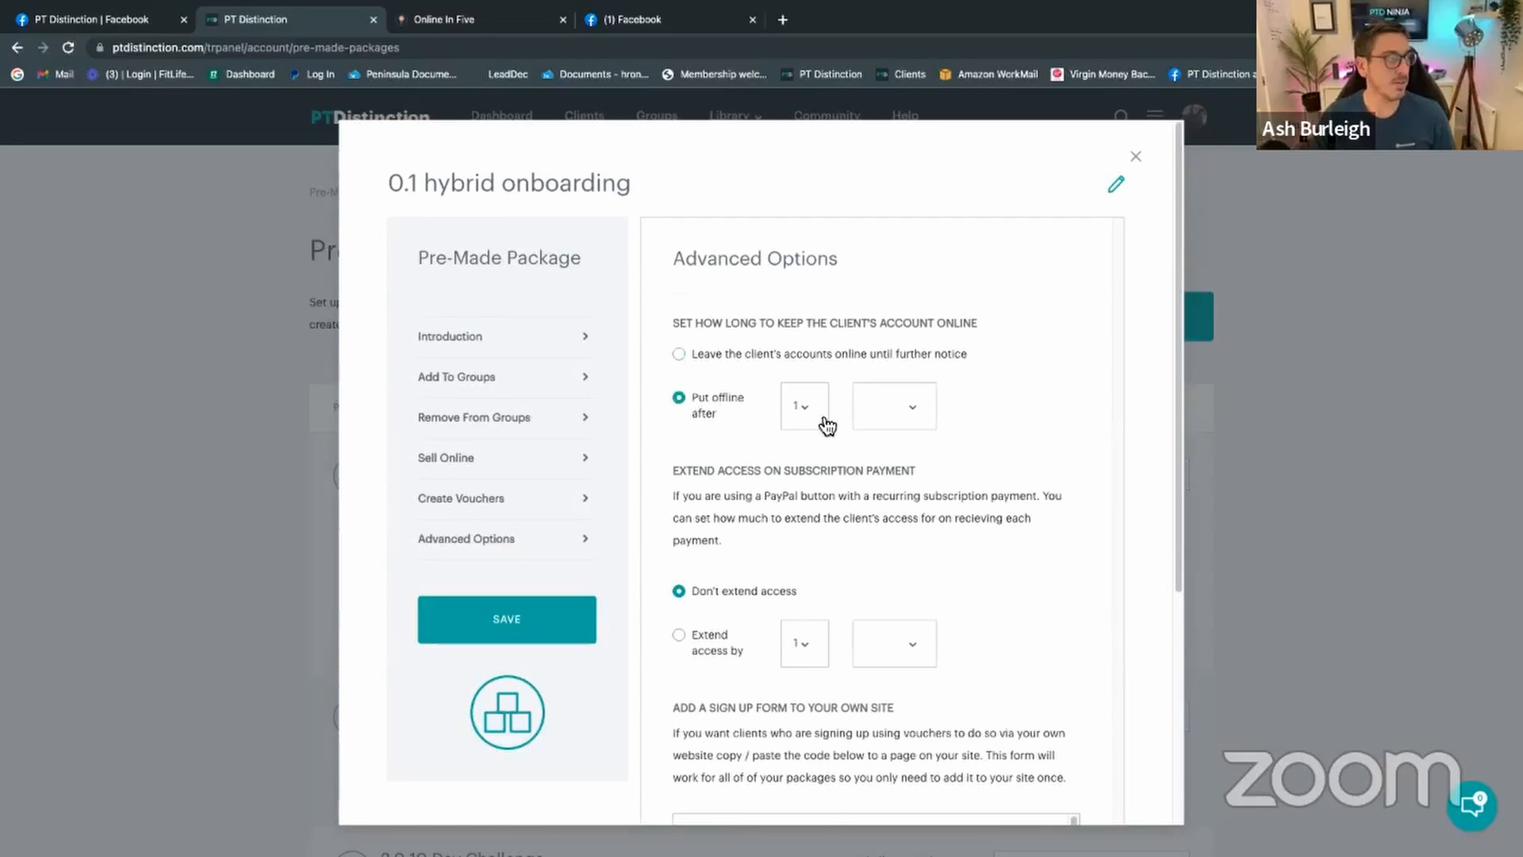
pyautogui.click(825, 422)
pyautogui.click(805, 636)
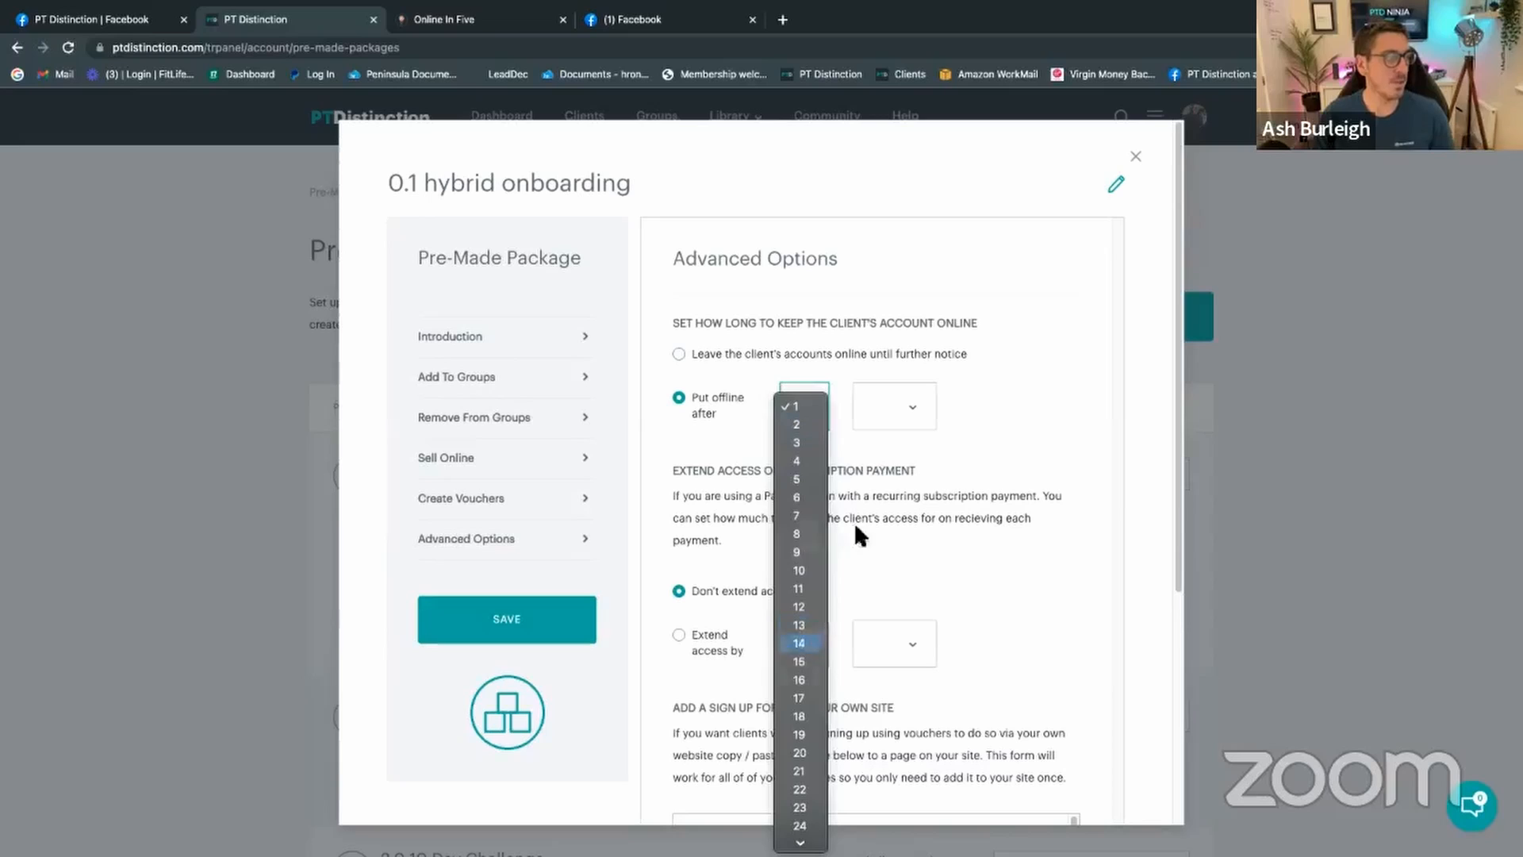
pyautogui.click(900, 409)
pyautogui.click(894, 404)
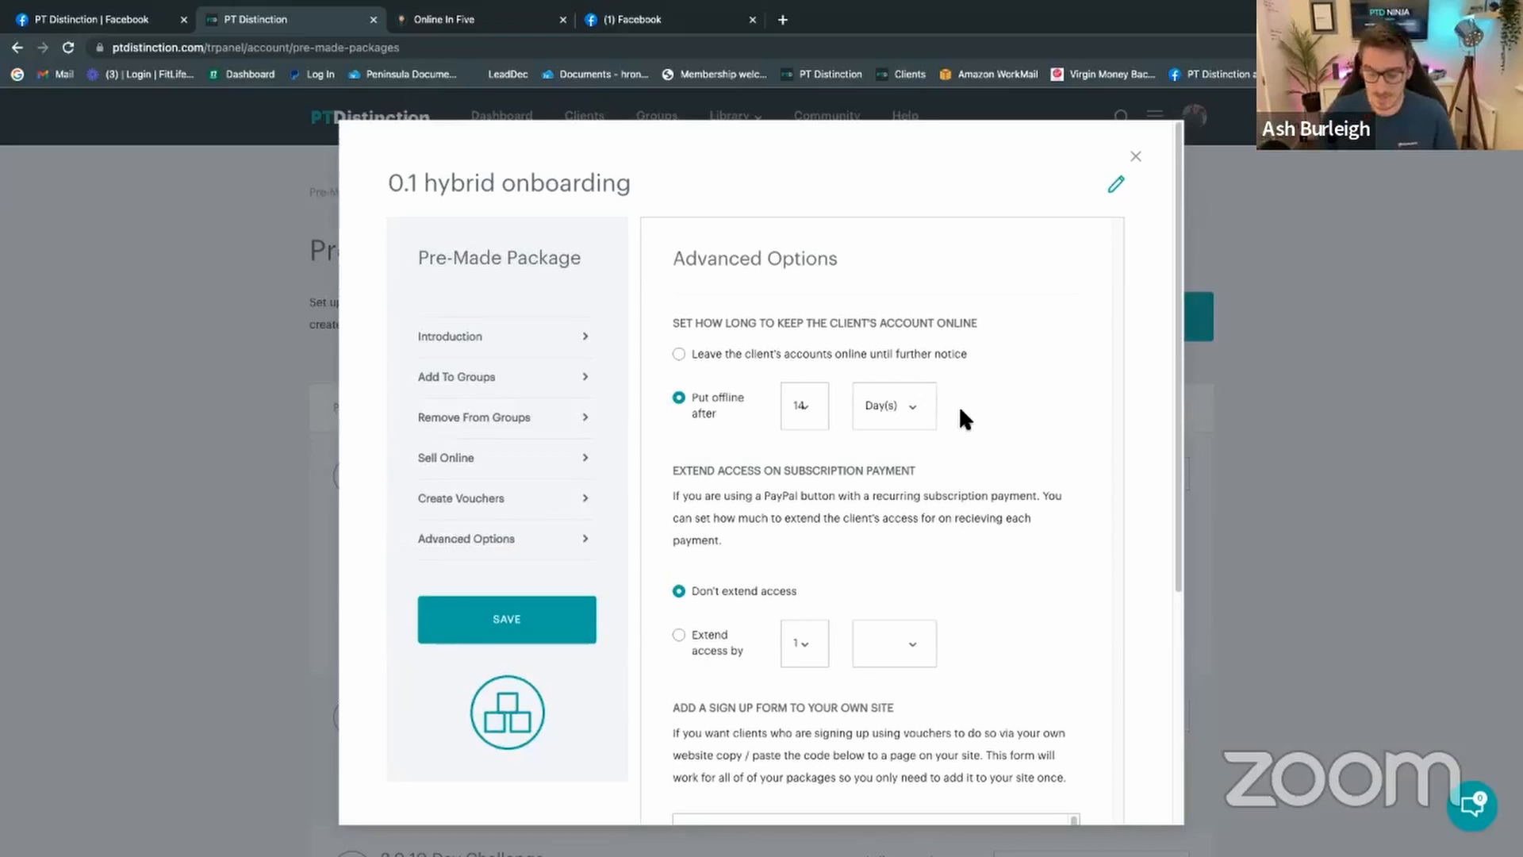
pyautogui.click(680, 357)
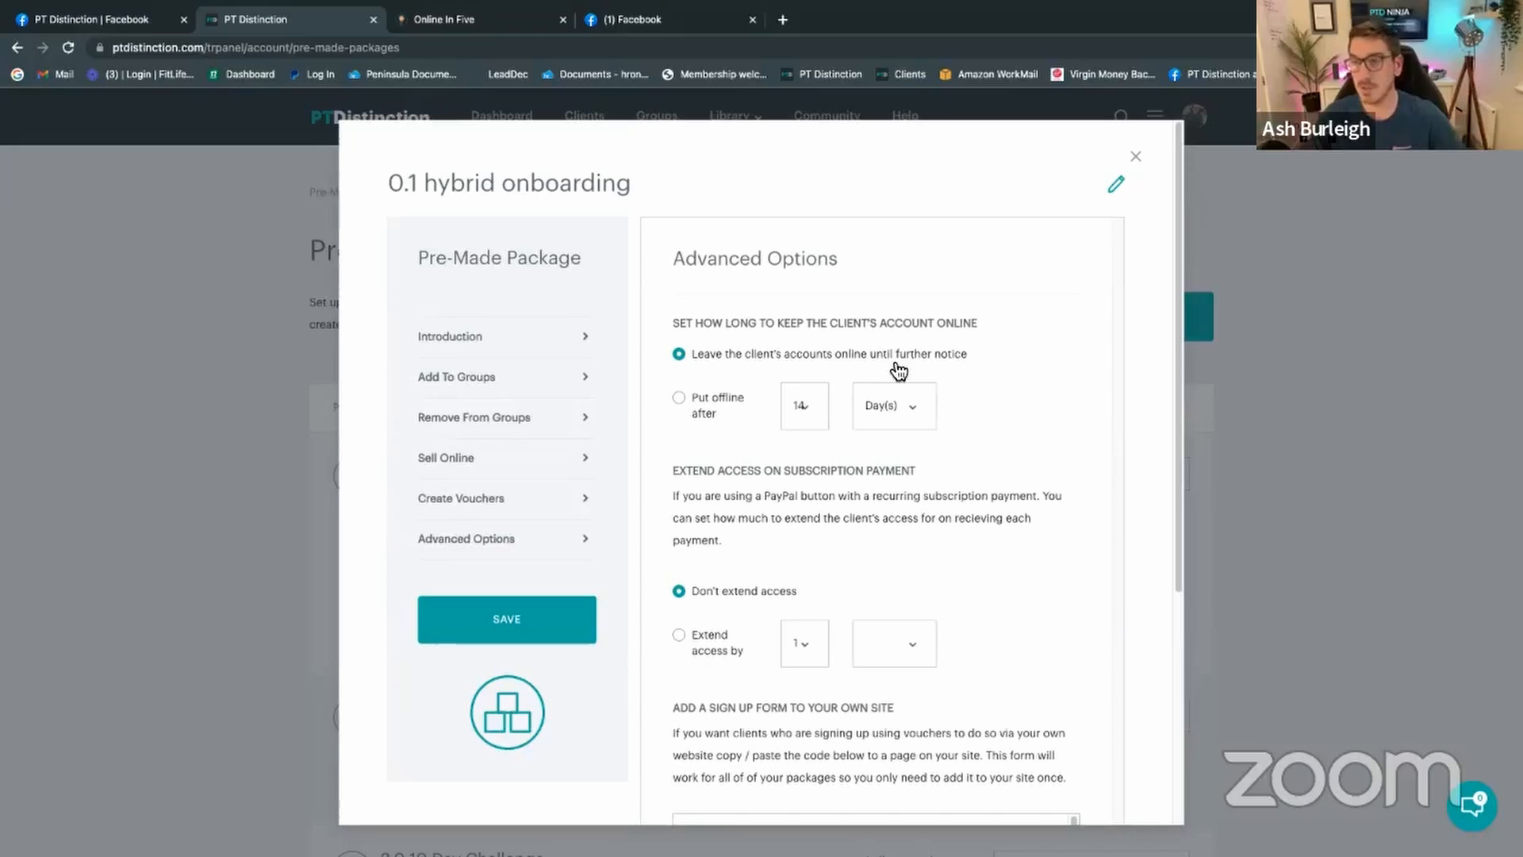
pyautogui.click(514, 633)
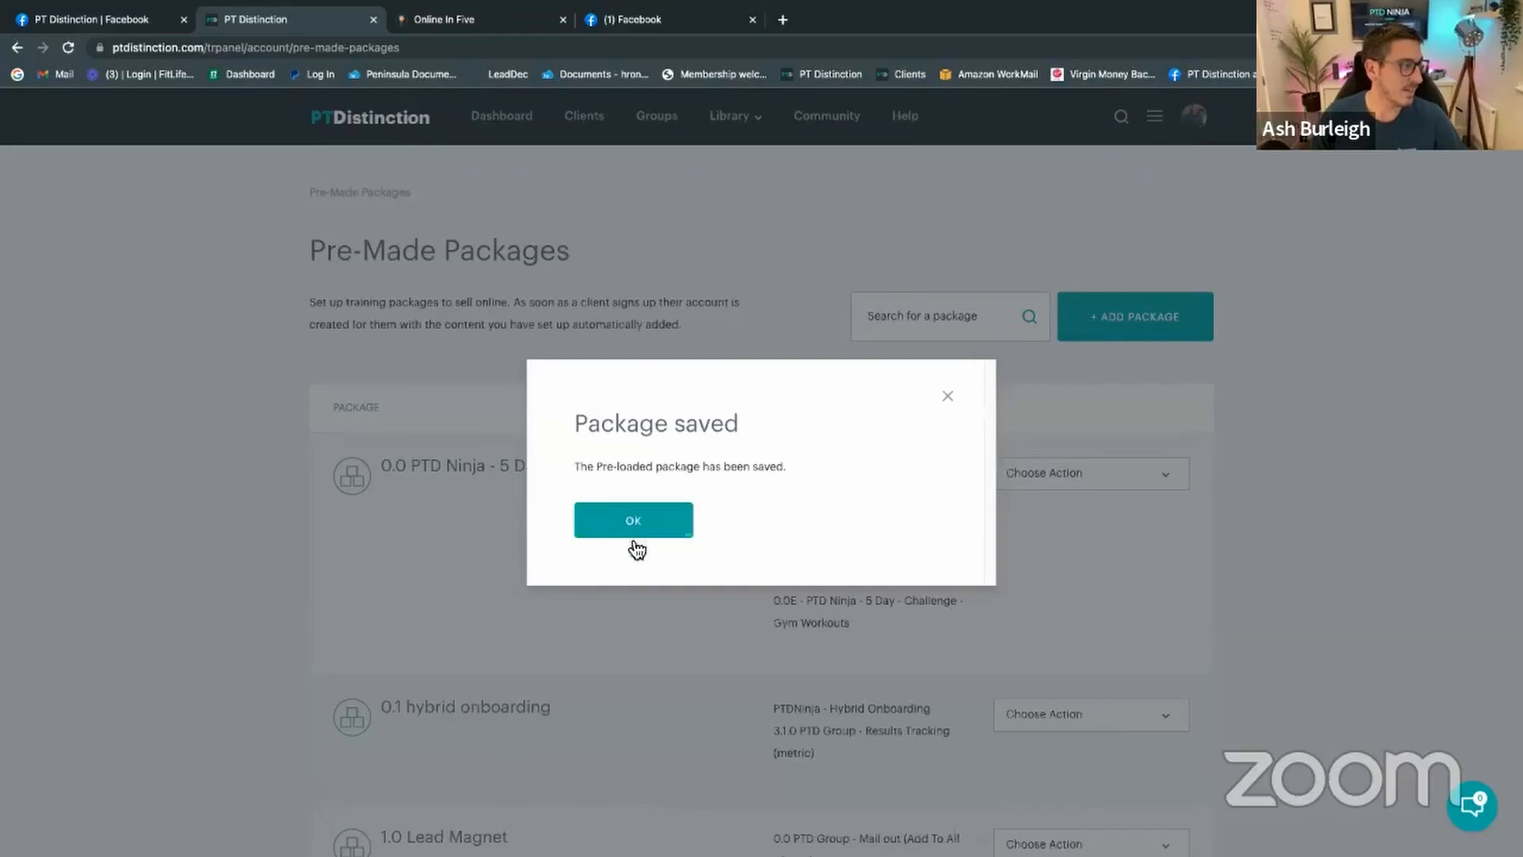
# Step: Acknowledge the save message and reopen 0.1 hybrid onboarding's Sell Online settings
pyautogui.click(637, 527)
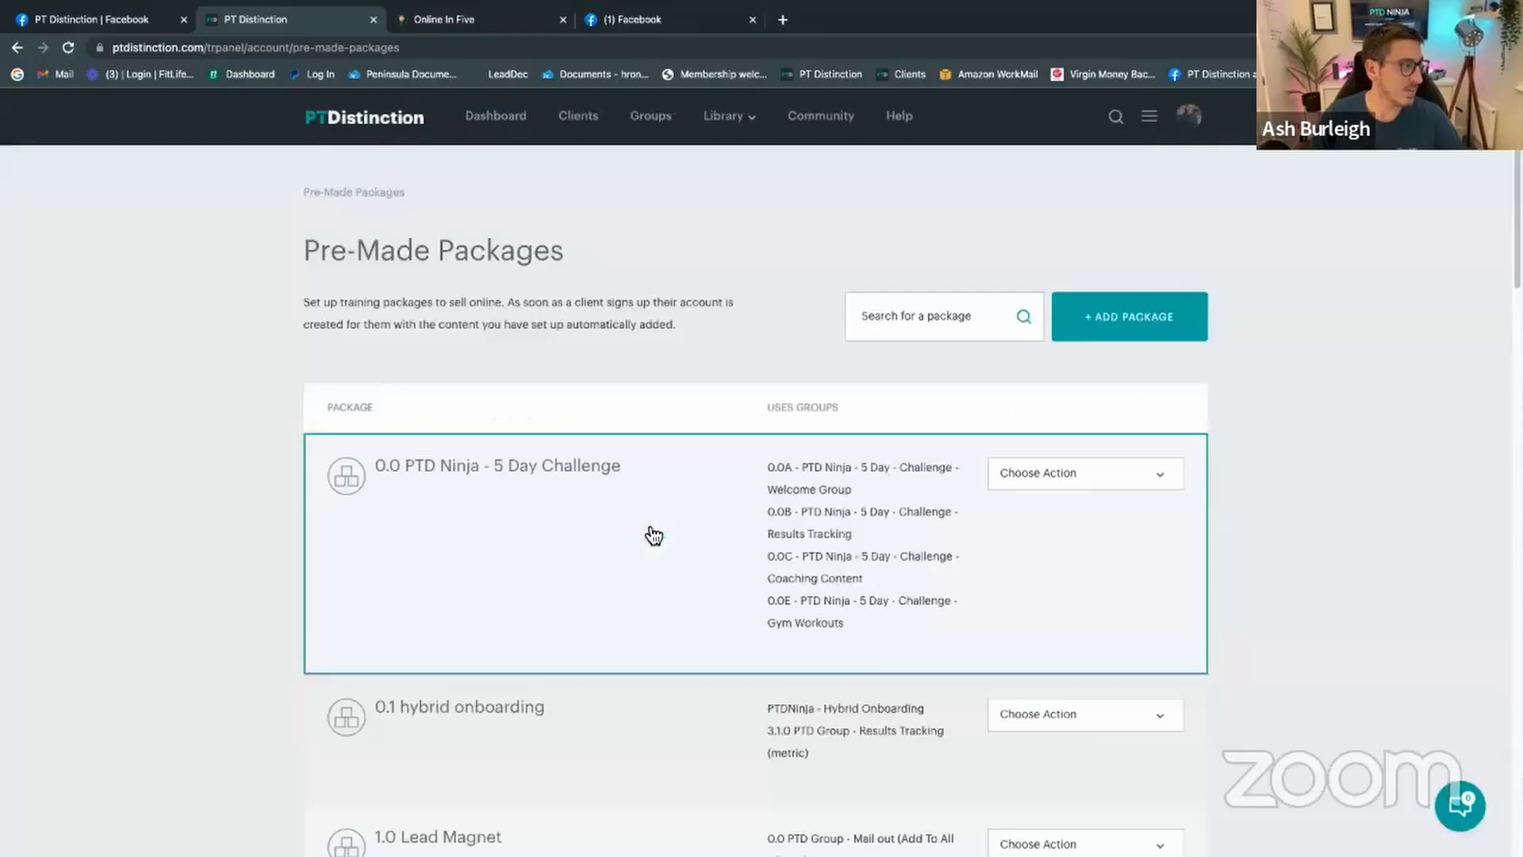
pyautogui.scroll(-3, 668, 591)
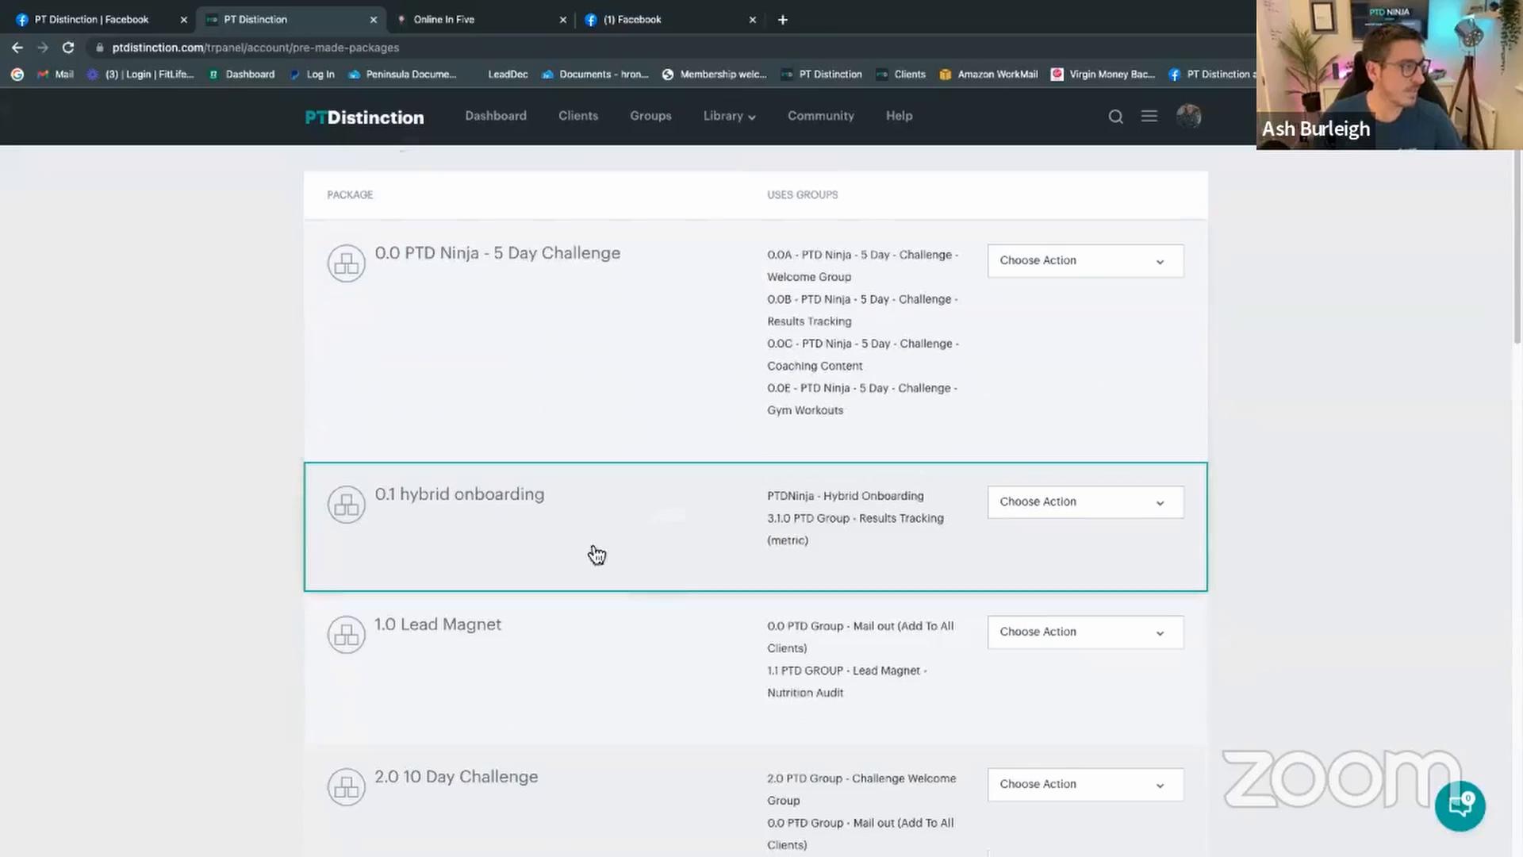
pyautogui.click(1006, 507)
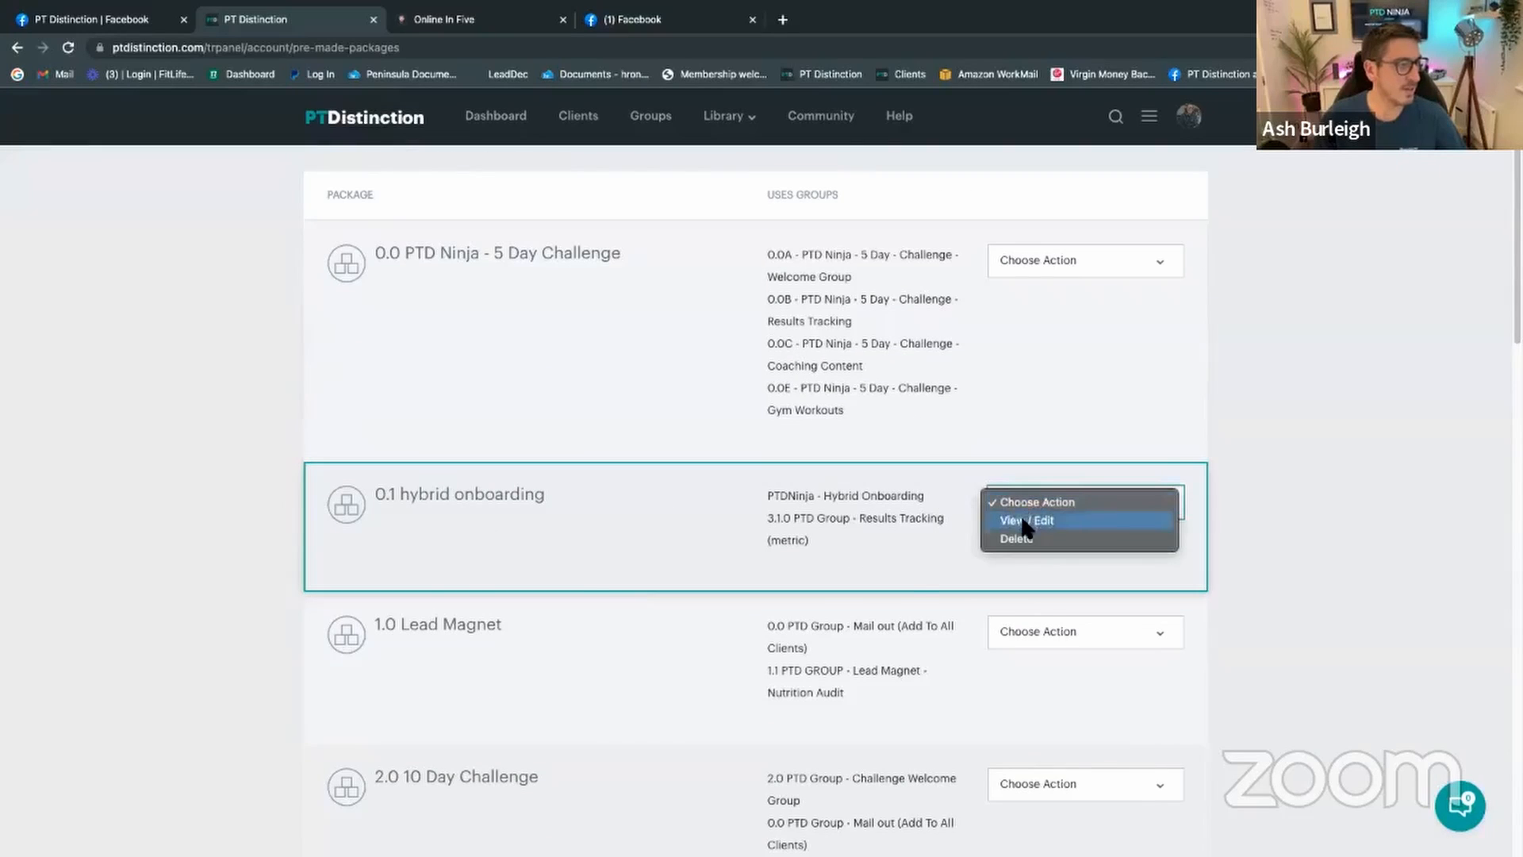
pyautogui.click(1009, 517)
pyautogui.click(446, 457)
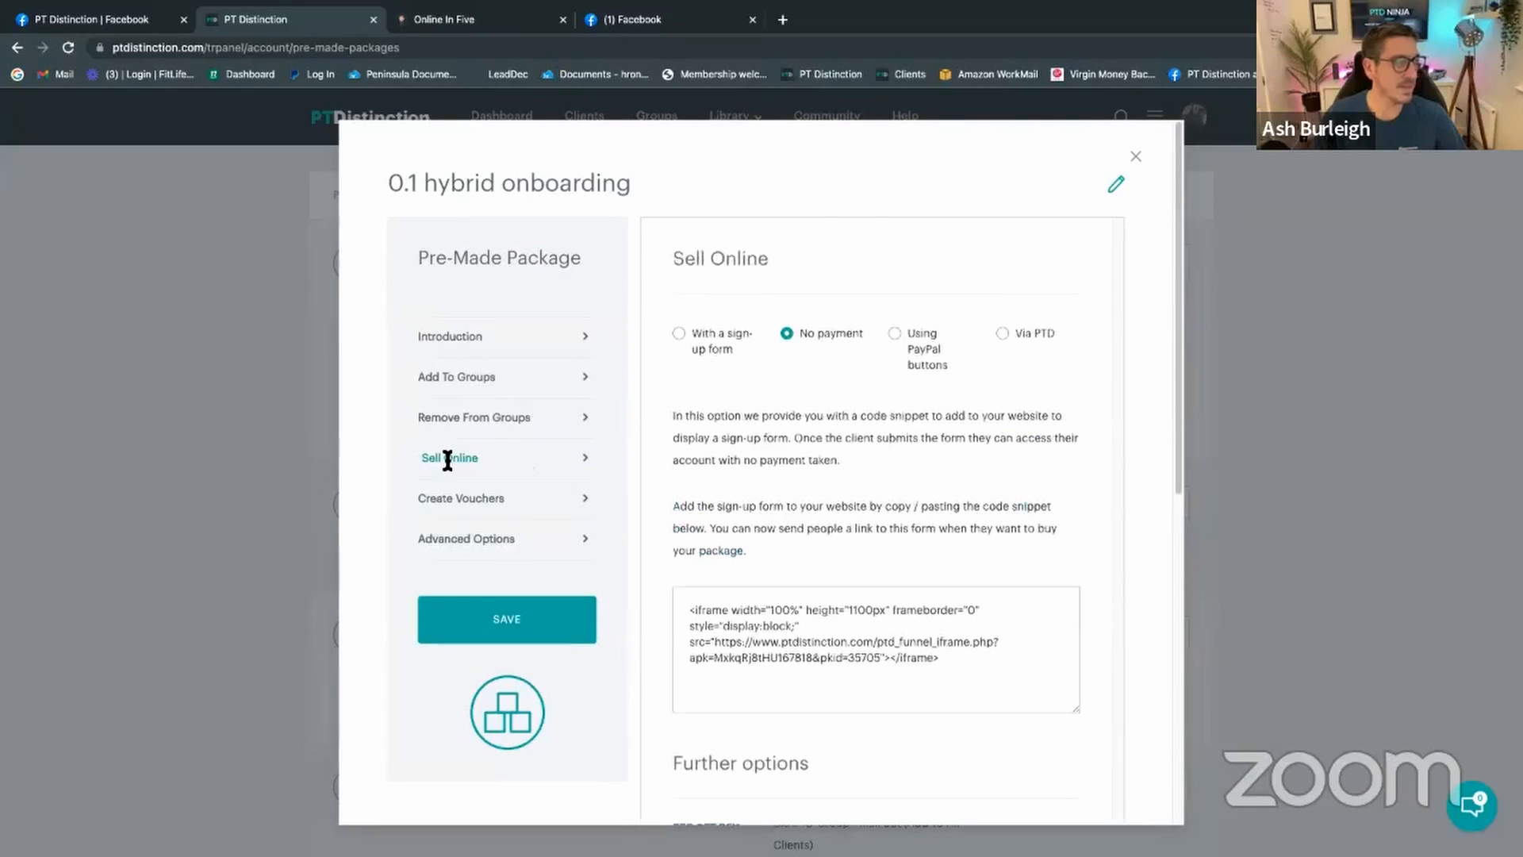
pyautogui.scroll(-1, 701, 507)
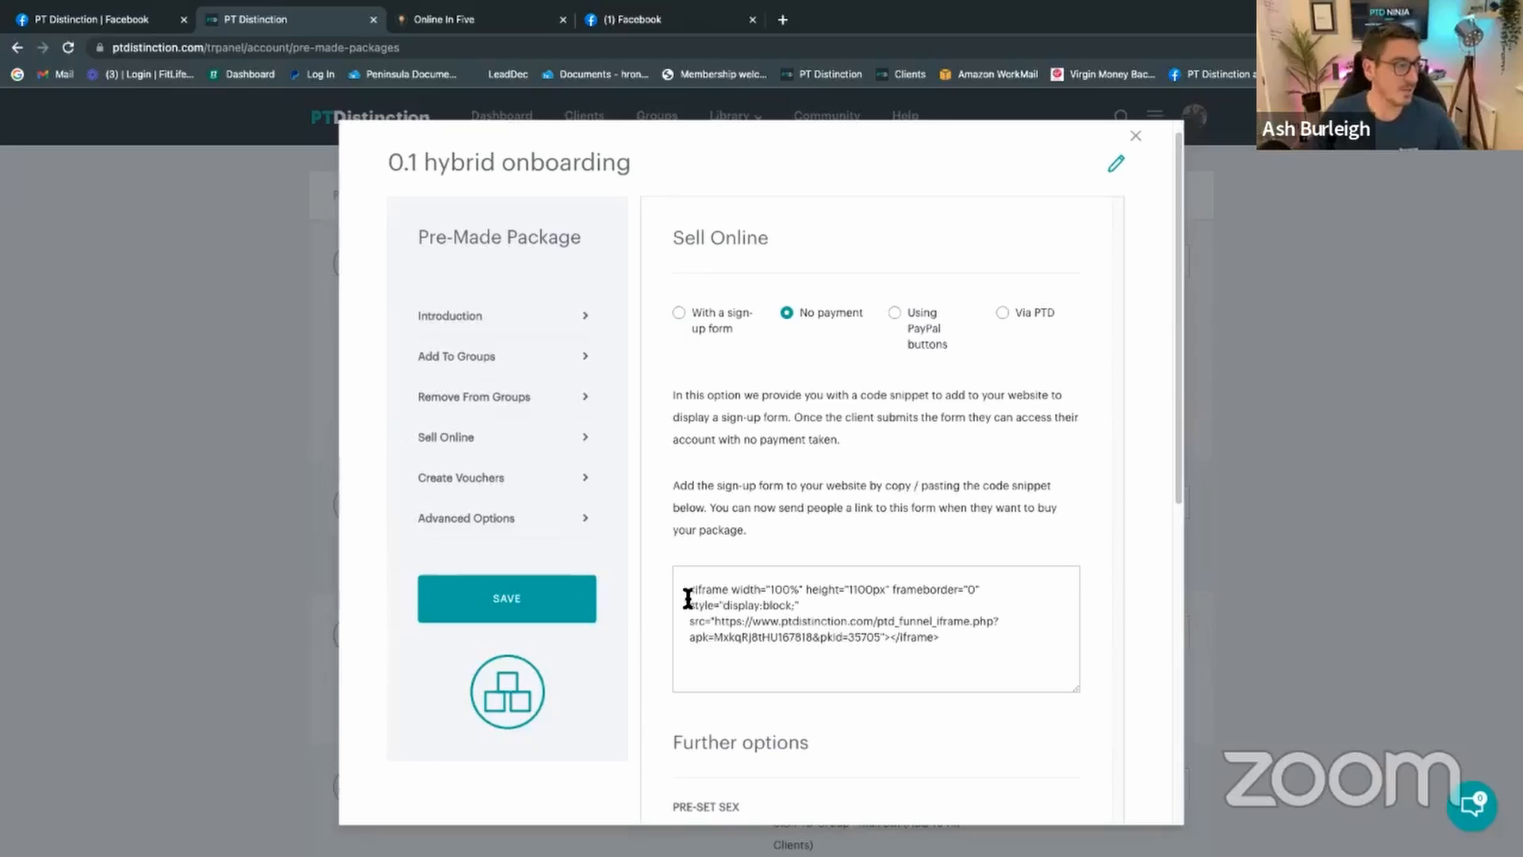
# Step: Copy the funnel URL from the sign-up code snippet and open a new incognito window
pyautogui.moveTo(688, 591); pyautogui.dragTo(946, 647)
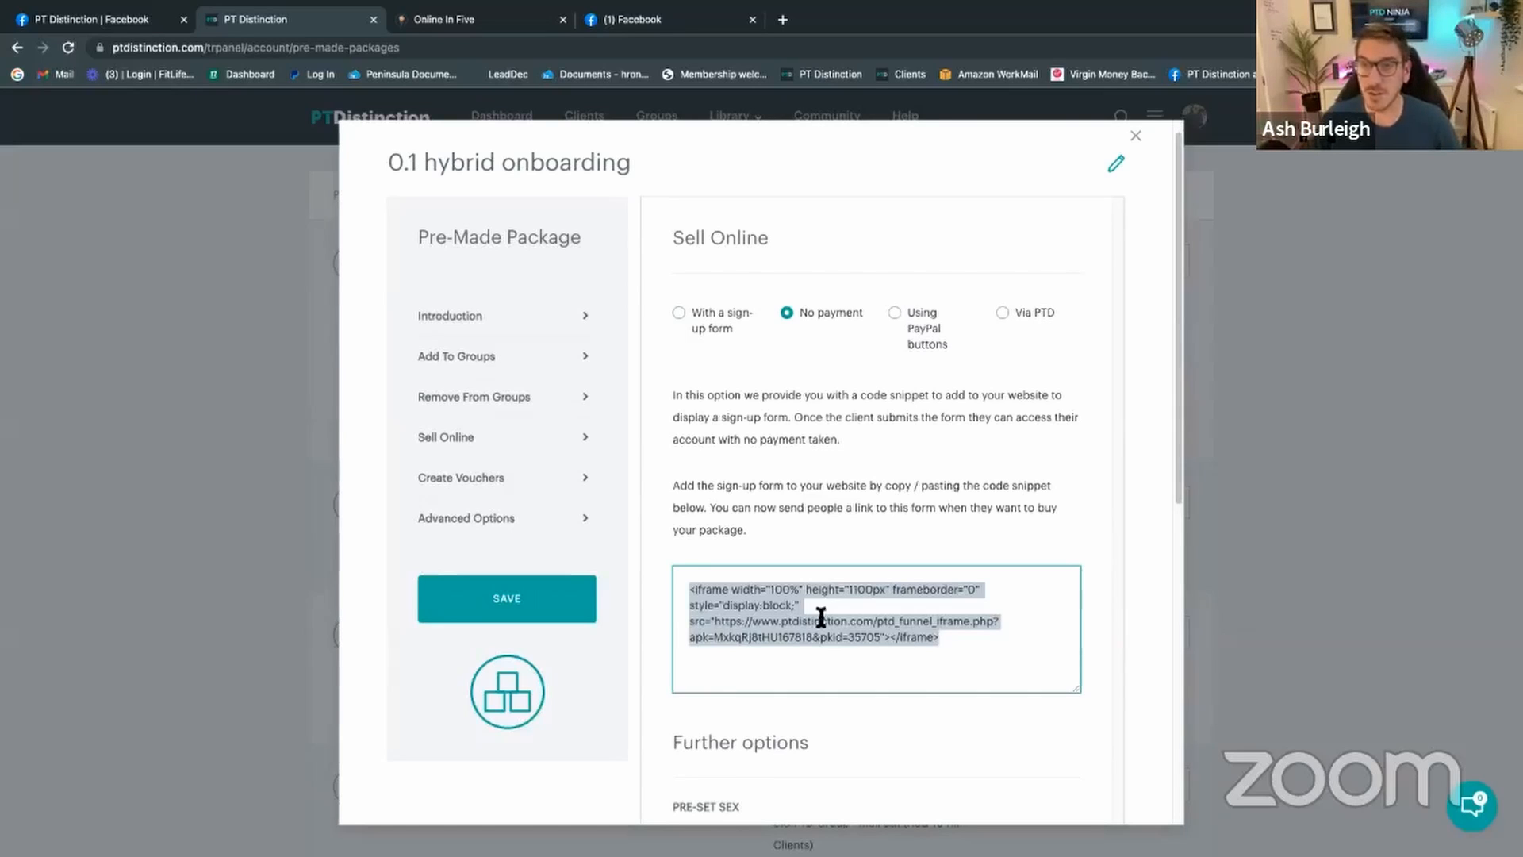
pyautogui.click(738, 629)
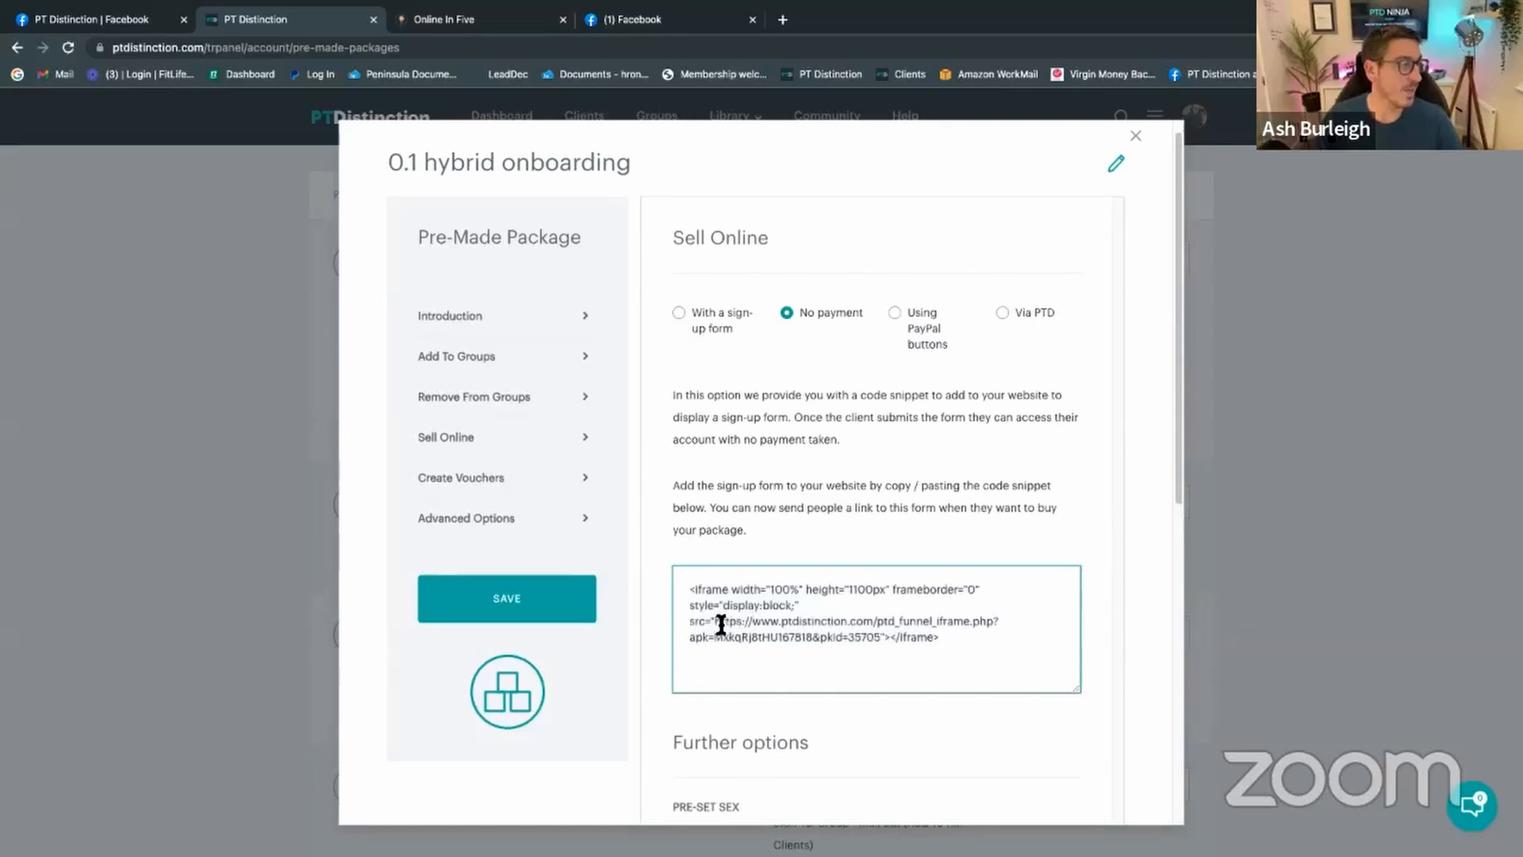
pyautogui.moveTo(714, 621); pyautogui.dragTo(878, 638)
pyautogui.rightClick(857, 627)
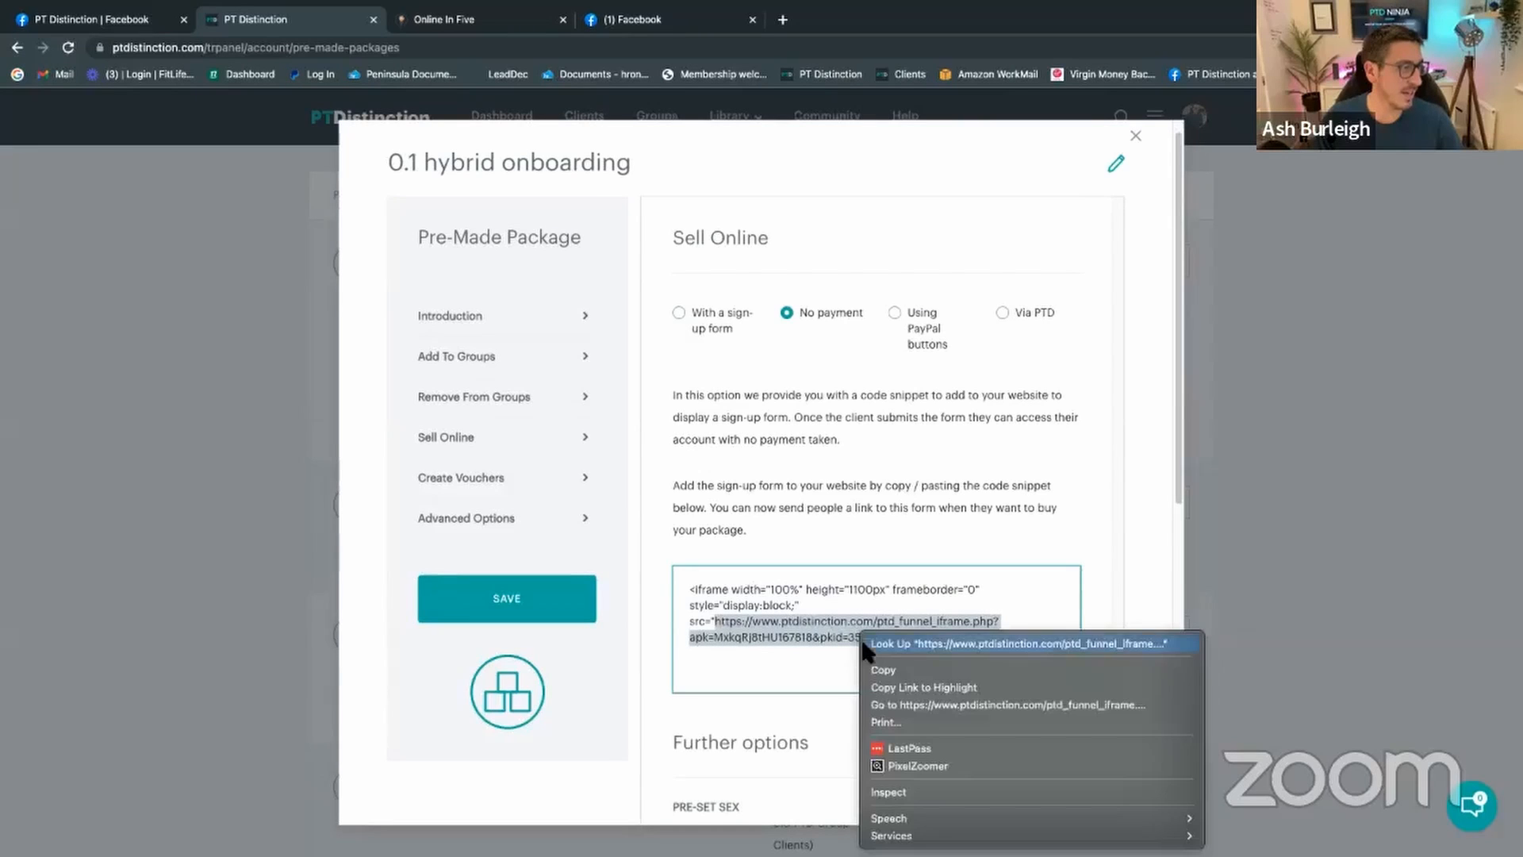
pyautogui.click(880, 666)
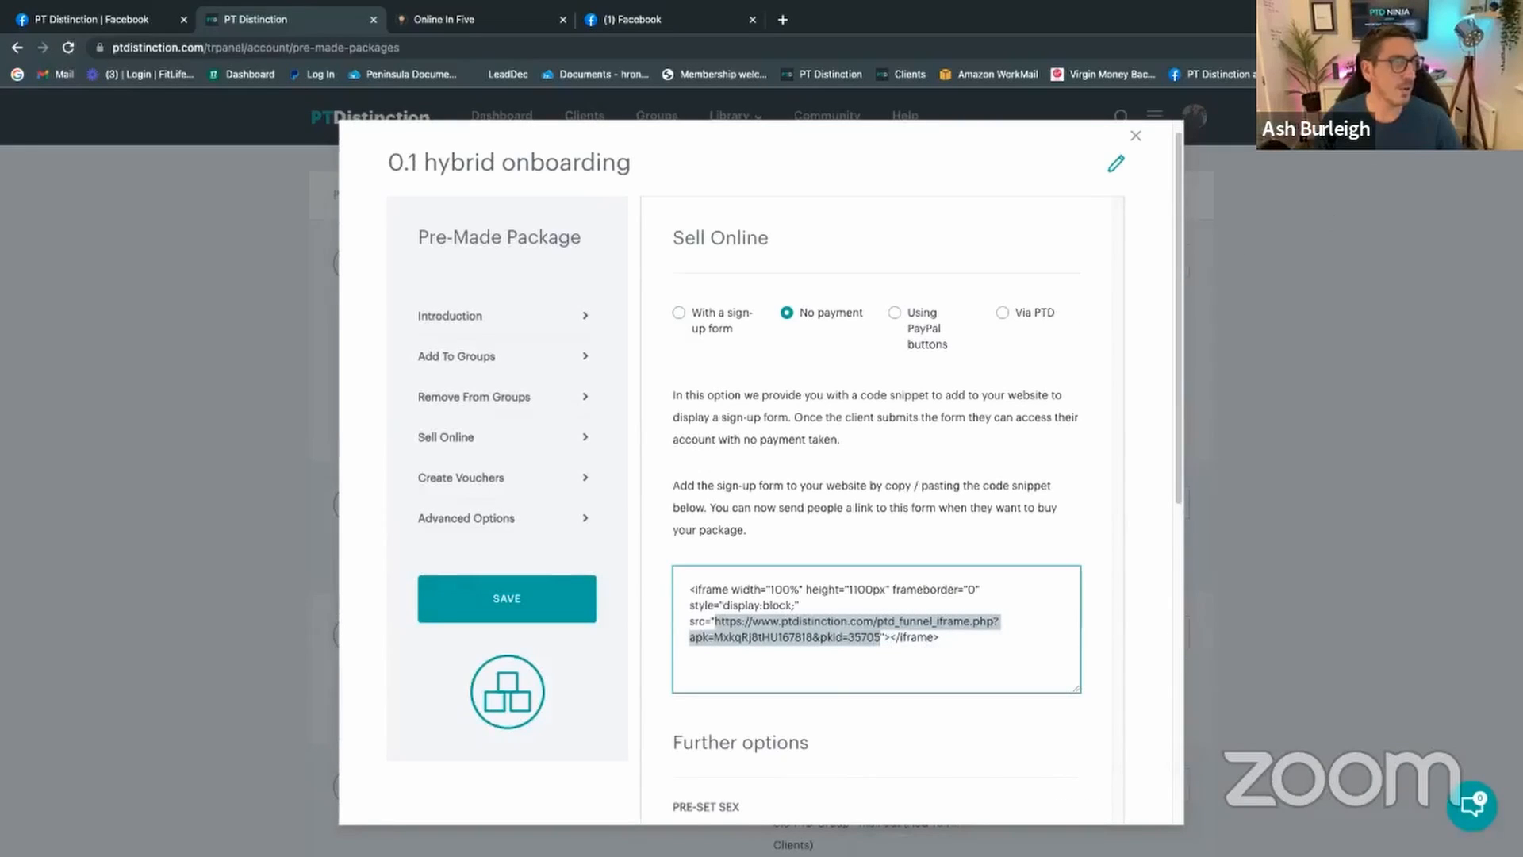
pyautogui.click(1512, 47)
pyautogui.click(1286, 120)
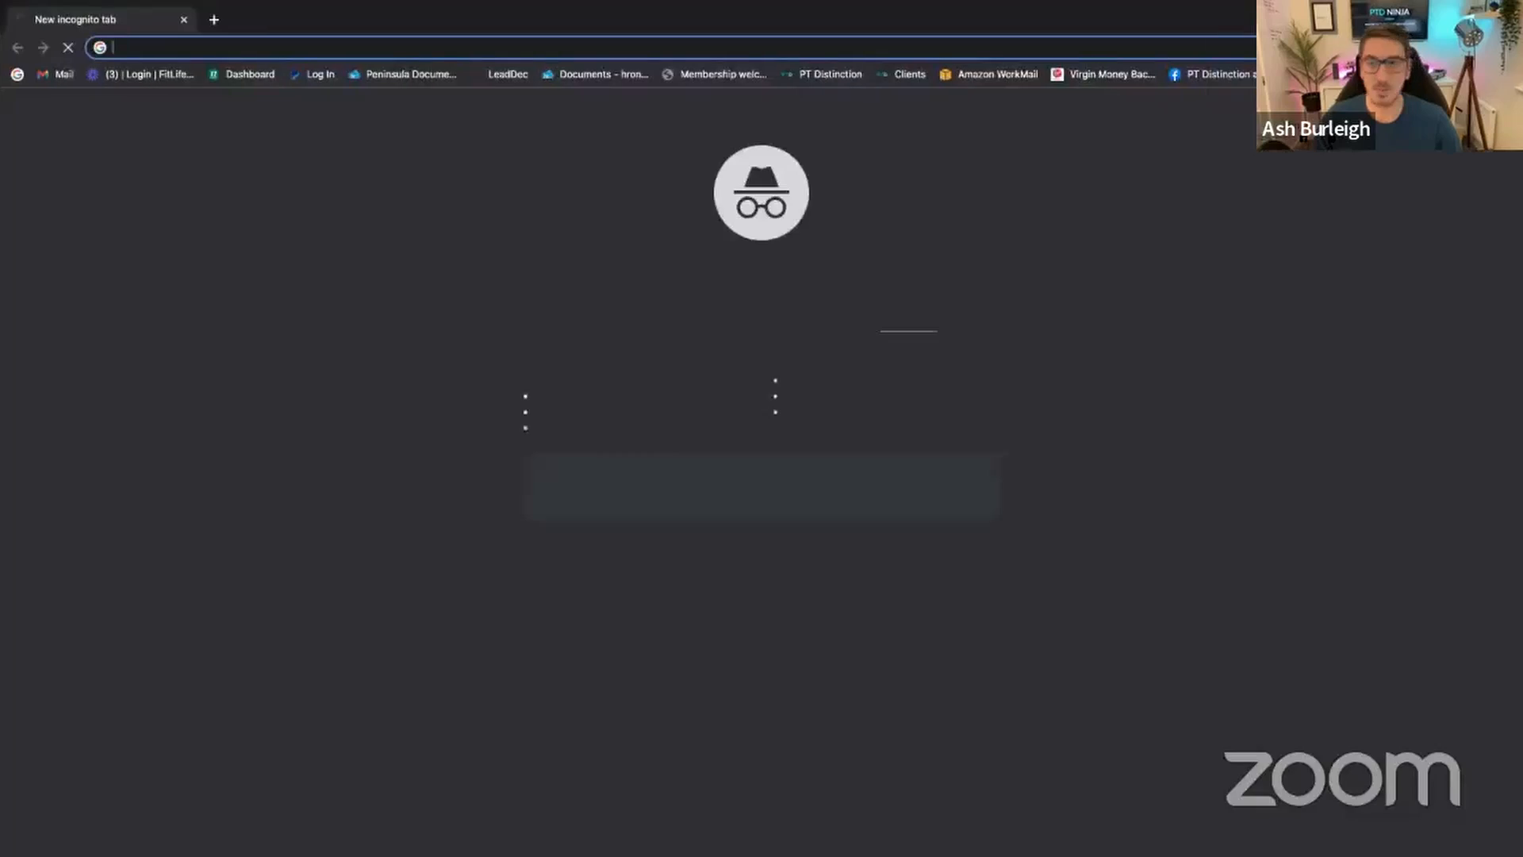
# Step: Load the copied sign-up link and enter the client's first name and last name 'Test Hybrid'
pyautogui.hotkey('ctrl', 'v')
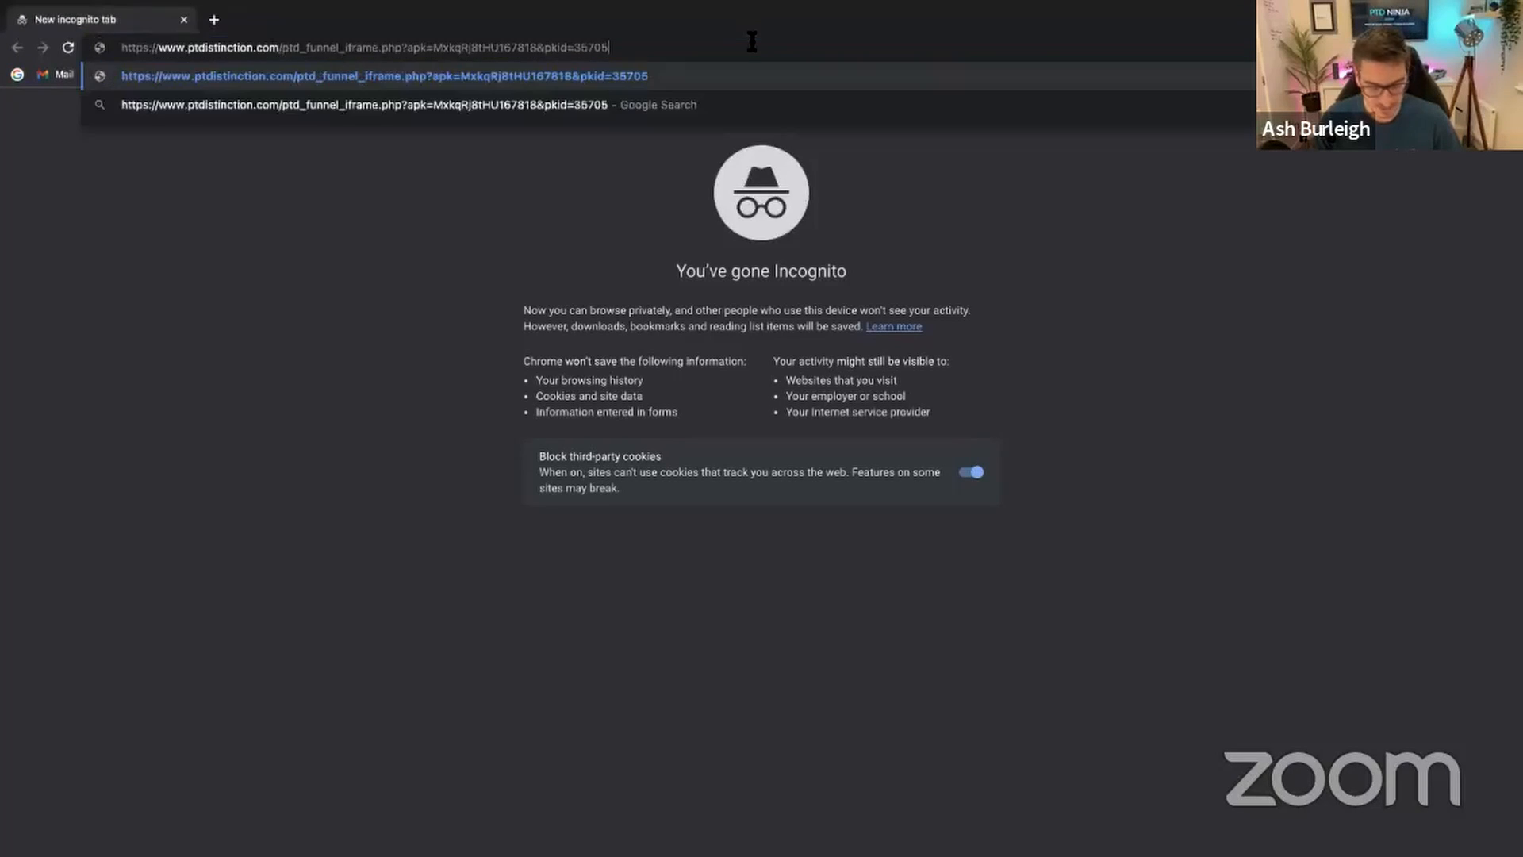
pyautogui.press('Return')
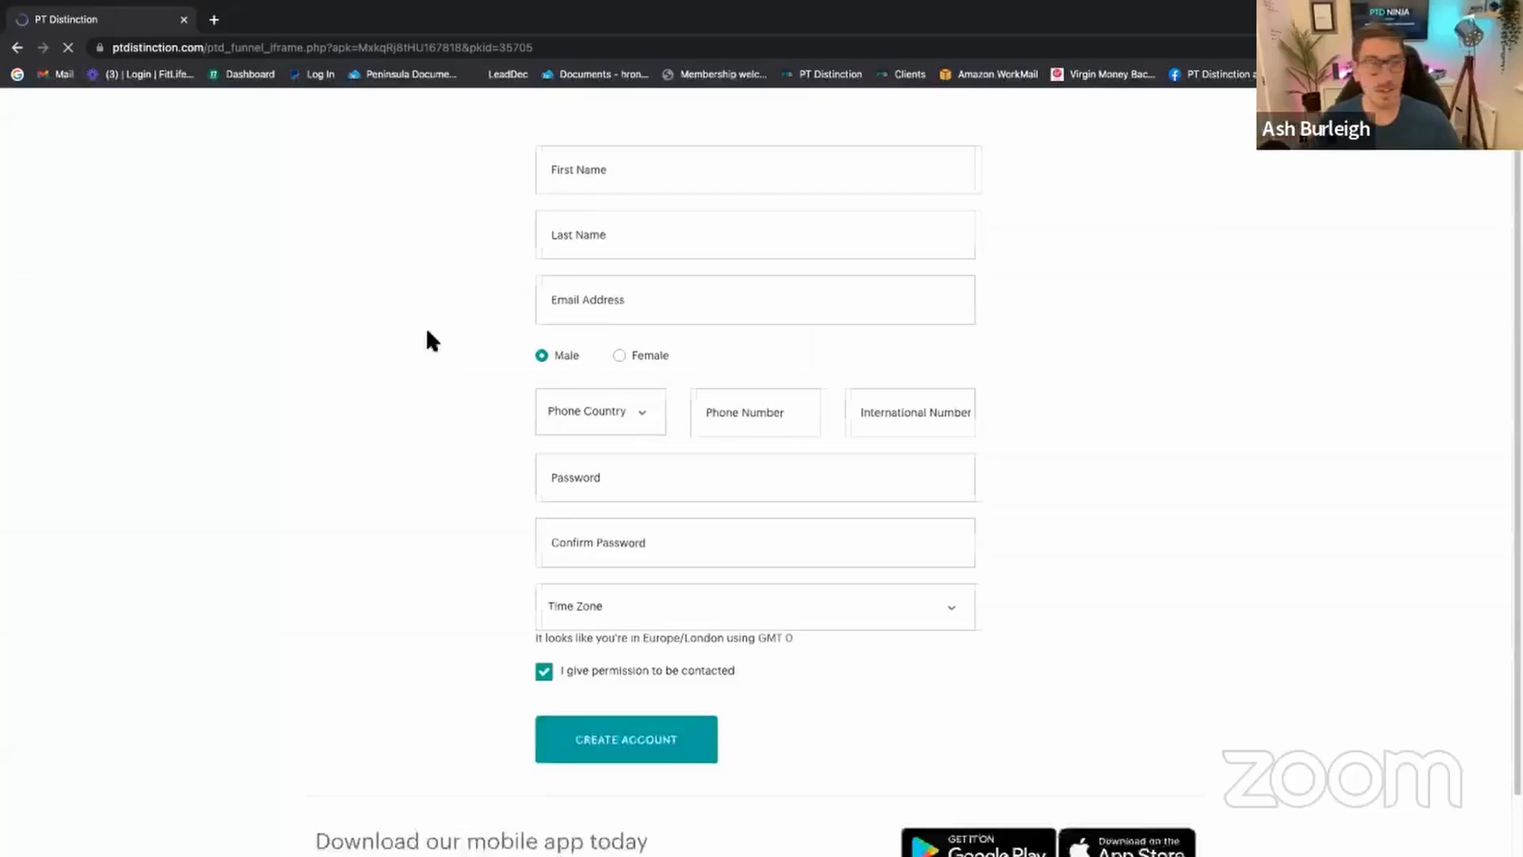
pyautogui.click(615, 174)
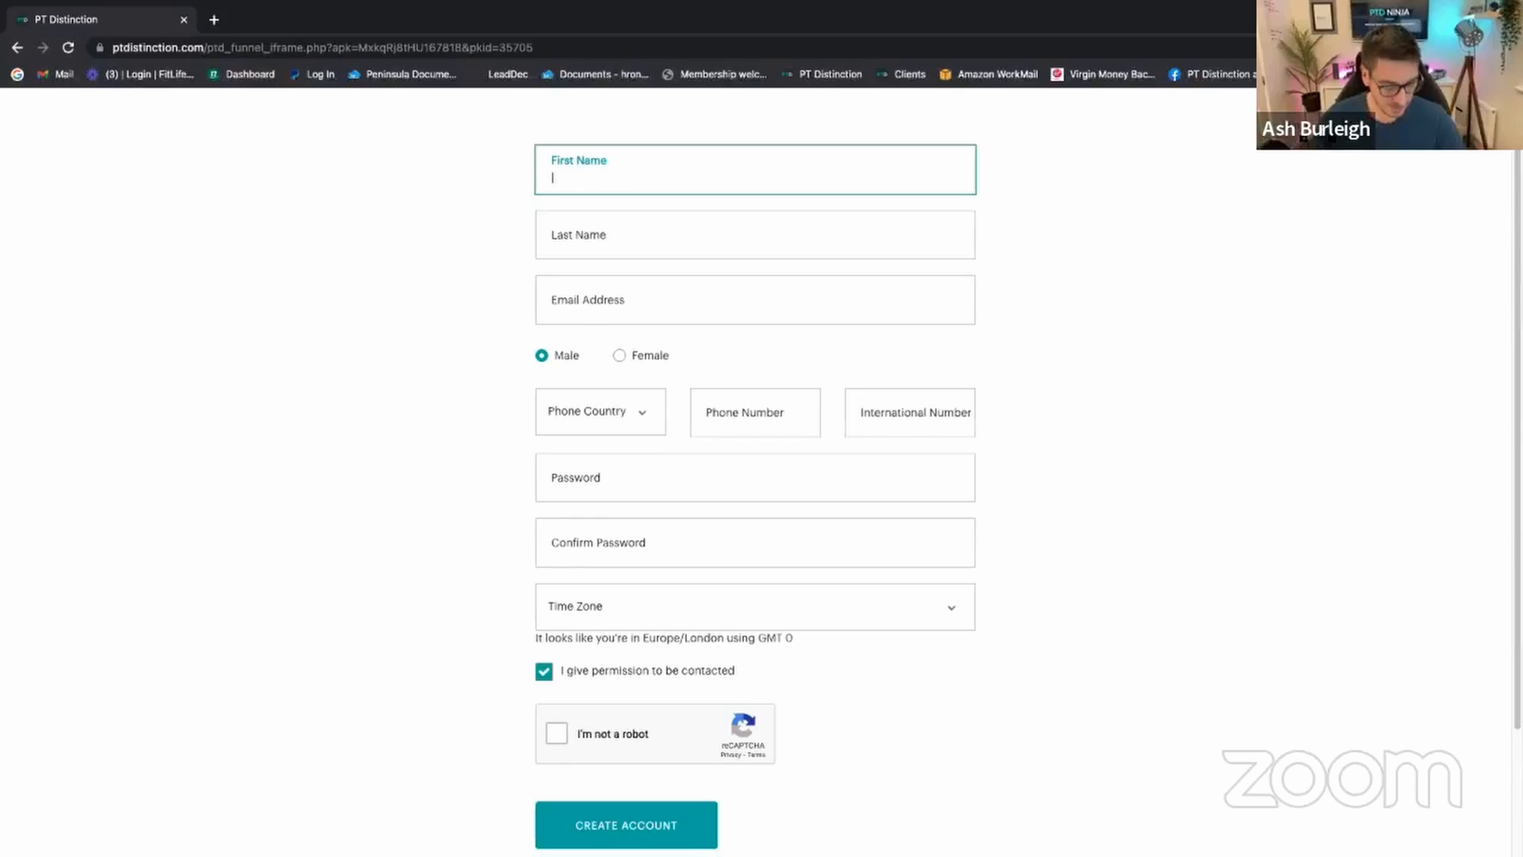
pyautogui.press('capslock')
pyautogui.write('Ash')
pyautogui.press('Tab')
pyautogui.write('t')
pyautogui.press('capslock')
pyautogui.write('E')
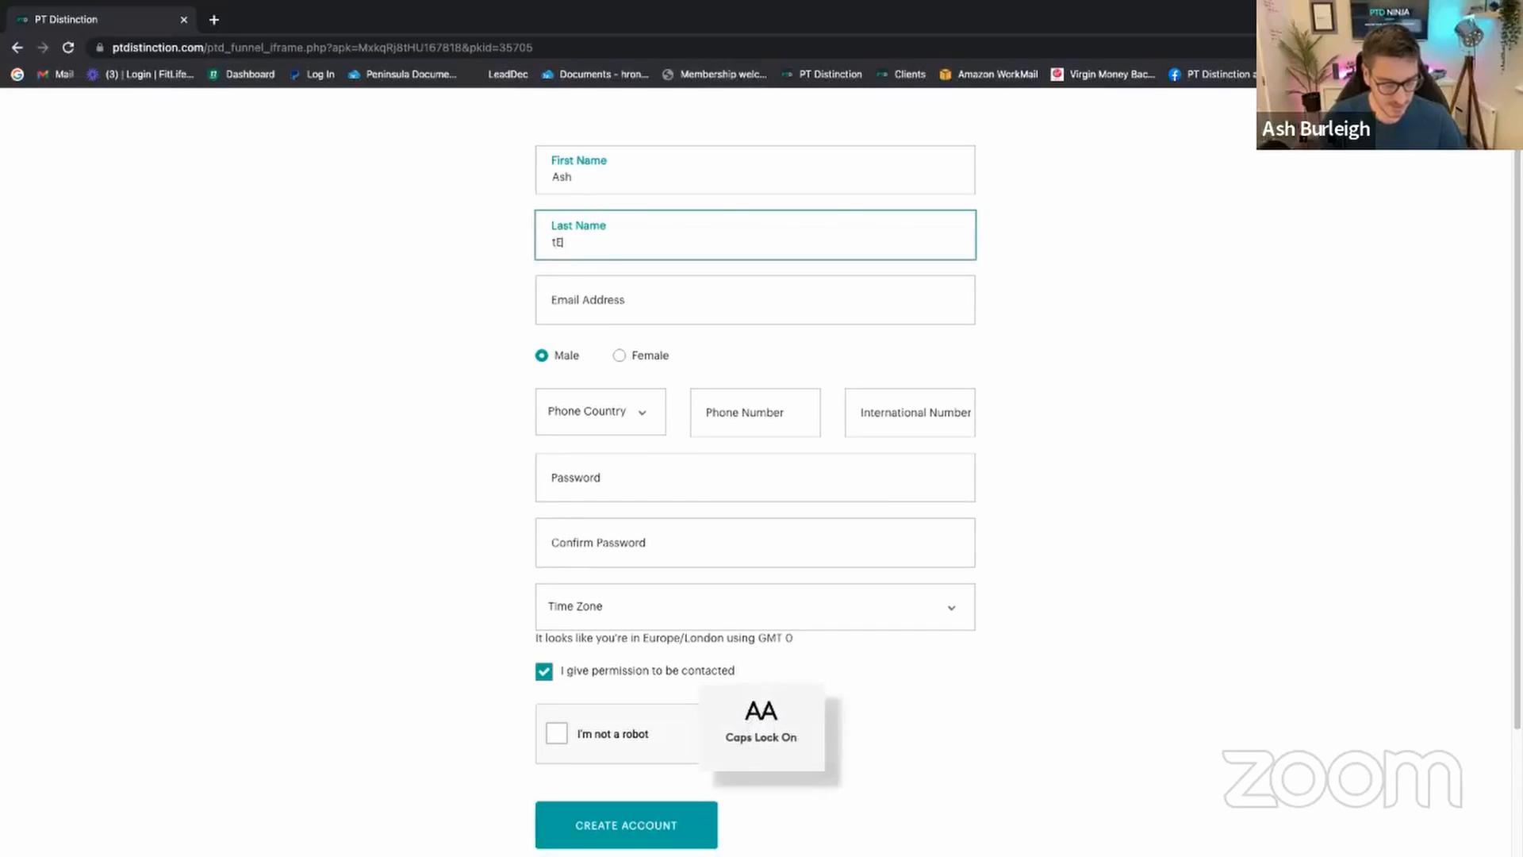
pyautogui.write('ST')
pyautogui.press('BackSpace')
pyautogui.press('BackSpace')
pyautogui.press('BackSpace')
pyautogui.press('BackSpace')
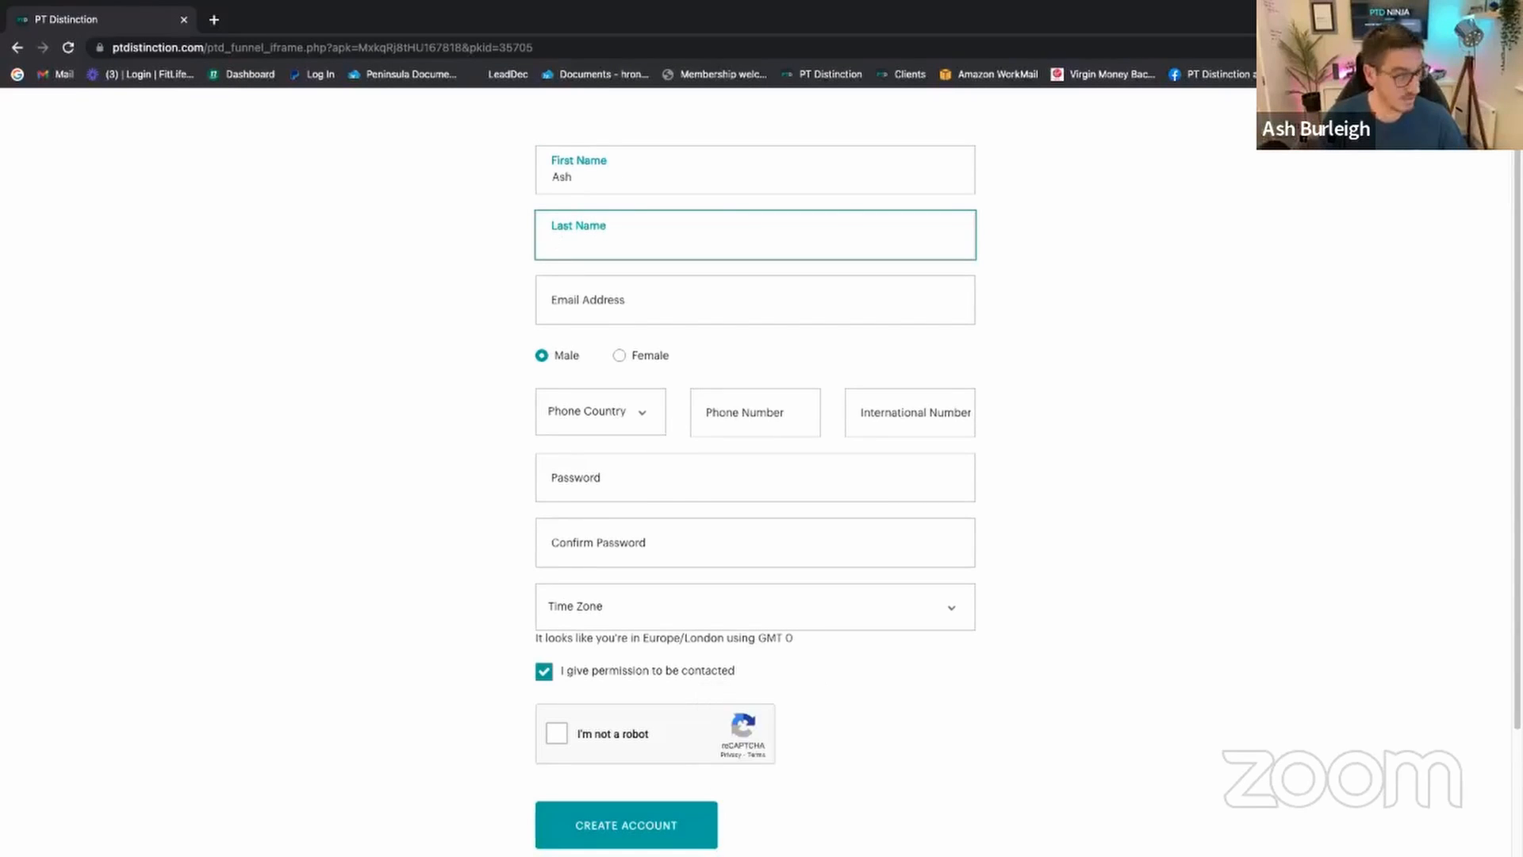
pyautogui.write('T')
pyautogui.press('capslock')
pyautogui.write('est Hybrid')
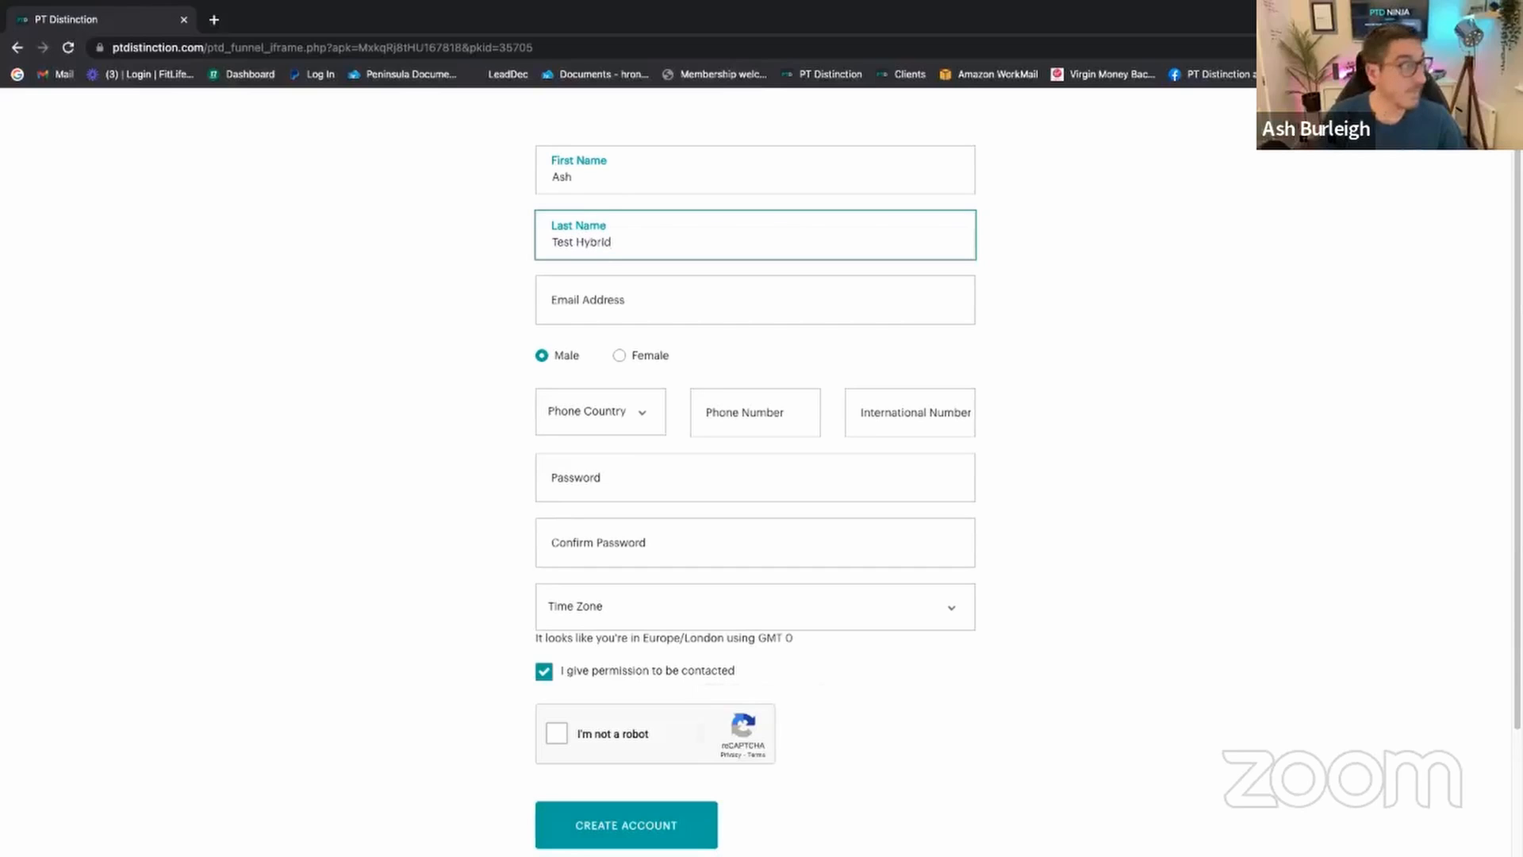
# Step: Fill in the client's e-mail address and the account password with its confirmation
pyautogui.click(595, 300)
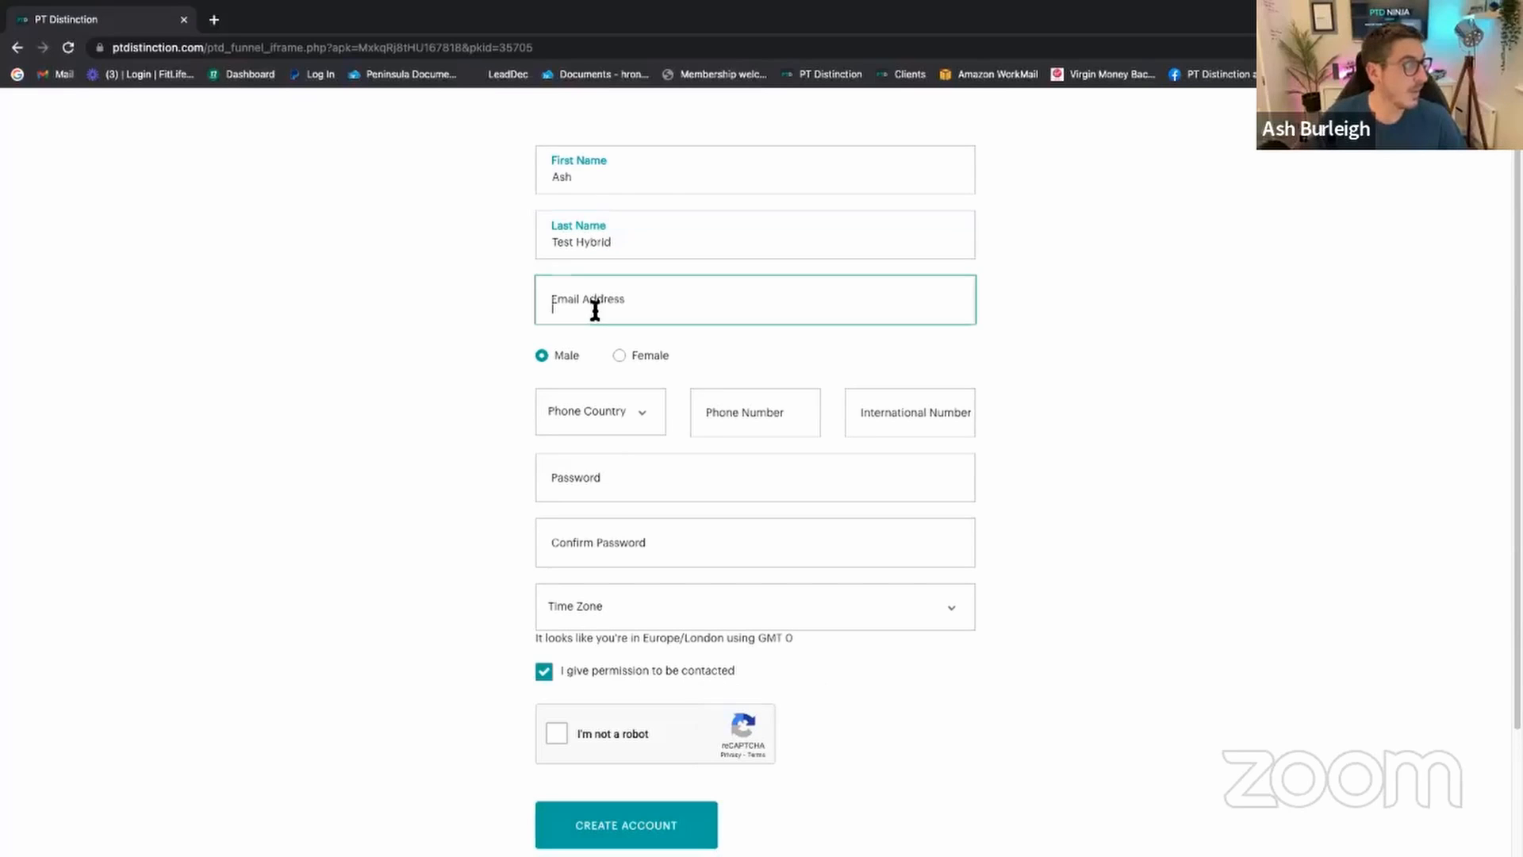
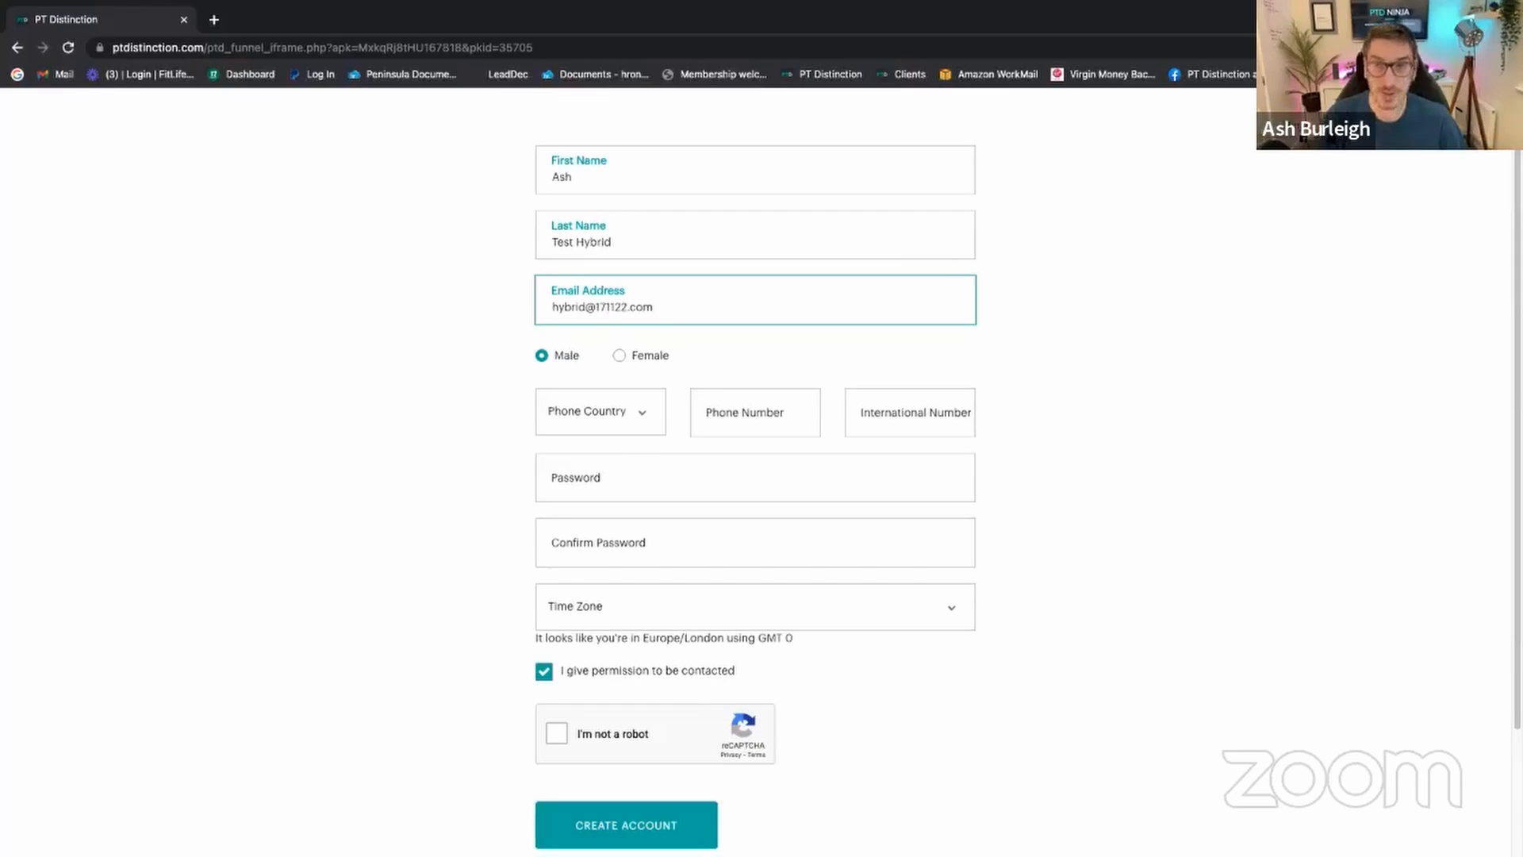
pyautogui.click(595, 476)
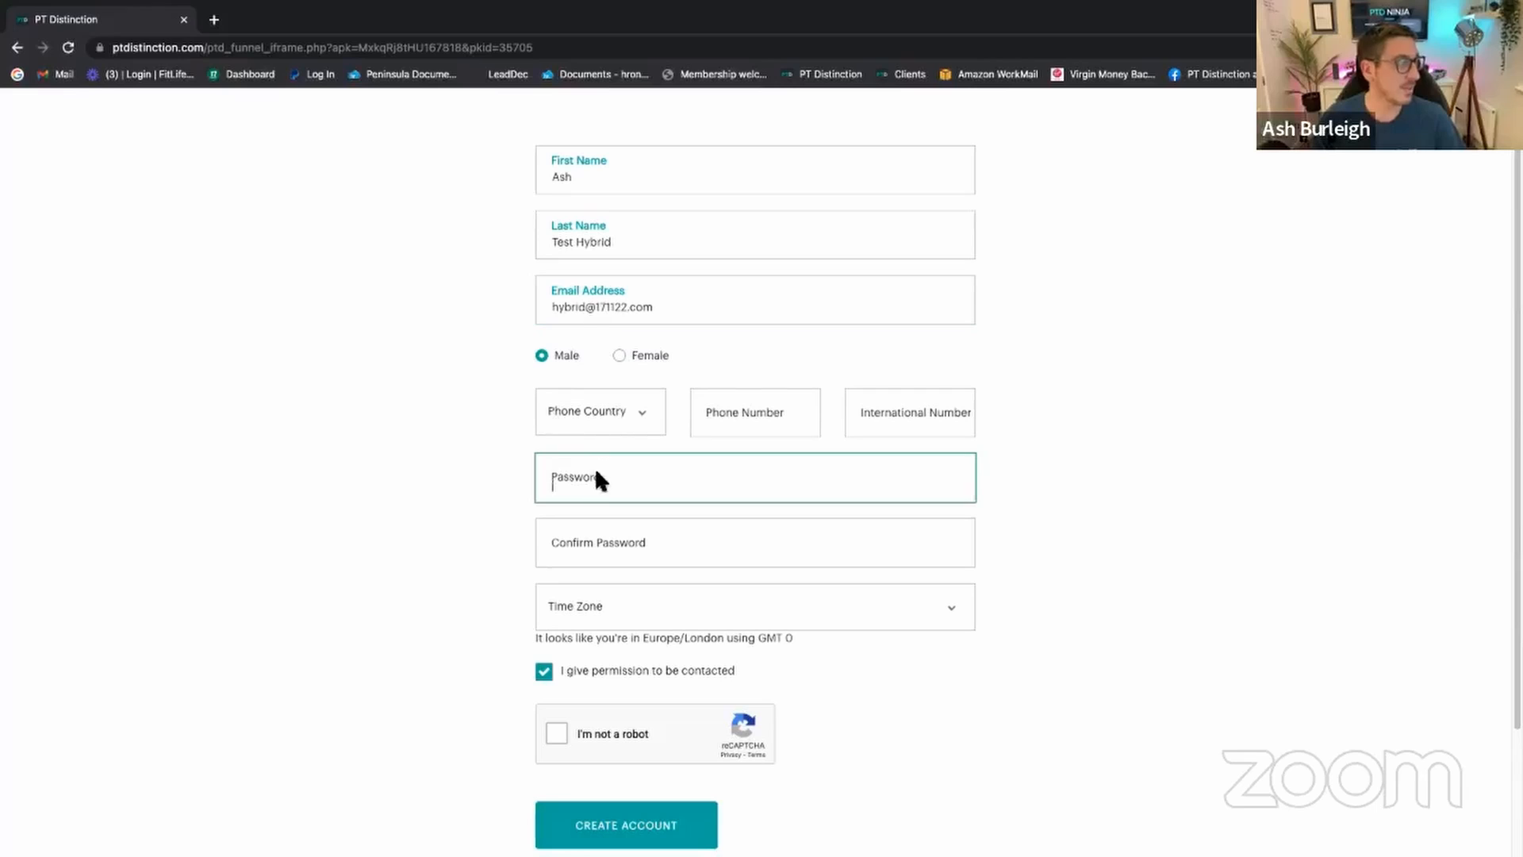
pyautogui.write('••••••')
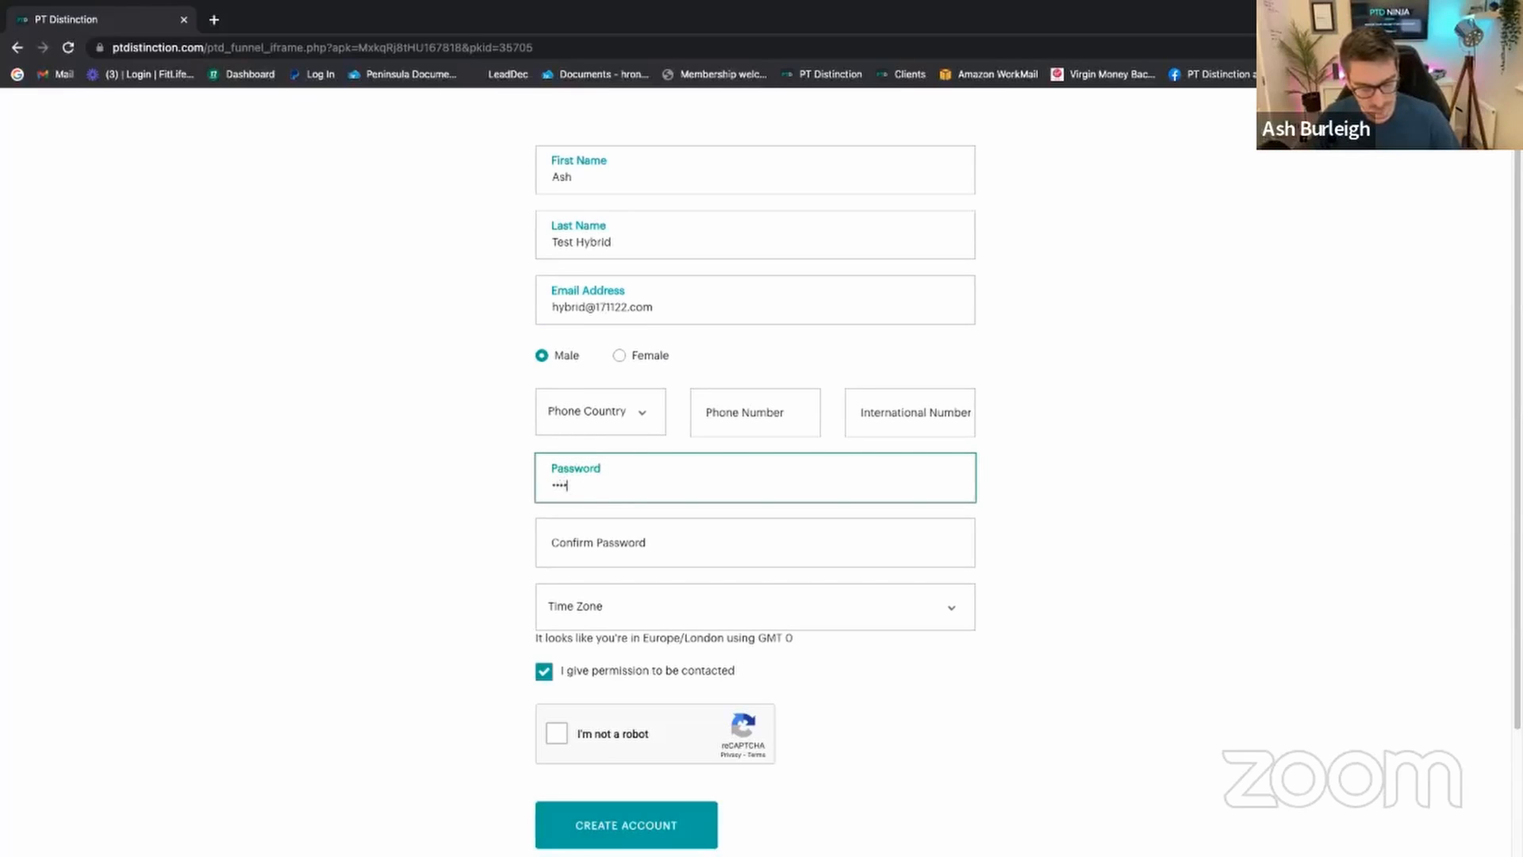
pyautogui.click(563, 545)
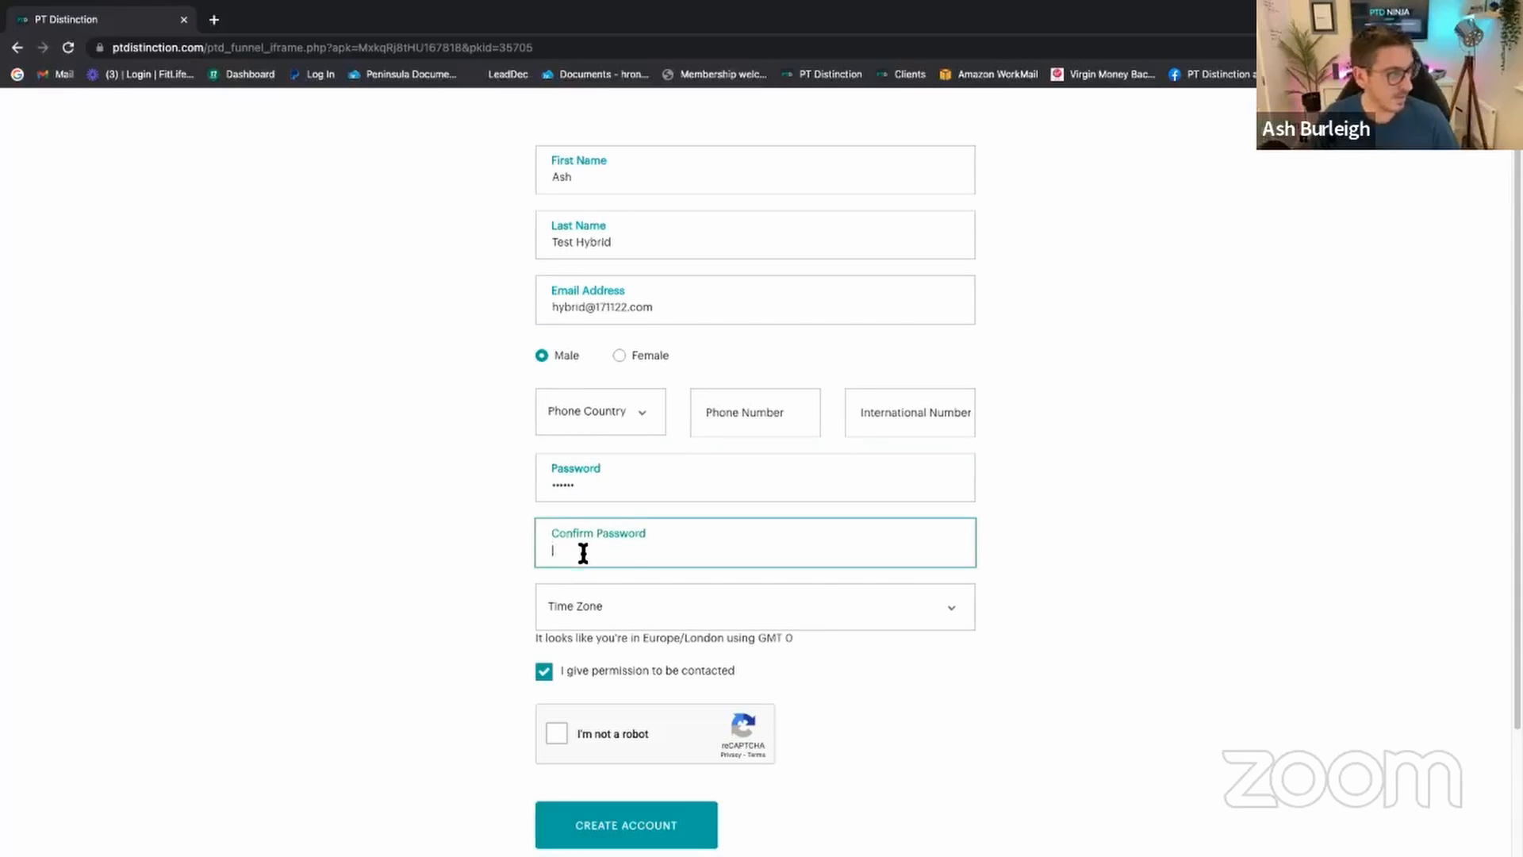
pyautogui.write('•••••')
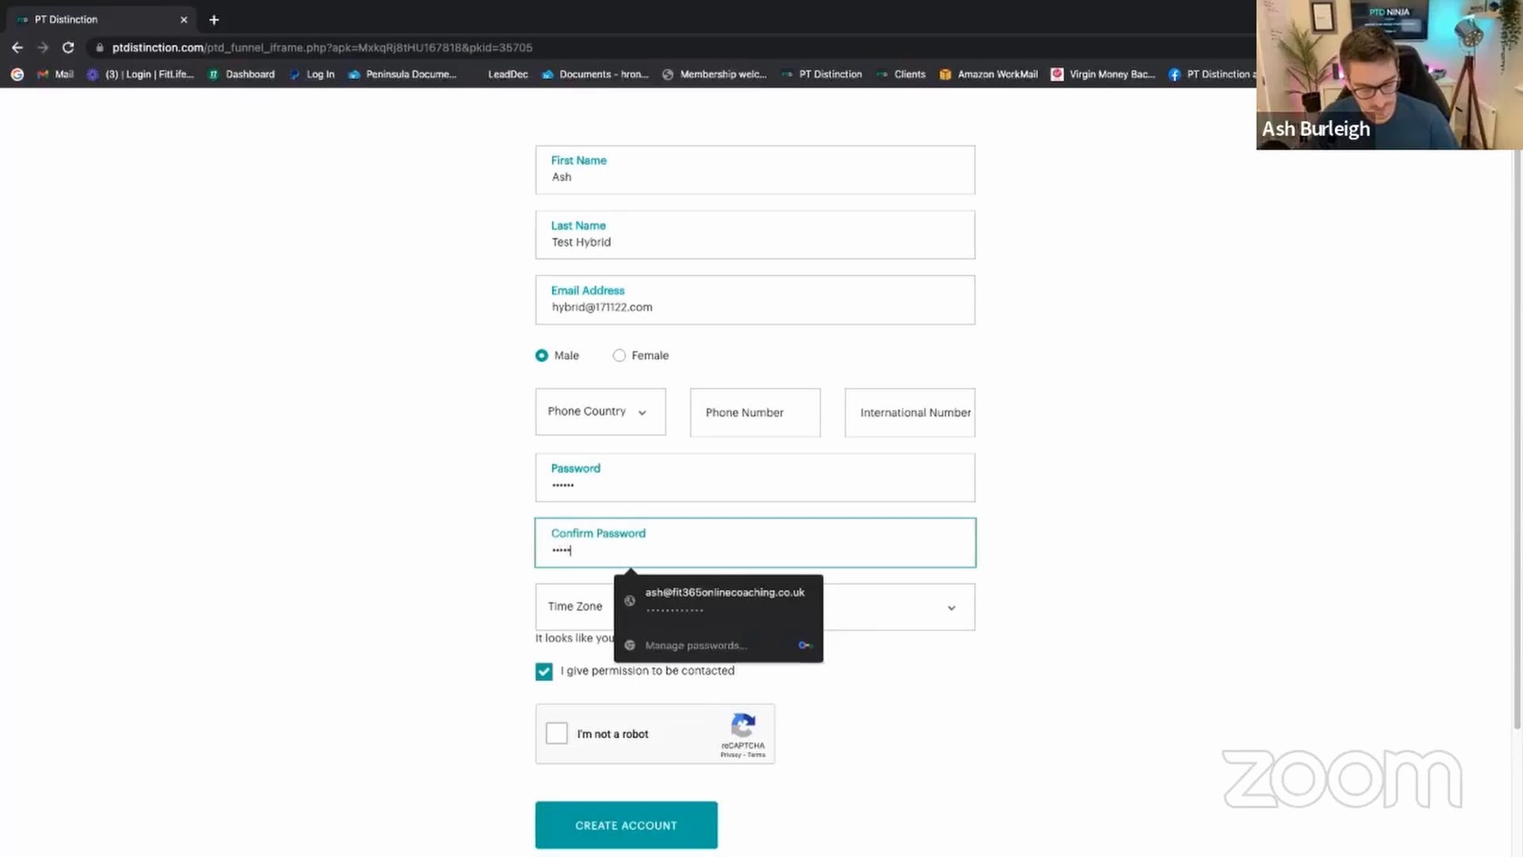
pyautogui.write('•')
# Step: Set the time zone to GMT and create the test client account
pyautogui.click(603, 608)
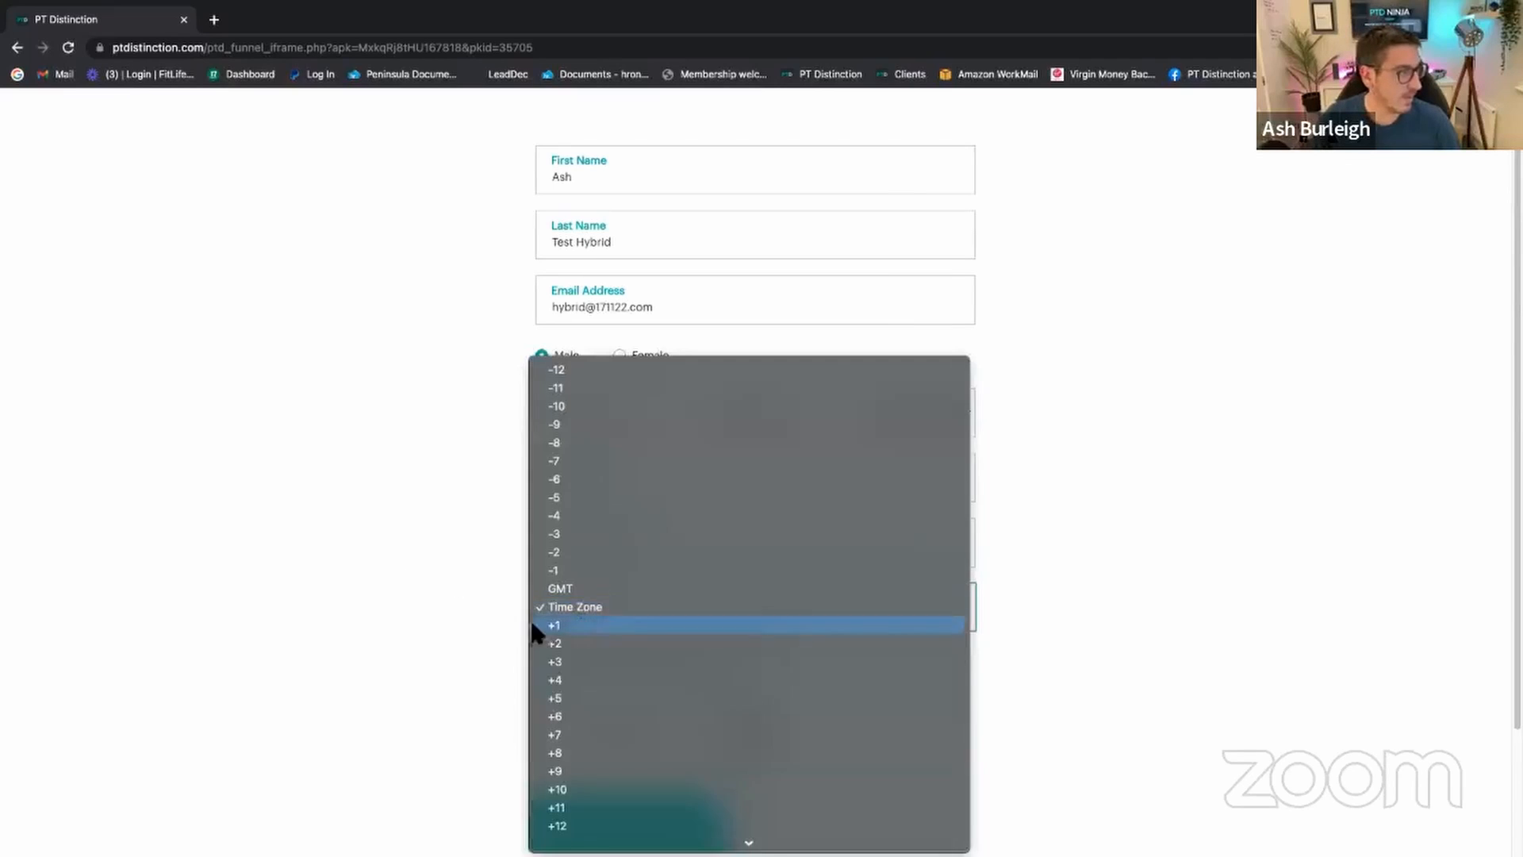
pyautogui.click(528, 624)
pyautogui.click(578, 608)
pyautogui.click(572, 572)
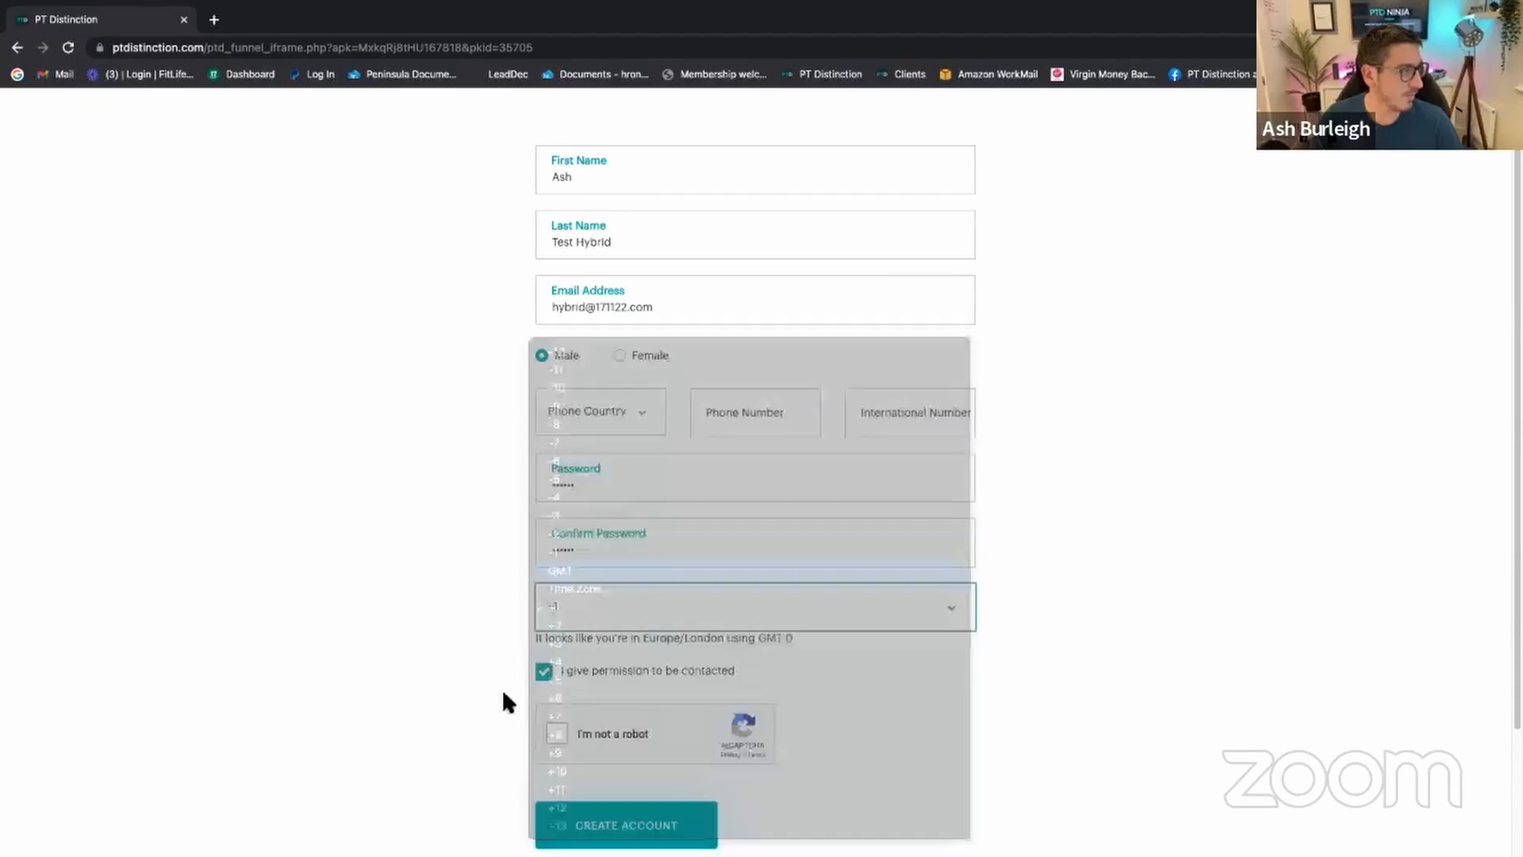
pyautogui.click(646, 826)
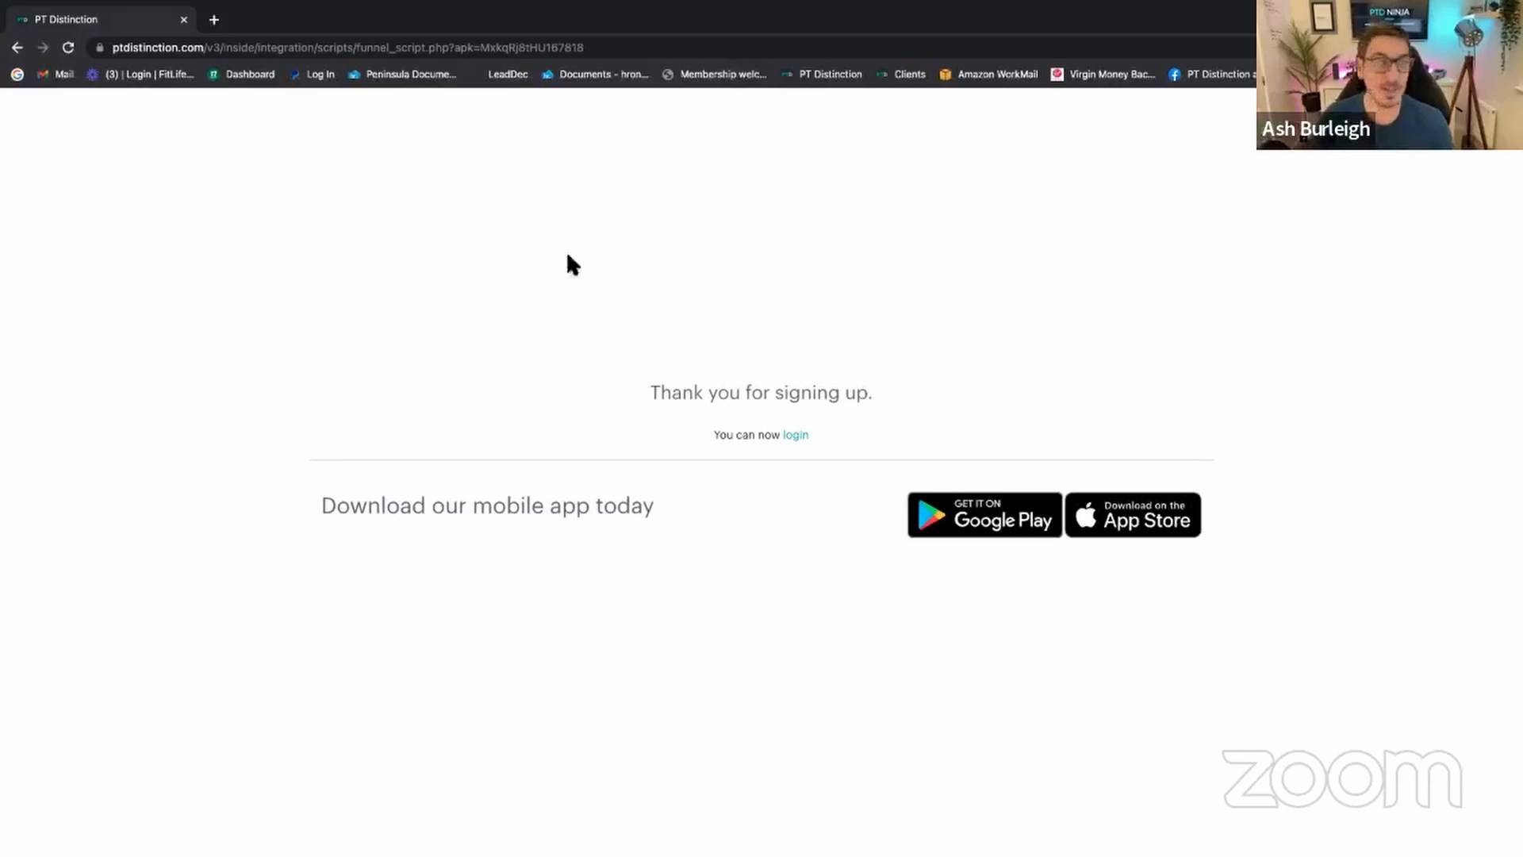
# Step: Close the hybrid onboarding package settings and open the newest test client from Active Clients sorted by Date added
pyautogui.hotkey('ctrl', 'Left')
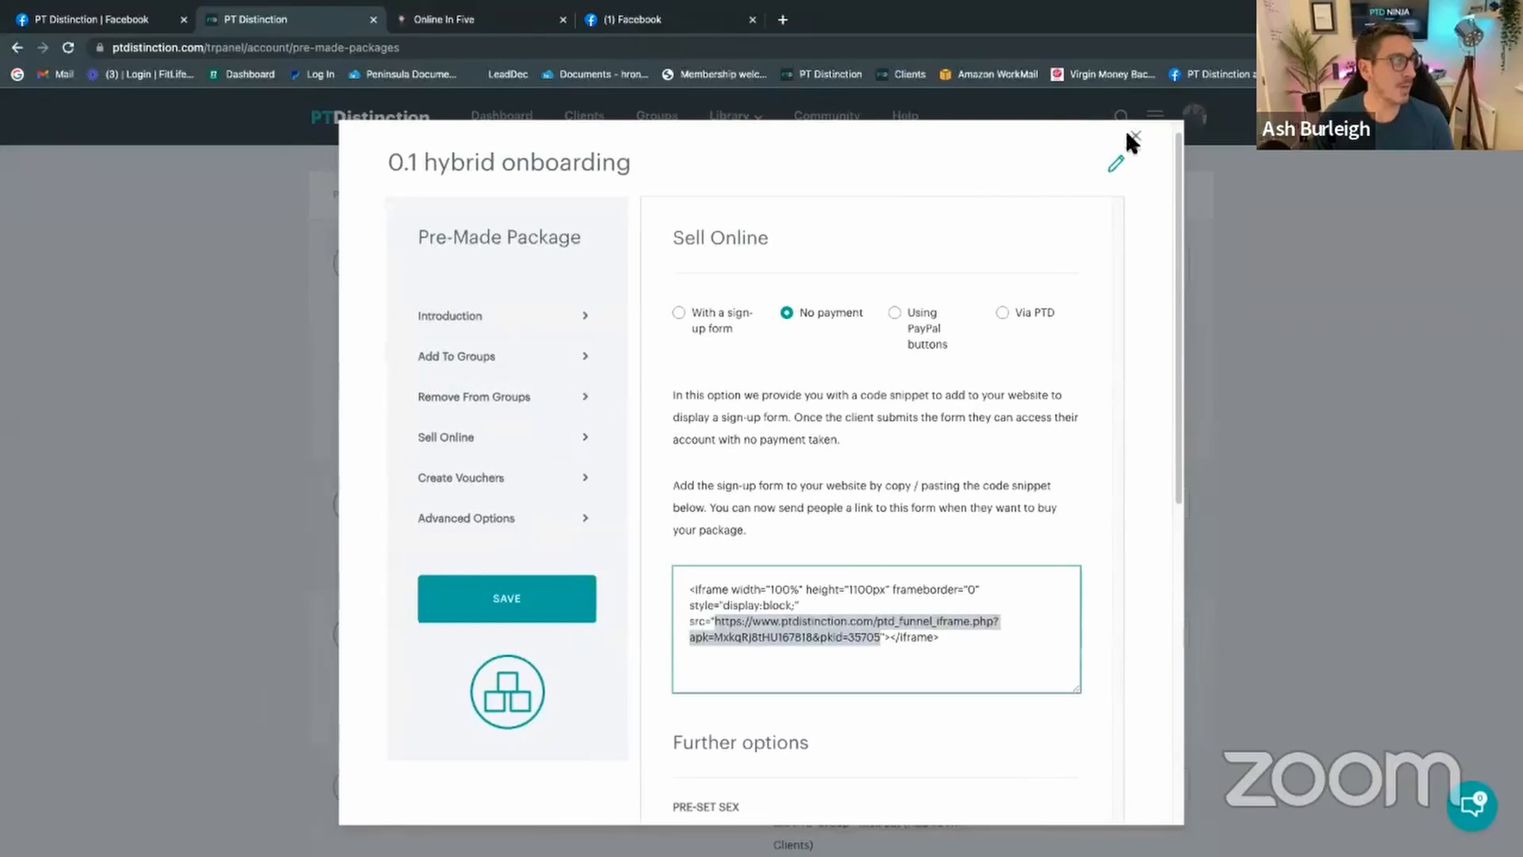
pyautogui.click(1132, 137)
pyautogui.click(576, 126)
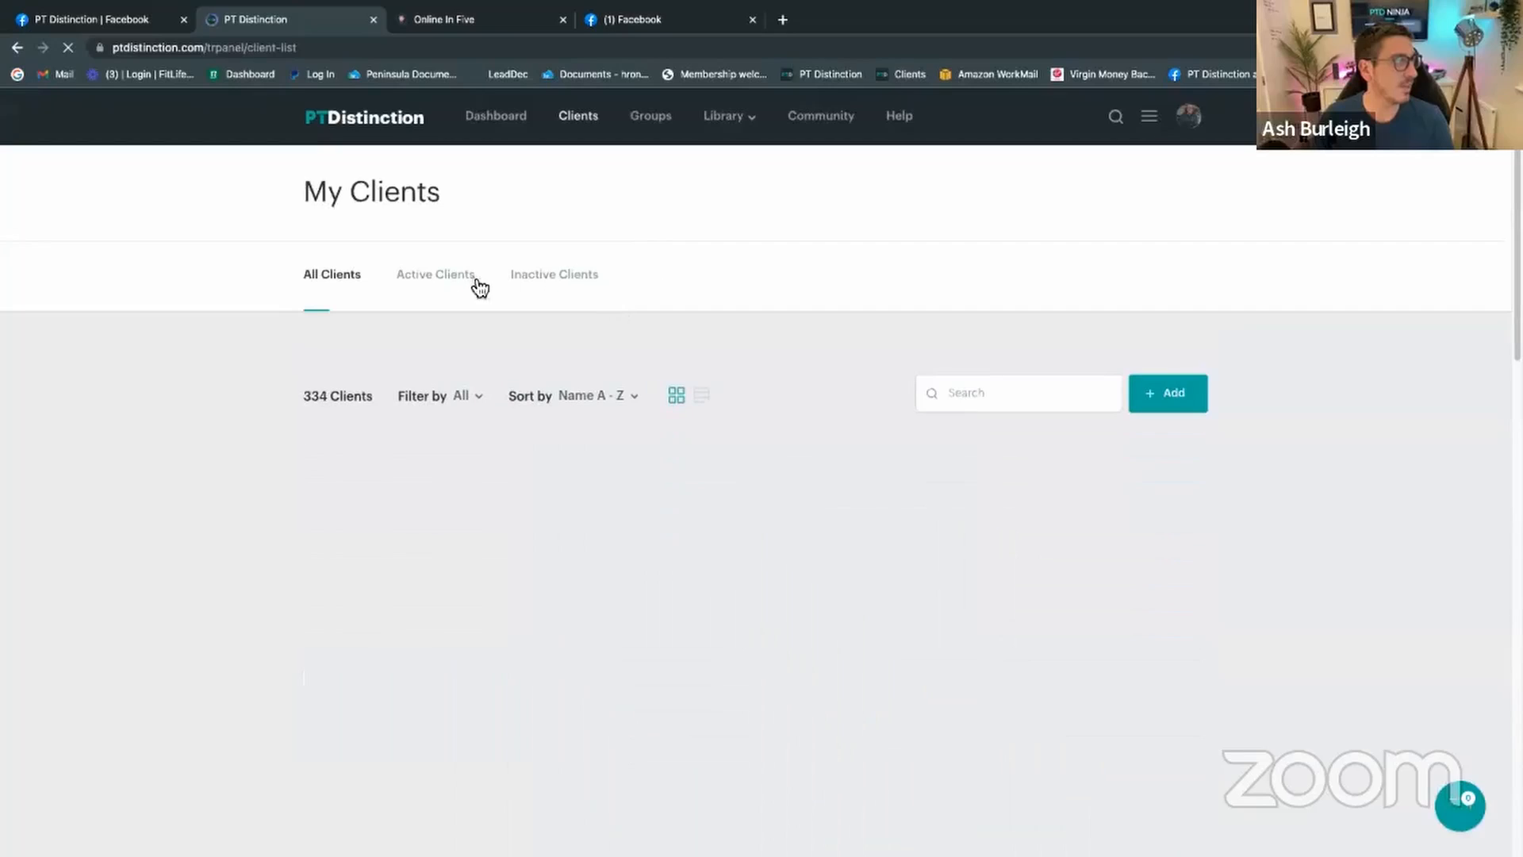
pyautogui.click(440, 279)
pyautogui.click(626, 397)
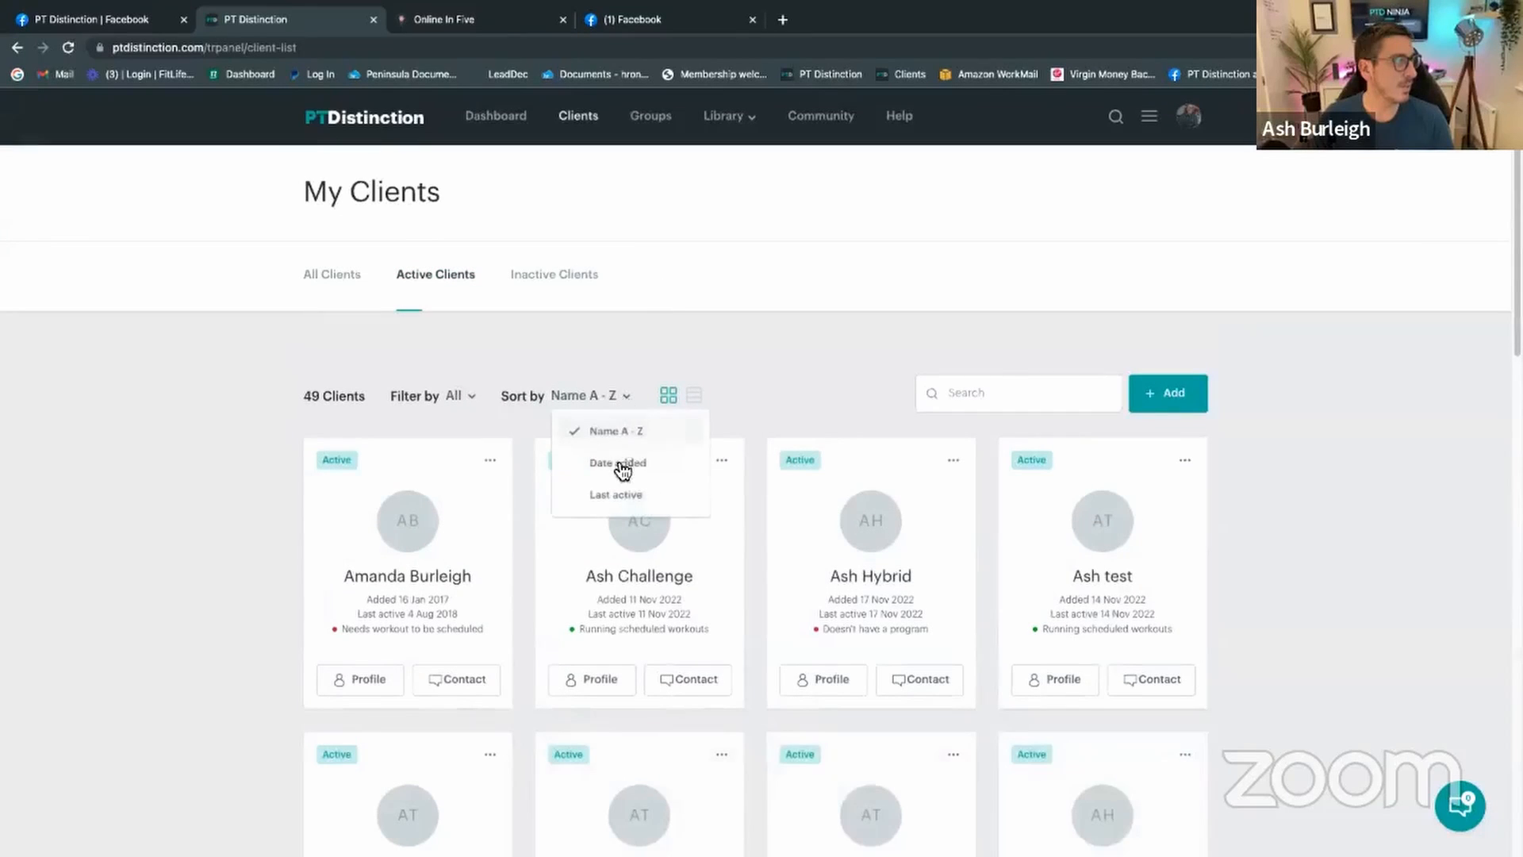
pyautogui.click(625, 465)
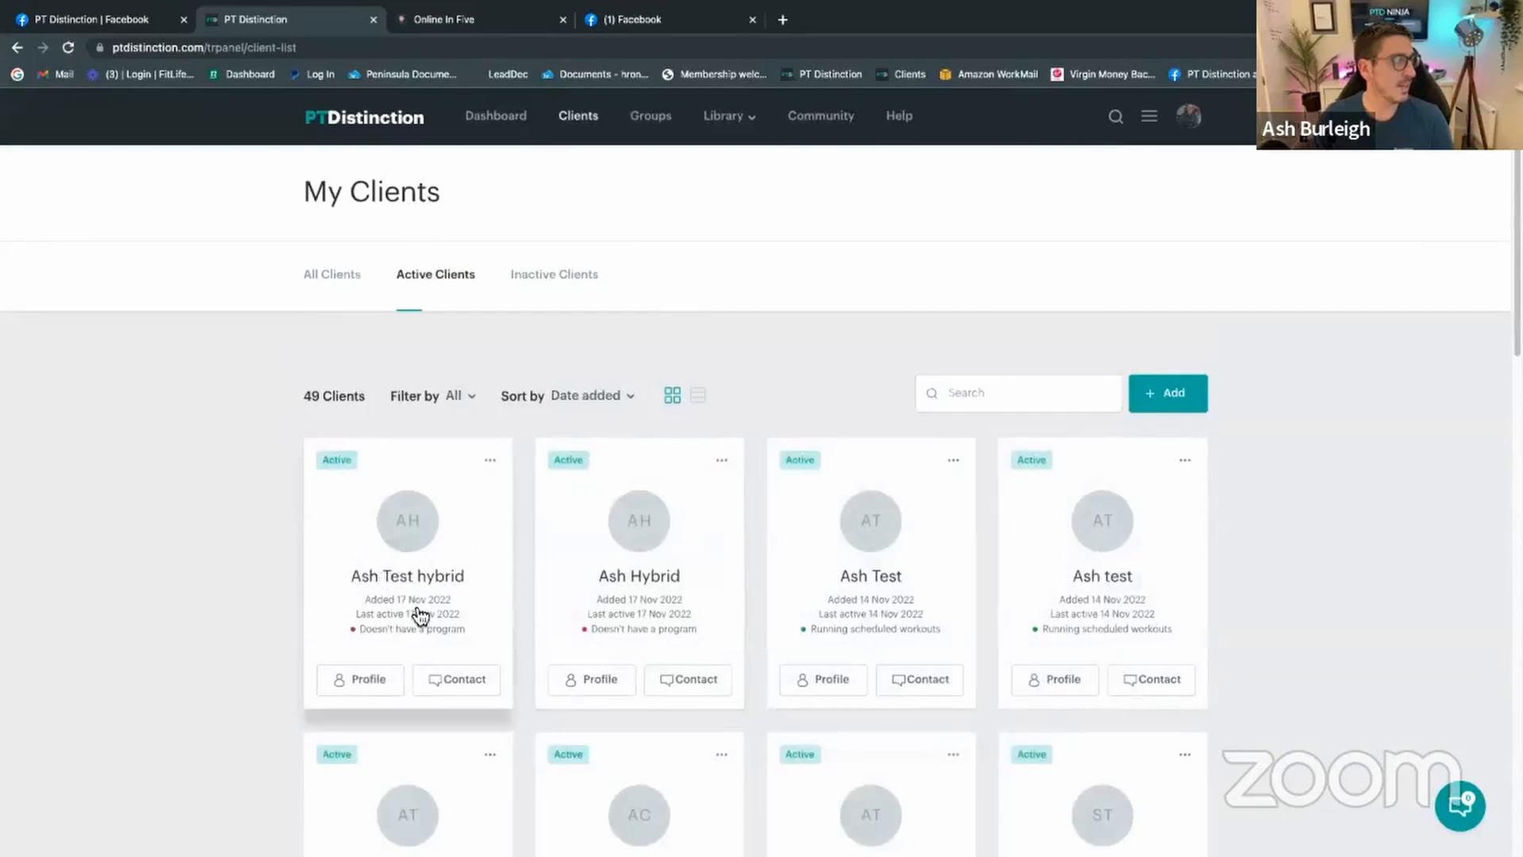
pyautogui.click(380, 570)
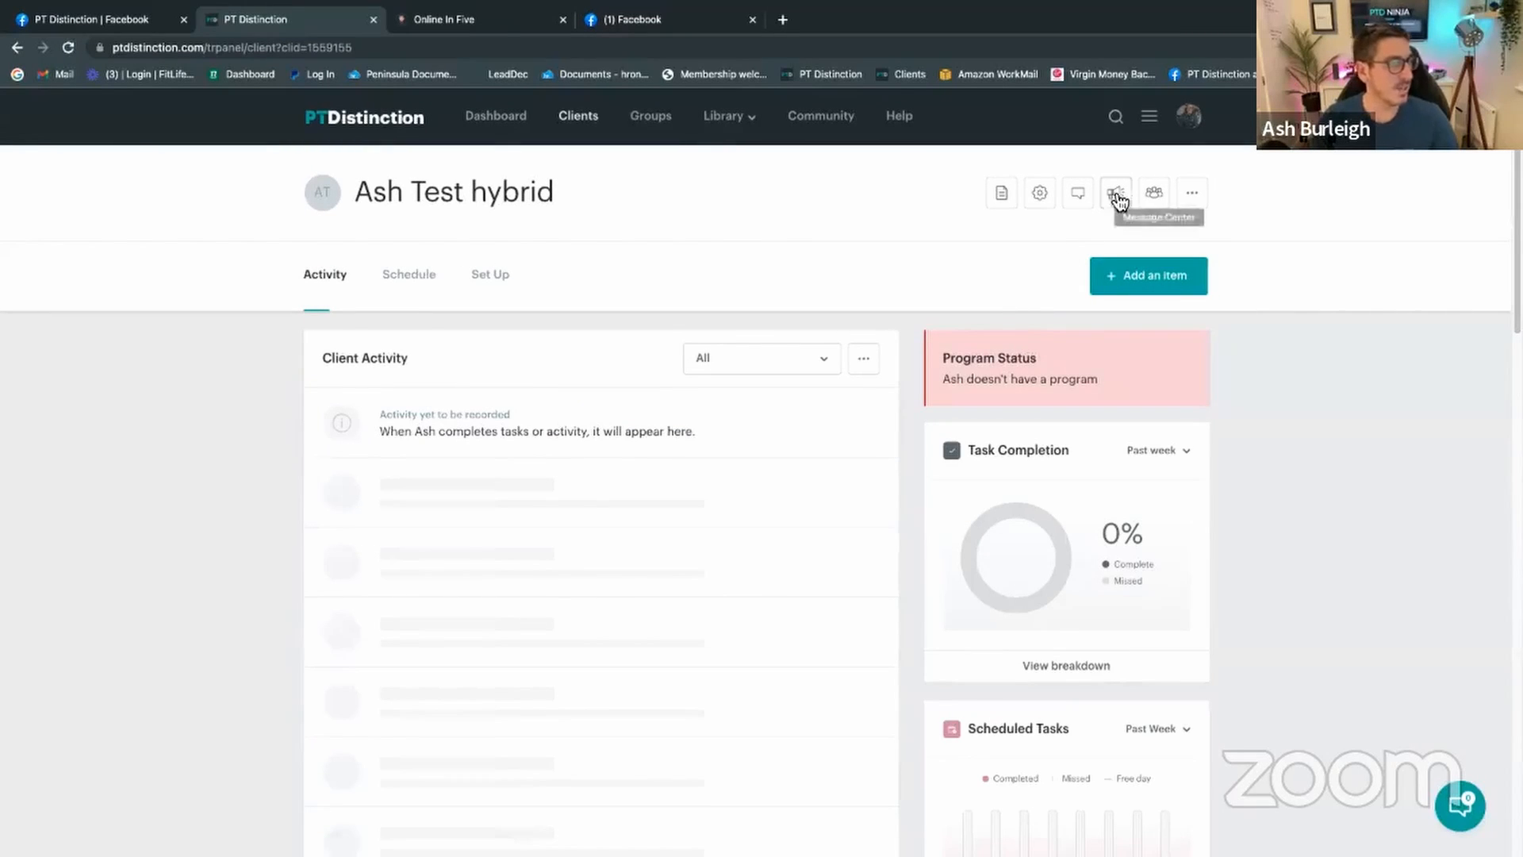
# Step: Check the client's Hybrid Onboarding group, then their coaching and tracking set-up items
pyautogui.click(1152, 198)
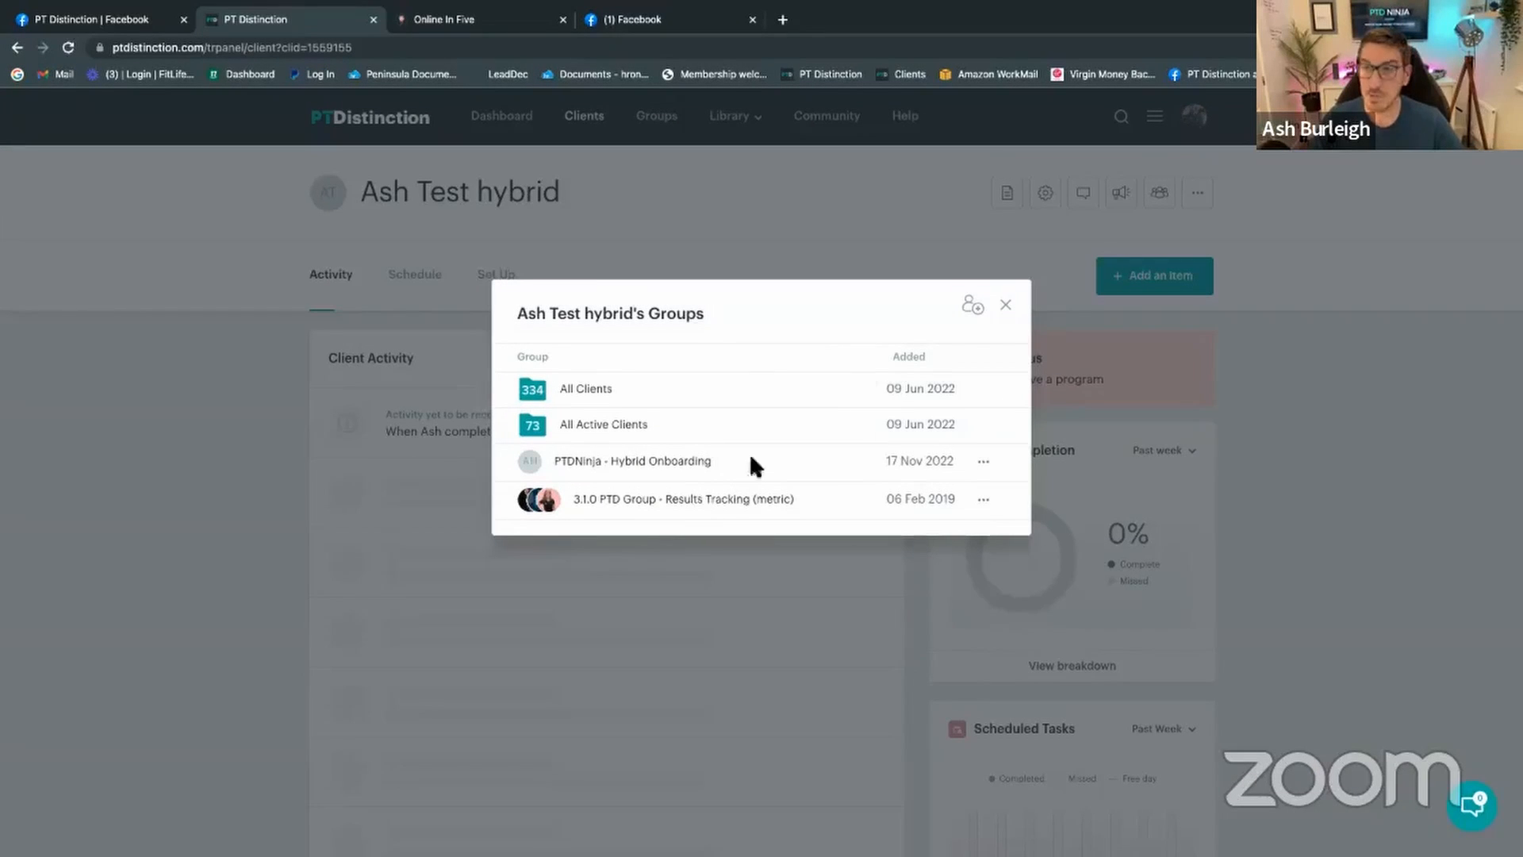
pyautogui.click(1005, 306)
pyautogui.click(488, 276)
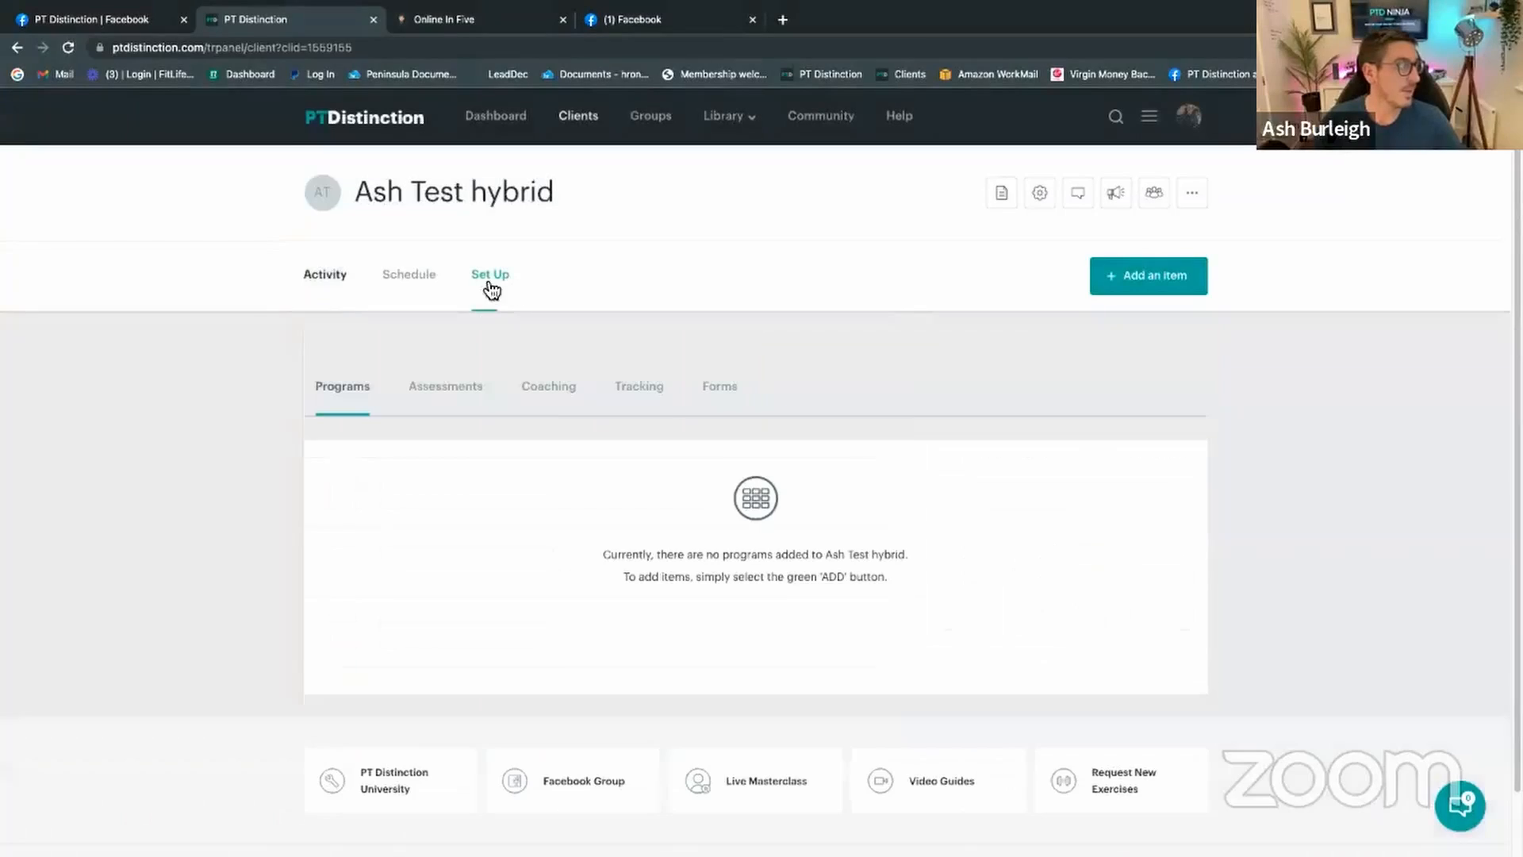
pyautogui.click(534, 403)
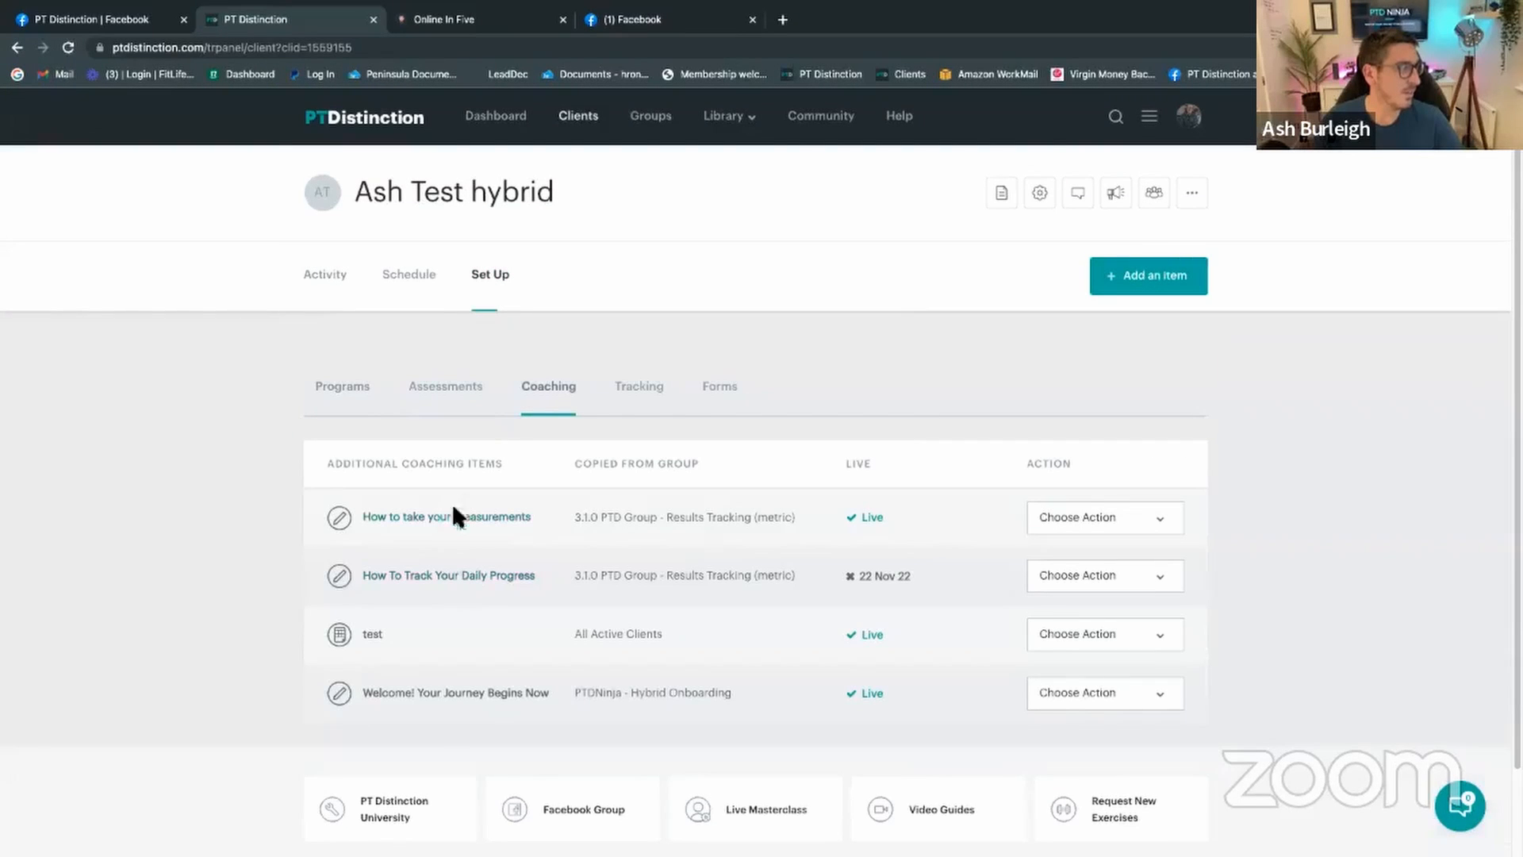
pyautogui.click(651, 396)
# Step: Show the client's weekly schedule with the Friday and Saturday measurement, photo and goals items
pyautogui.click(431, 296)
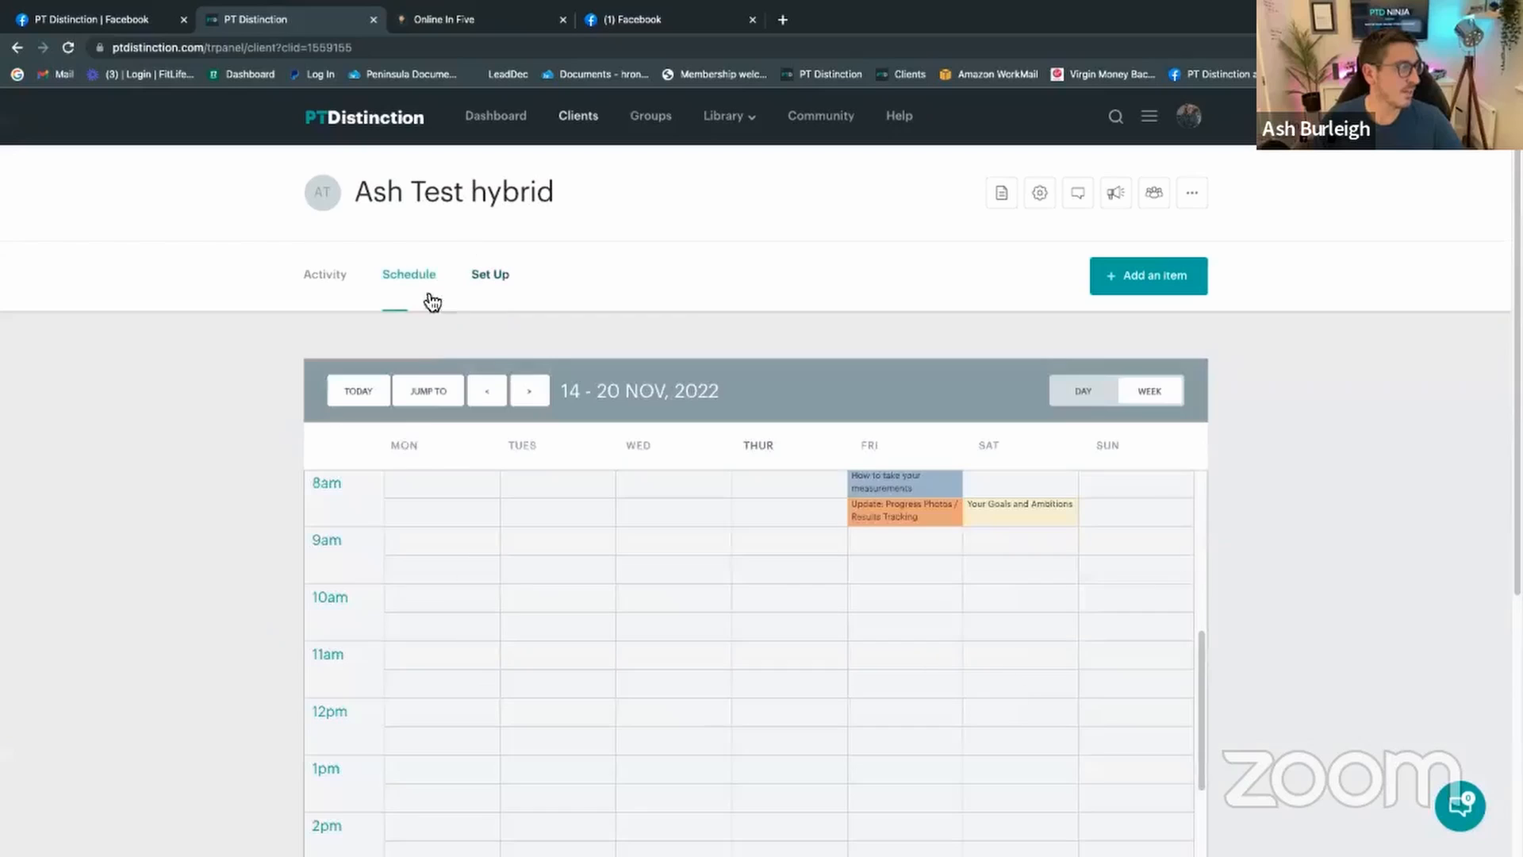
pyautogui.scroll(-4, 830, 664)
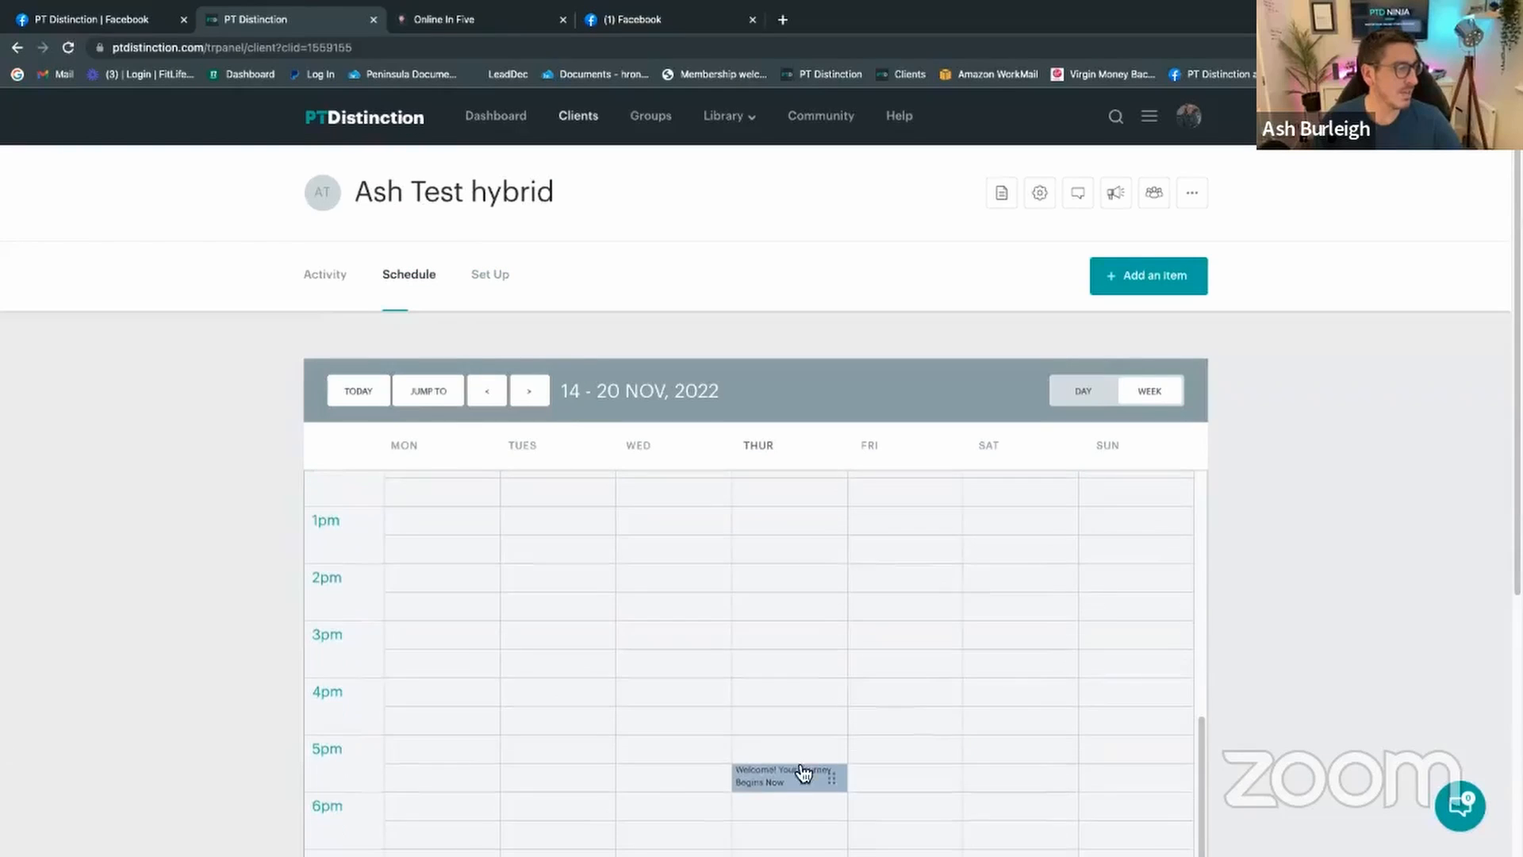
pyautogui.scroll(5, 803, 773)
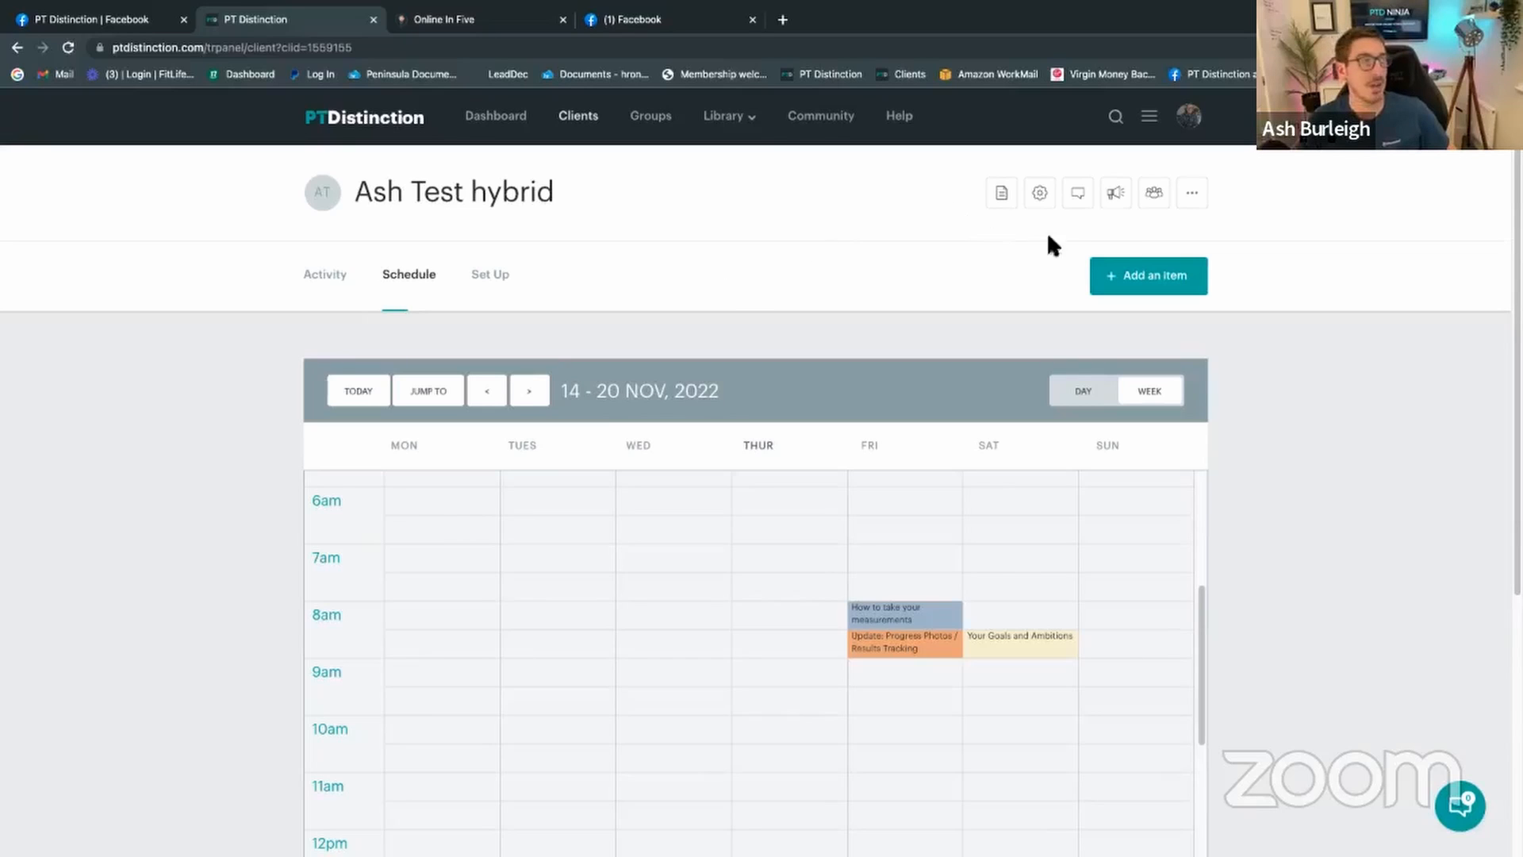
# Step: Add the client to the 5.1.4 Individual Habit - Eat protein group, then reload their page
pyautogui.click(1153, 196)
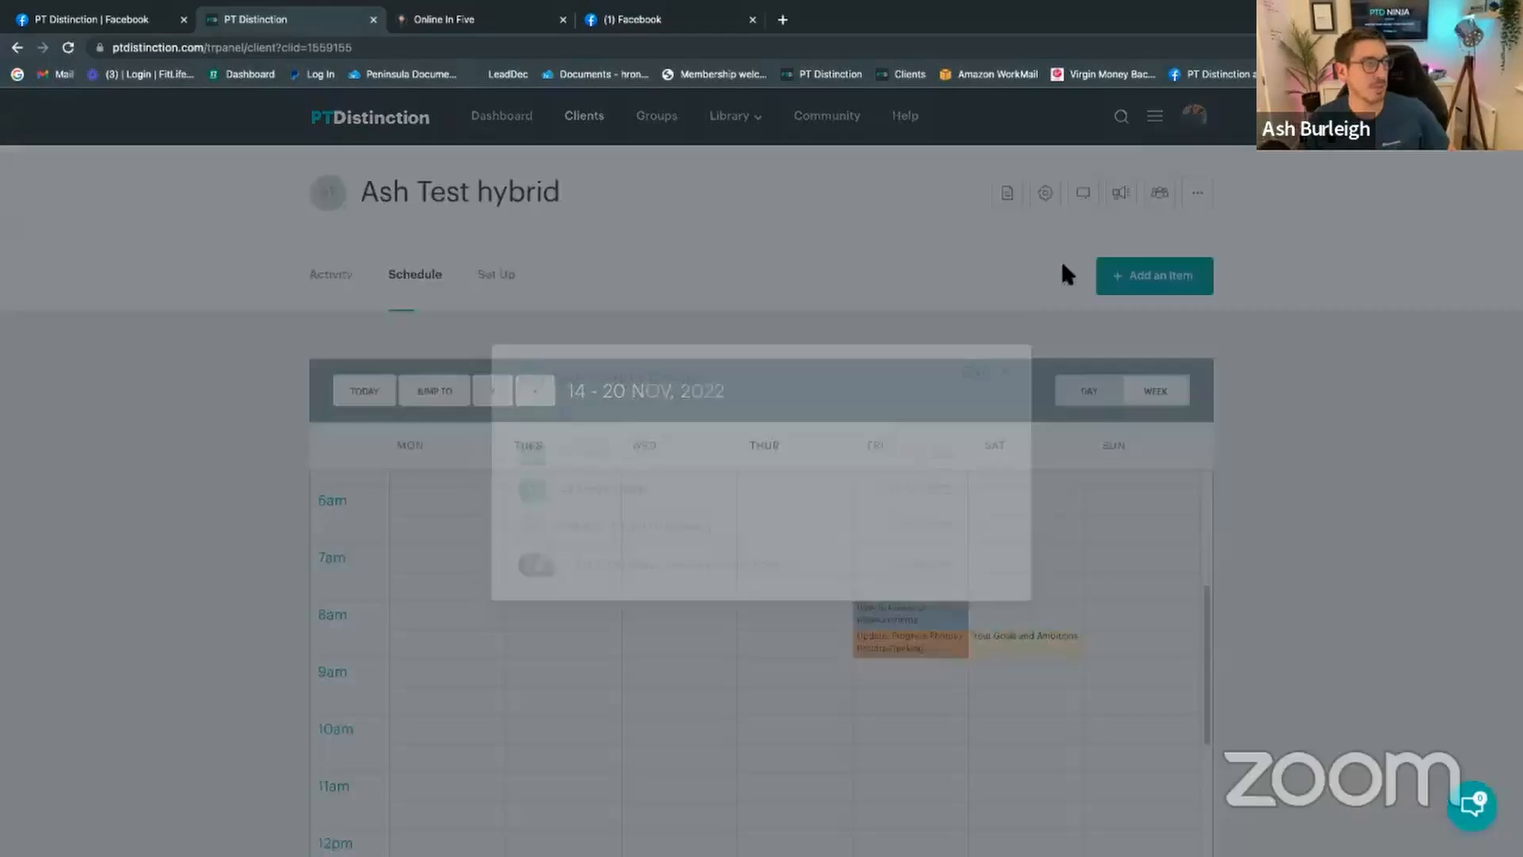
pyautogui.click(970, 365)
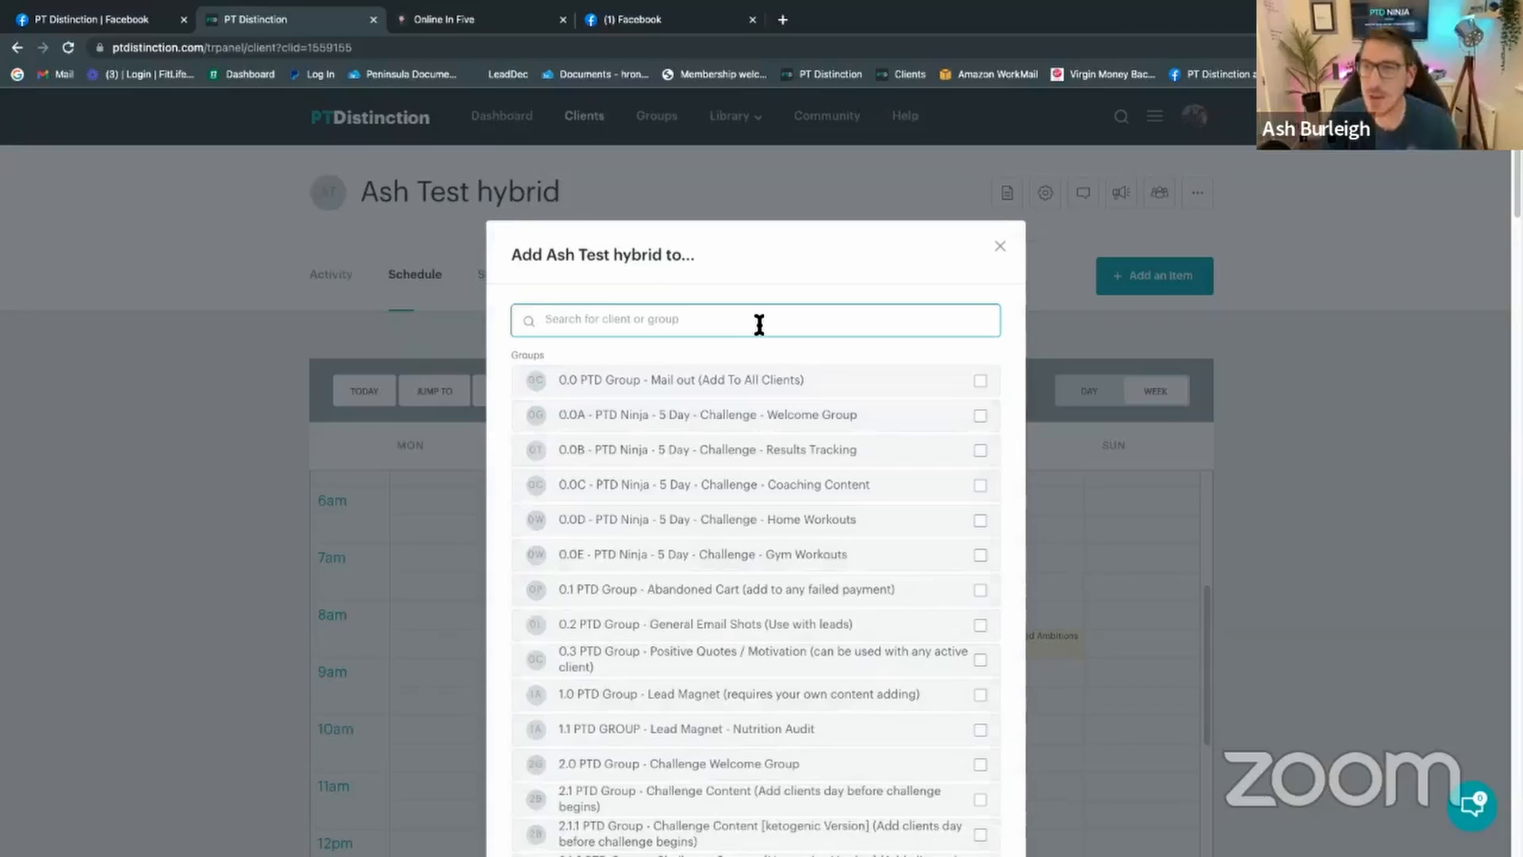
pyautogui.write('p')
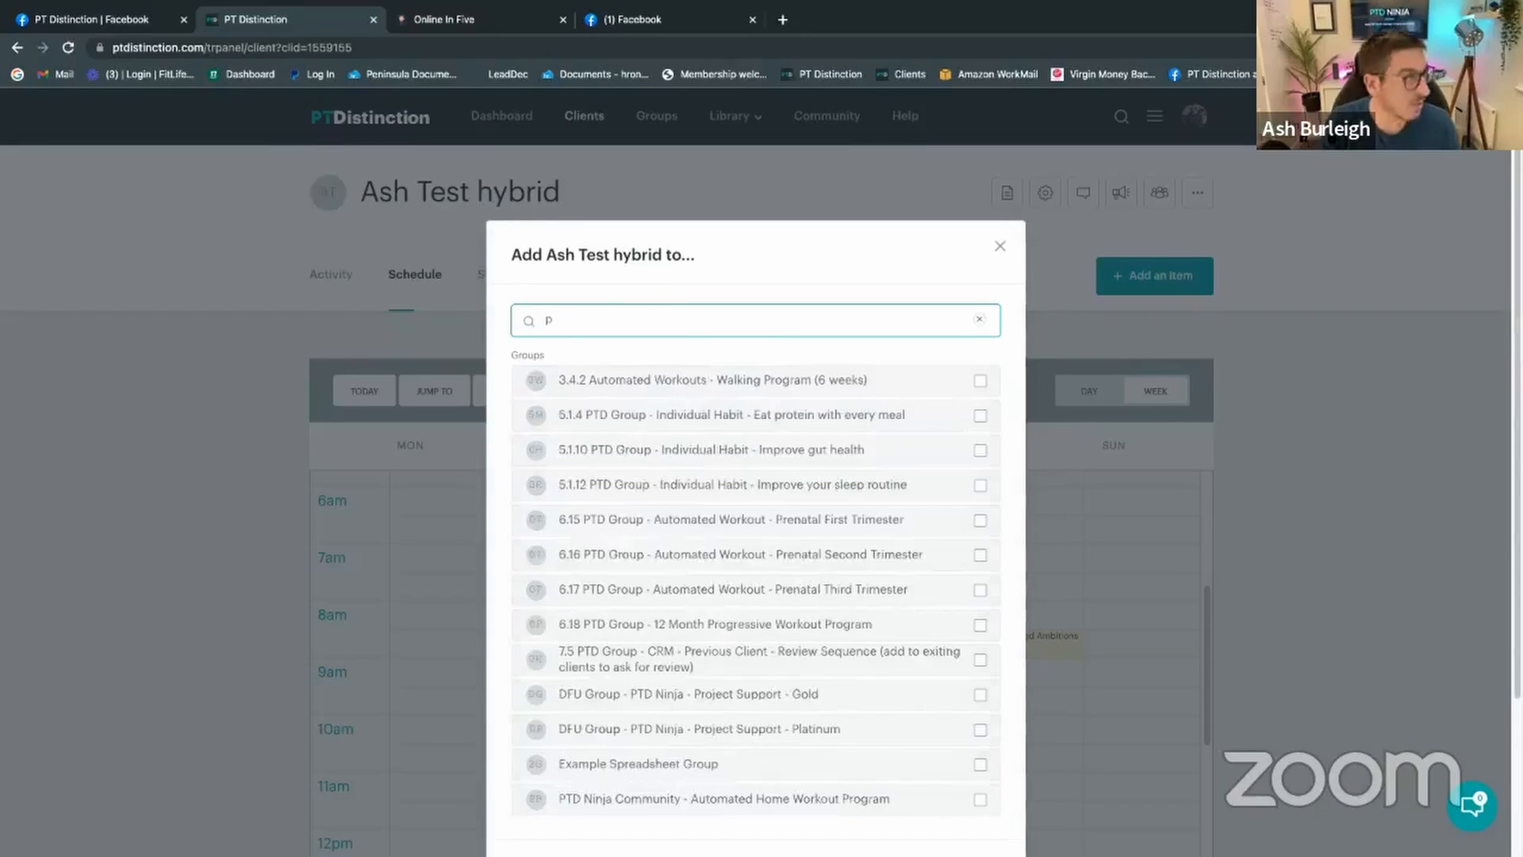
pyautogui.write('rot')
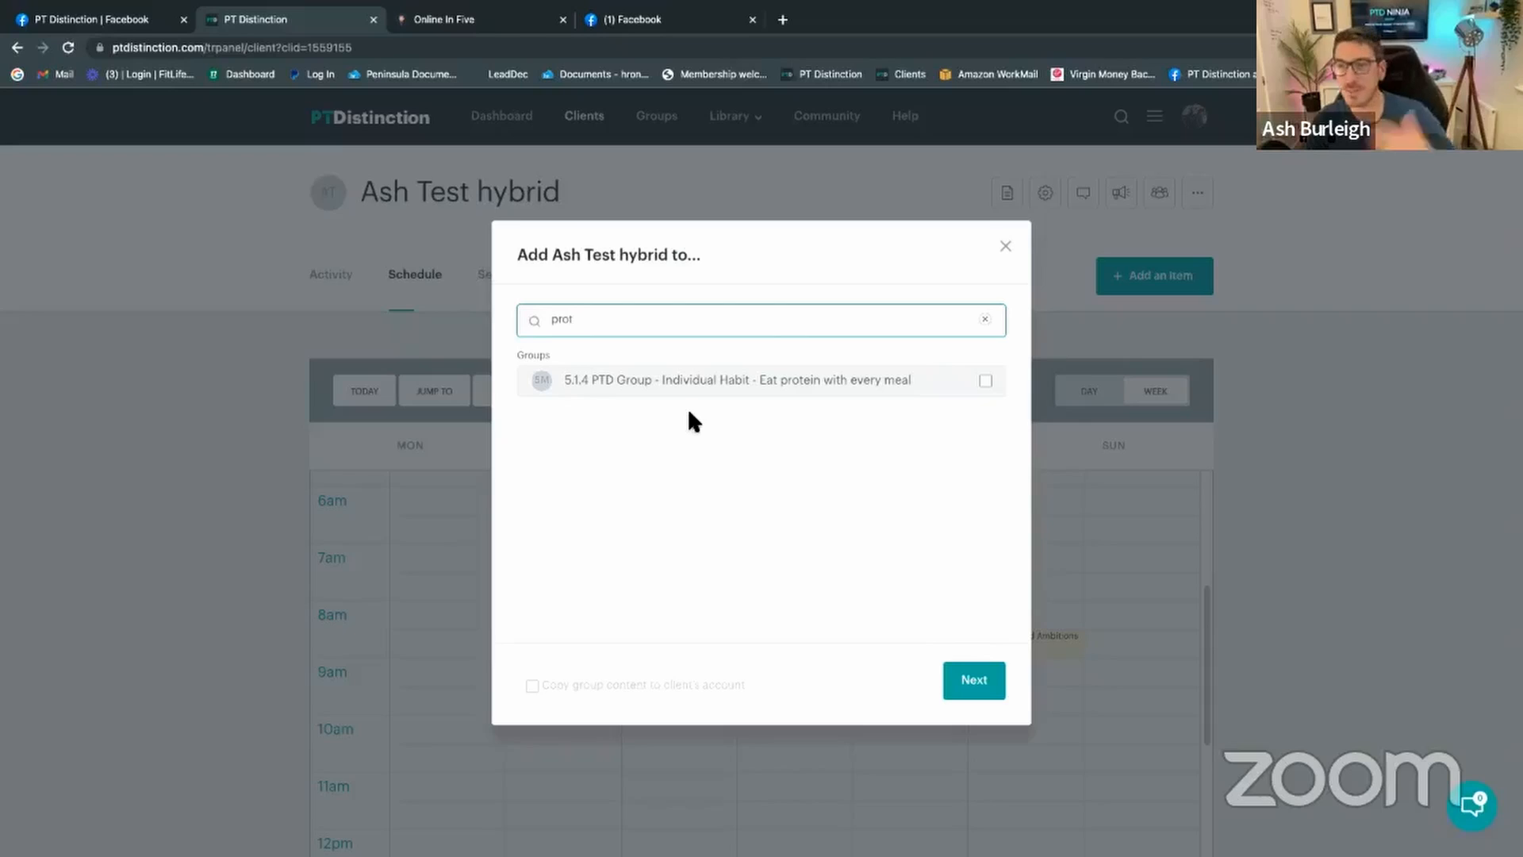
pyautogui.click(985, 382)
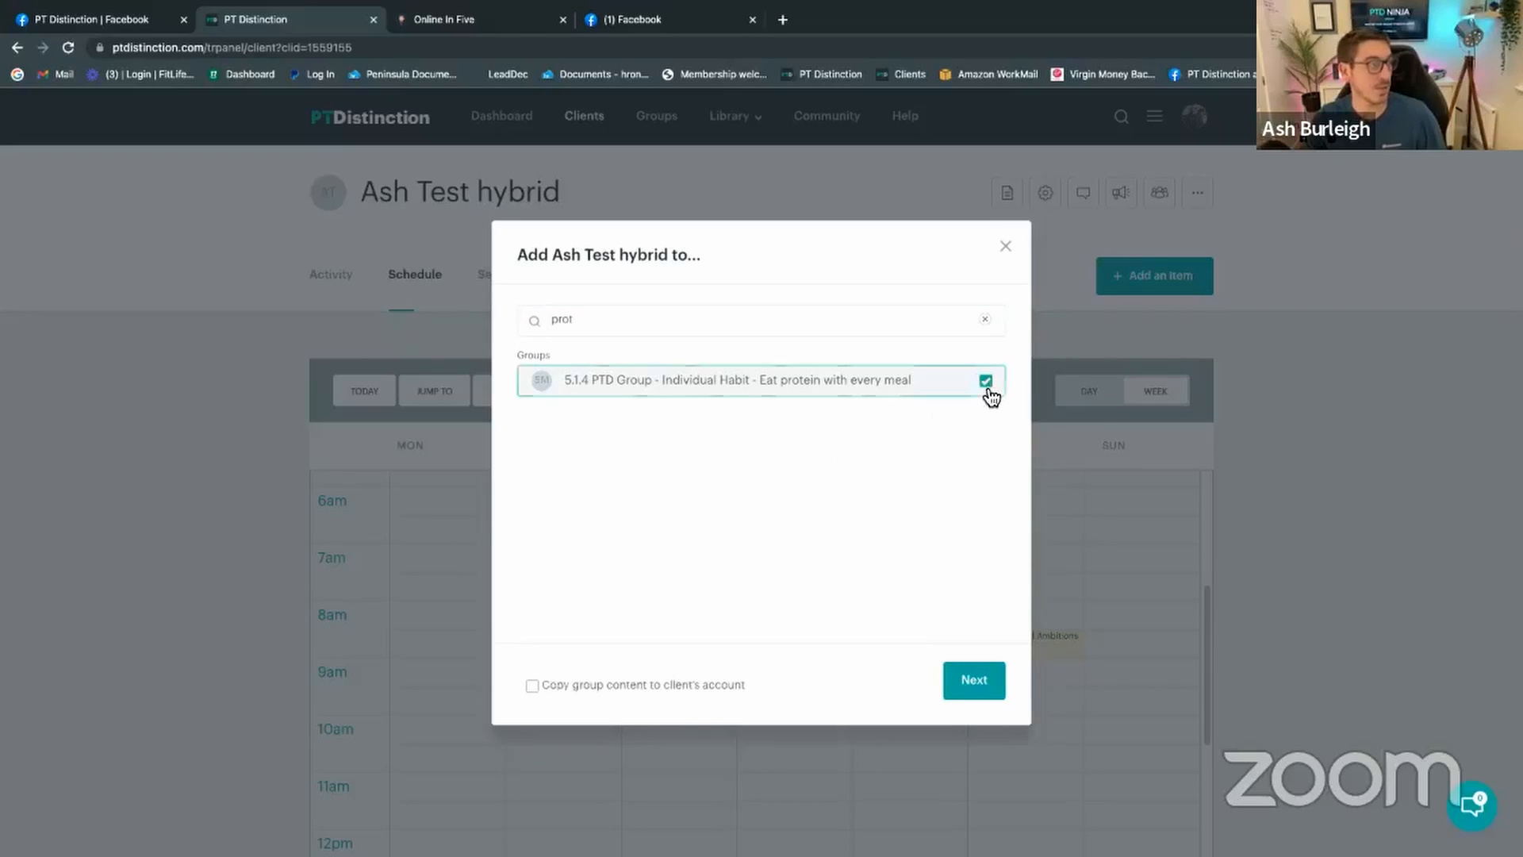
pyautogui.click(975, 680)
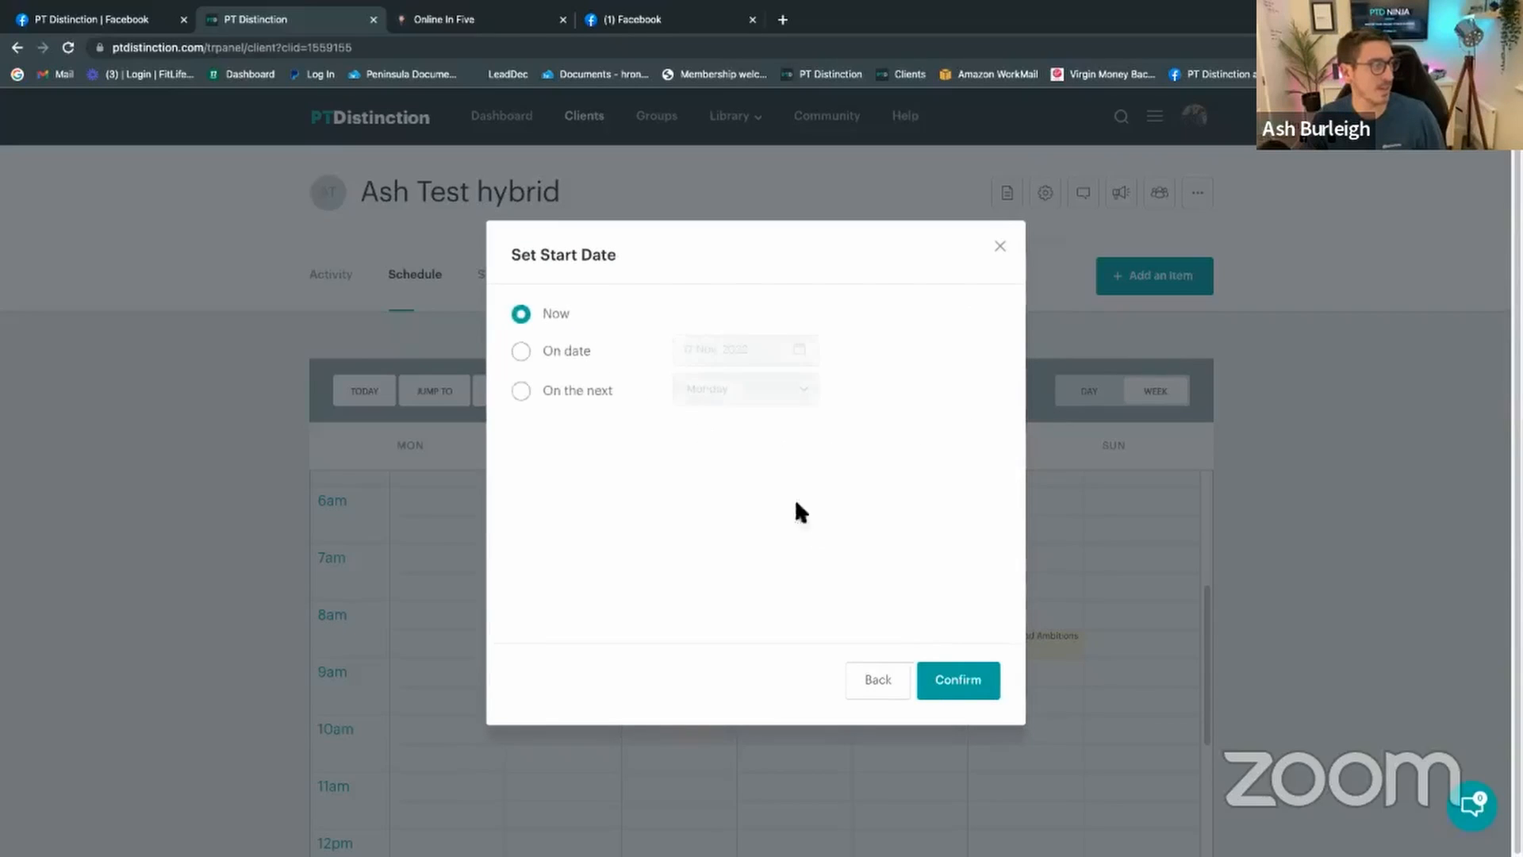
pyautogui.click(973, 680)
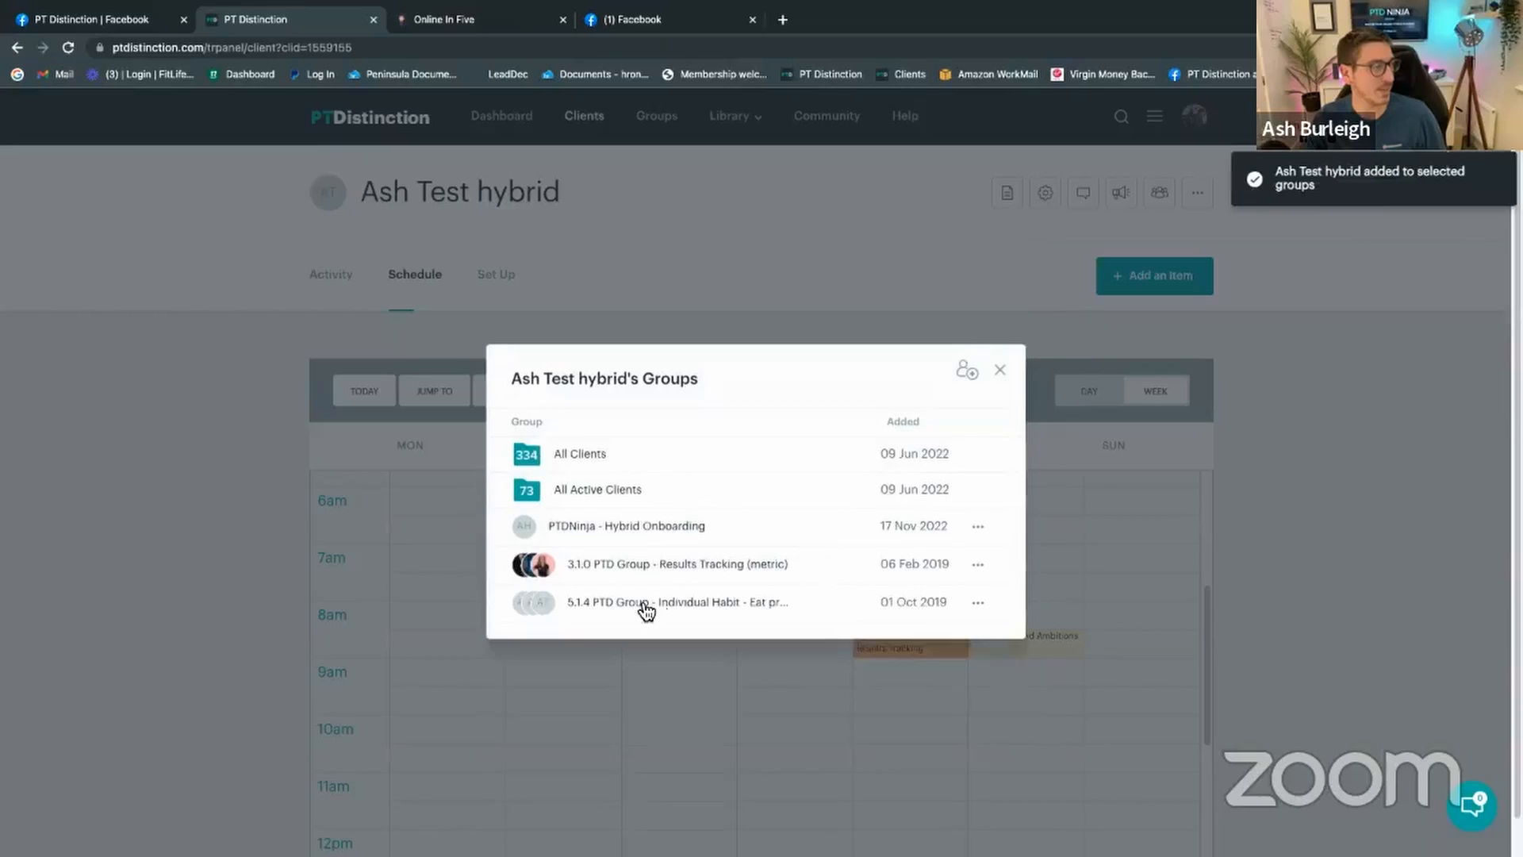
pyautogui.click(999, 369)
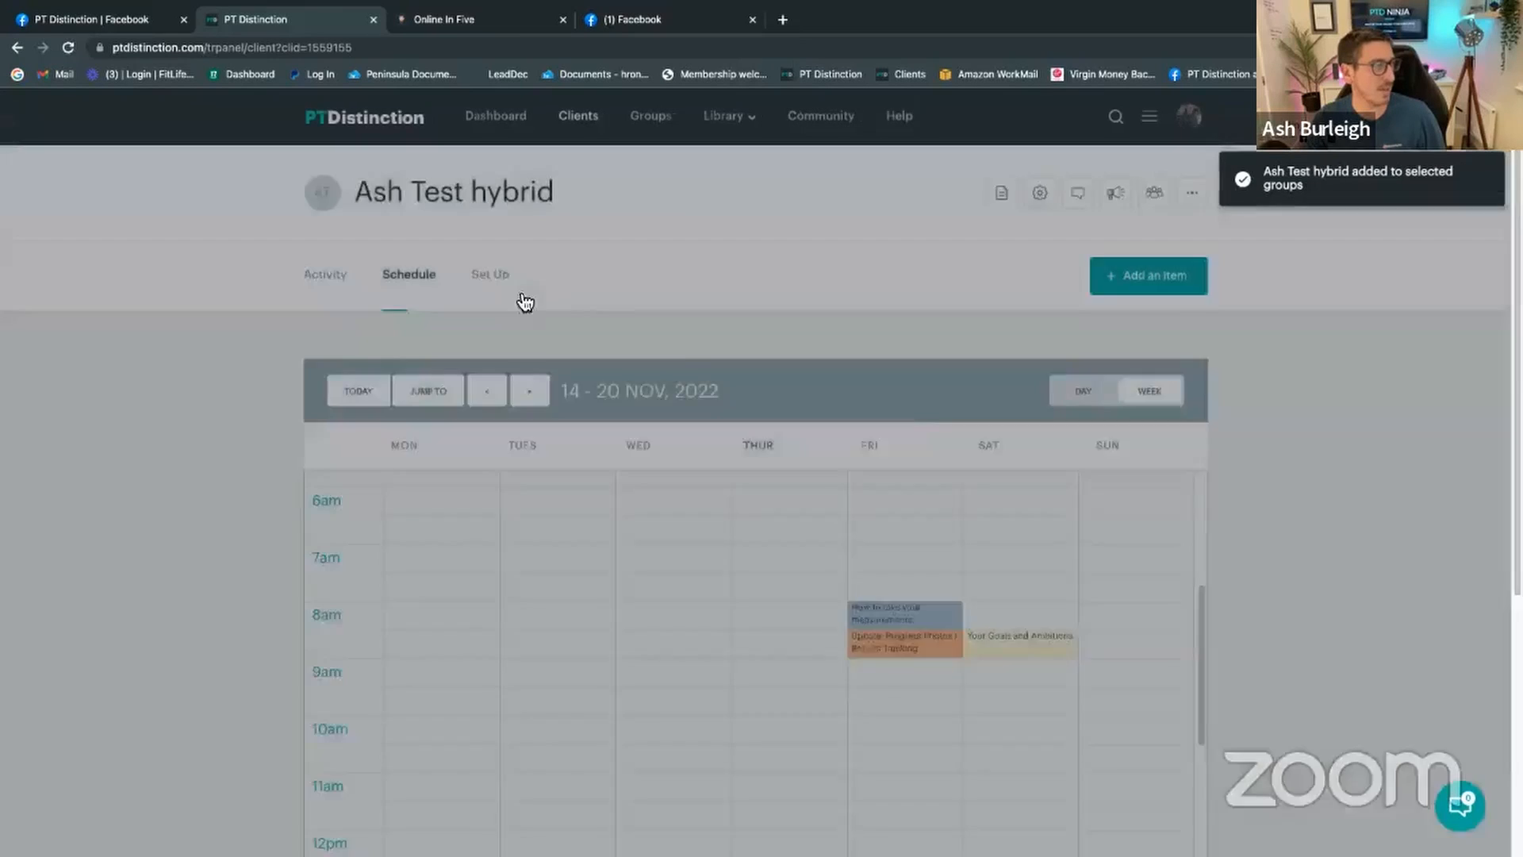
pyautogui.click(68, 48)
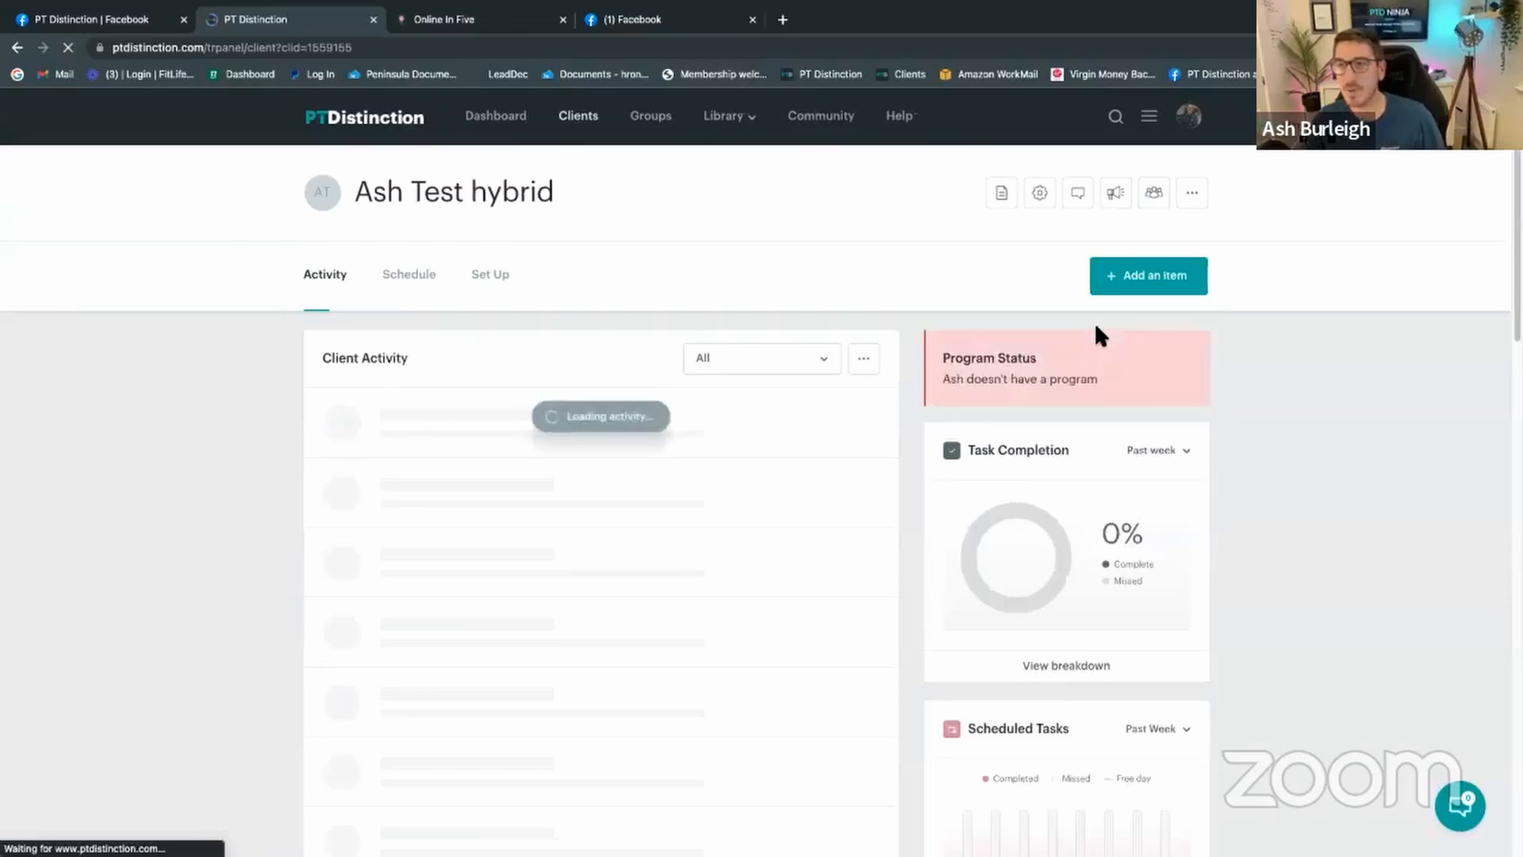
# Step: Review the client's Coaching and Tracking set-up items, then go back to the My Clients list
pyautogui.click(492, 278)
pyautogui.click(546, 389)
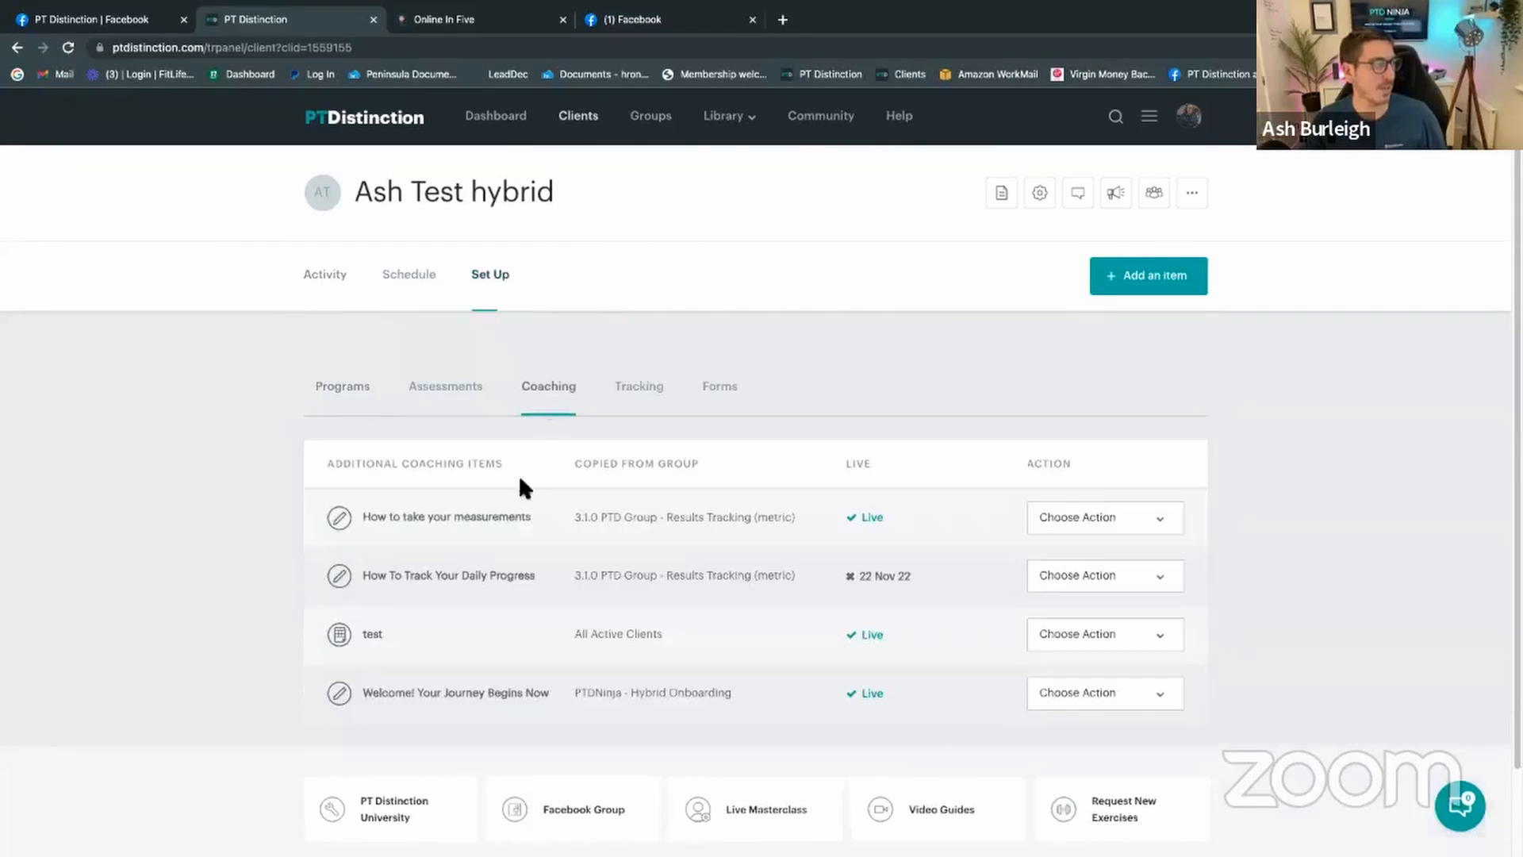
pyautogui.click(646, 397)
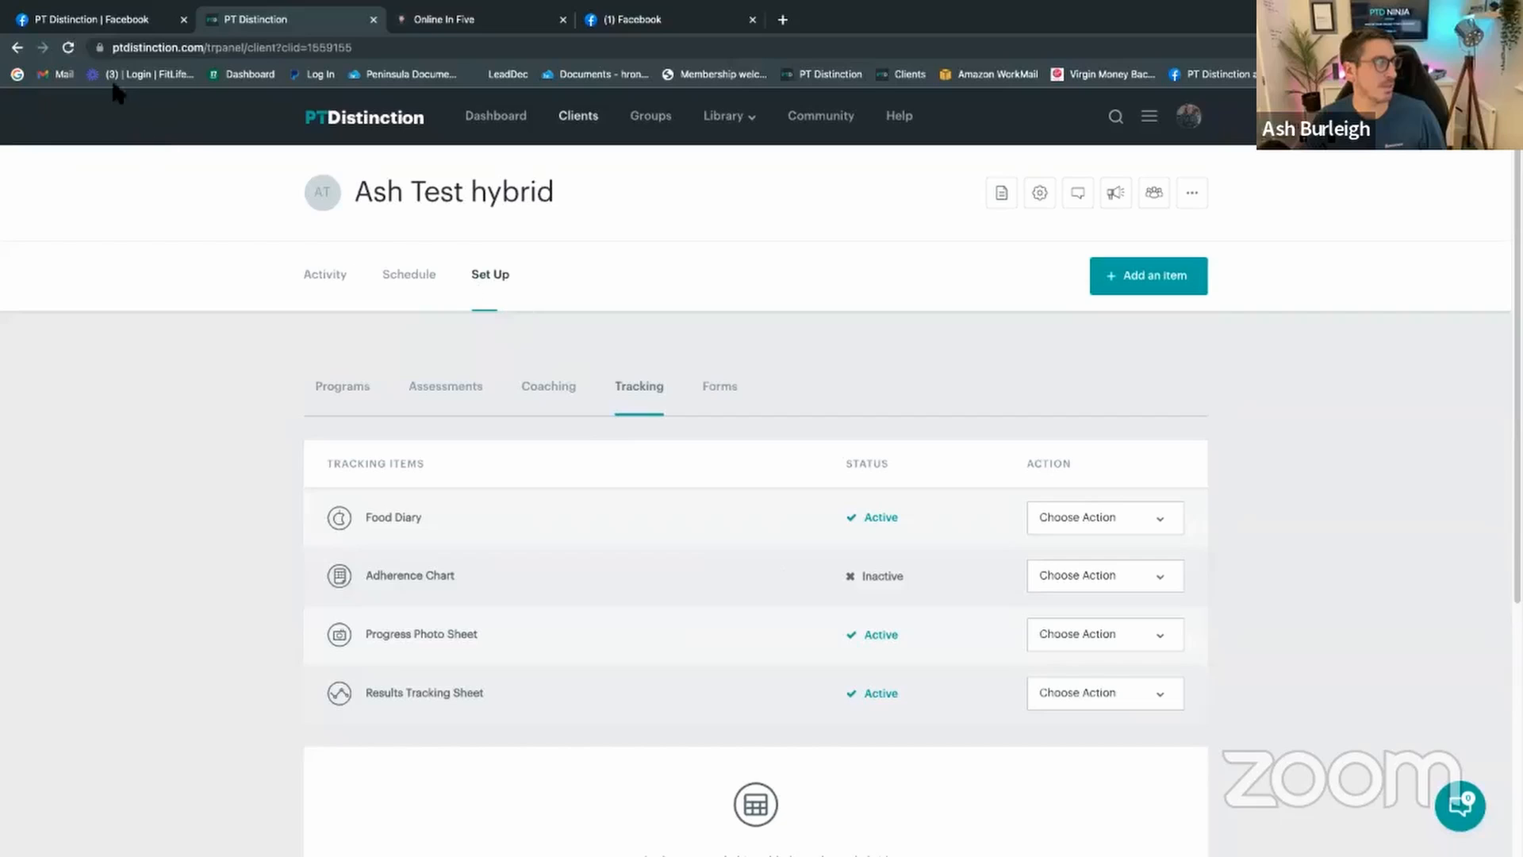
pyautogui.click(16, 49)
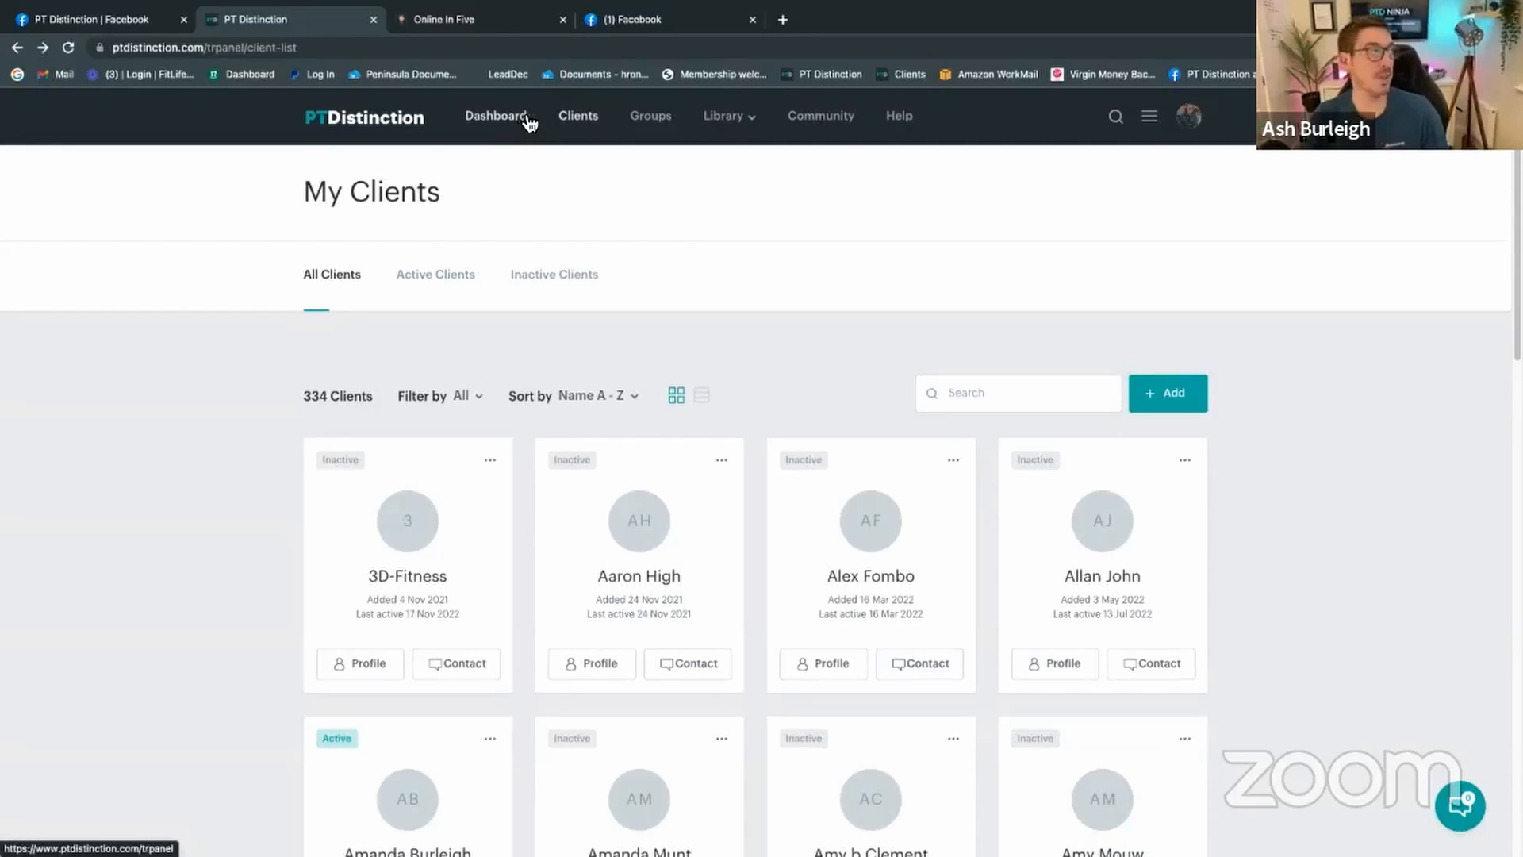
# Step: Sort clients by Date added, newest first, and open the test client's Set Up section
pyautogui.press('super+bracketleft')
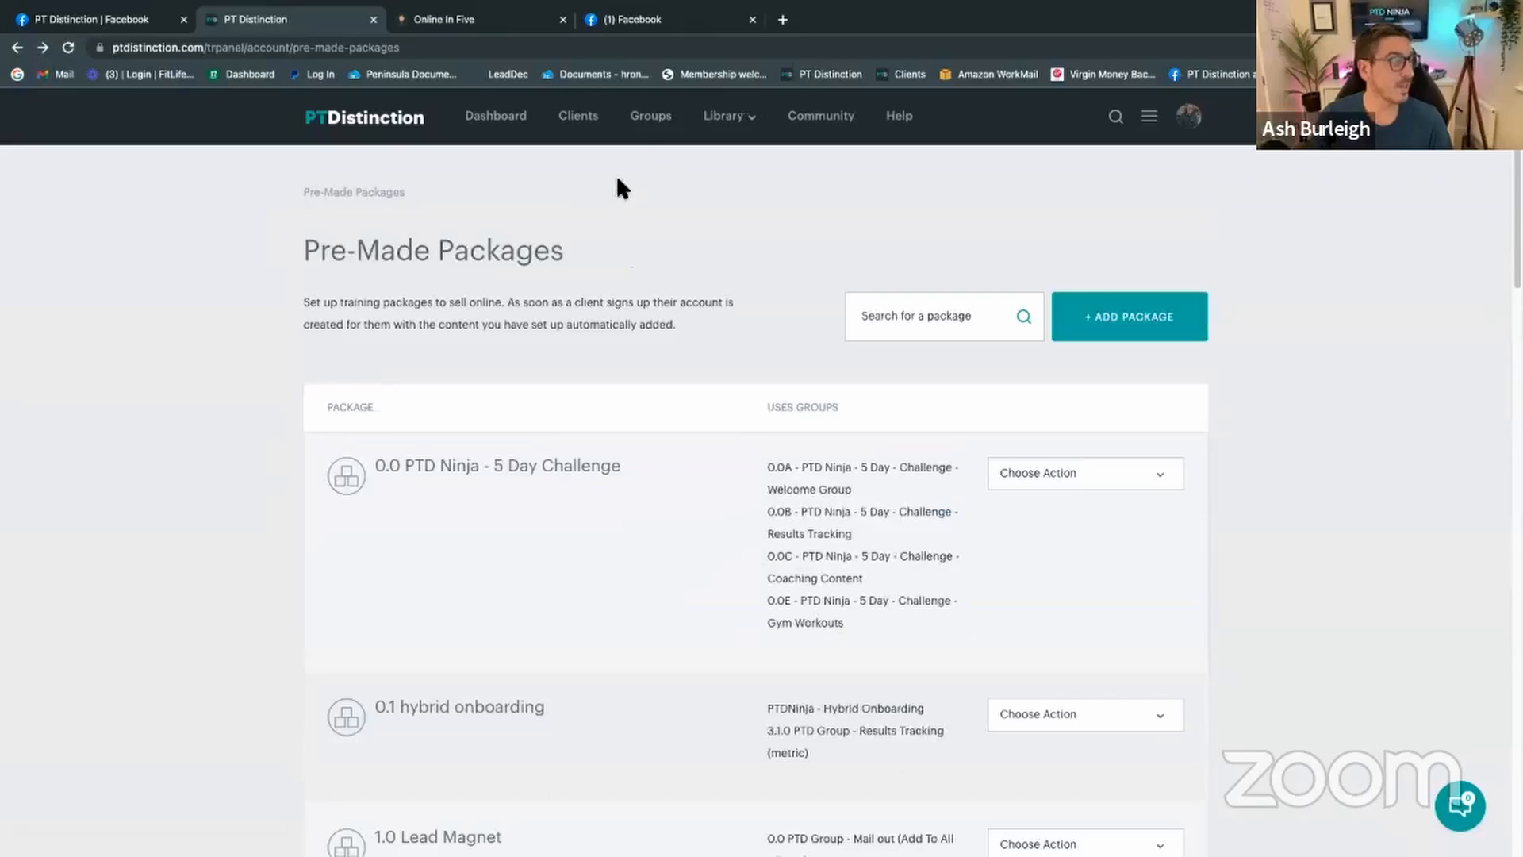
pyautogui.click(573, 119)
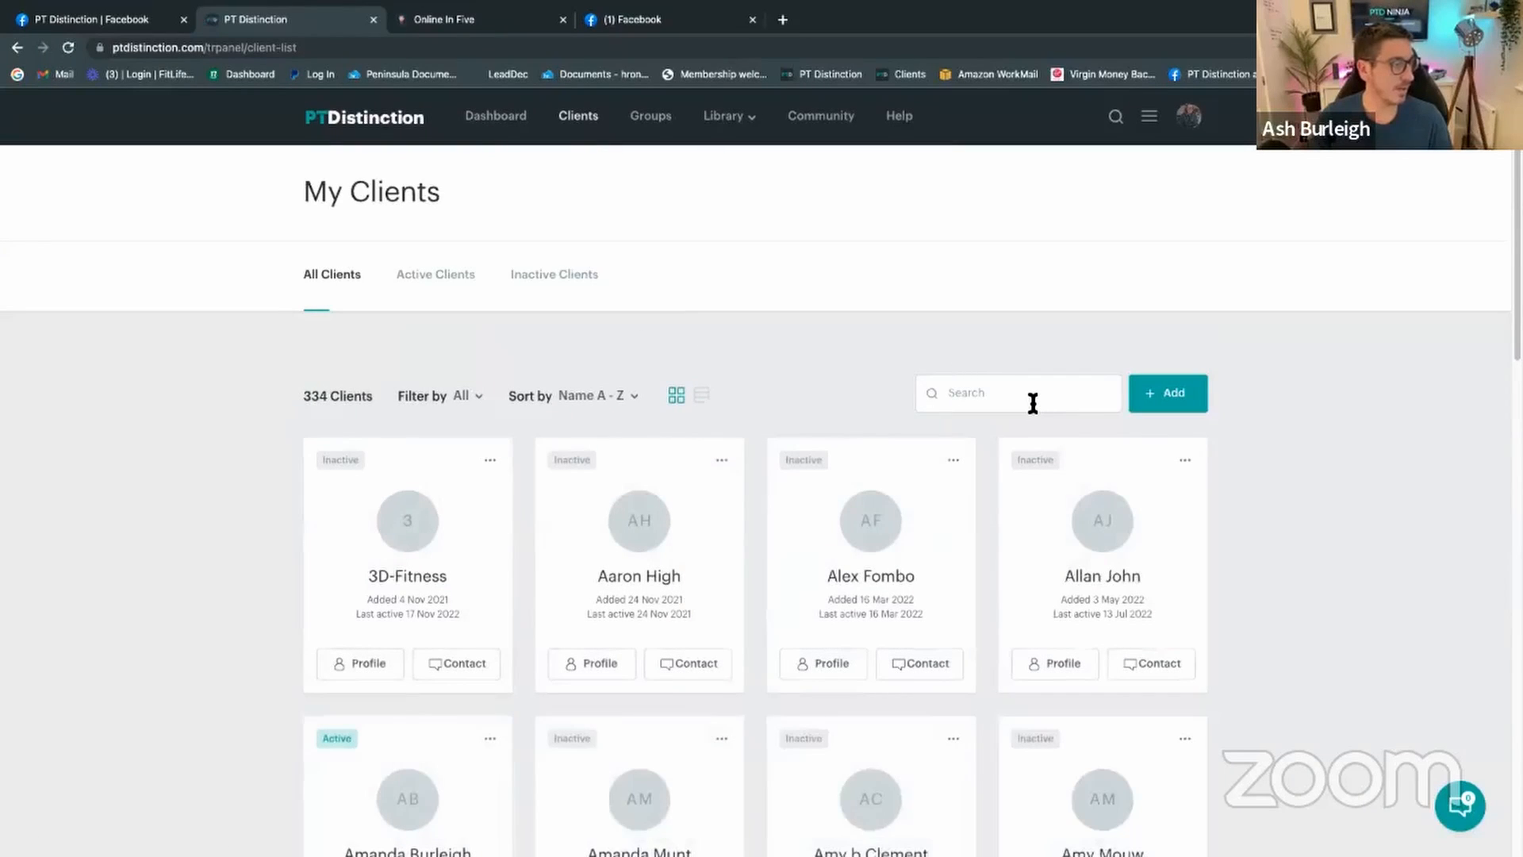
pyautogui.click(599, 401)
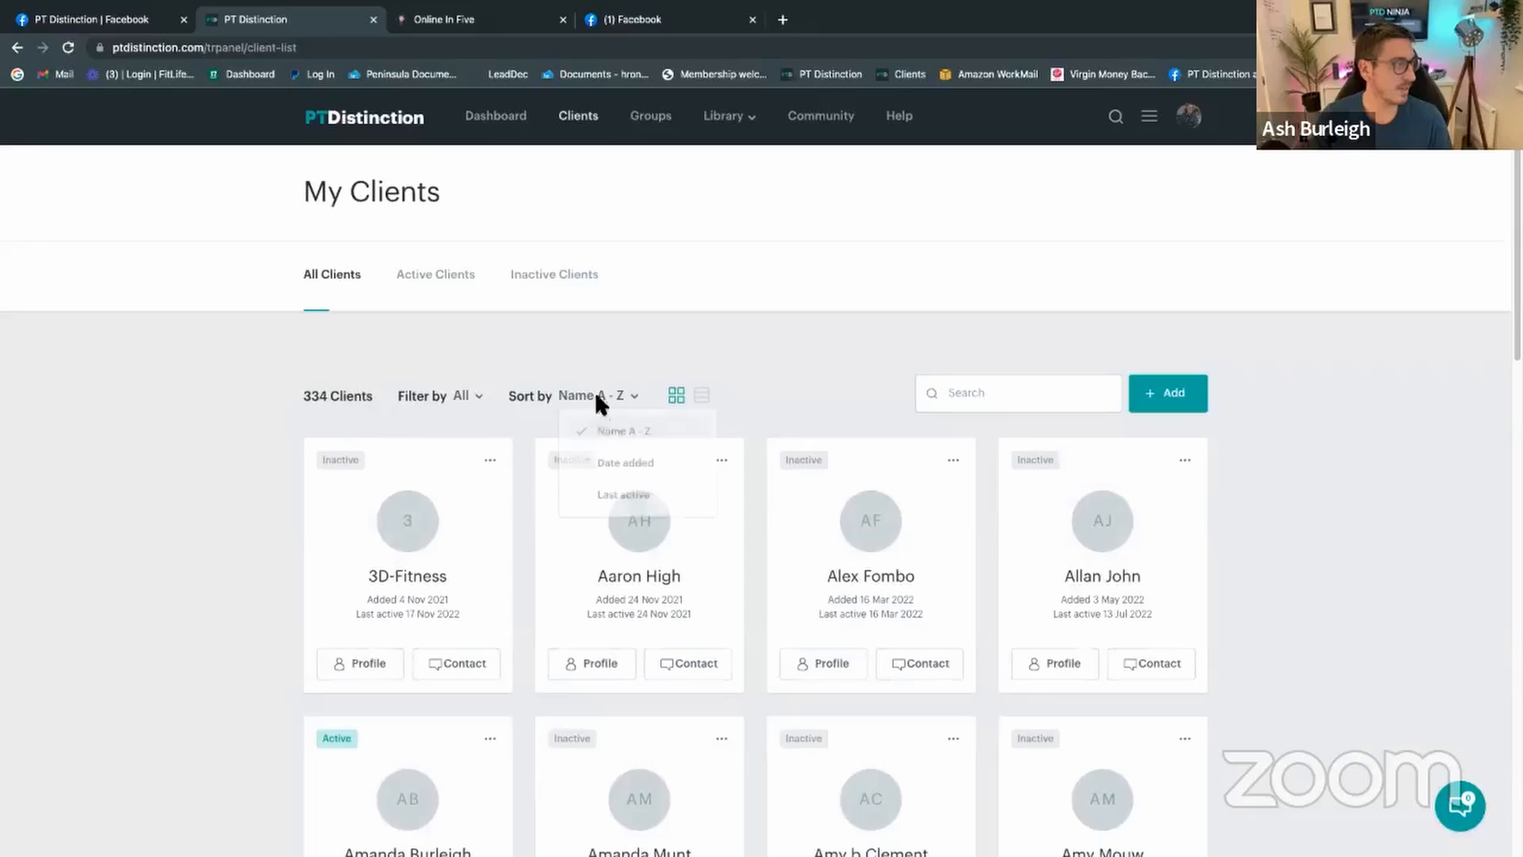
pyautogui.click(626, 467)
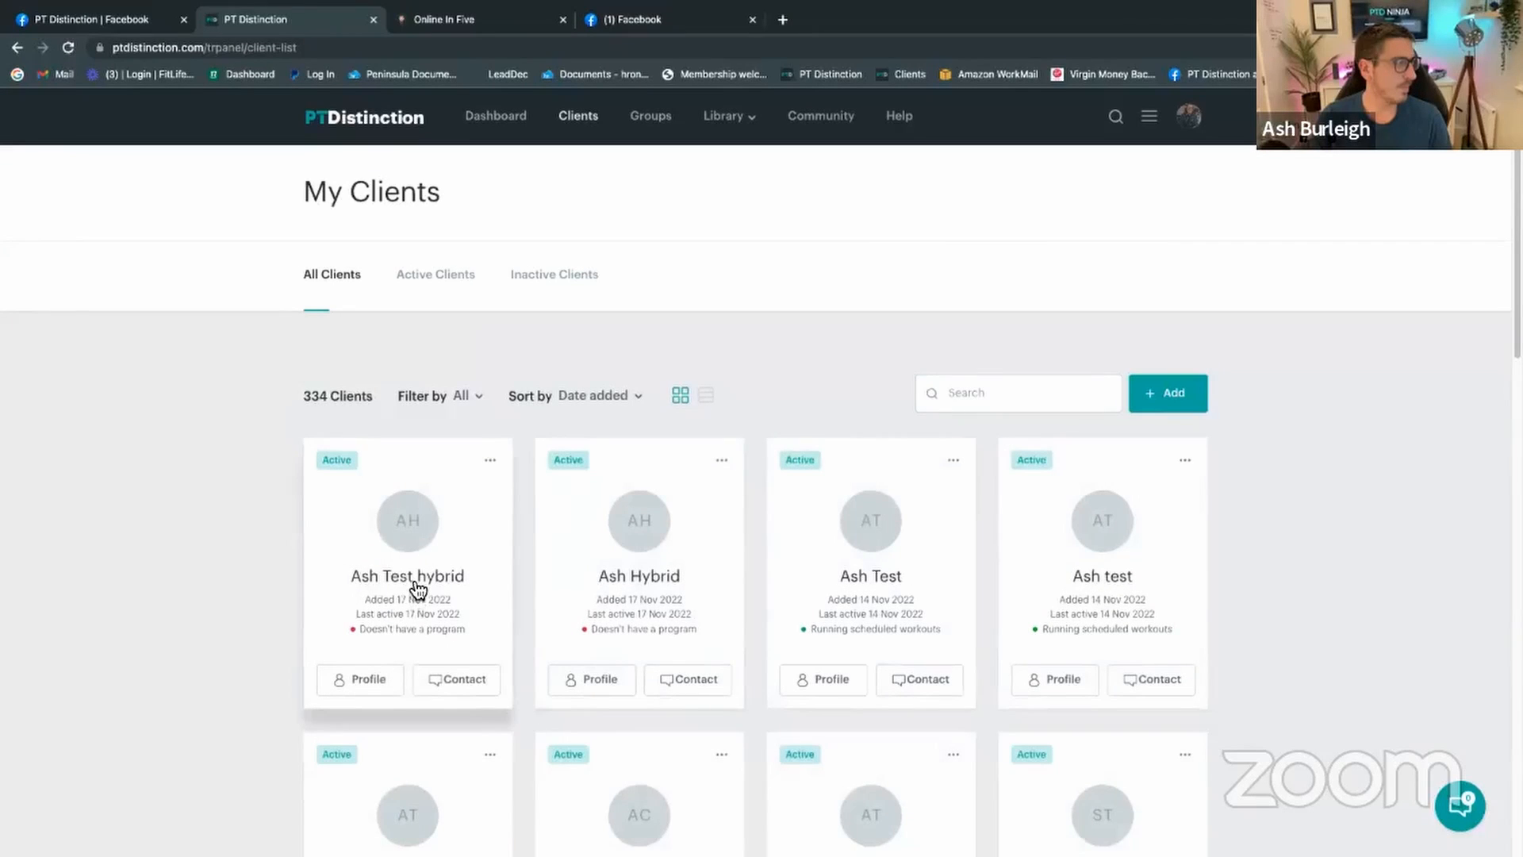
pyautogui.click(415, 587)
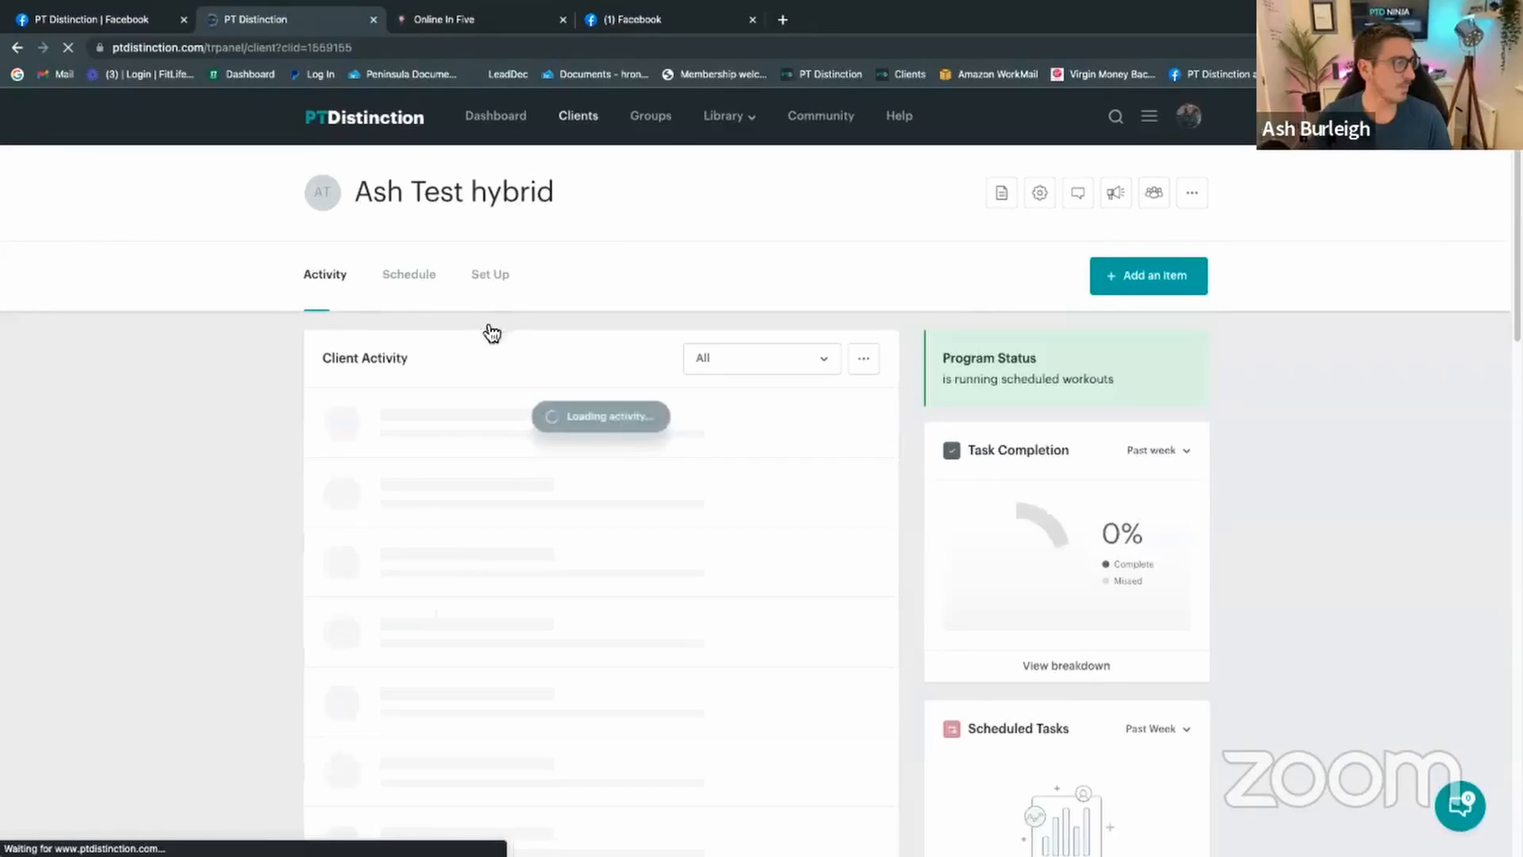
pyautogui.click(487, 279)
# Step: Show the client's coaching items and begin adding a group, searching '12 mn' then 'macro'
pyautogui.click(557, 396)
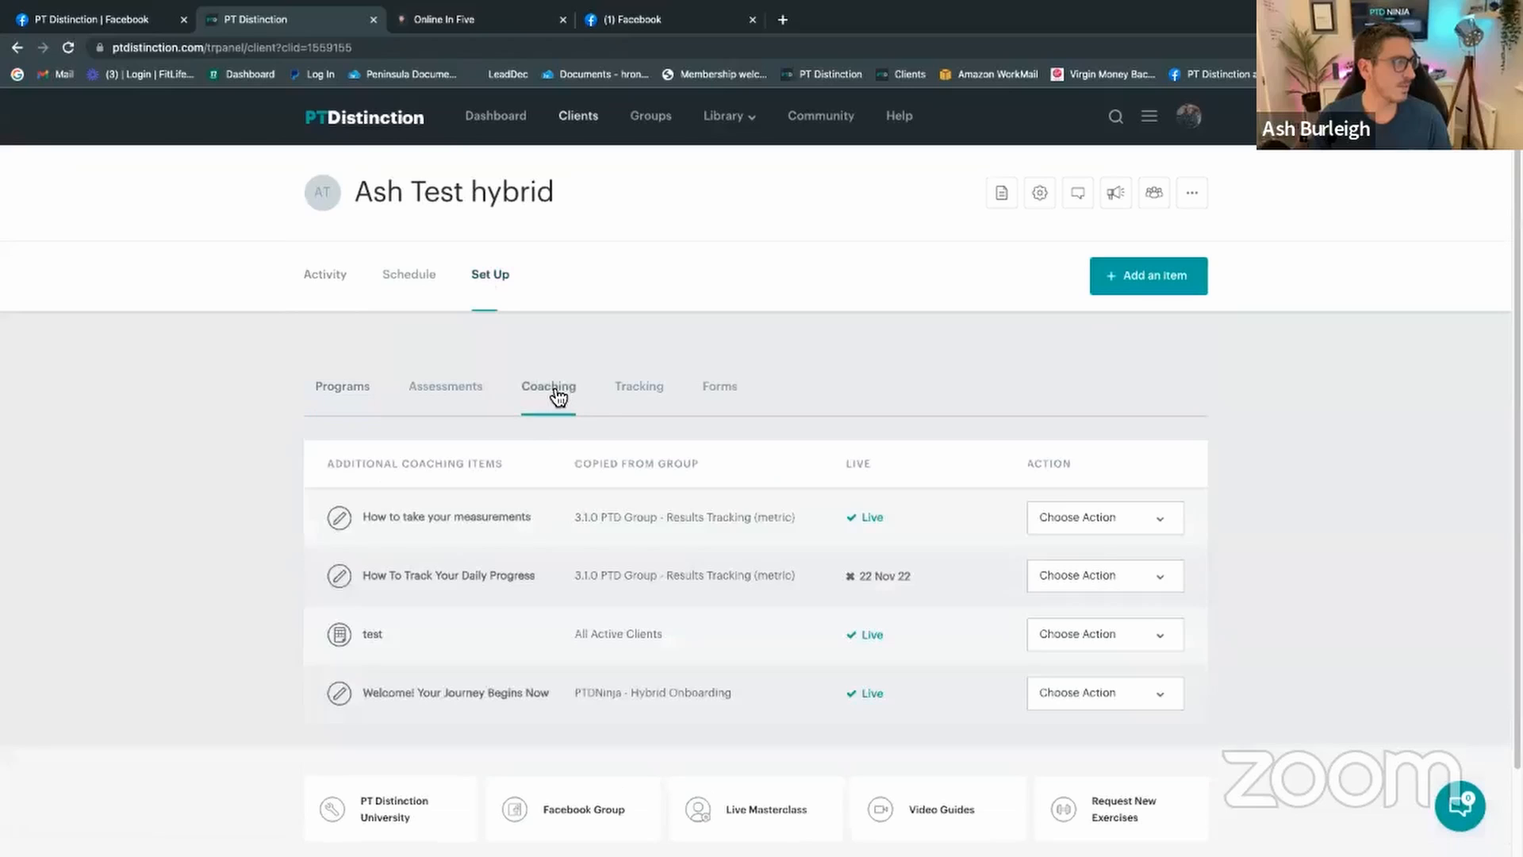
pyautogui.click(1155, 192)
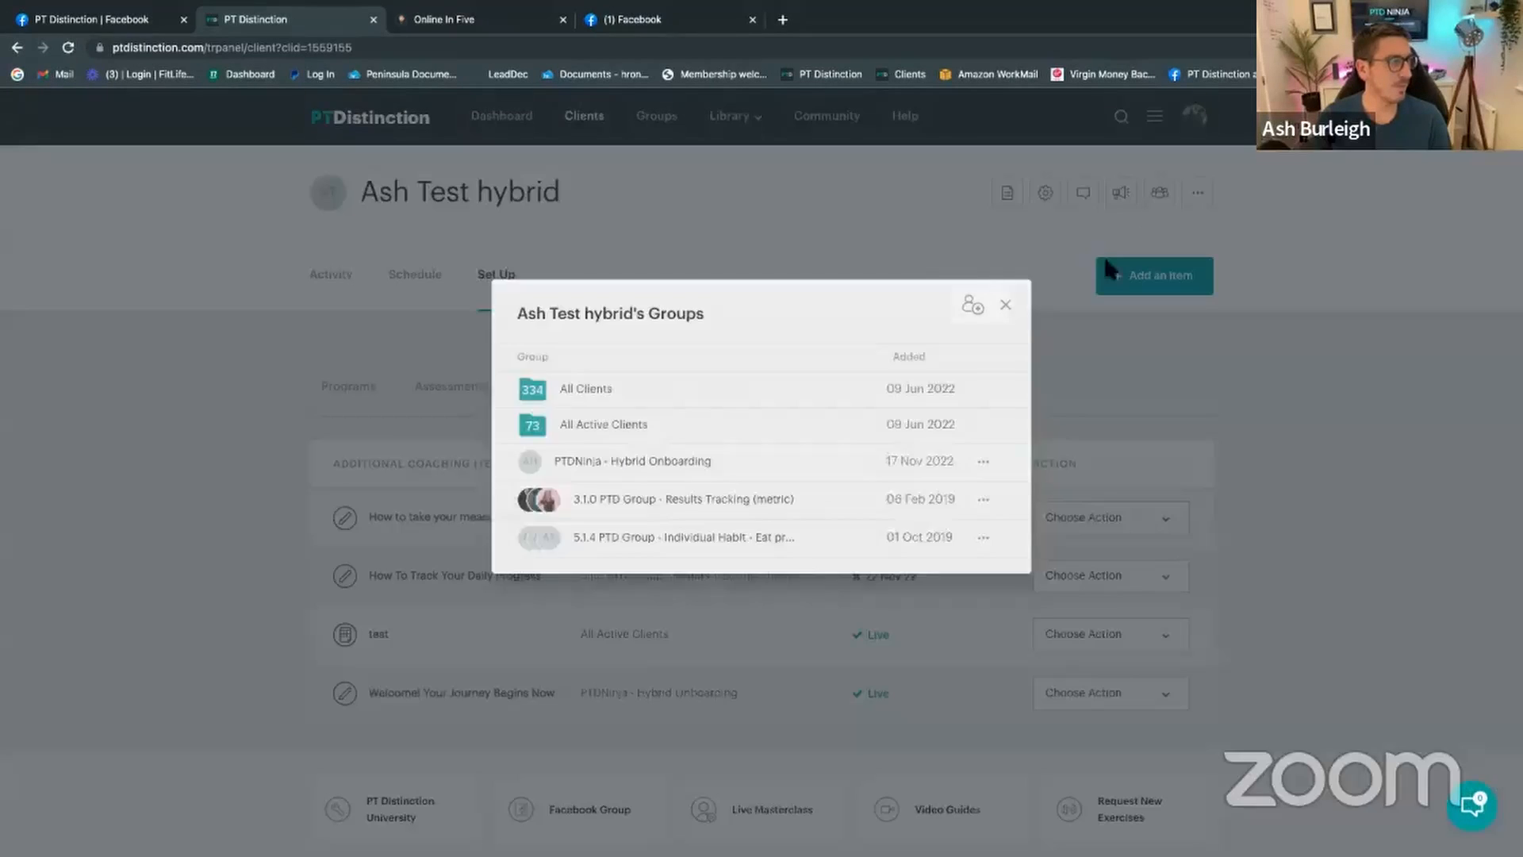
pyautogui.click(969, 307)
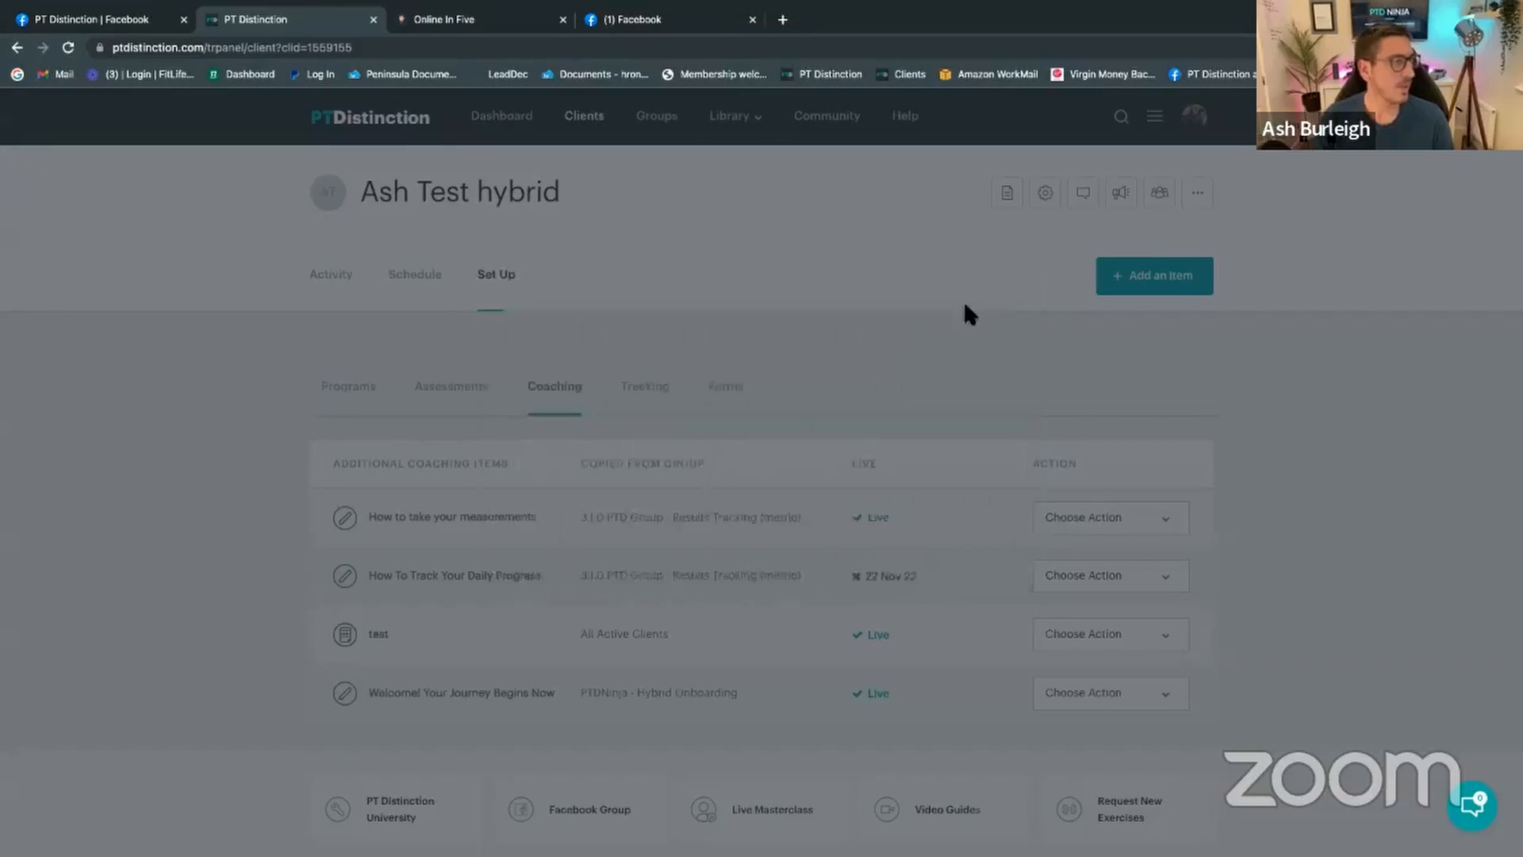
pyautogui.click(631, 325)
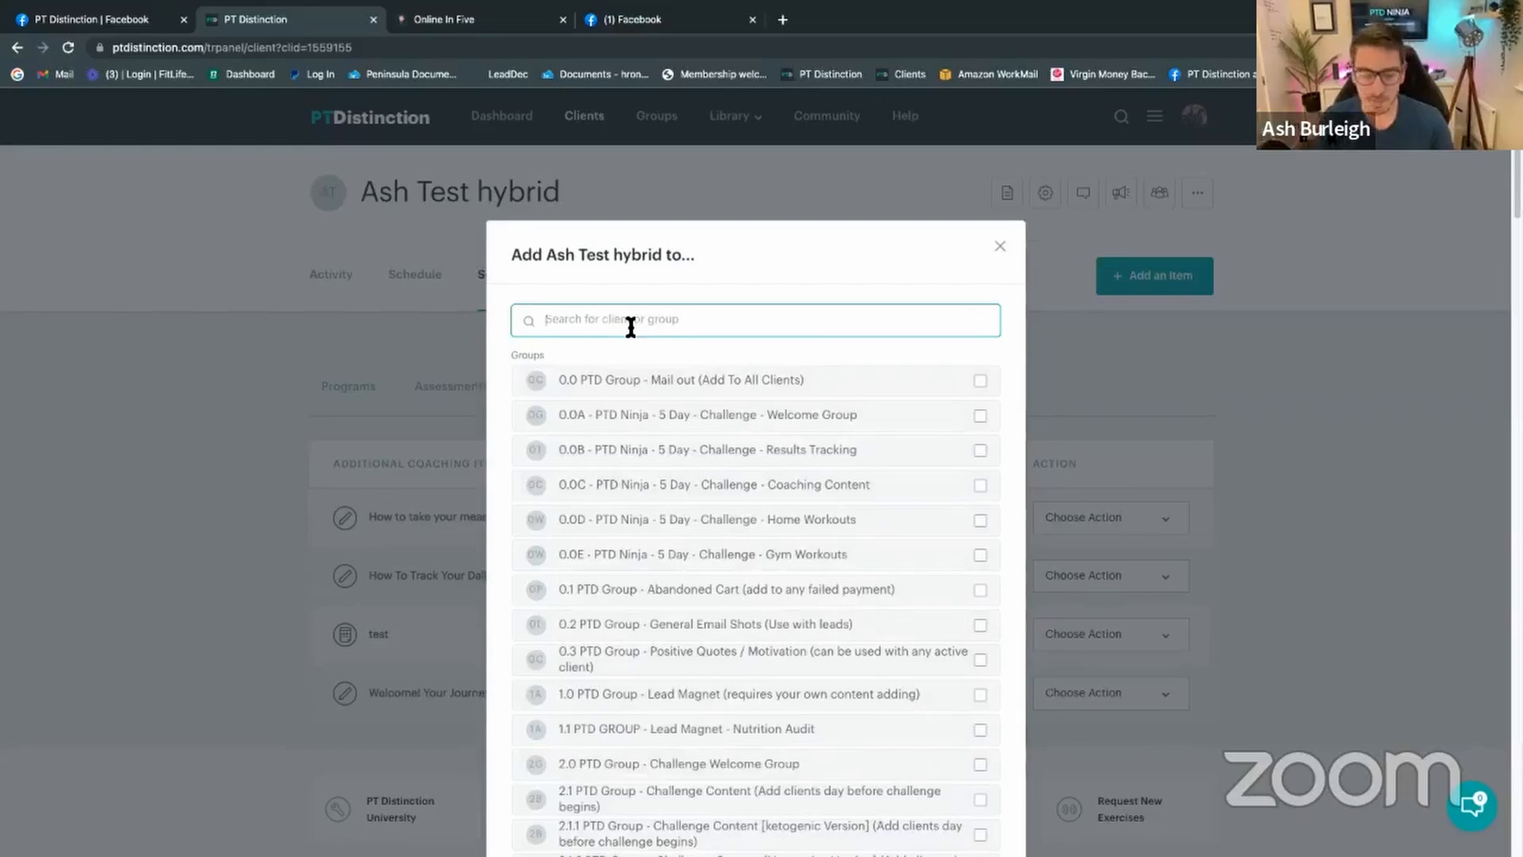
pyautogui.write('12 mn')
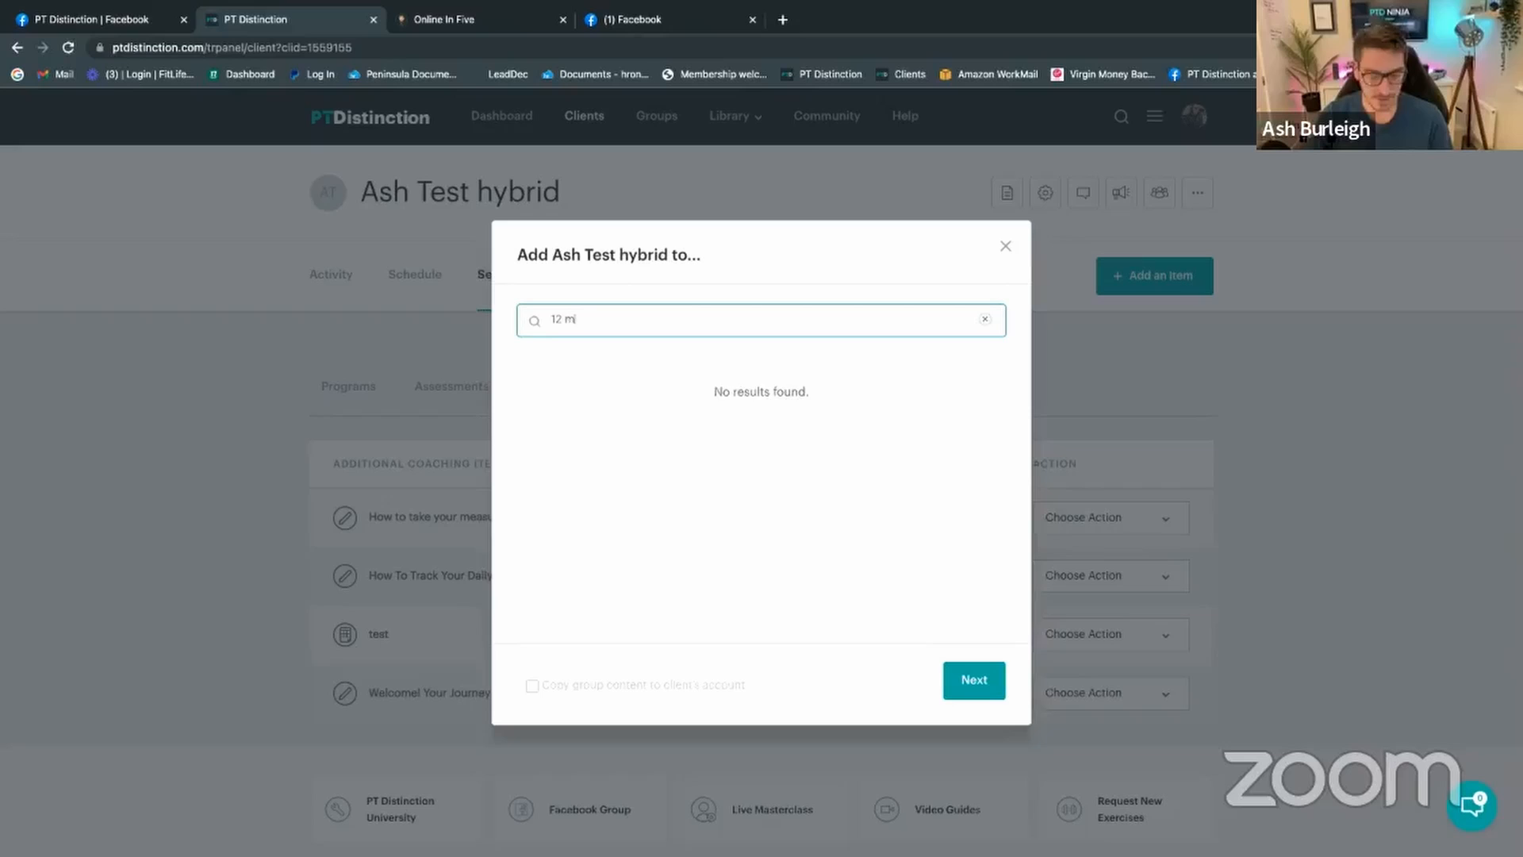
pyautogui.press('BackSpace')
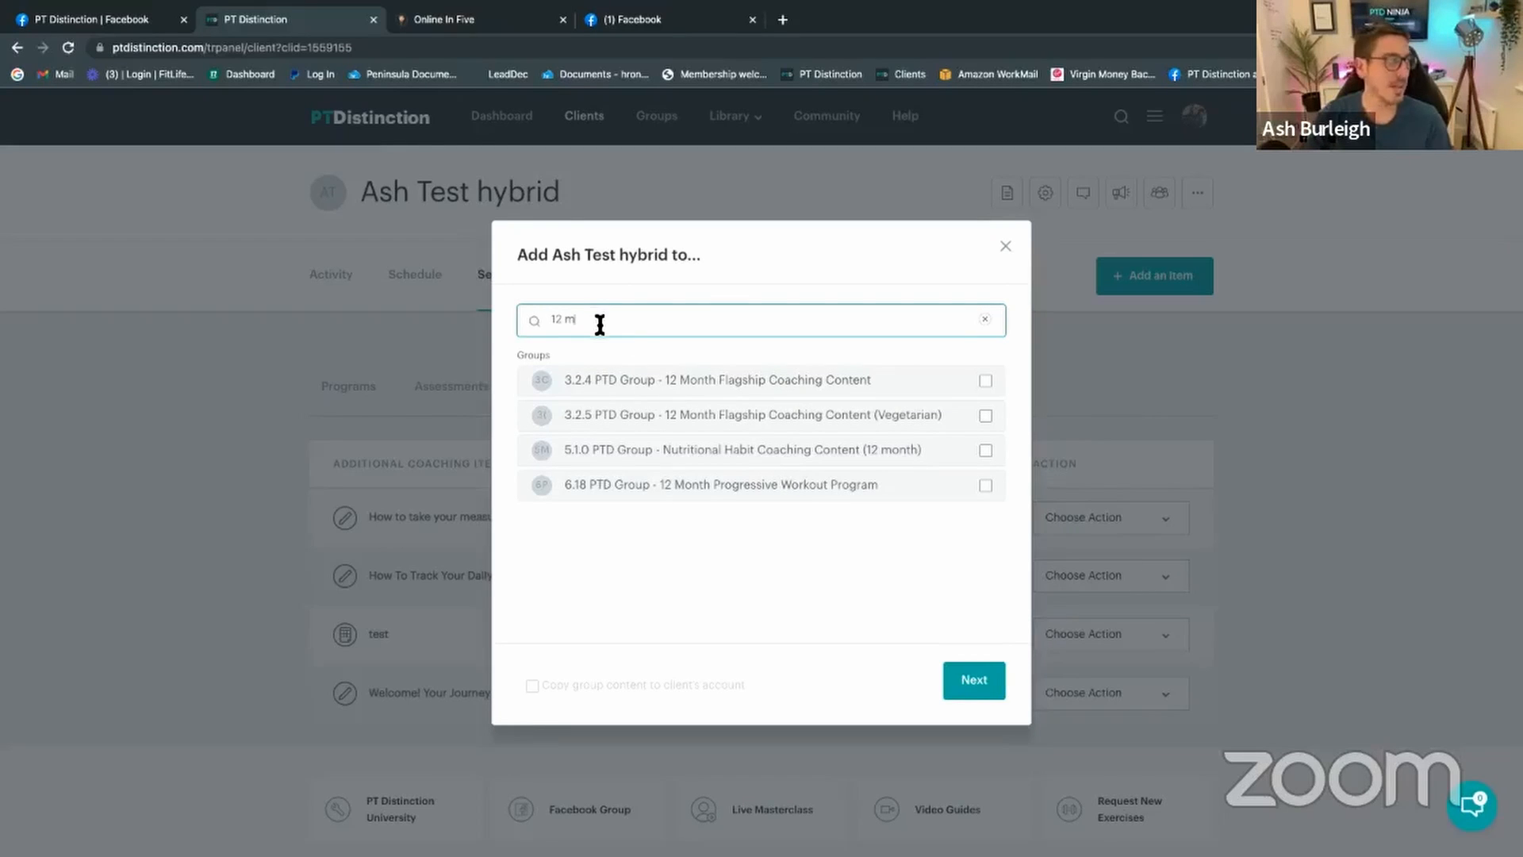
pyautogui.press('BackSpace')
pyautogui.press('BackSpace')
pyautogui.press('BackSpace')
pyautogui.press('BackSpace')
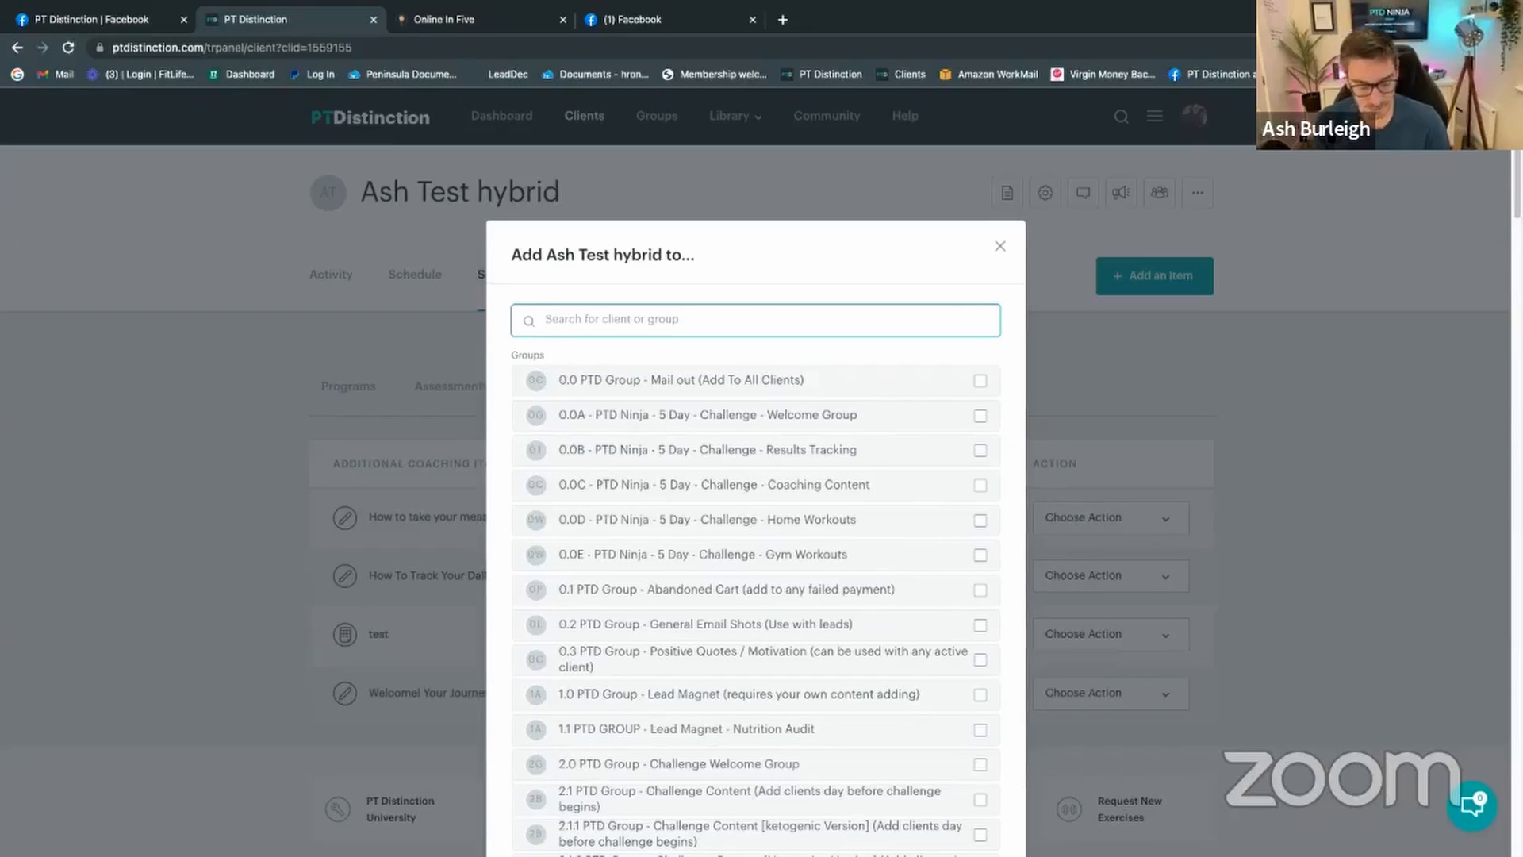
pyautogui.write('macro')
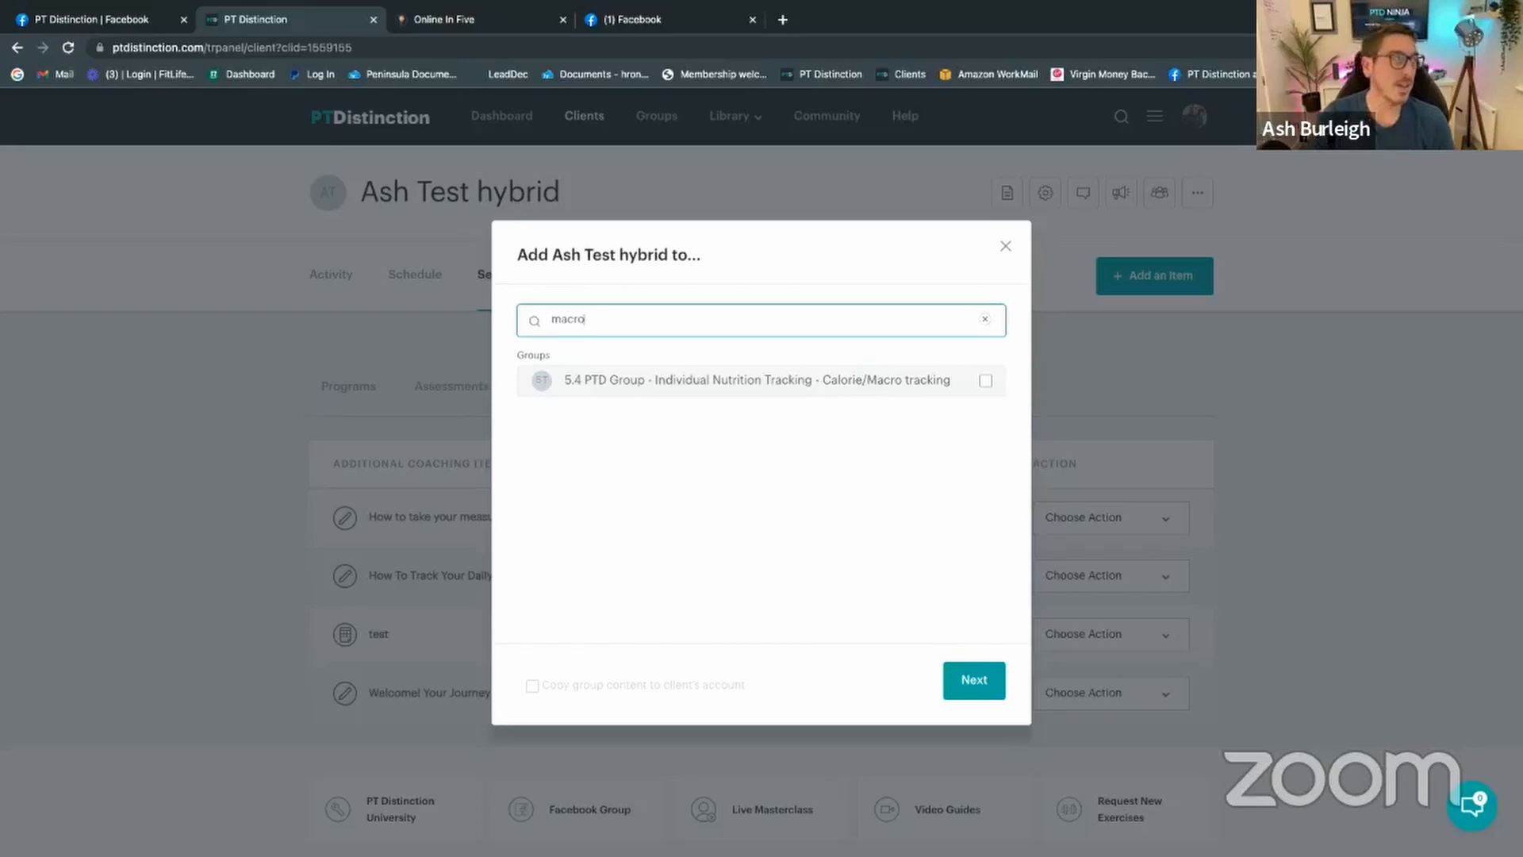
# Step: Search 'home', select 6.2 Beginner Home 4x day split with Copy group content, and continue
pyautogui.click(985, 320)
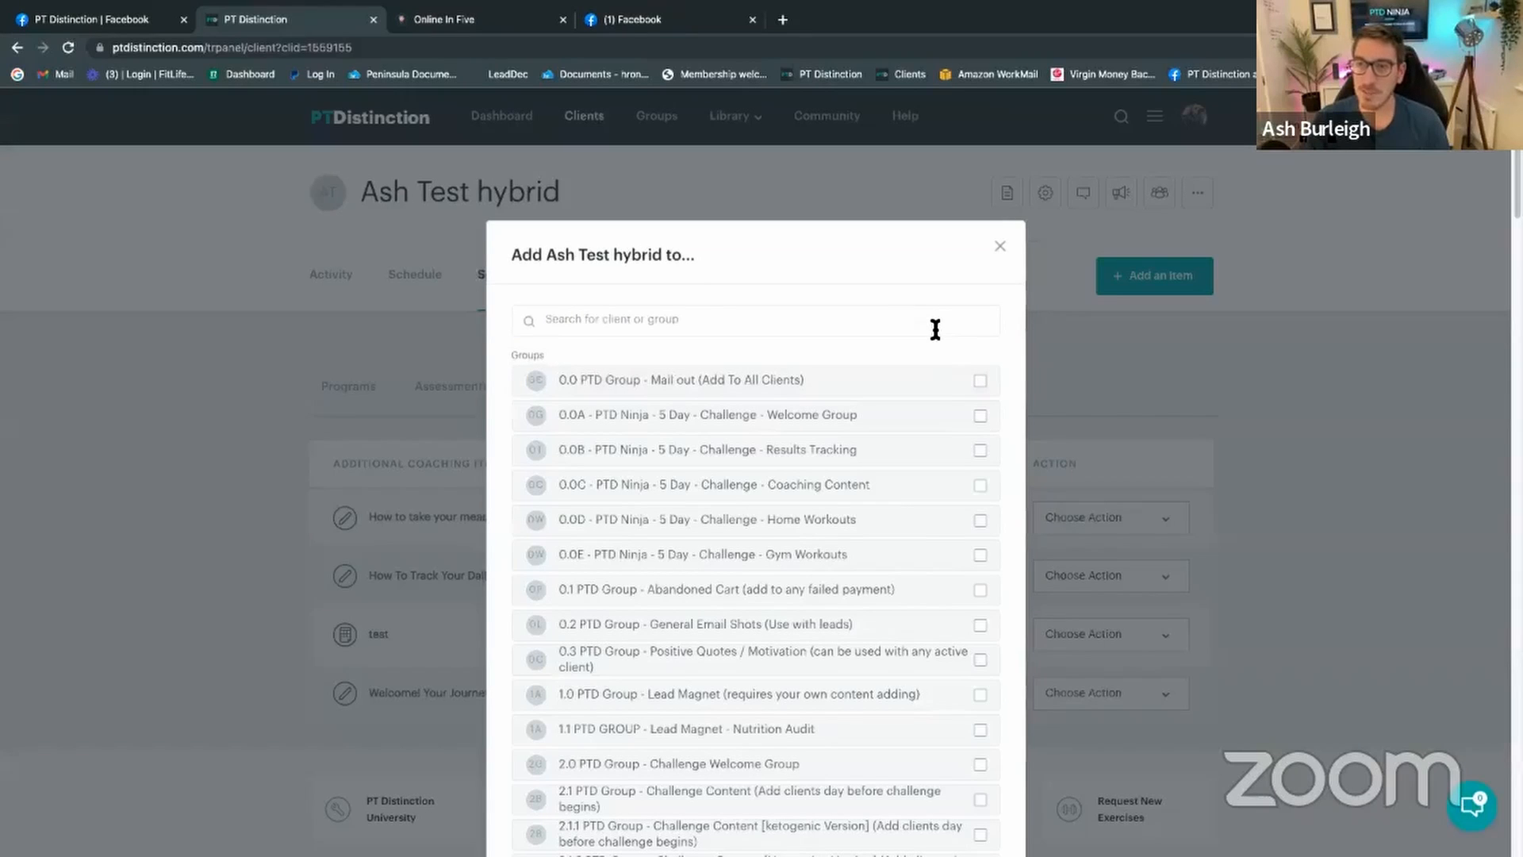
pyautogui.click(935, 330)
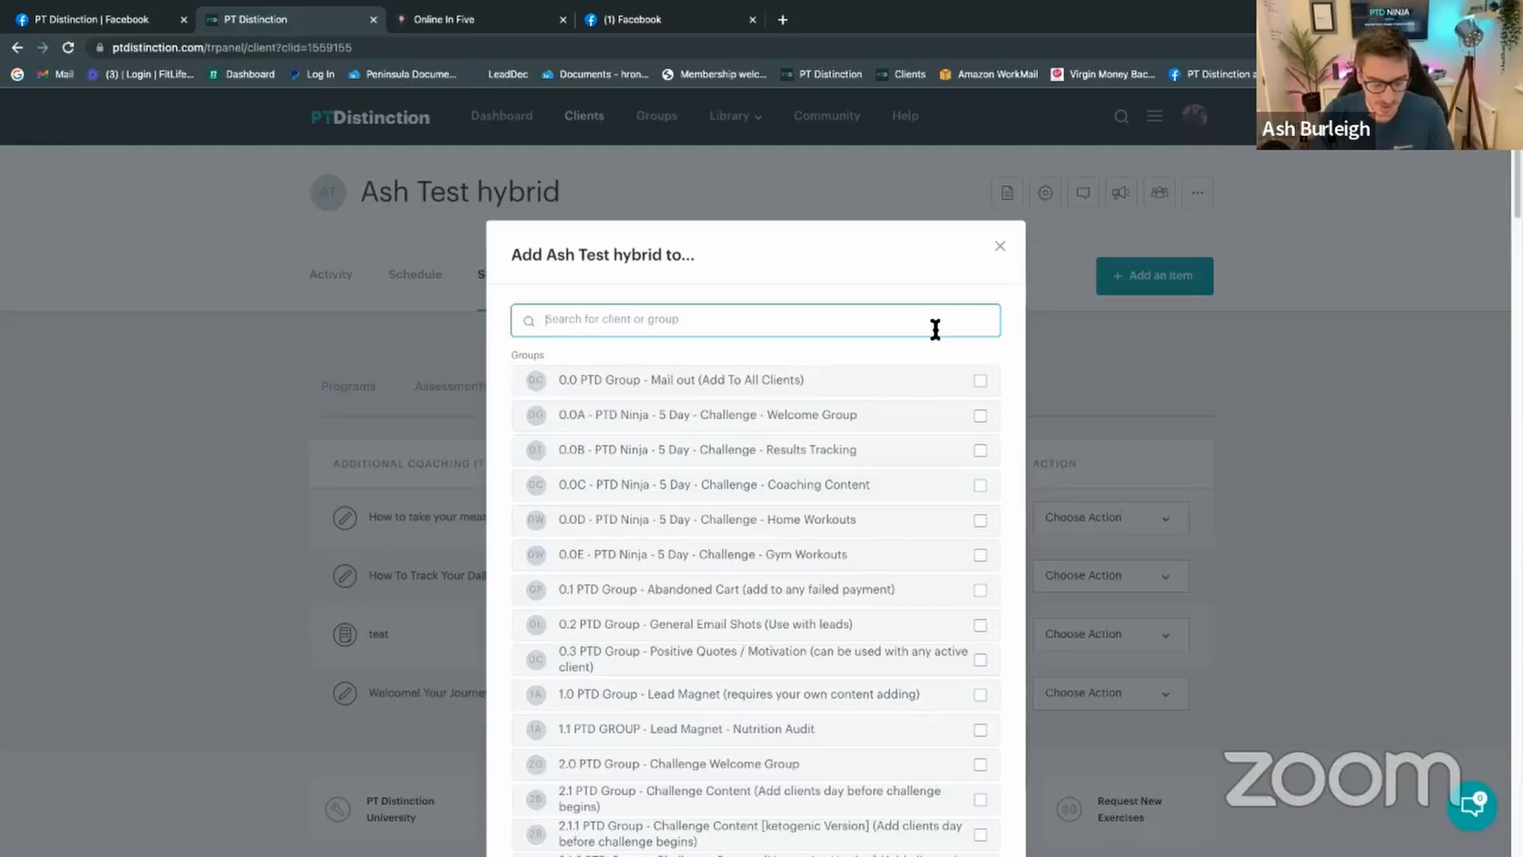
pyautogui.write('home')
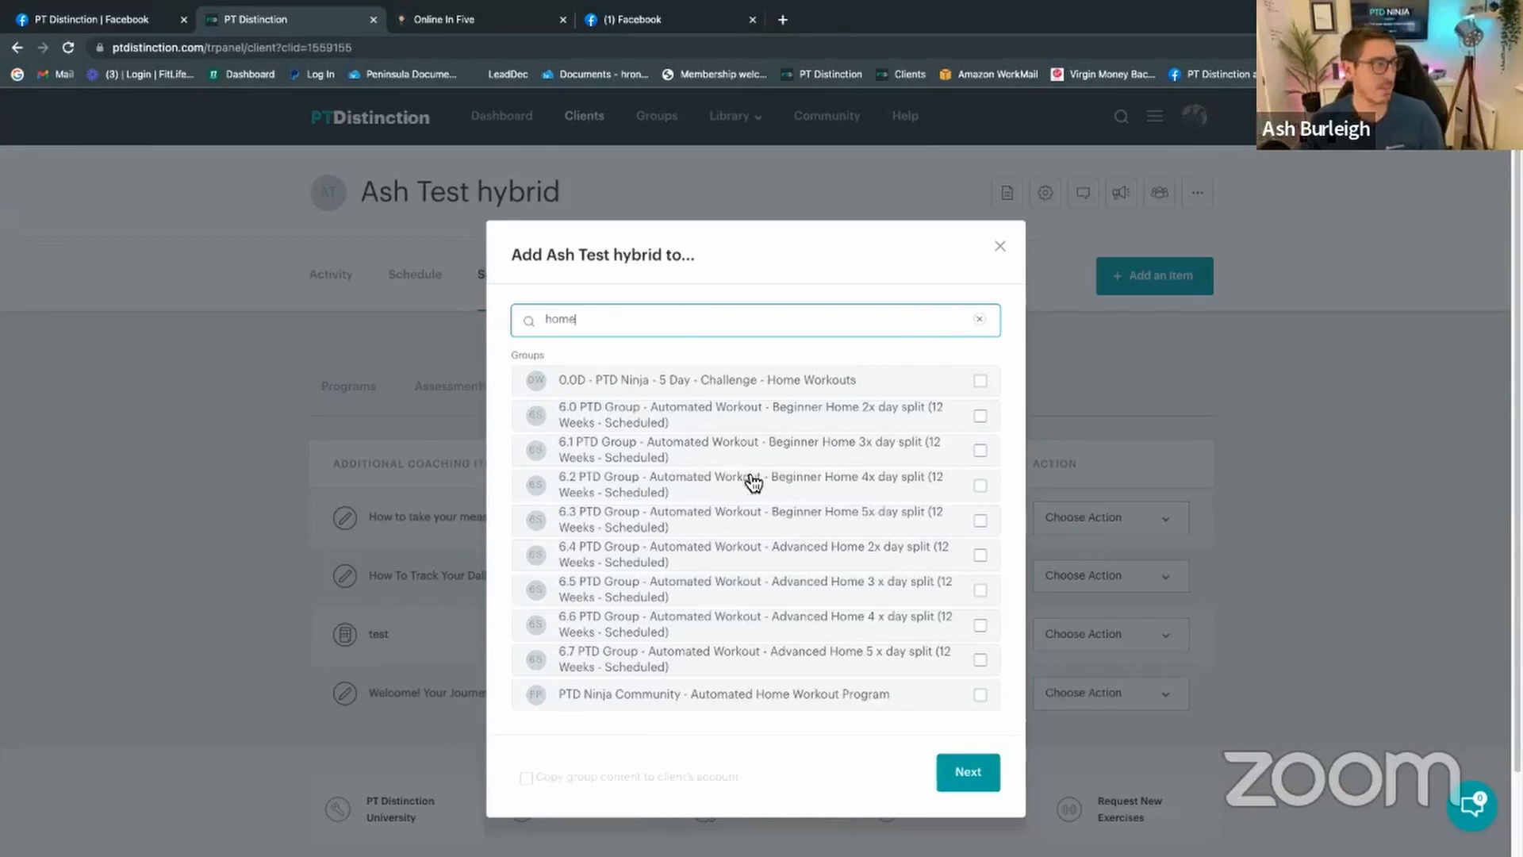
pyautogui.click(981, 486)
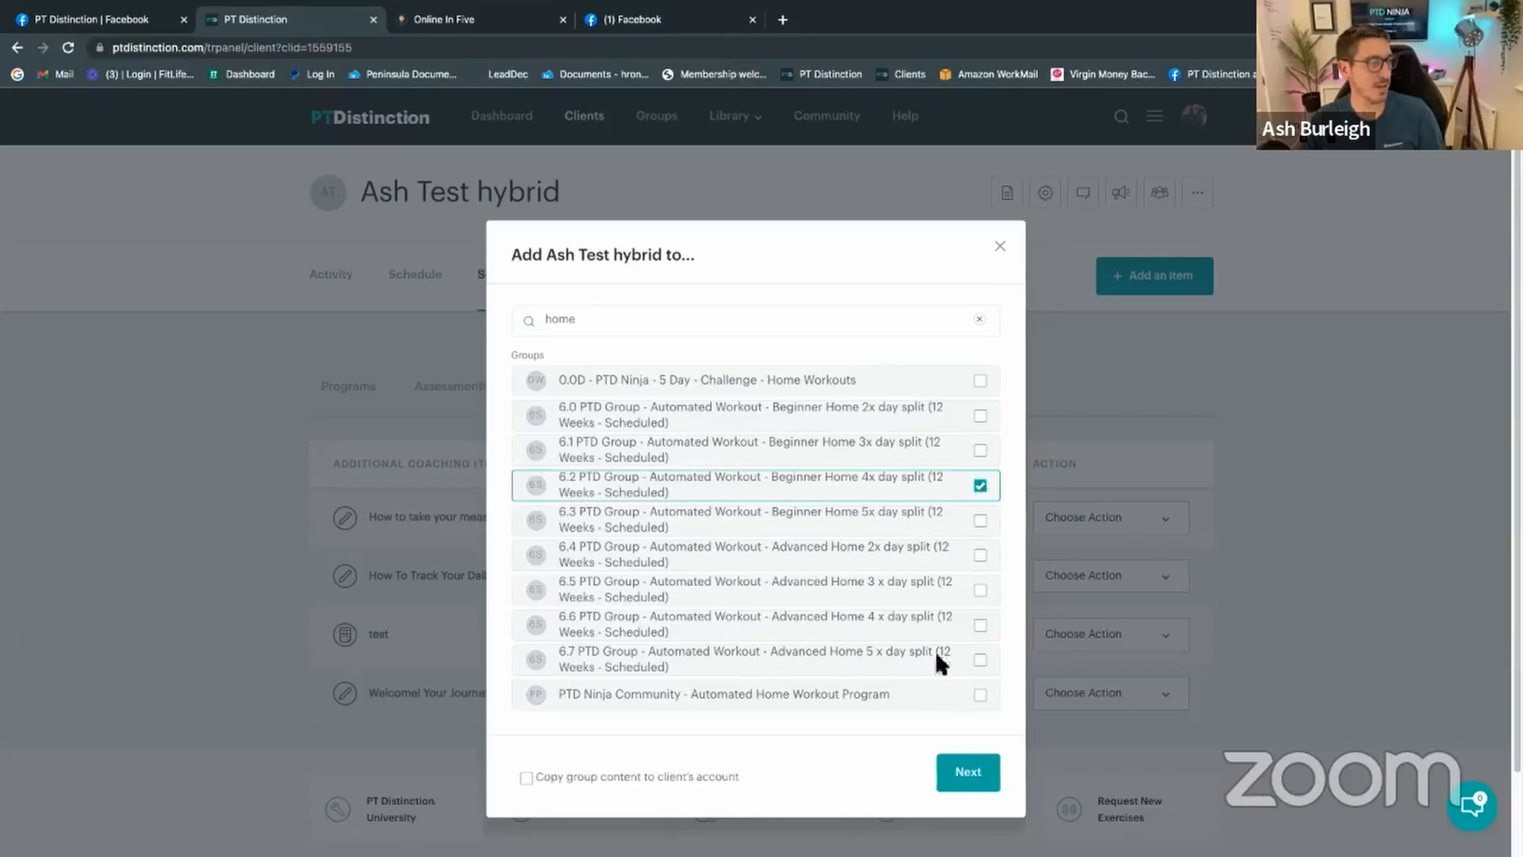
pyautogui.click(528, 779)
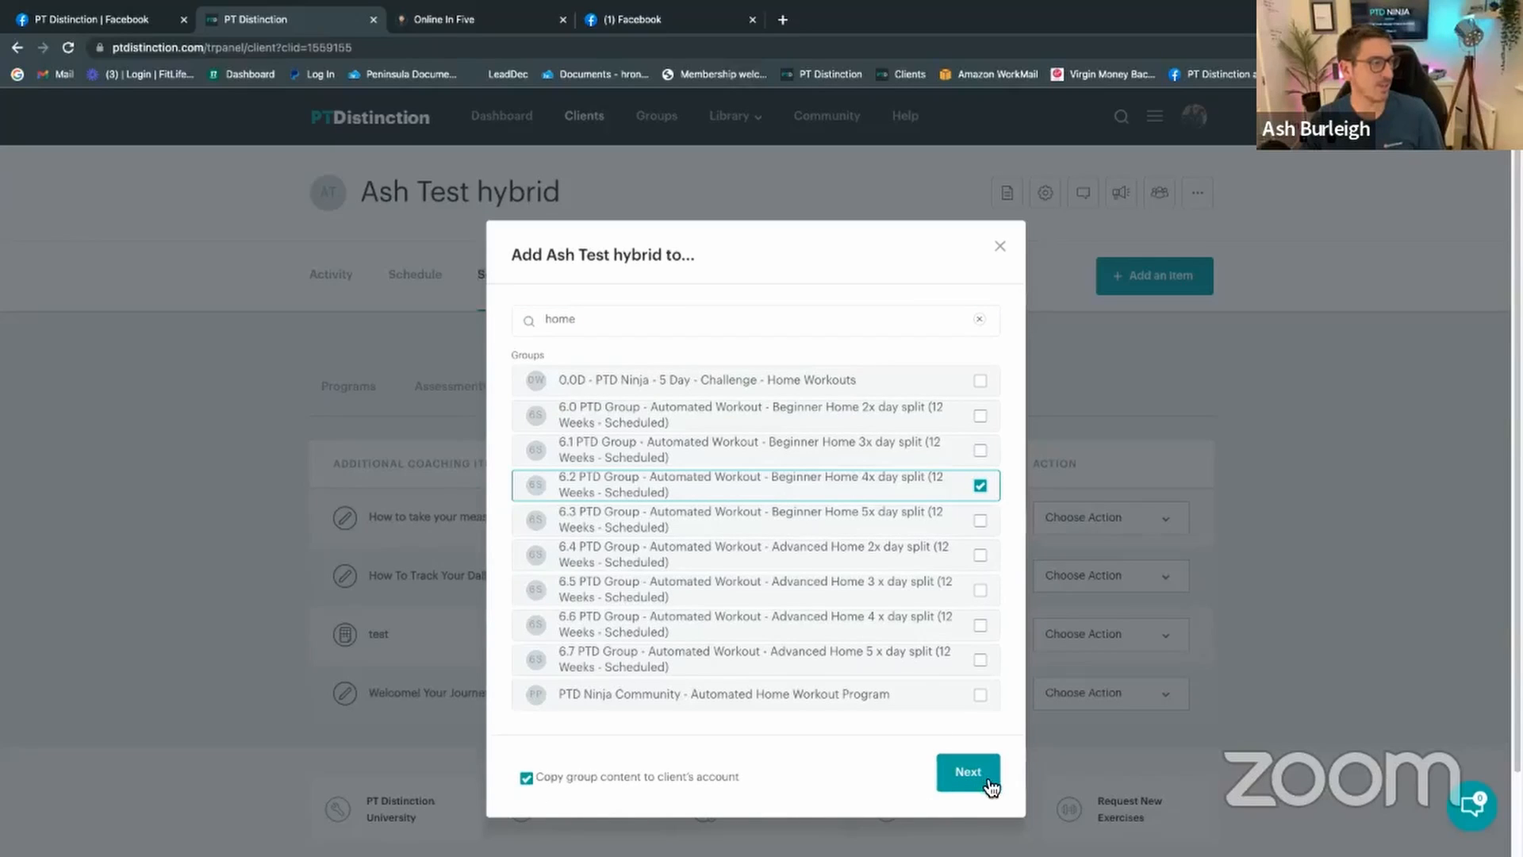
pyautogui.click(989, 784)
# Step: Confirm the 6.2 group start date, close Groups, reload, and view the client's three program blocks
pyautogui.click(964, 678)
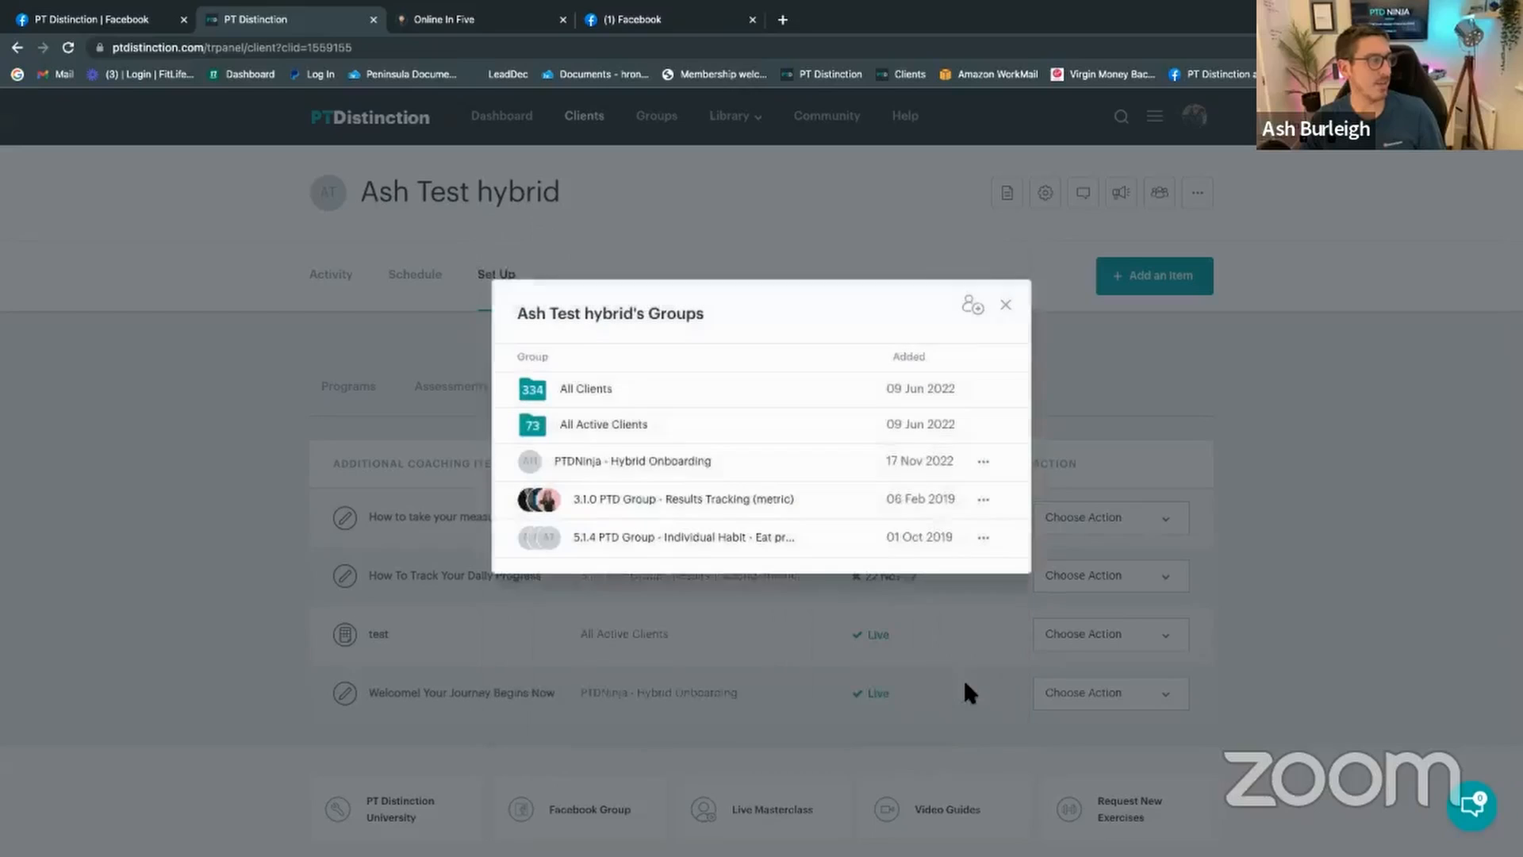
pyautogui.click(1005, 304)
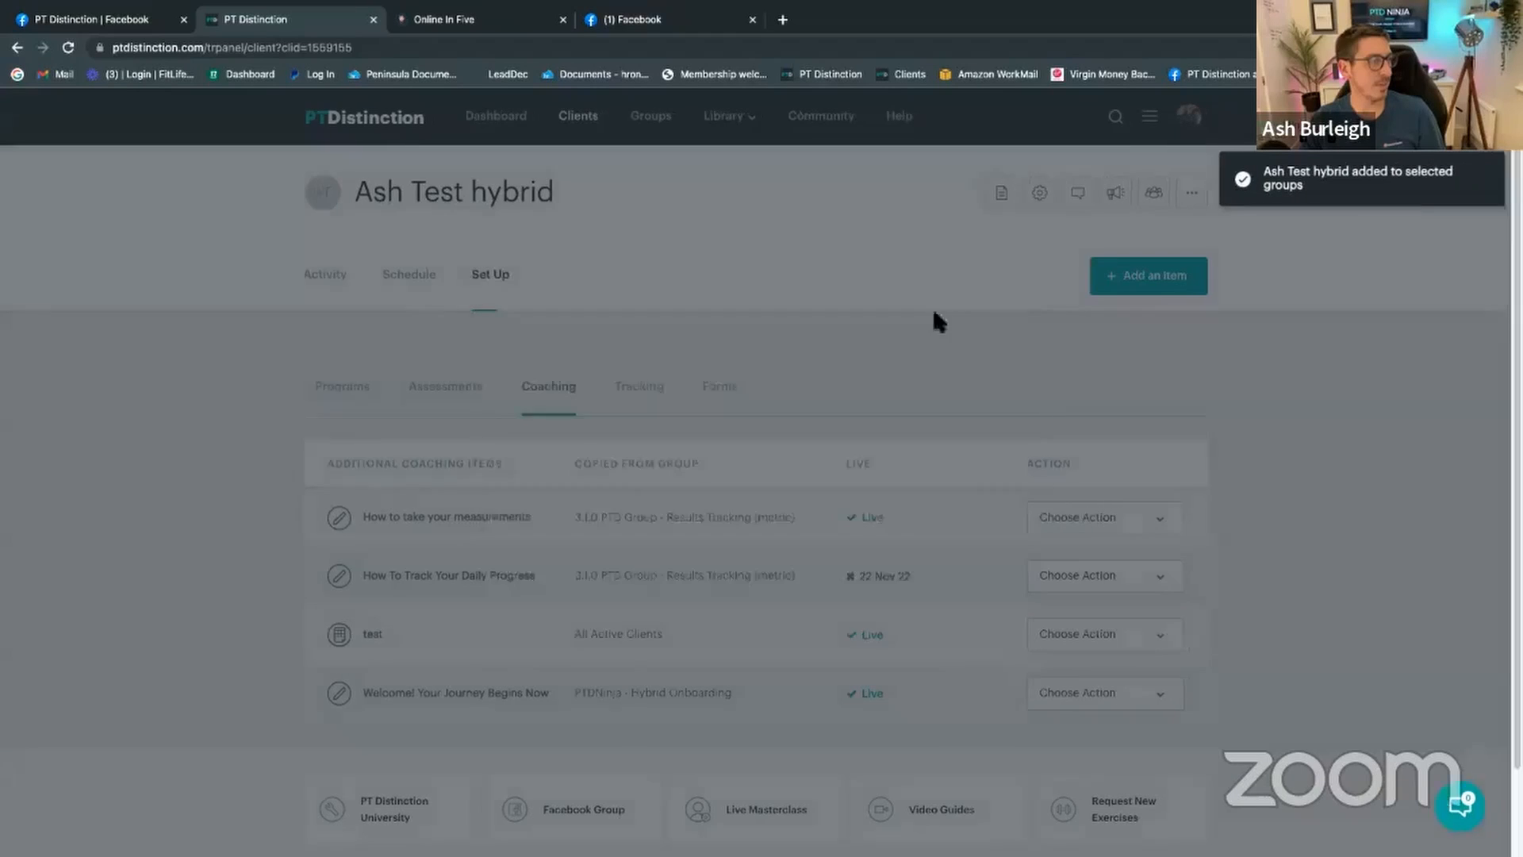
pyautogui.click(345, 401)
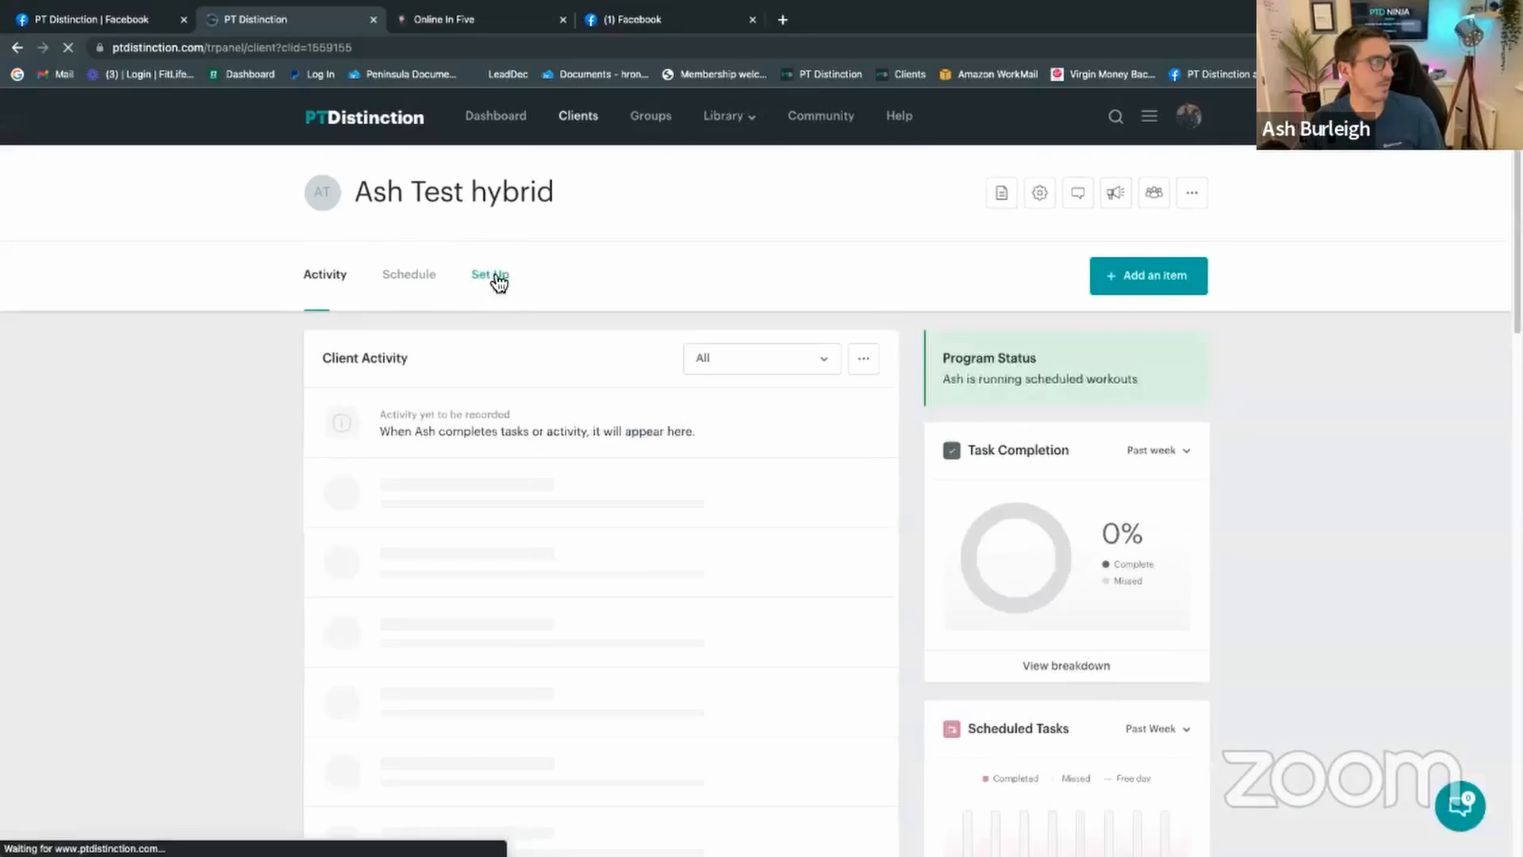
pyautogui.click(492, 279)
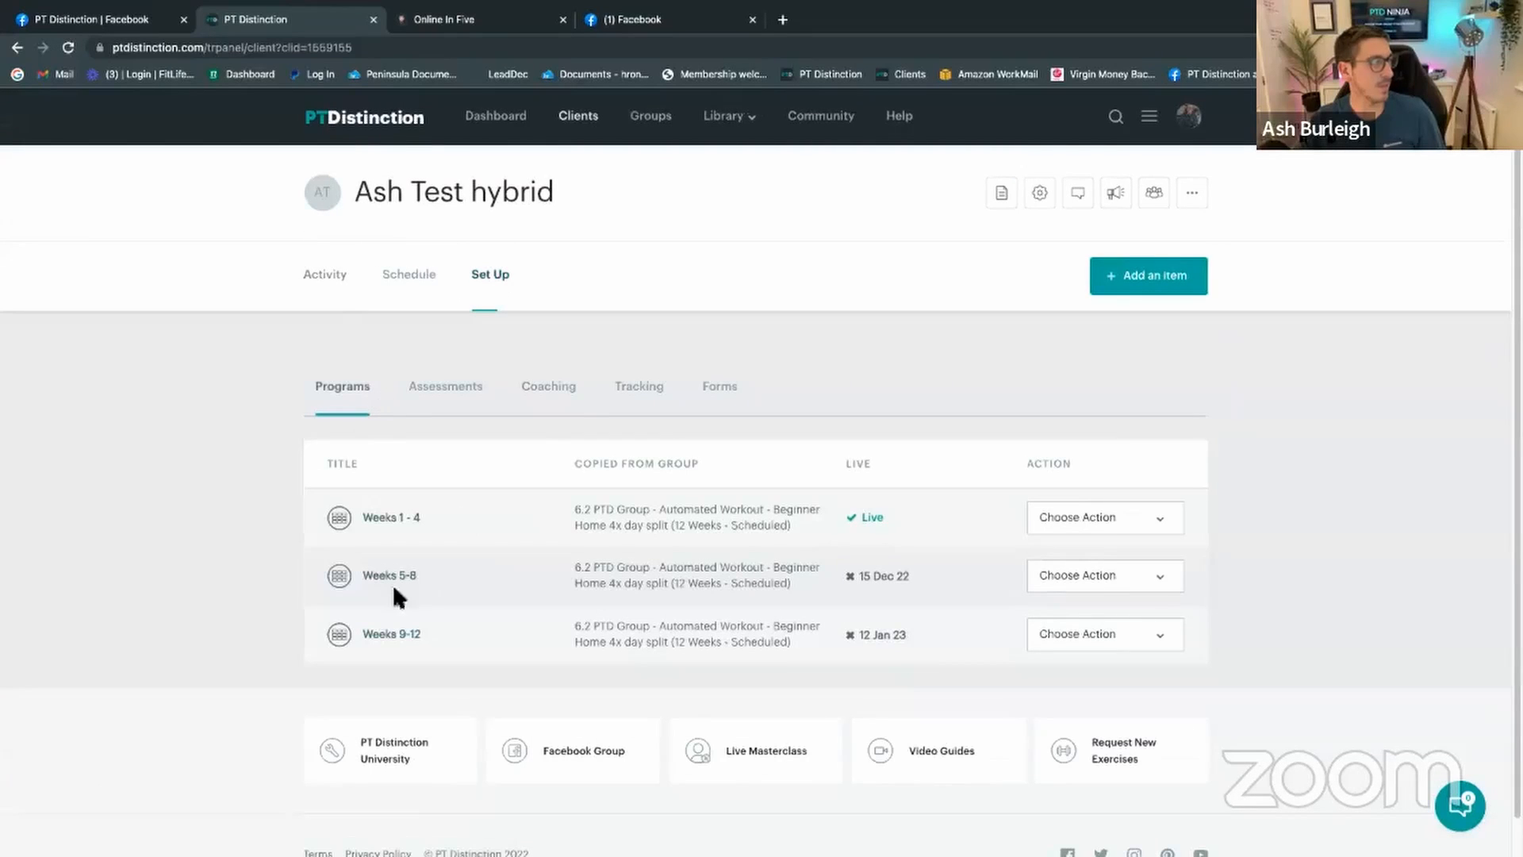